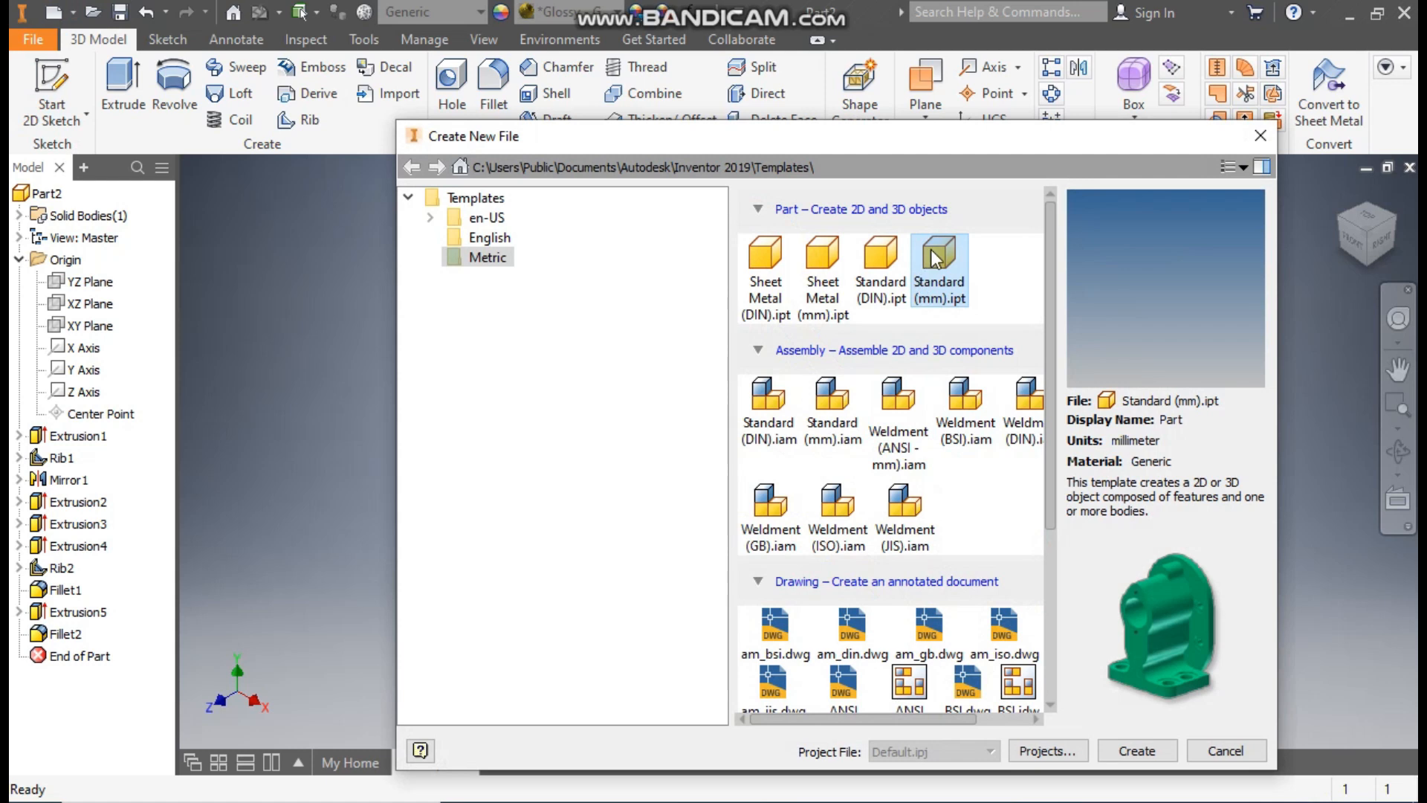
Step: Create a part from the Metric Standard (mm).ipt template and start a 2D sketch on the XY plane
left_click(1147, 741)
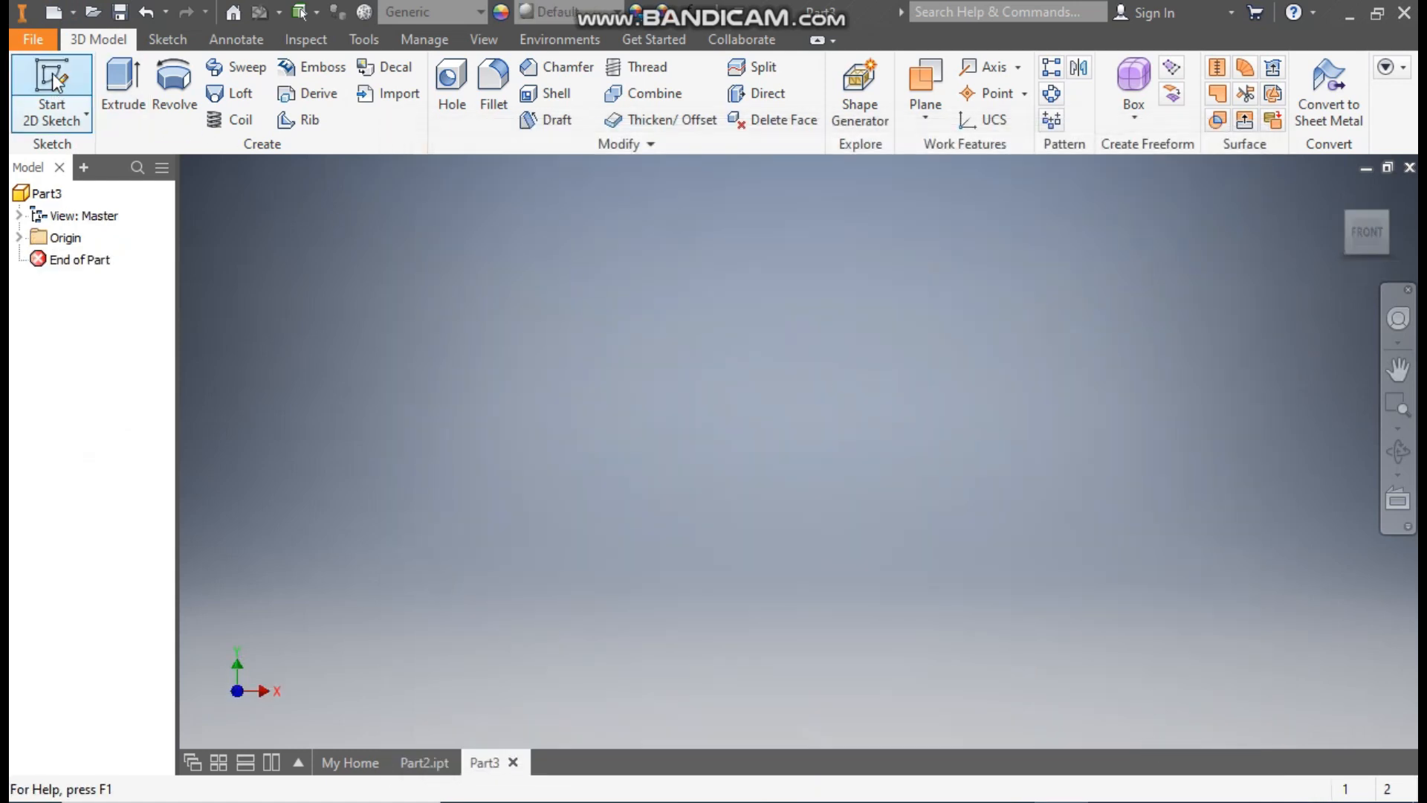
left_click(57, 80)
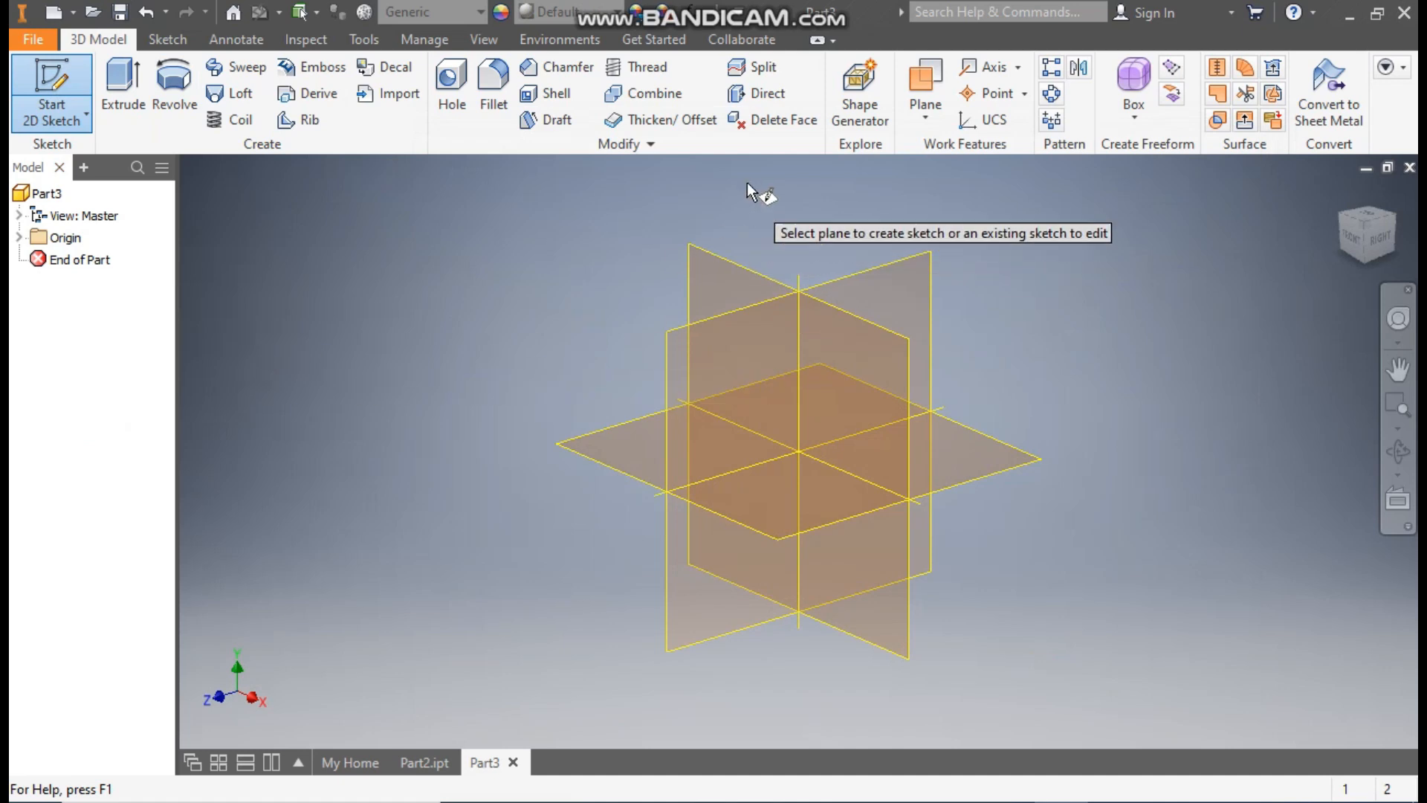
left_click(721, 266)
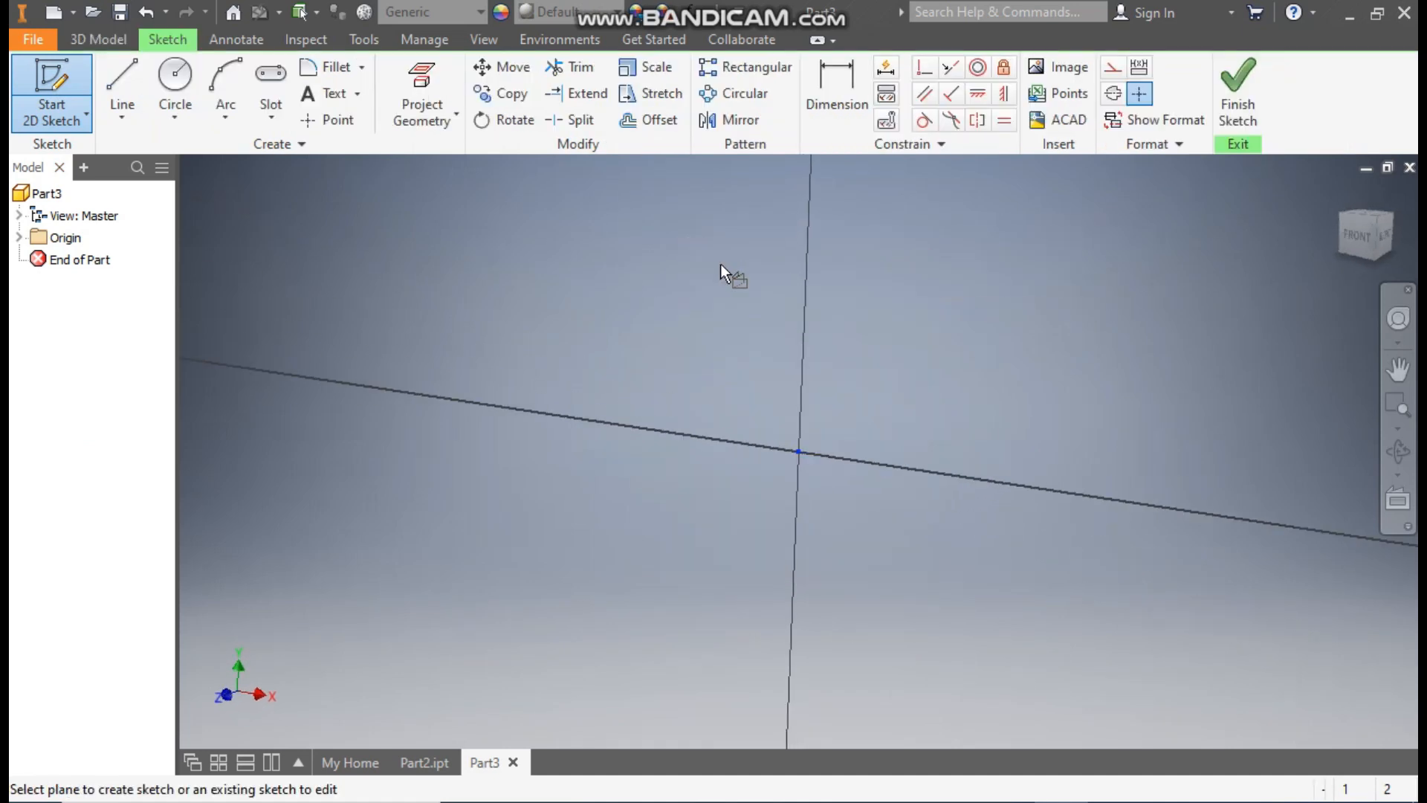
Step: Sketch a closed eight-line stepped profile ending on the vertical axis, with two slanted lines, and constrain its lower step's top edge horizontal
left_click(128, 71)
left_click(424, 376)
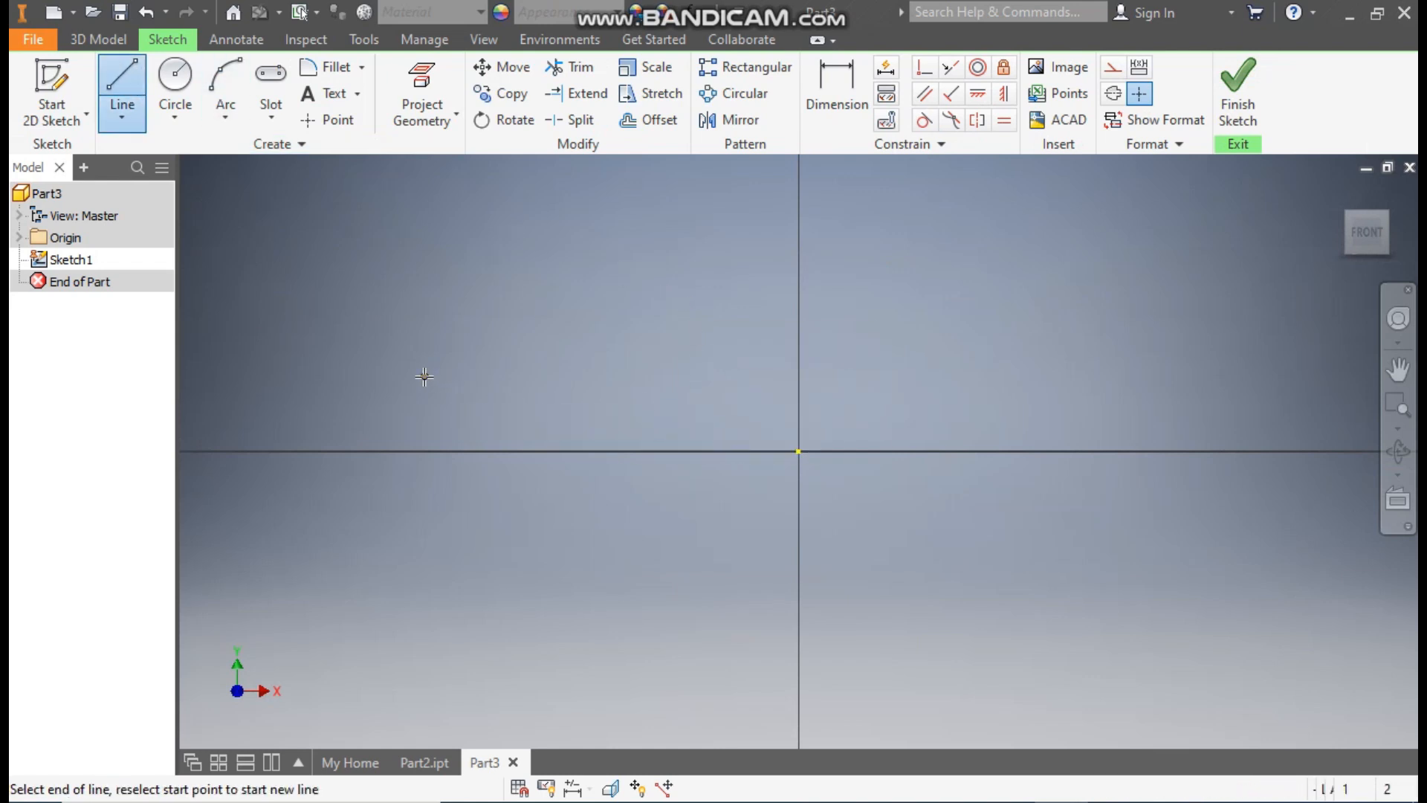
left_click(425, 451)
left_click(568, 451)
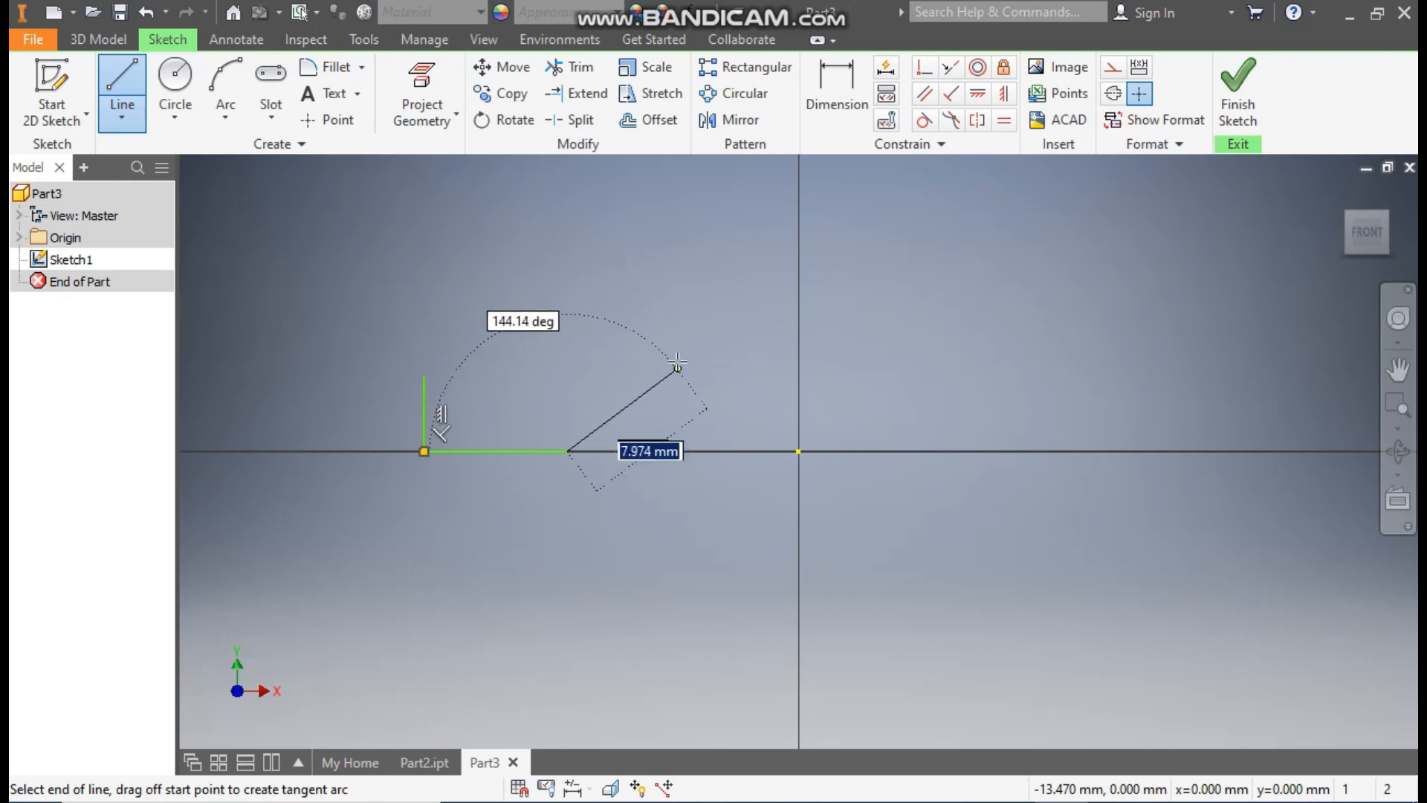
left_click(673, 367)
left_click(799, 367)
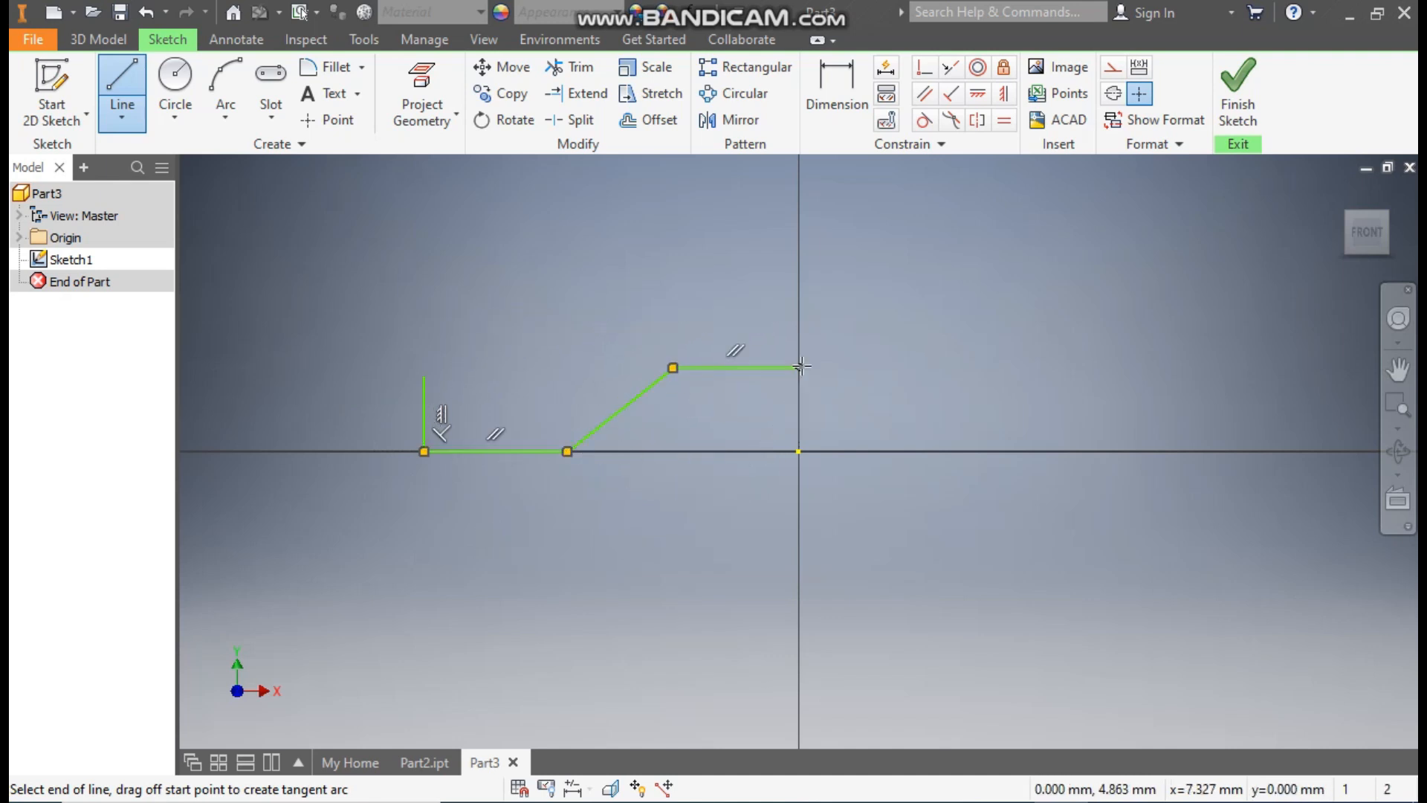
left_click(795, 291)
left_click(649, 291)
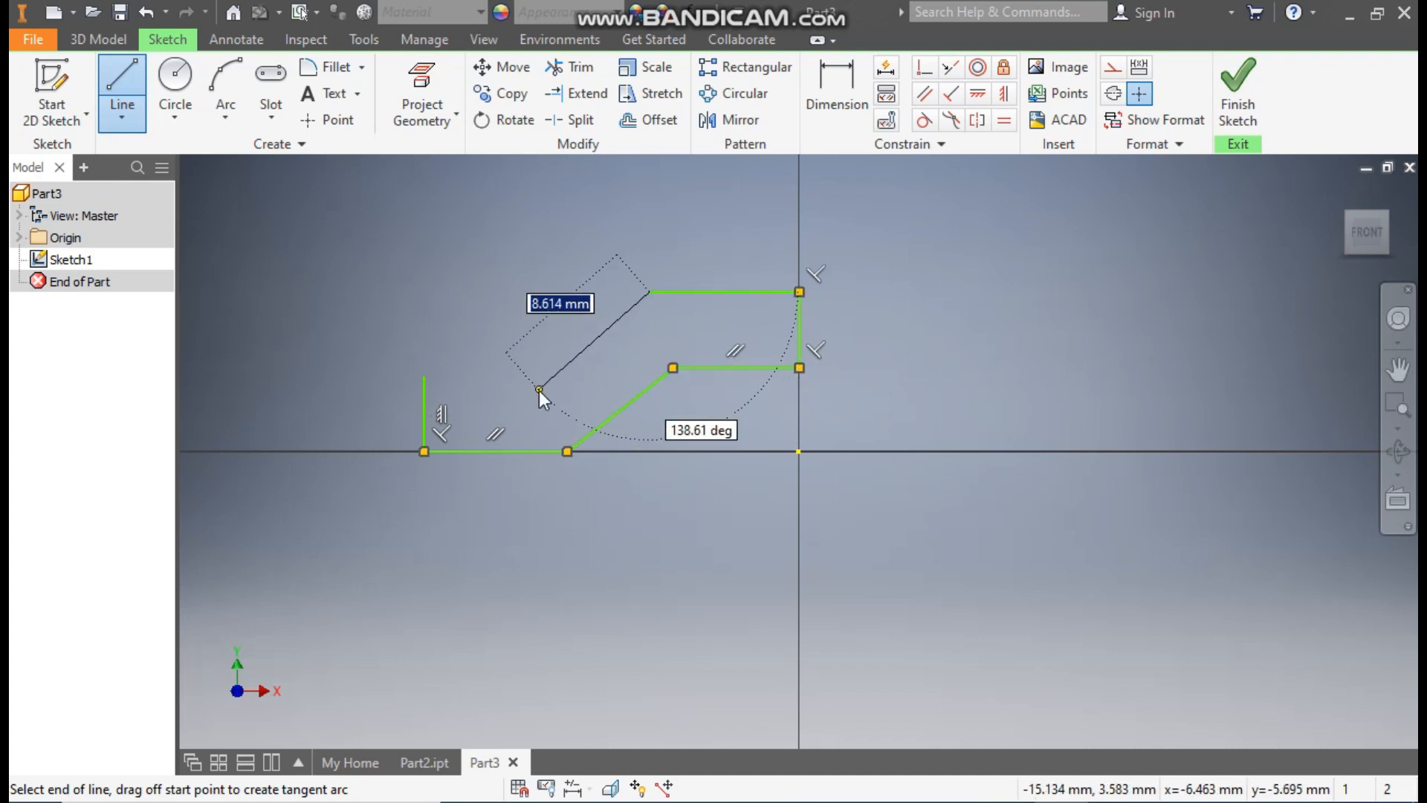
left_click(538, 389)
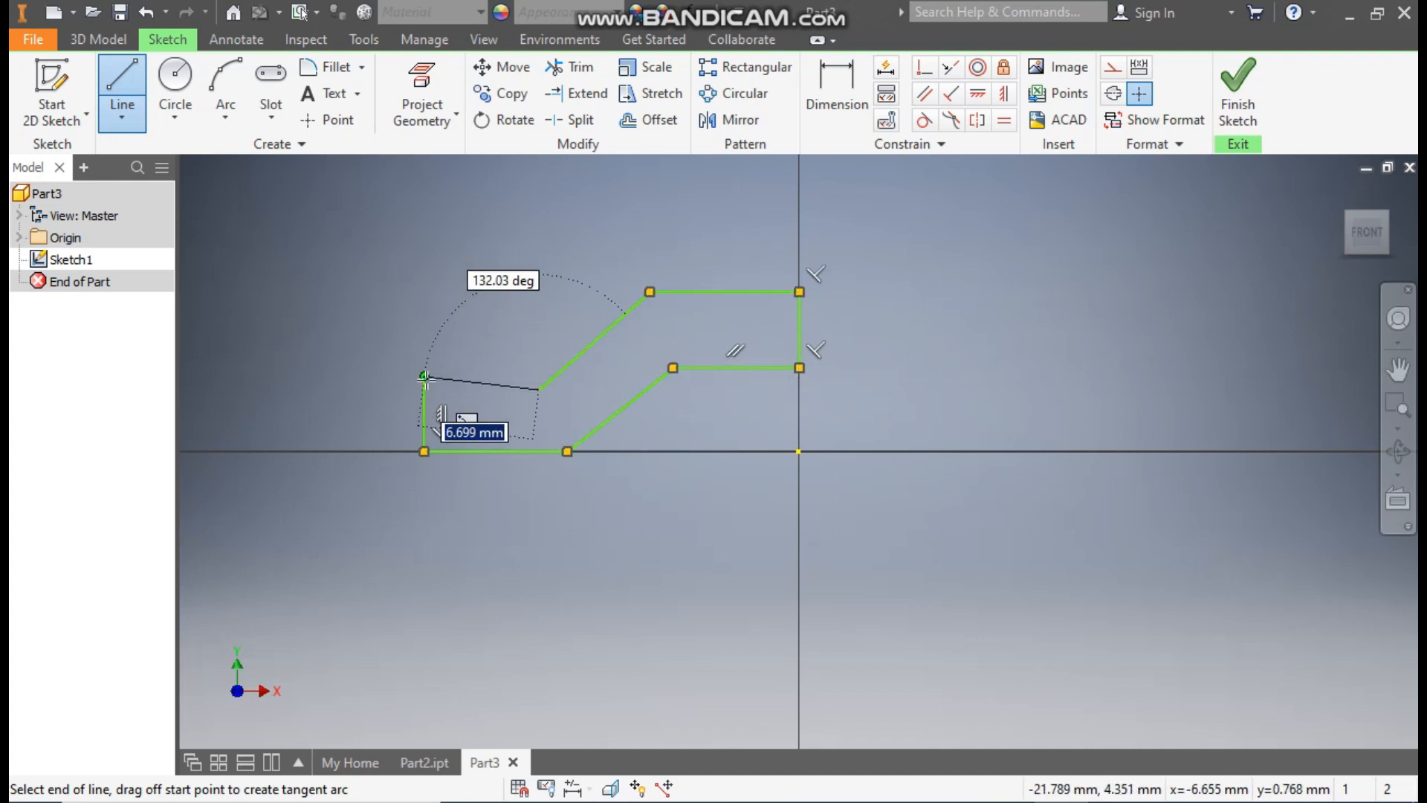
left_click(424, 377)
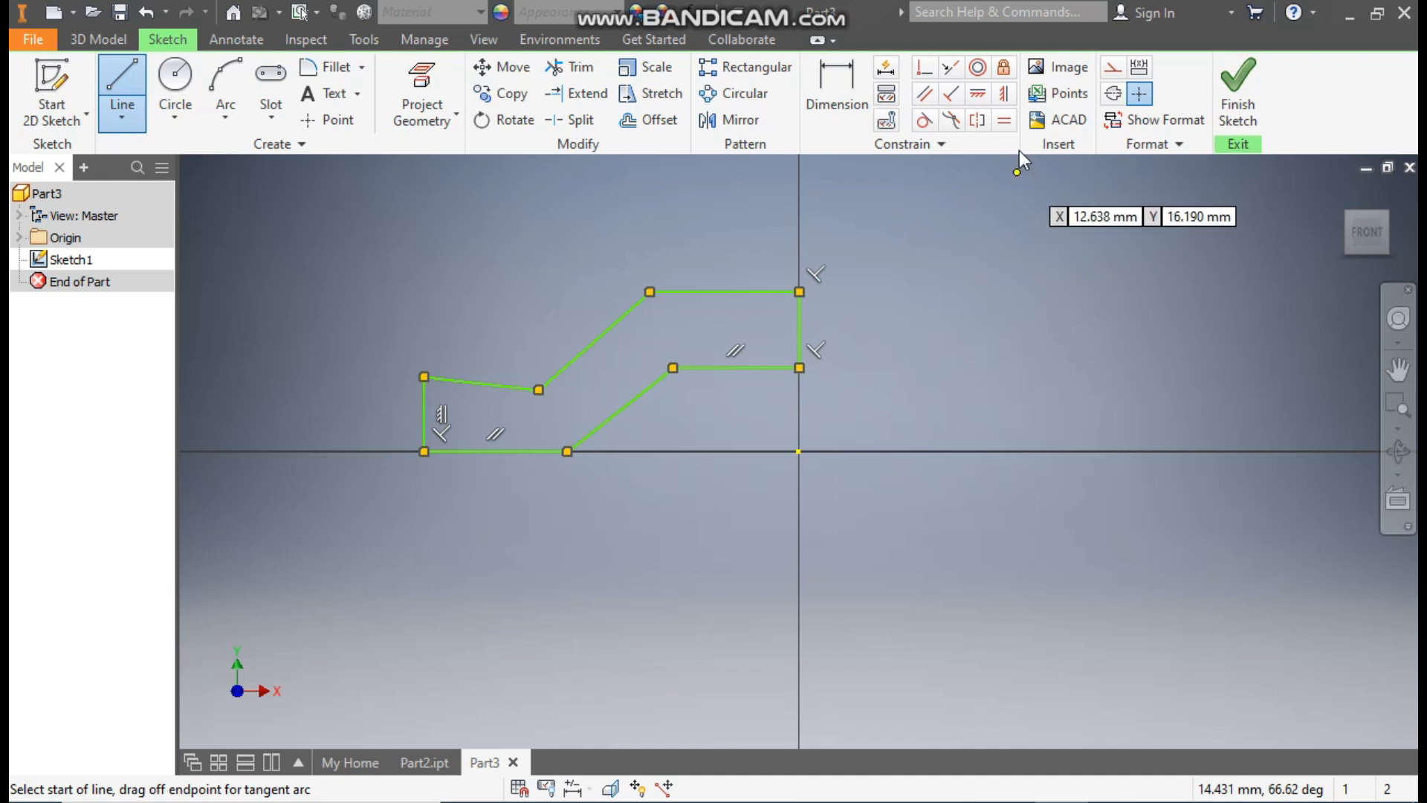
left_click(978, 95)
left_click(503, 384)
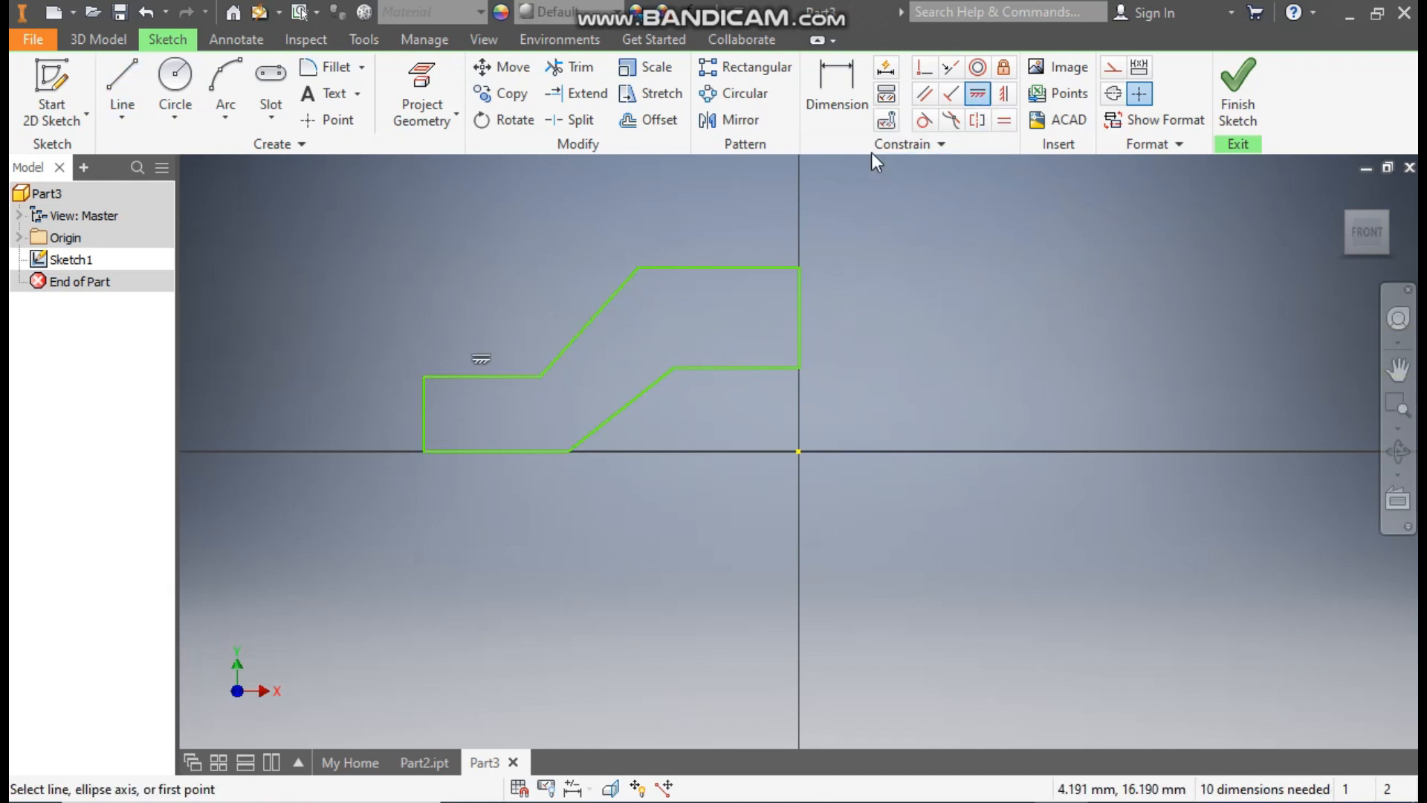
Step: Dimension the profile's two vertical end edges at 6 mm each
left_click(847, 91)
left_click(800, 300)
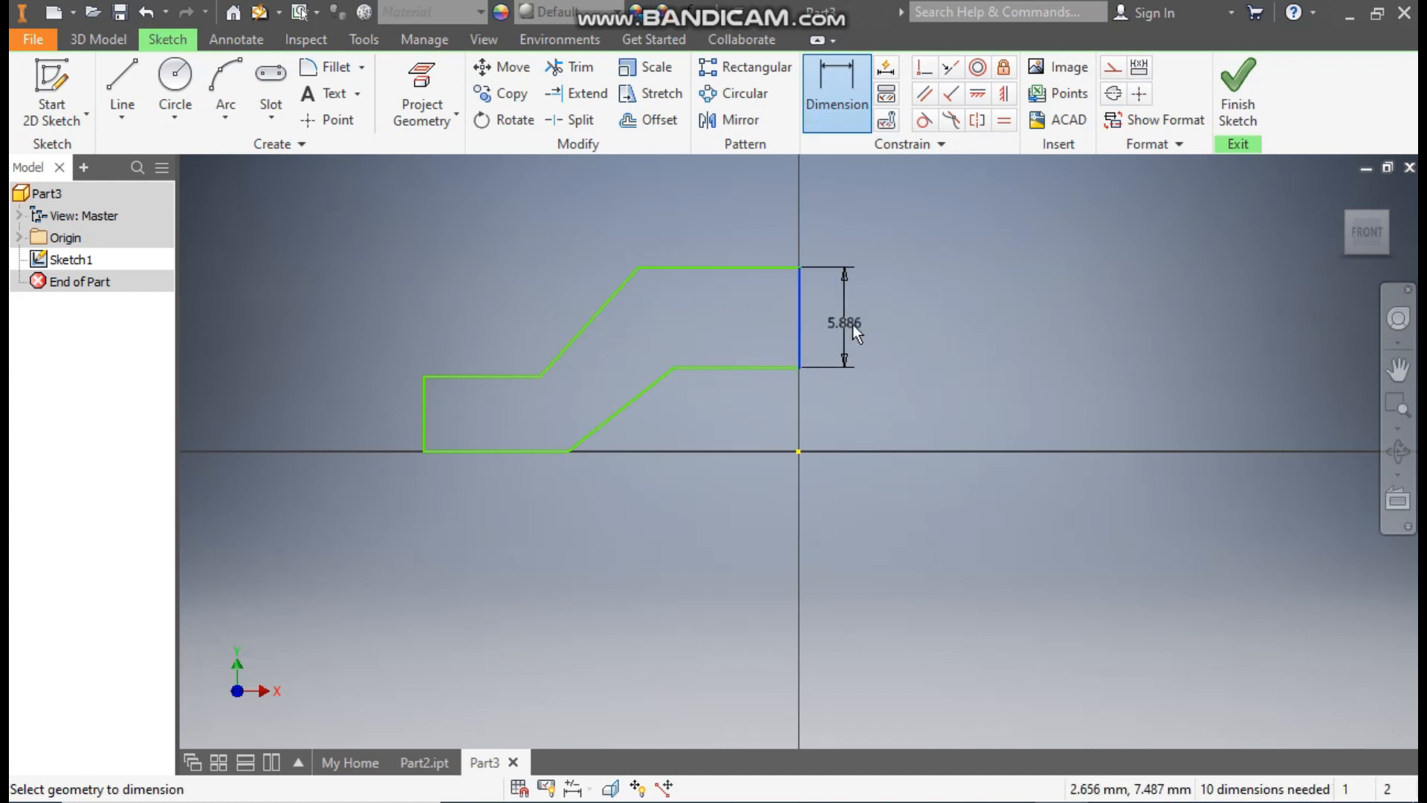
left_click(858, 319)
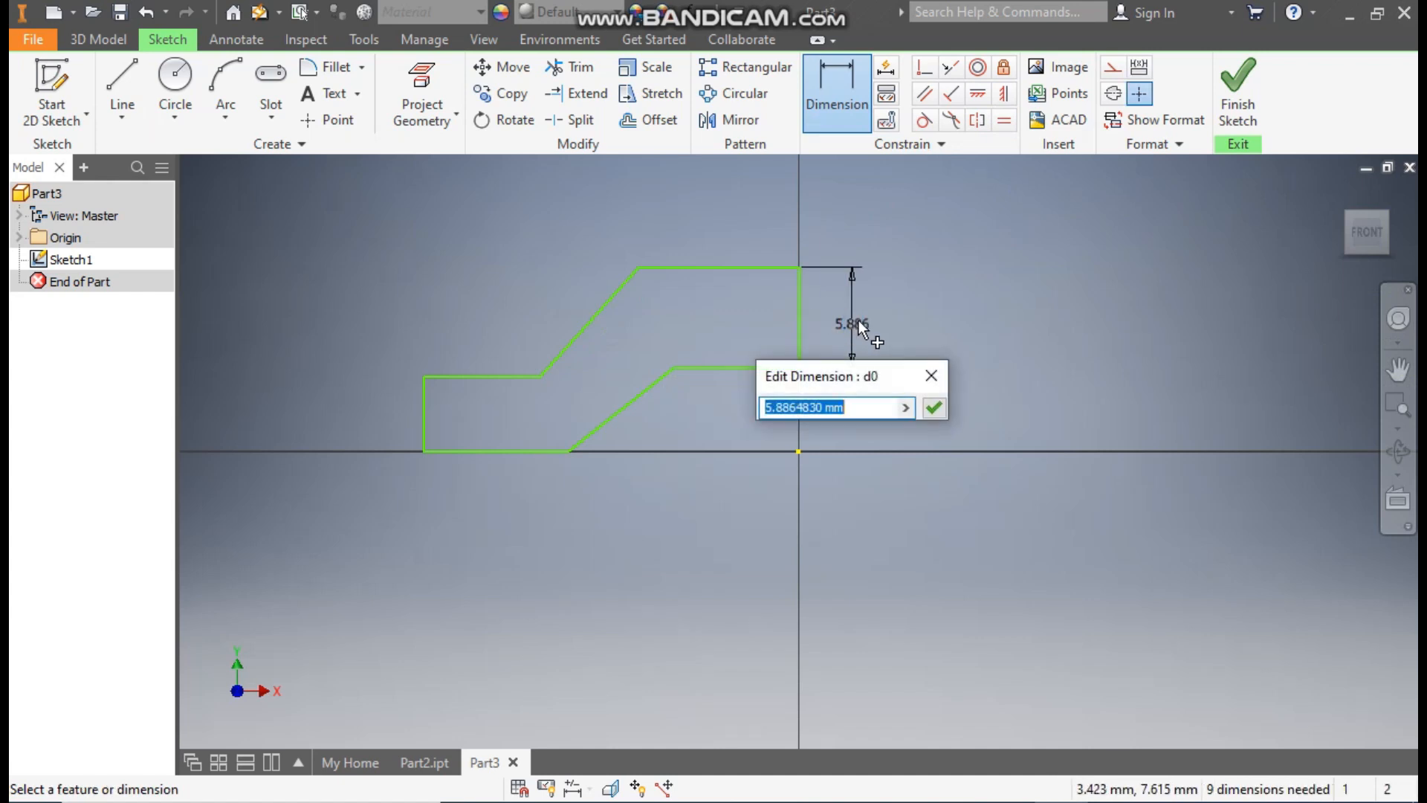
type("6")
key("Return")
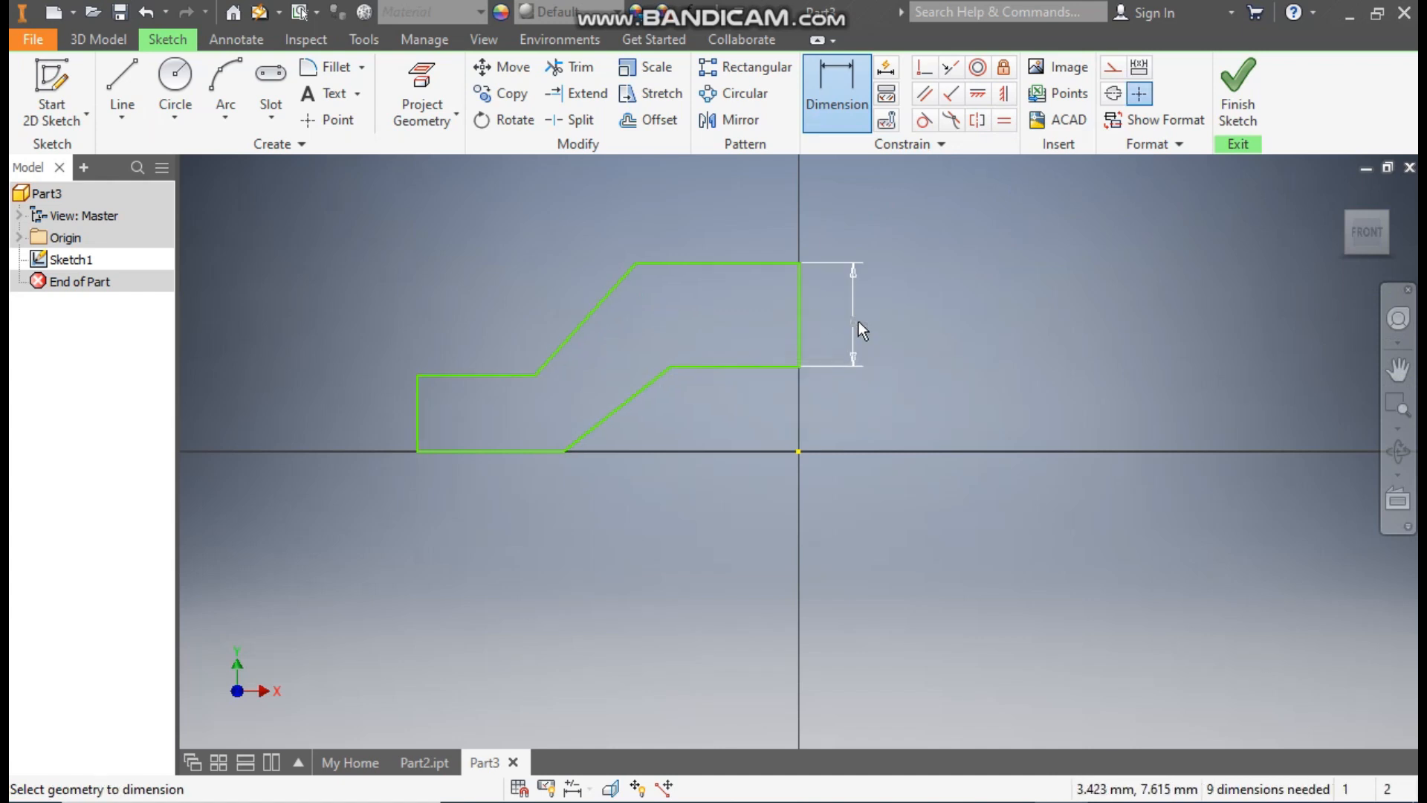
left_click(417, 412)
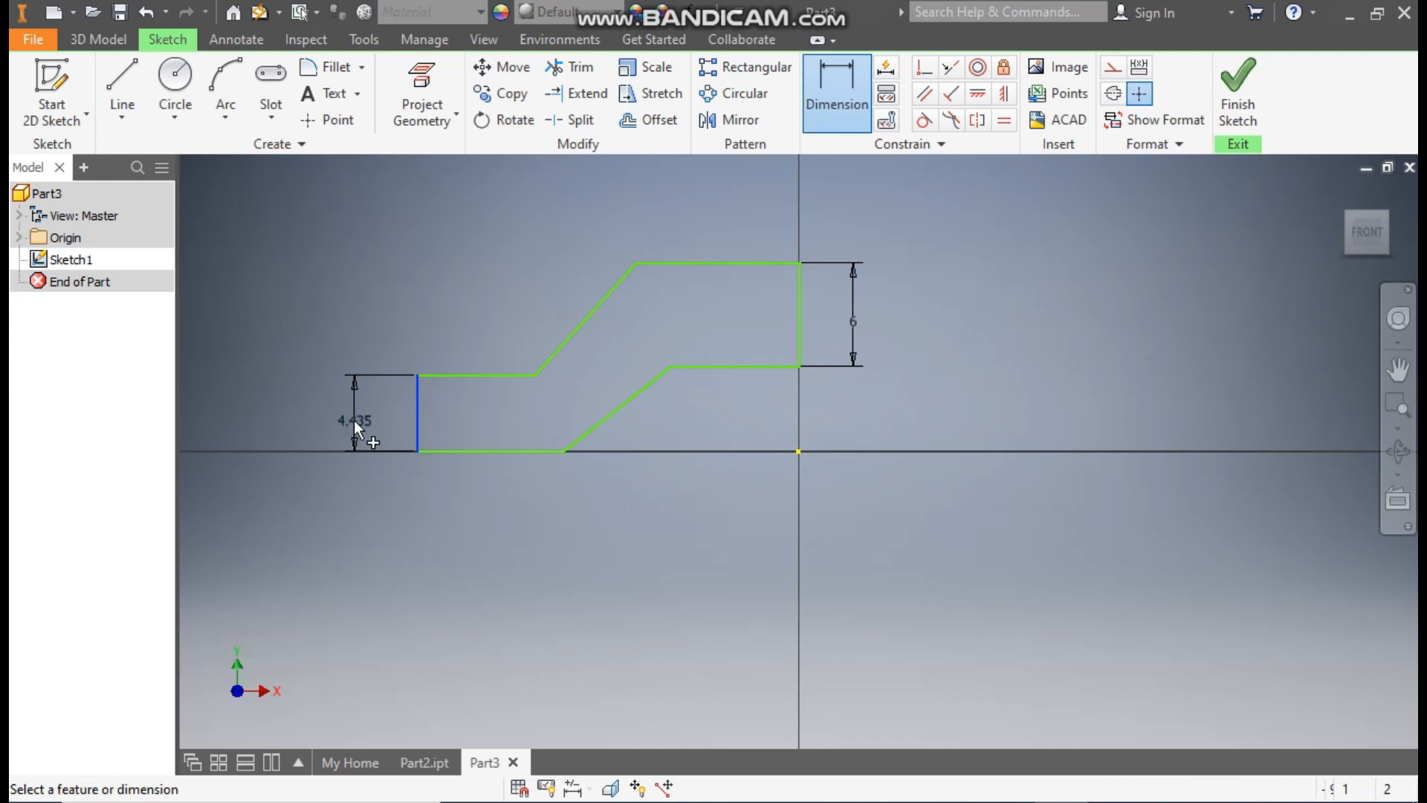
left_click(353, 421)
type("6")
key("Return")
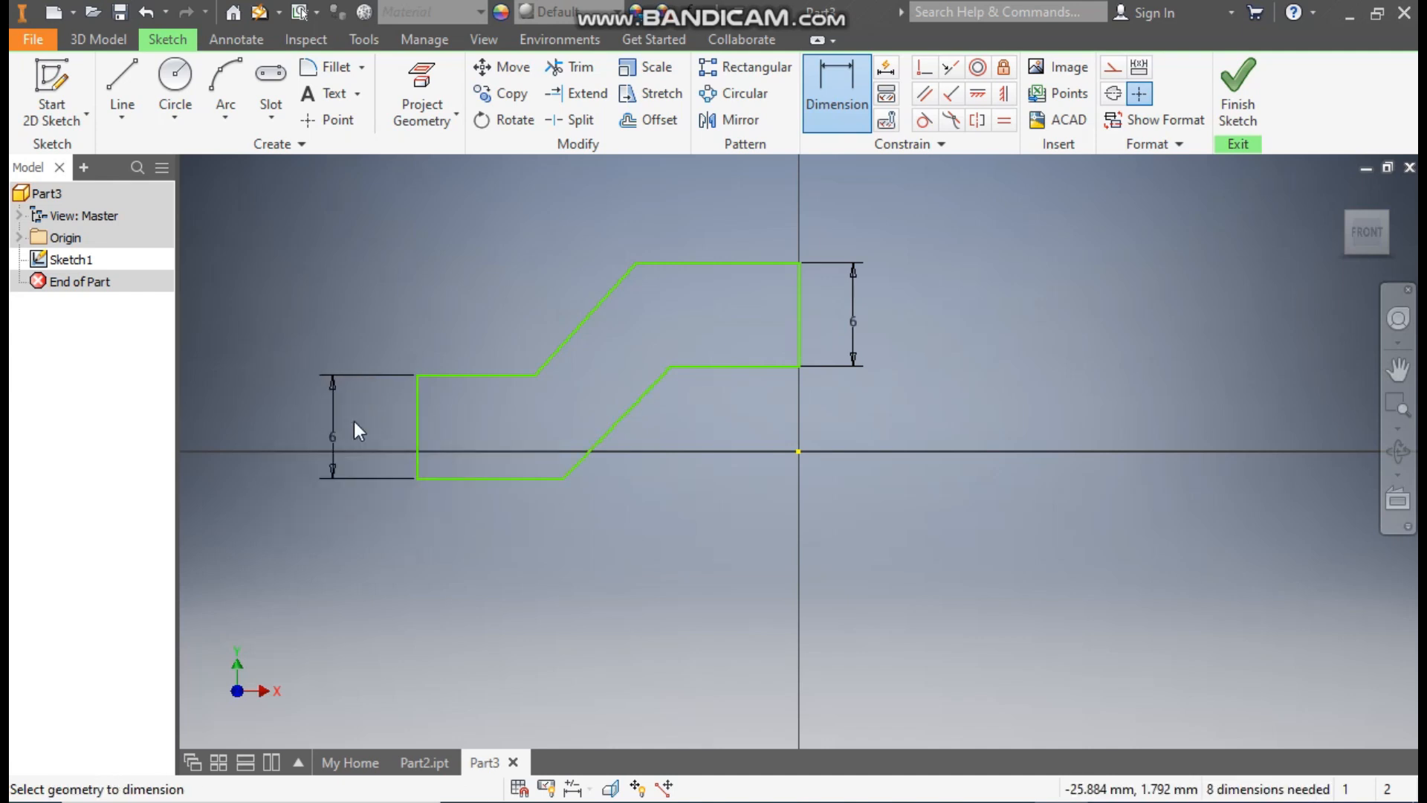
key("Escape")
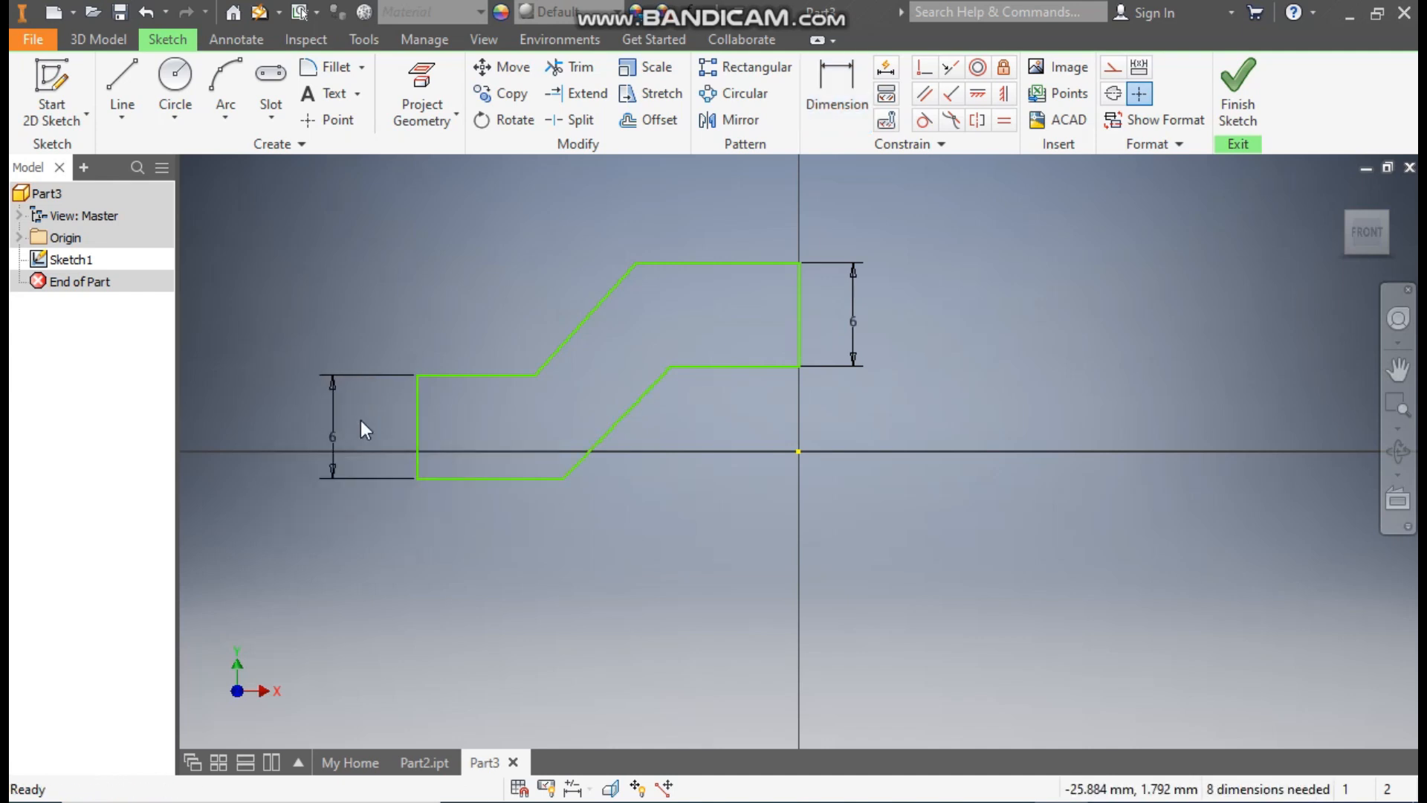
Step: Align the bottom edge's inner endpoint horizontally with the origin and make the two slanted lines parallel
left_click(976, 102)
left_click(564, 484)
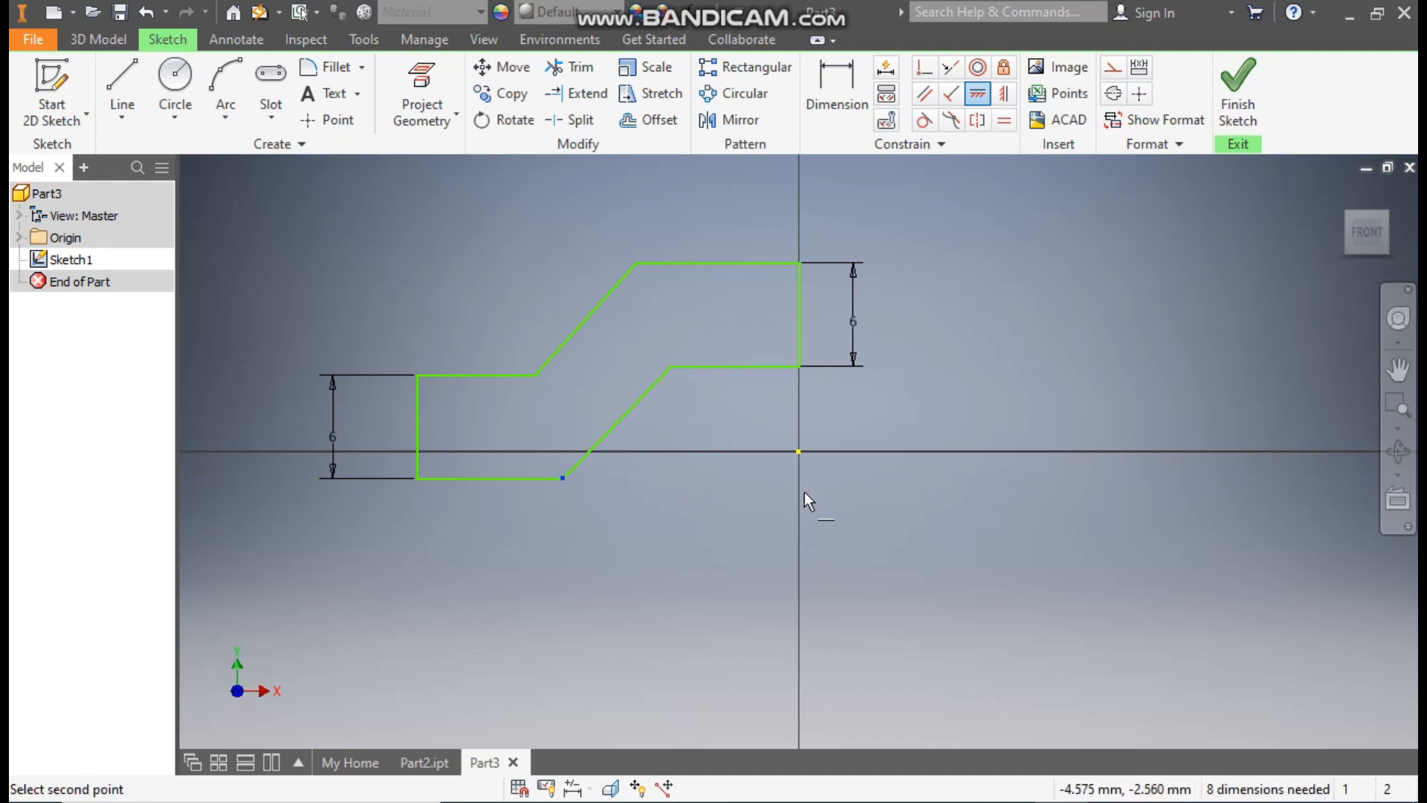
left_click(804, 454)
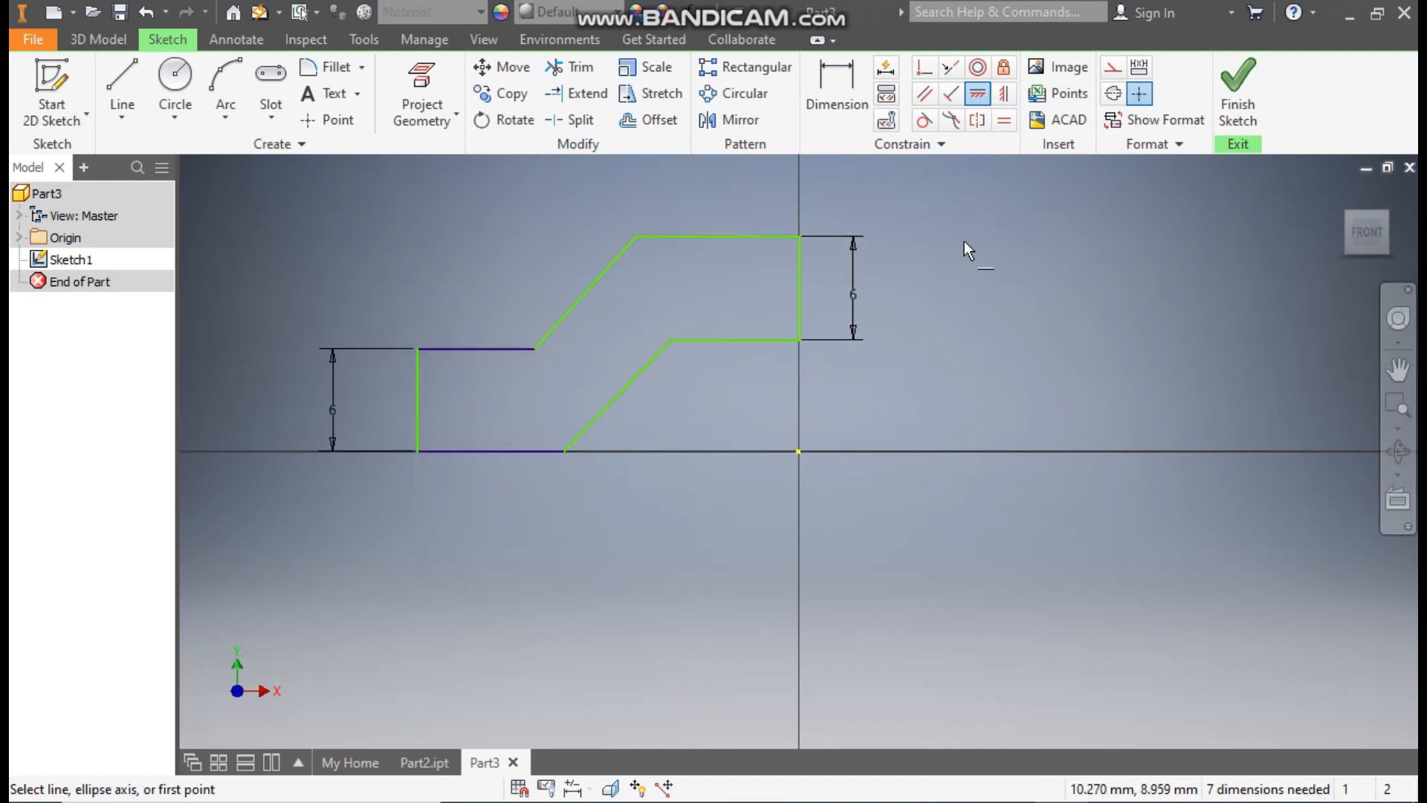
left_click(927, 97)
left_click(593, 284)
left_click(630, 382)
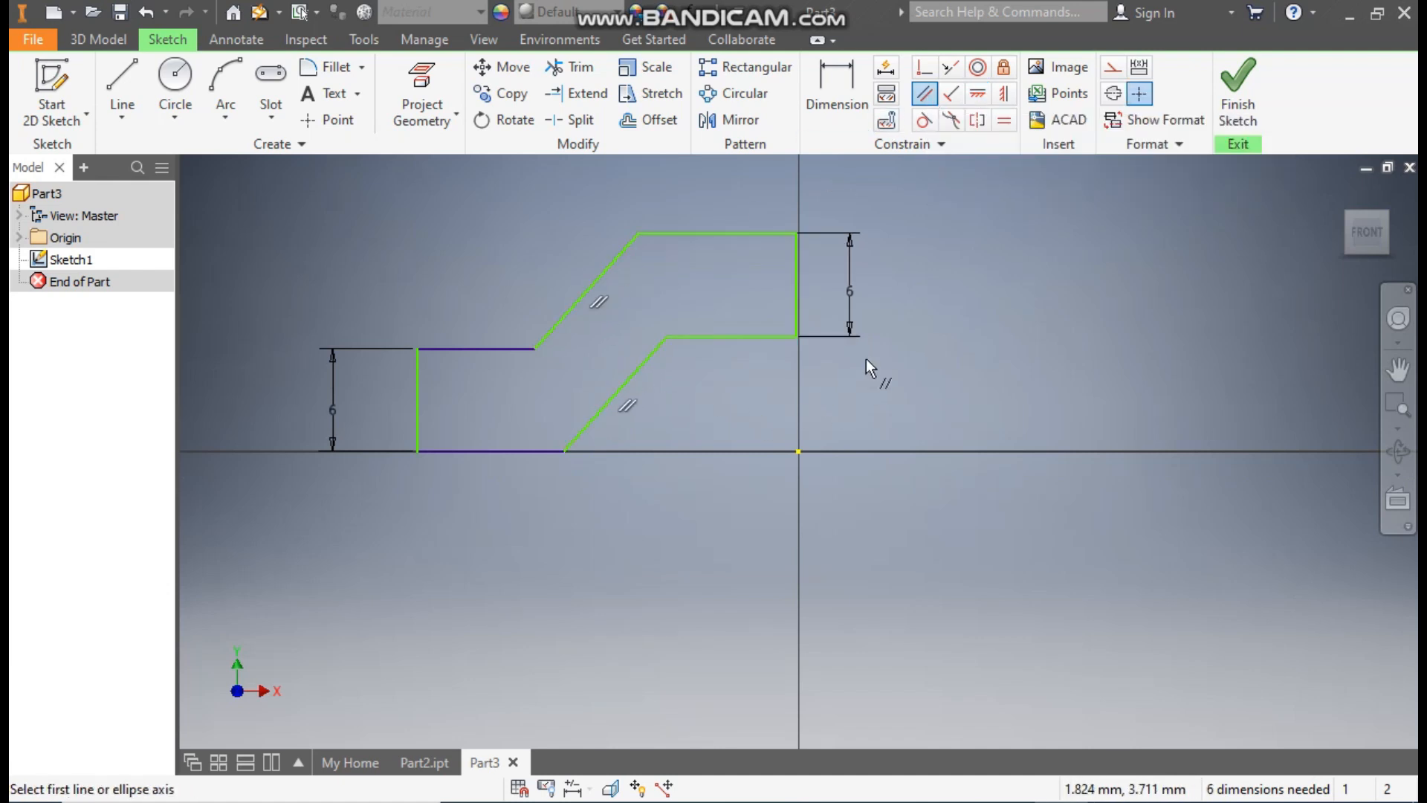
Step: Align the lower corner of the raised end edge vertically with the origin
left_click(1004, 105)
left_click(796, 337)
left_click(800, 449)
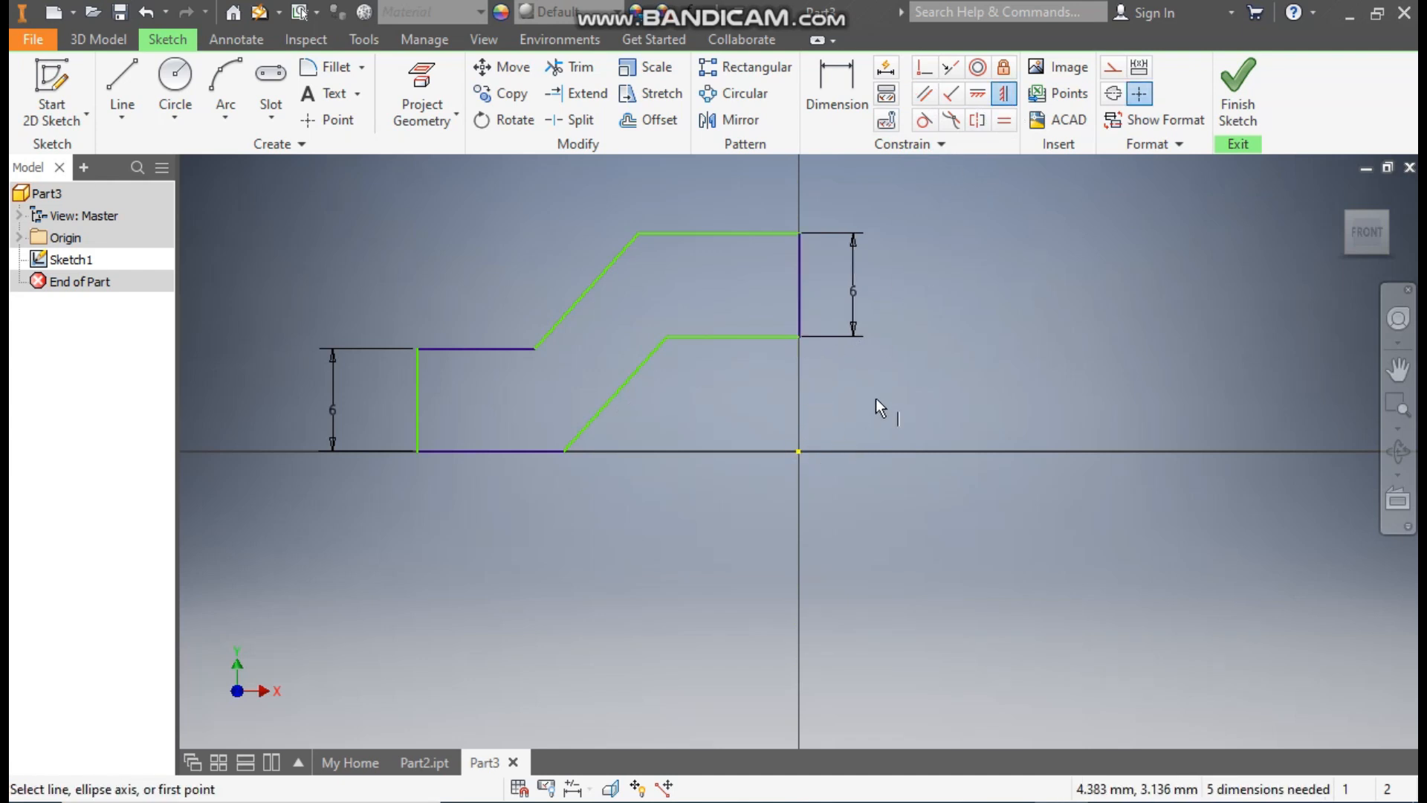
key("Escape")
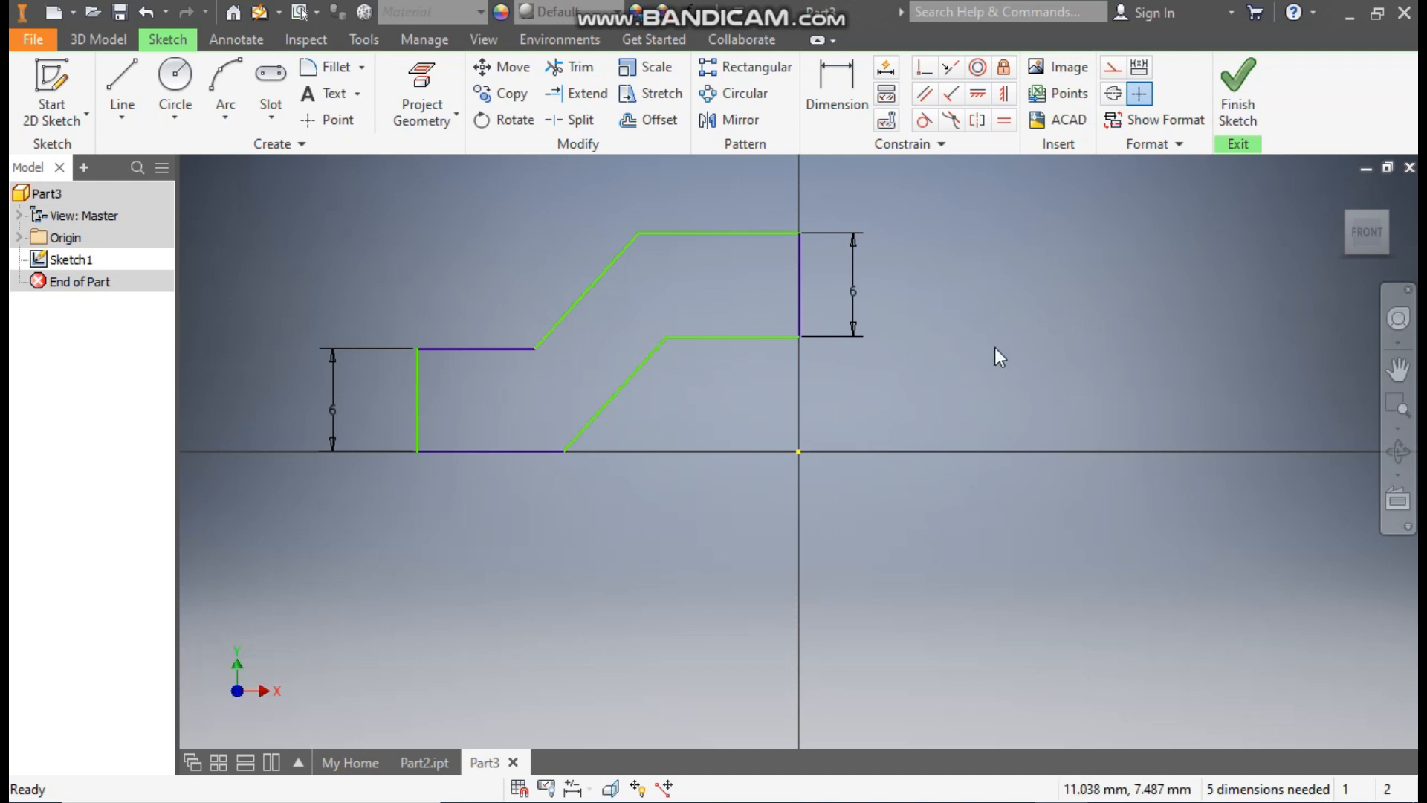
Step: Dimension the horizontal distance from the lower step's vertical end edge to the origin
left_click(830, 118)
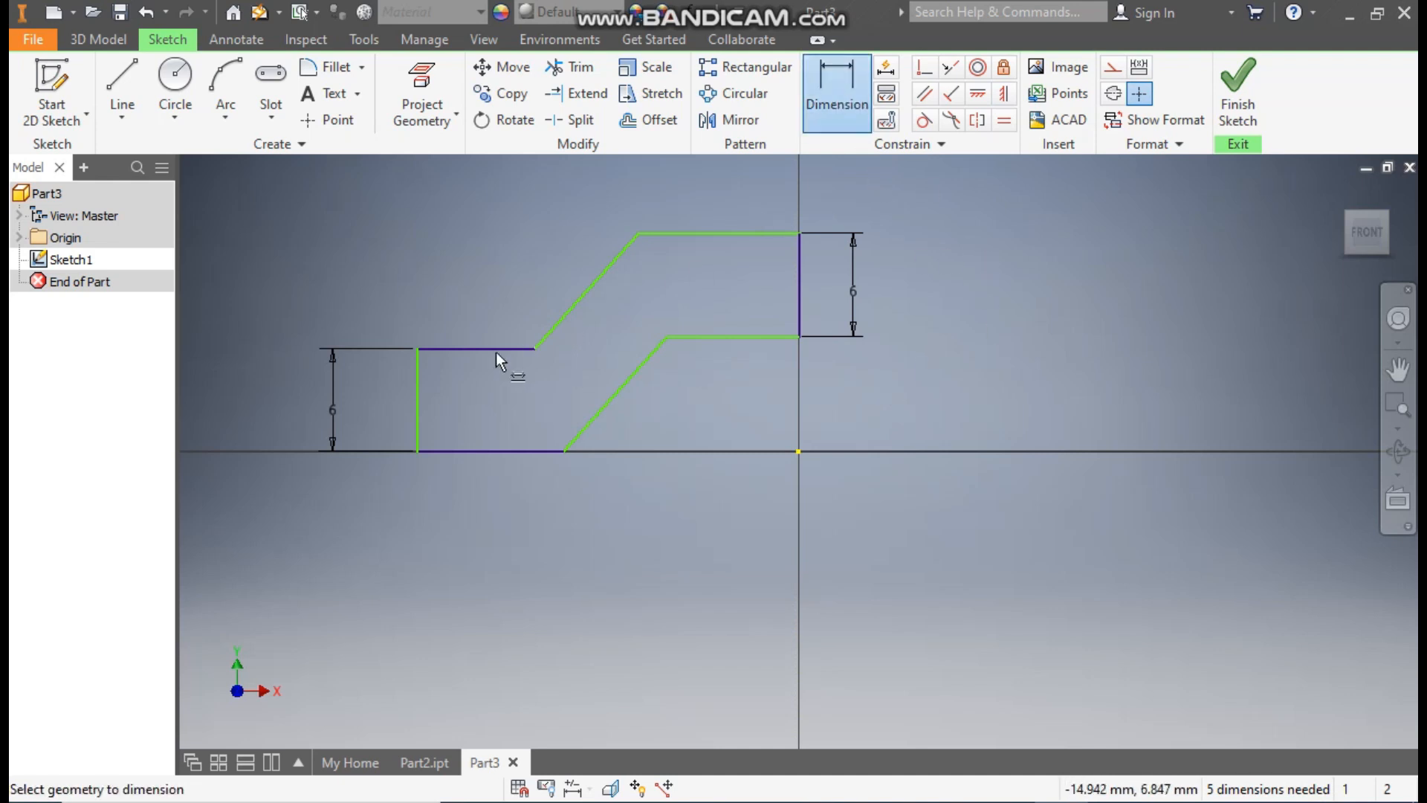
left_click(417, 391)
left_click(797, 451)
left_click(711, 576)
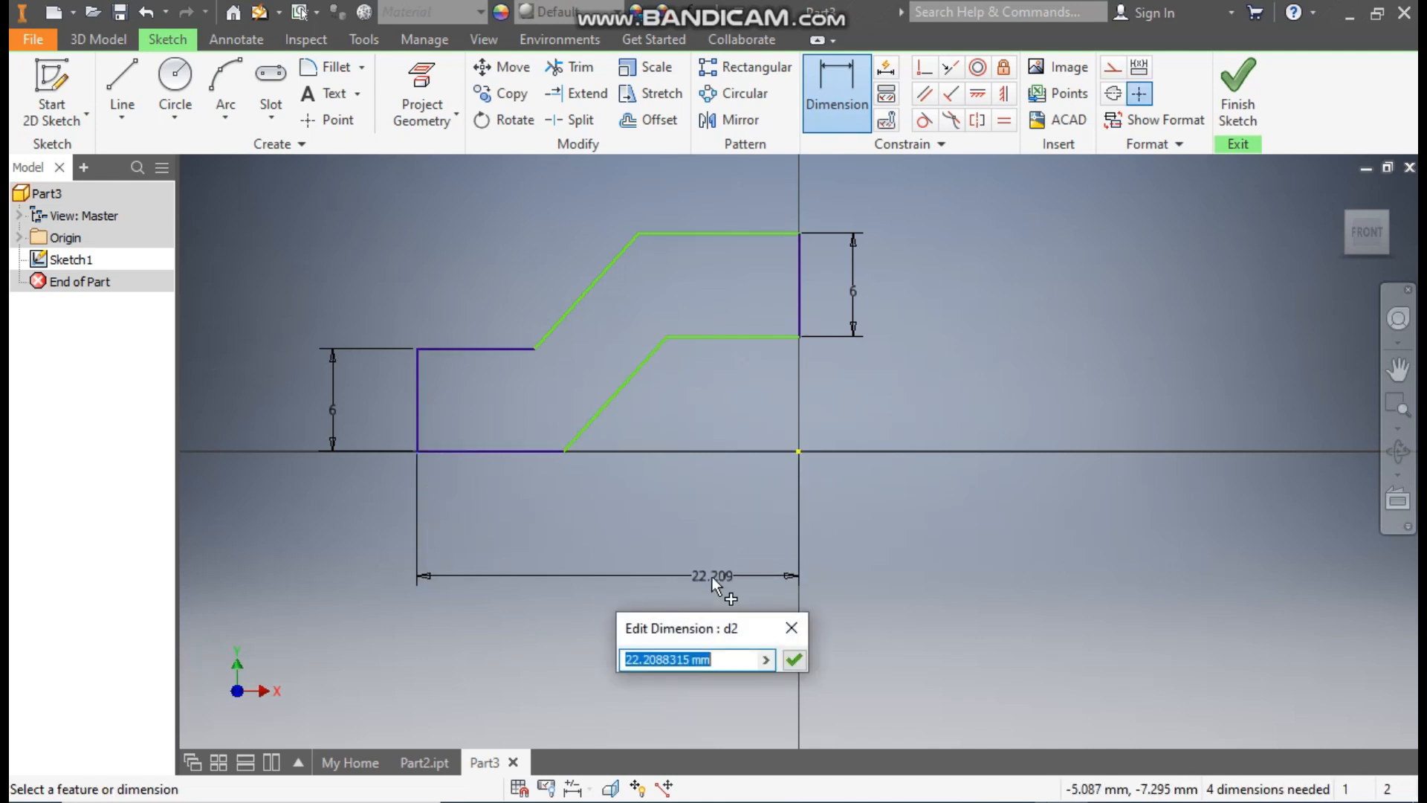
Step: Try a value of 50 mm for the overall horizontal dimension and undo the change
type("50")
key("Return")
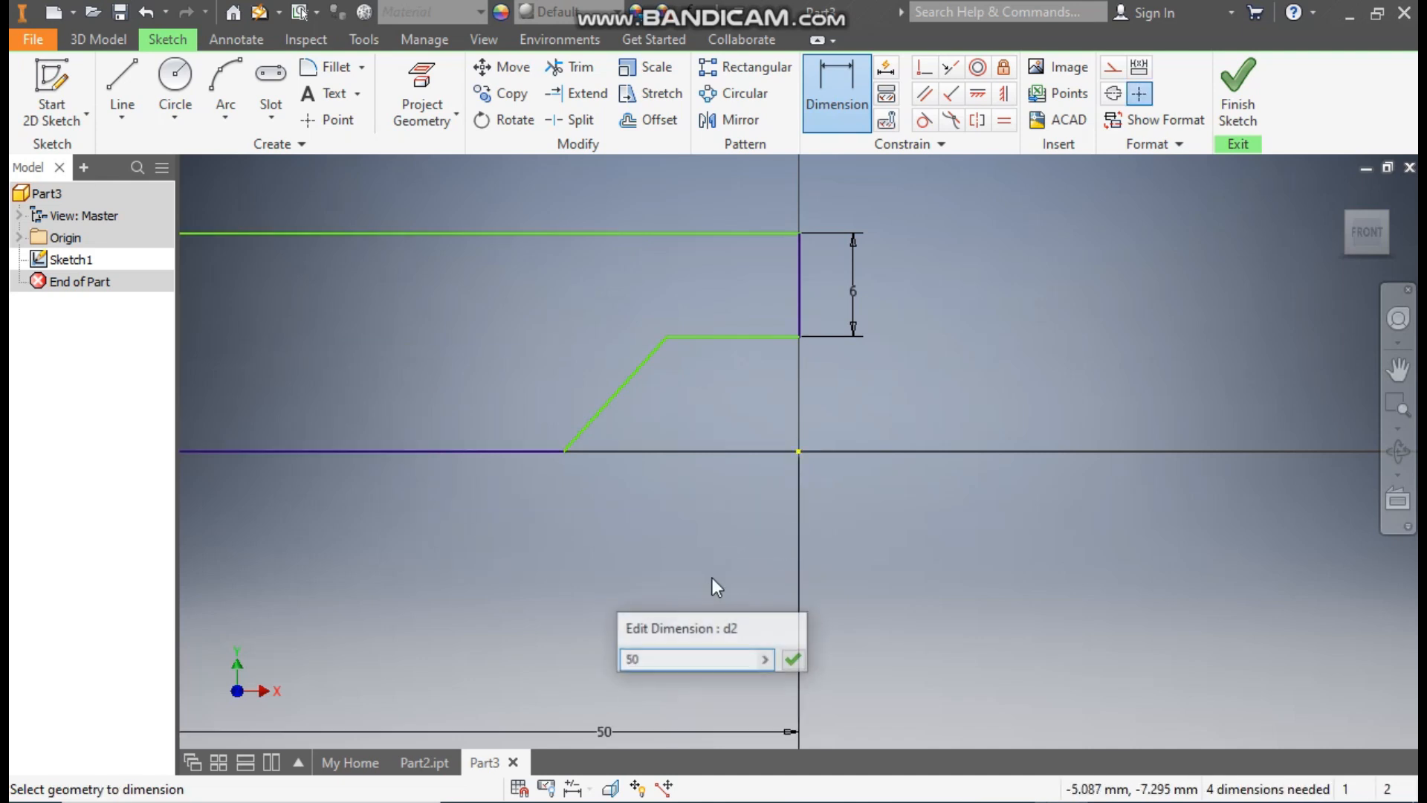
scroll(881, 416, "down", 3)
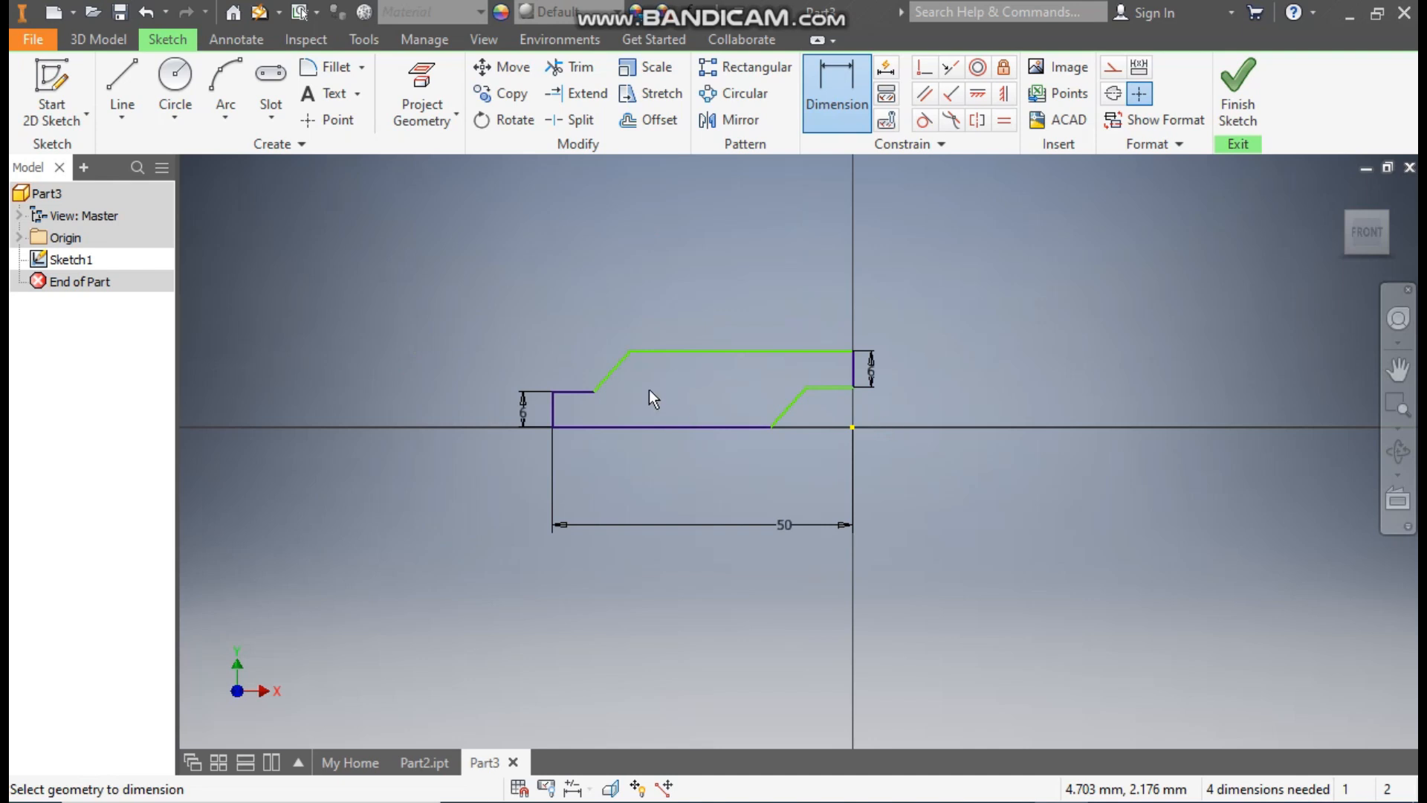
middle_click_drag(649, 390, 701, 416)
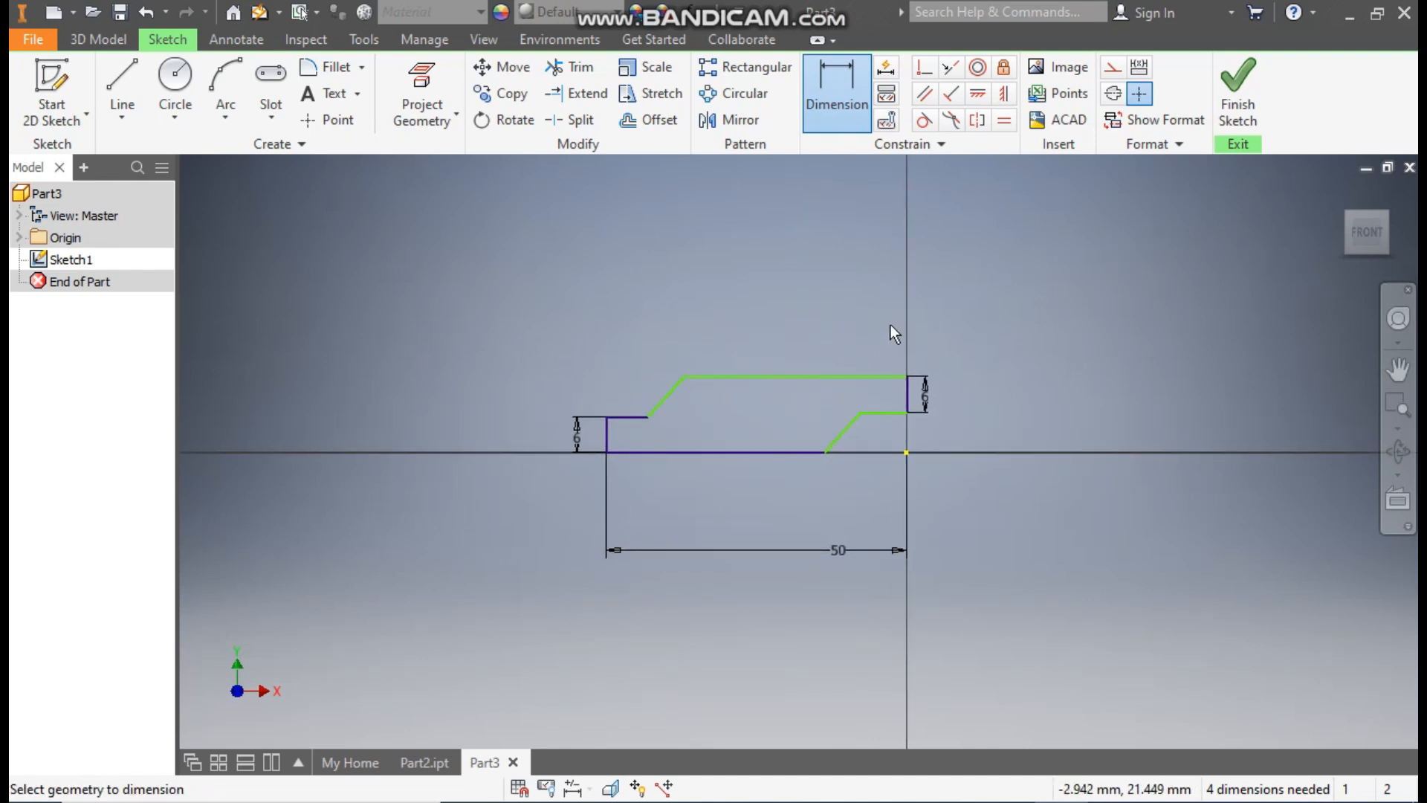
key("Escape")
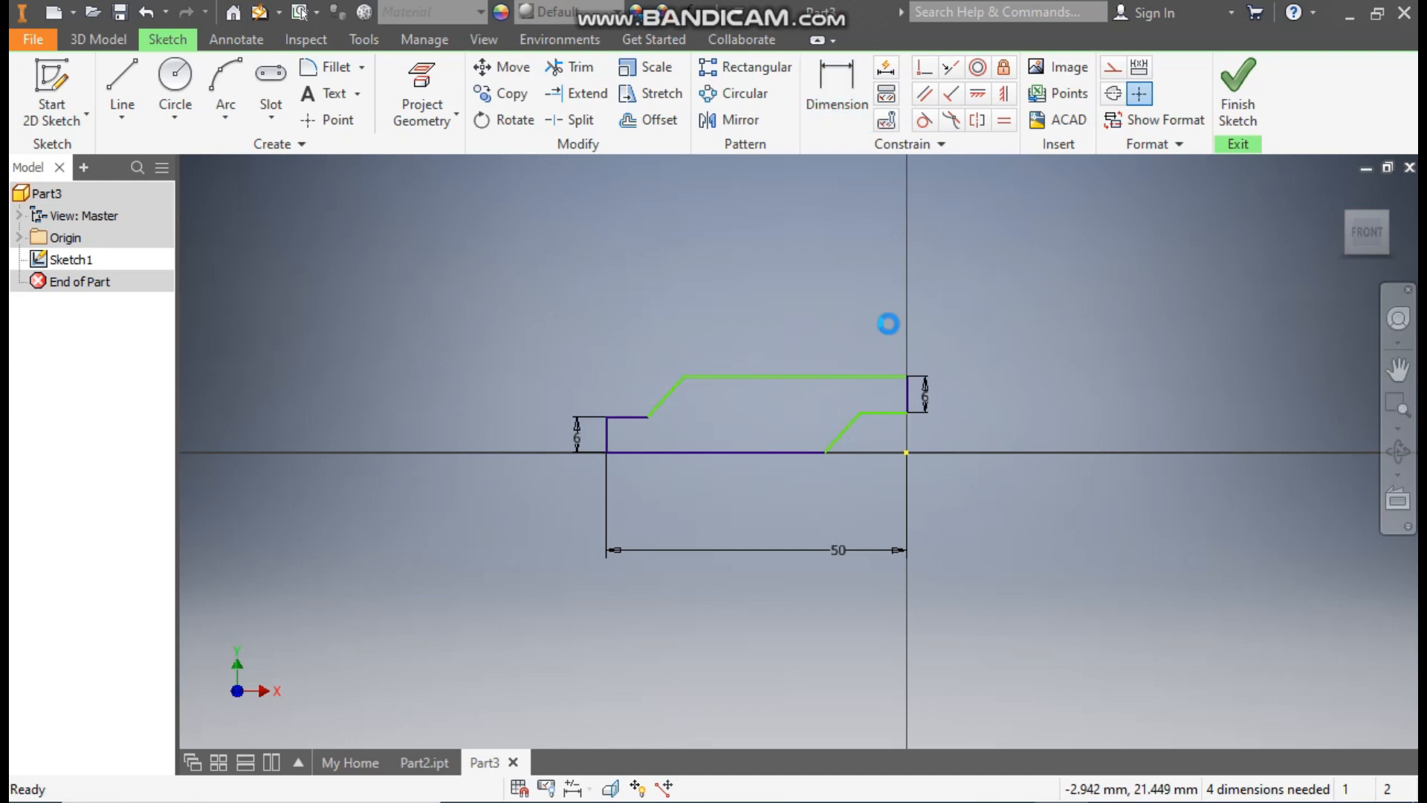
key("ctrl+z")
Step: Add 12 mm sketch fillets where both slanted lines meet the horizontal lines of the raised step
scroll(884, 421, "down", 5)
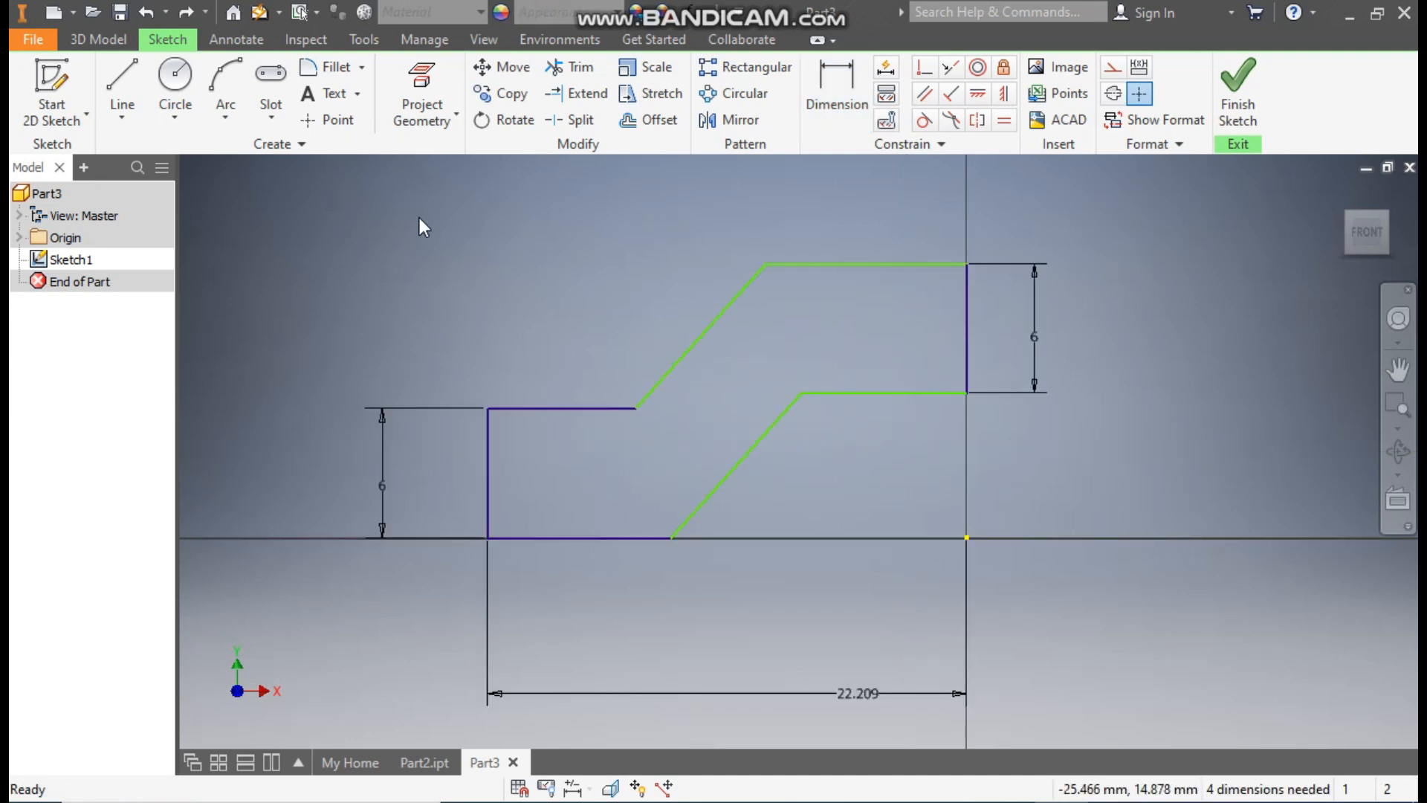
left_click(336, 78)
type("12")
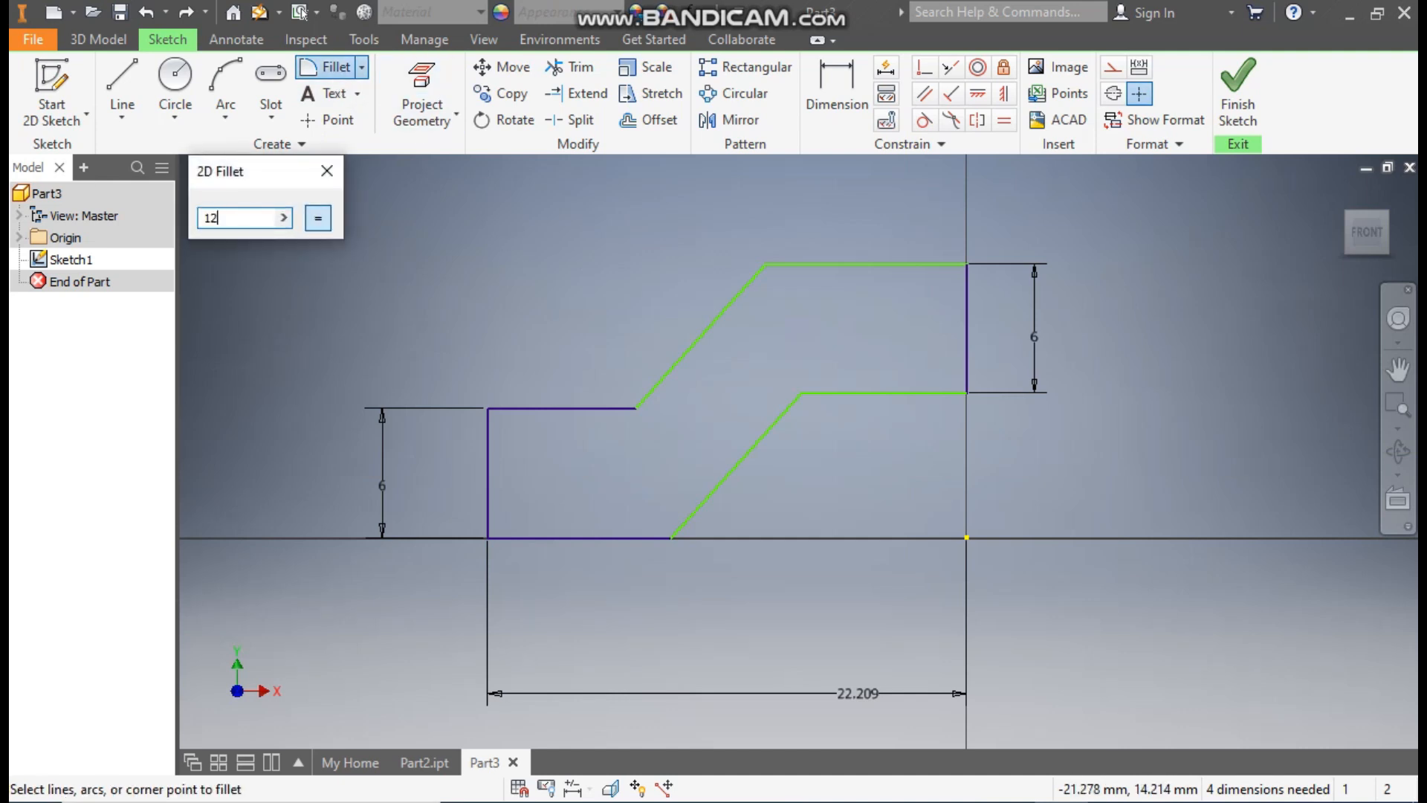
left_click(727, 312)
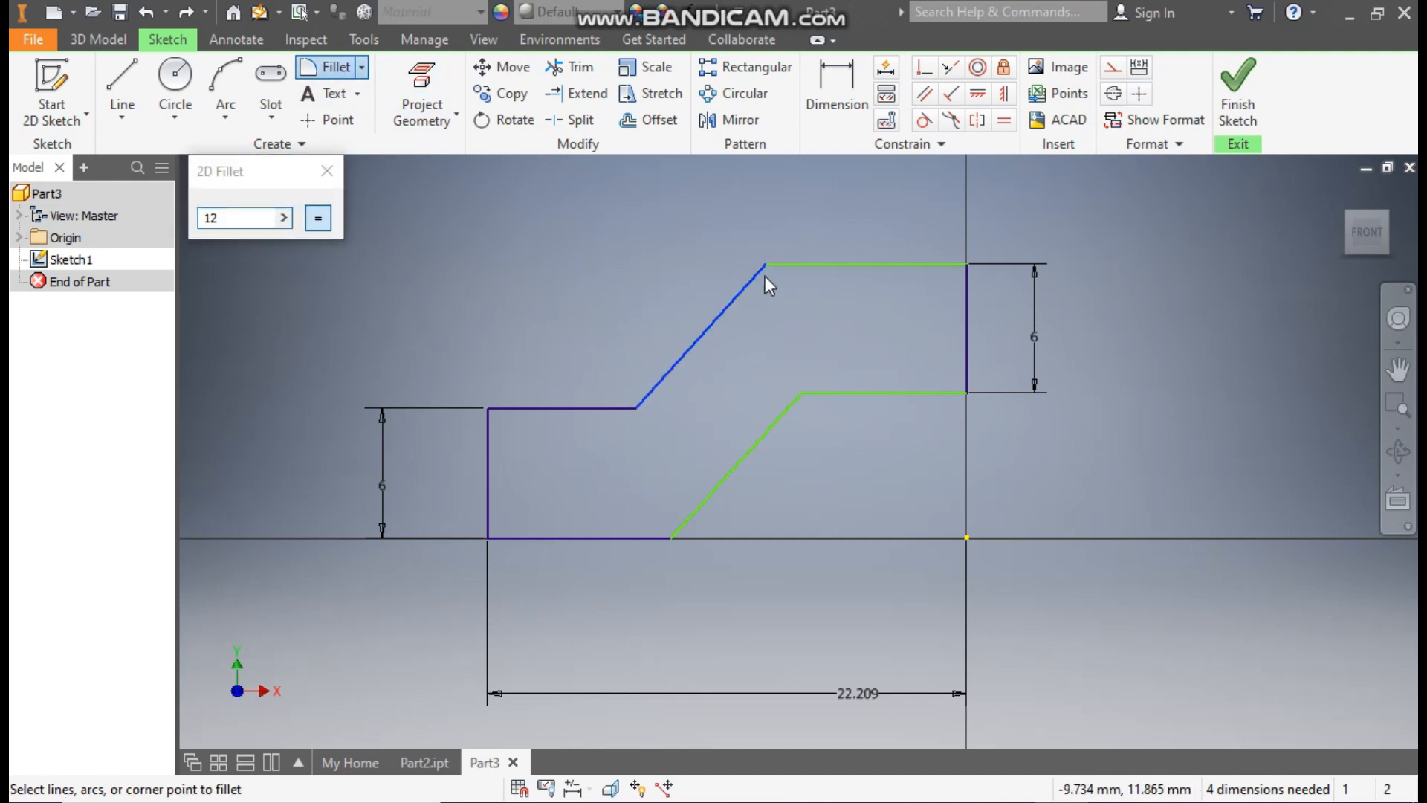
left_click(783, 265)
left_click(771, 430)
left_click(830, 395)
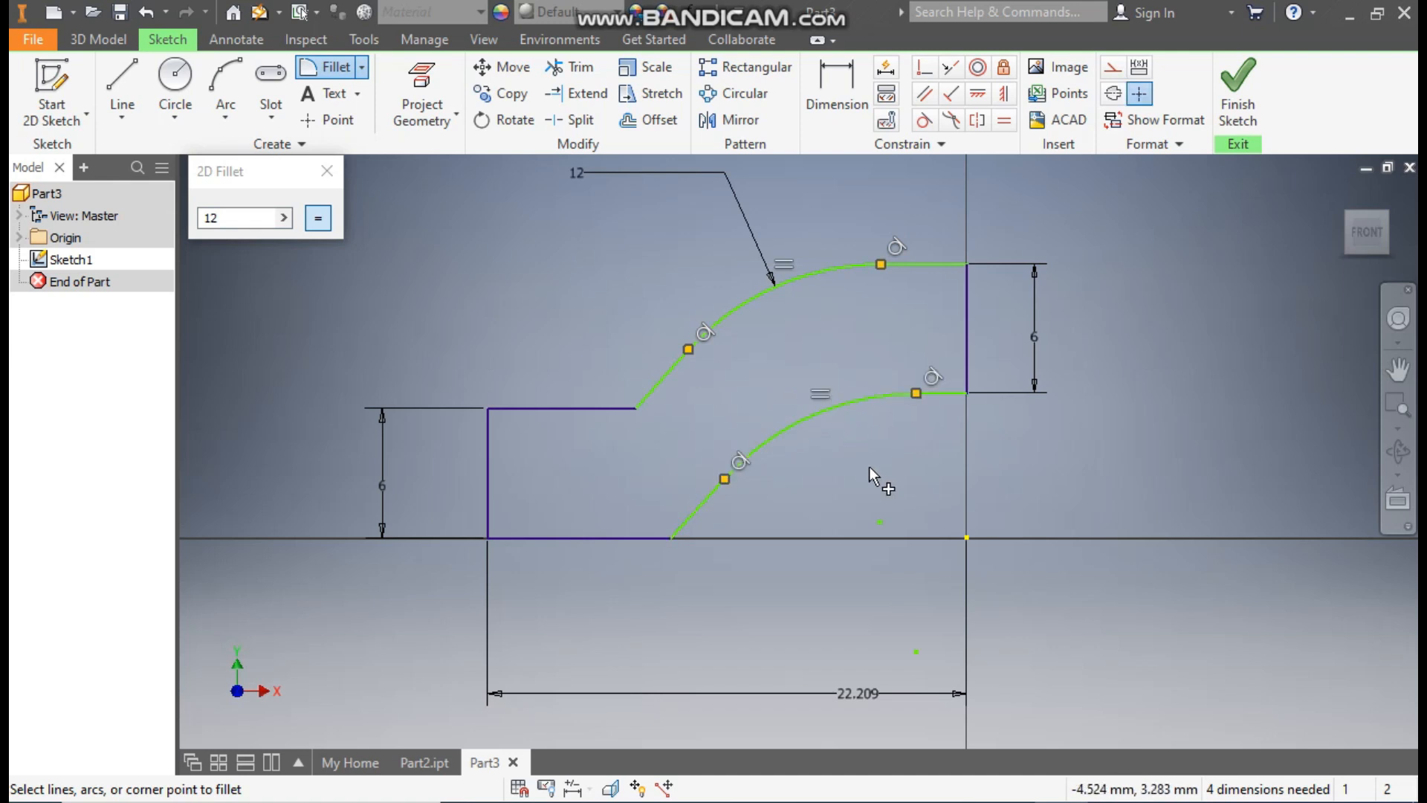
key("Escape")
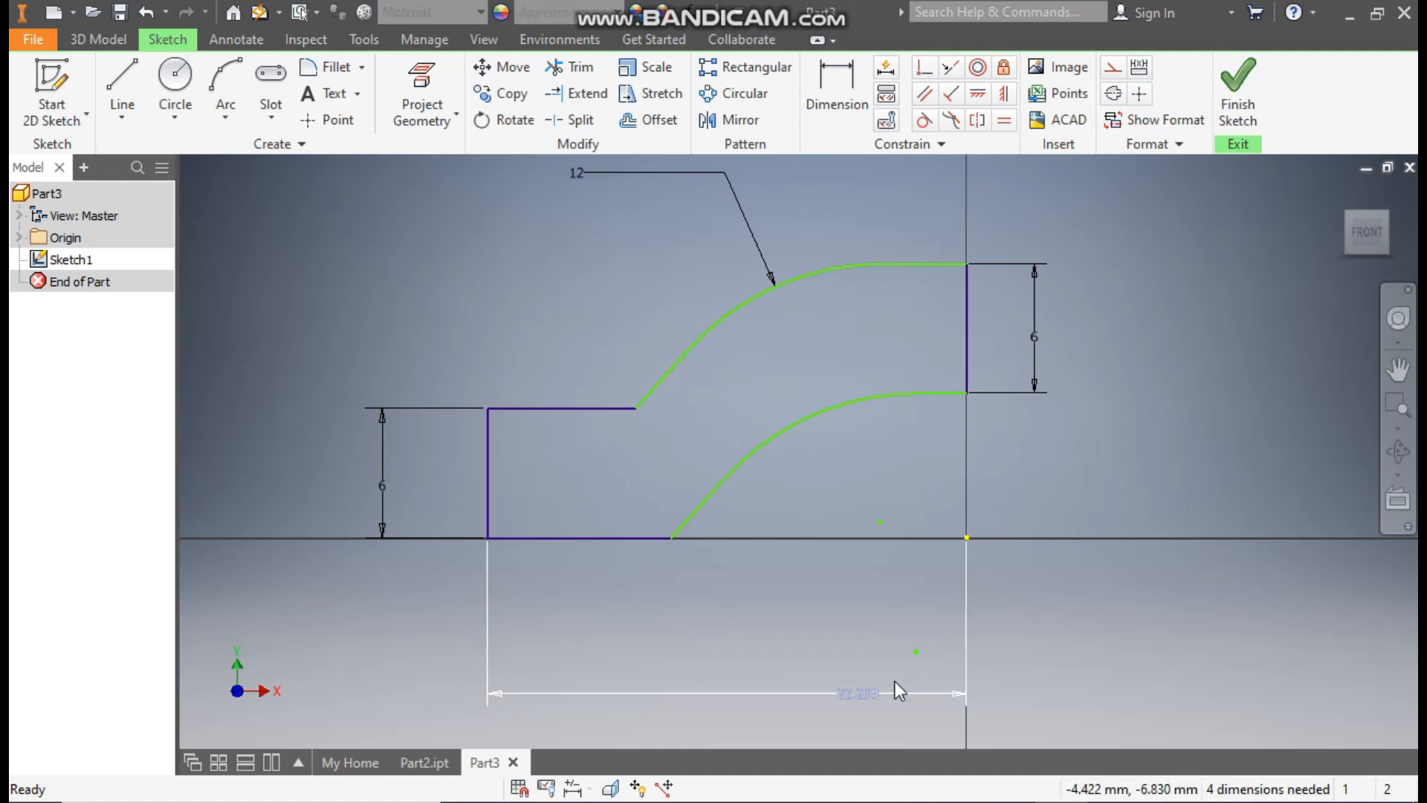
Step: Set the overall horizontal dimension from the end edge to the origin to 50 mm
double_click(873, 693)
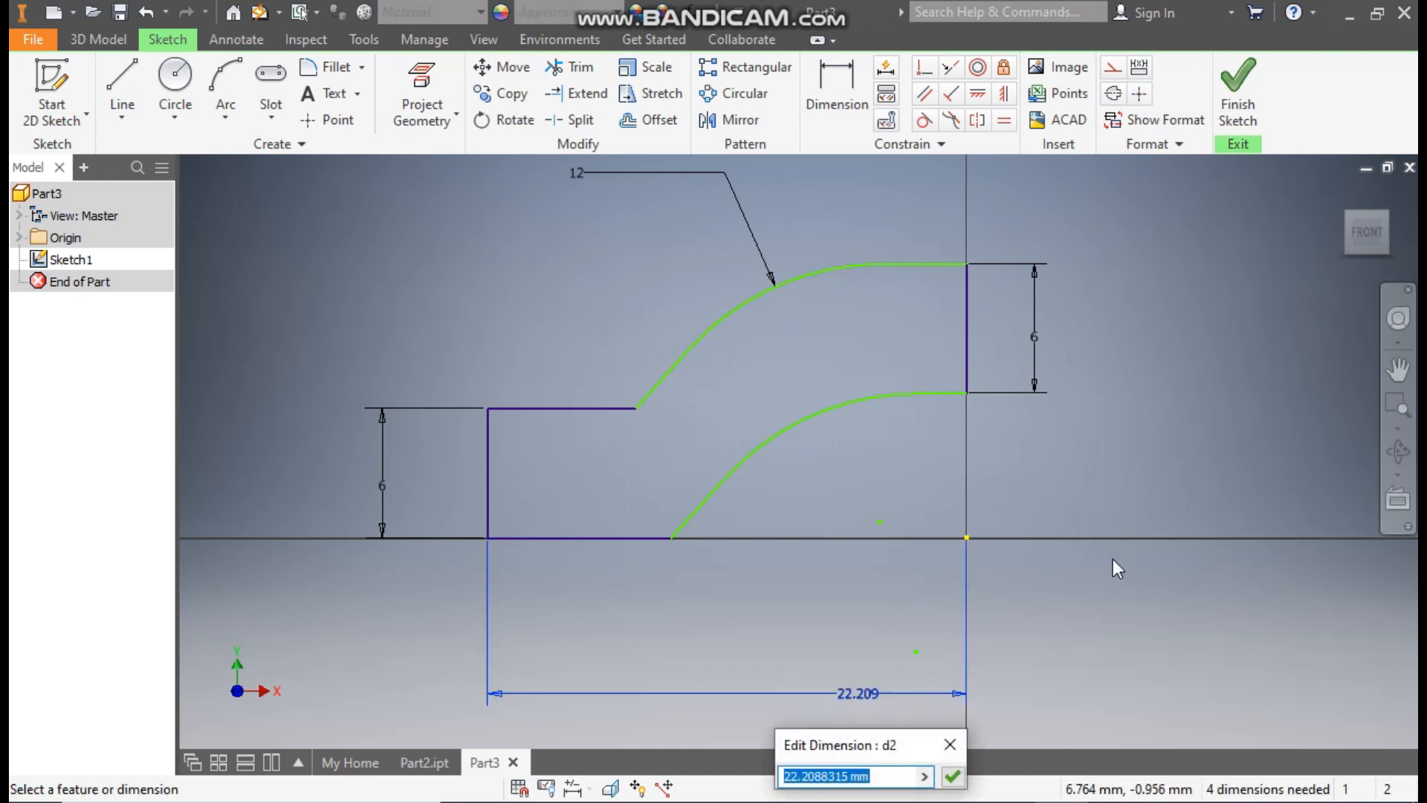
type("40")
key("Return")
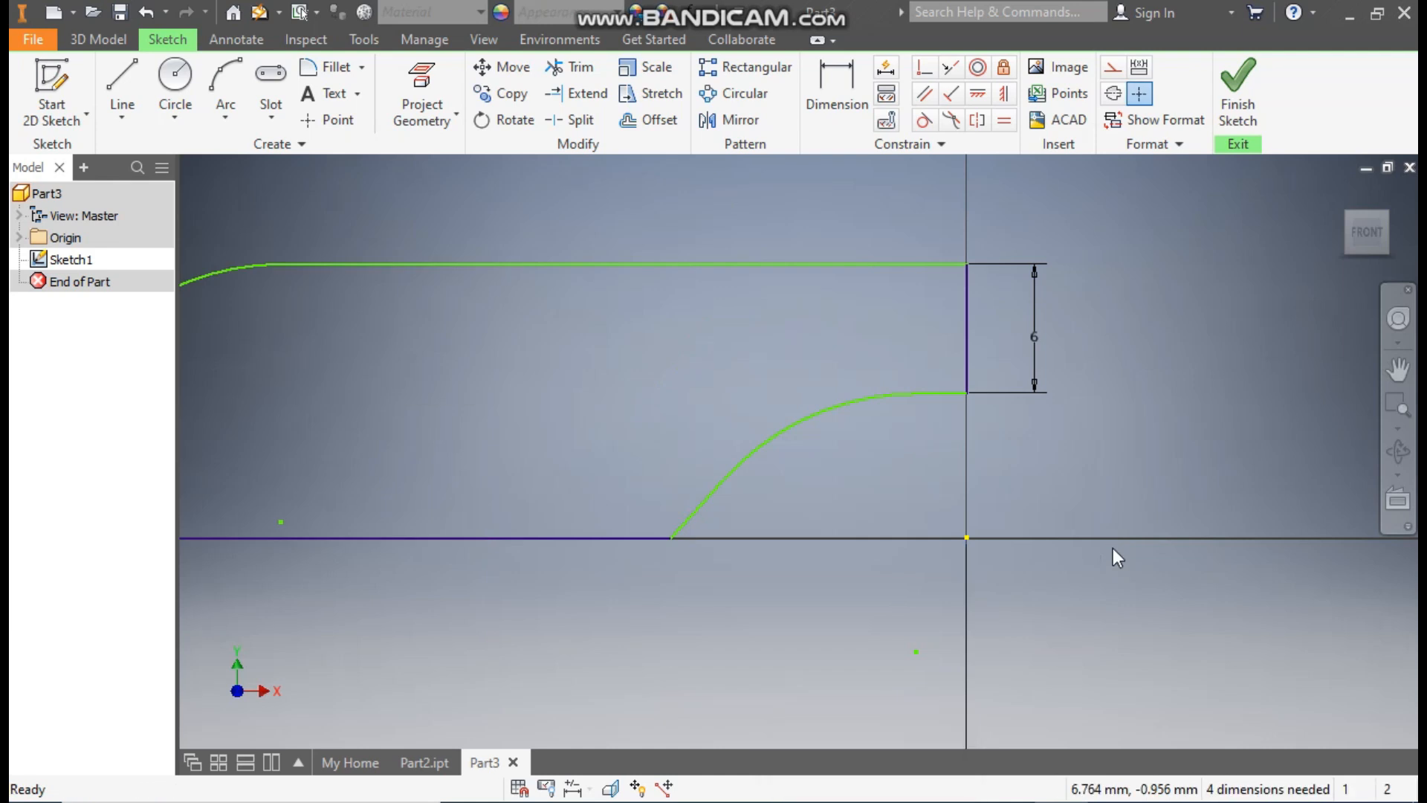
scroll(1081, 388, "down", 3)
middle_click_drag(996, 485, 1101, 508)
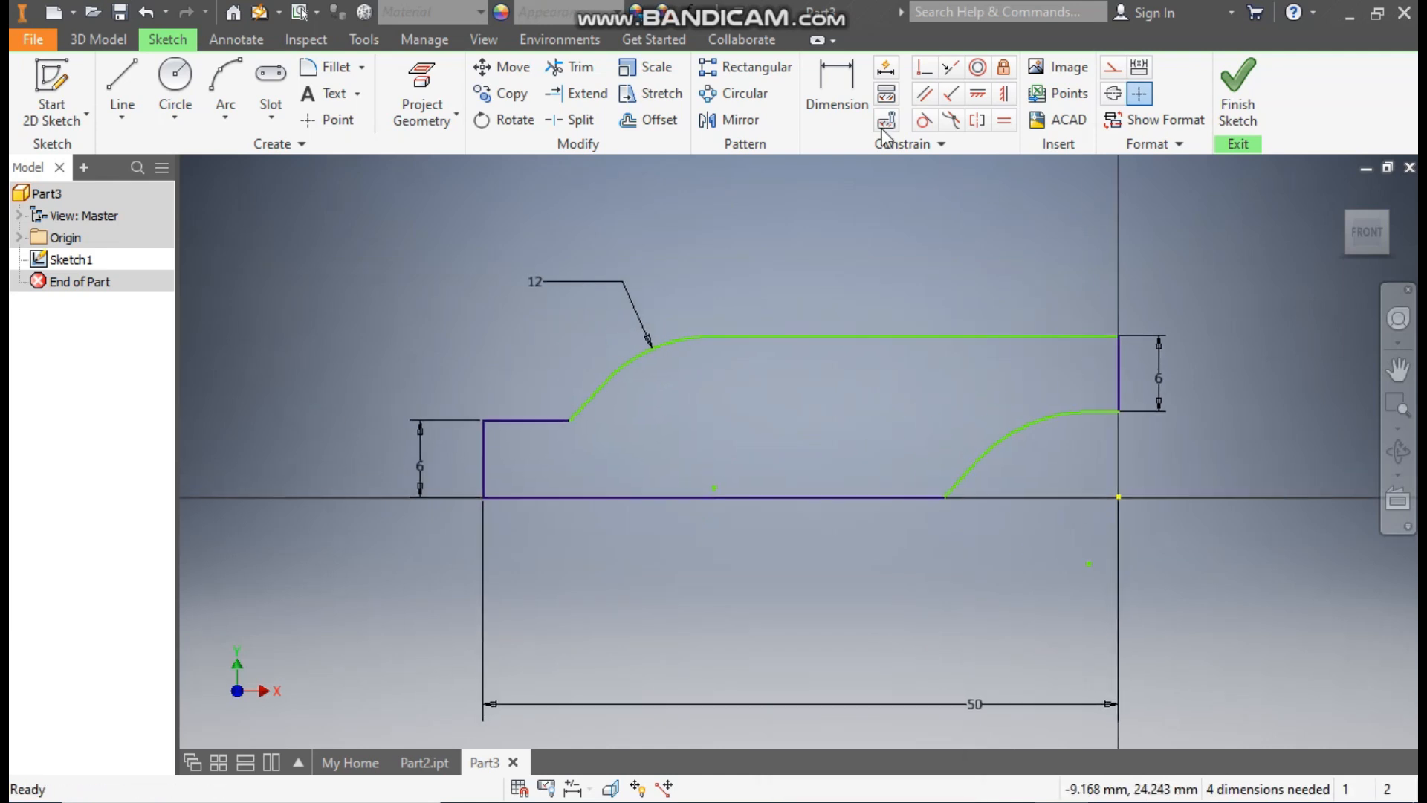
Step: Dimension the horizontal distance from the upper fillet's centre point to the origin as 27.5 mm
left_click(826, 81)
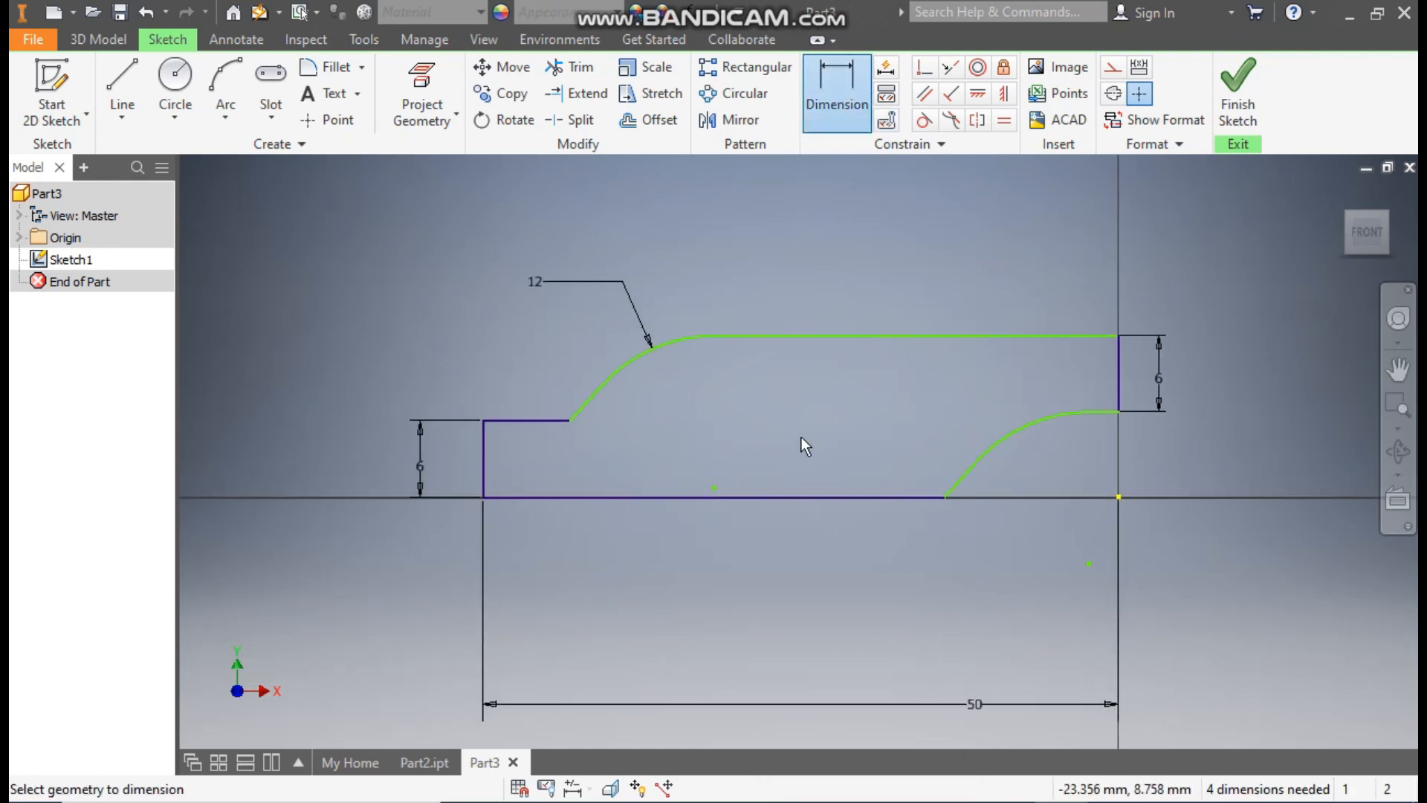
left_click(1119, 496)
left_click(714, 487)
left_click(966, 602)
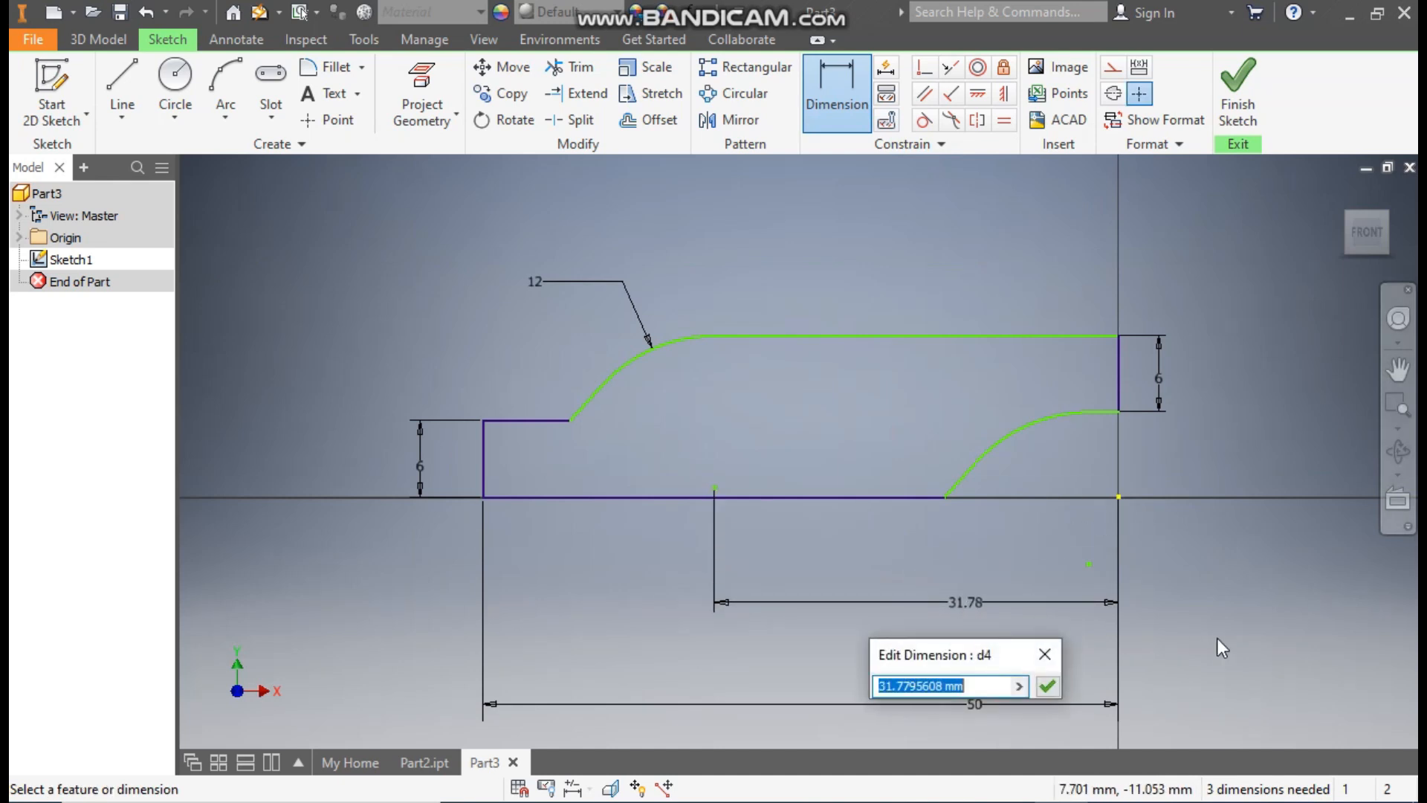
type("27.5")
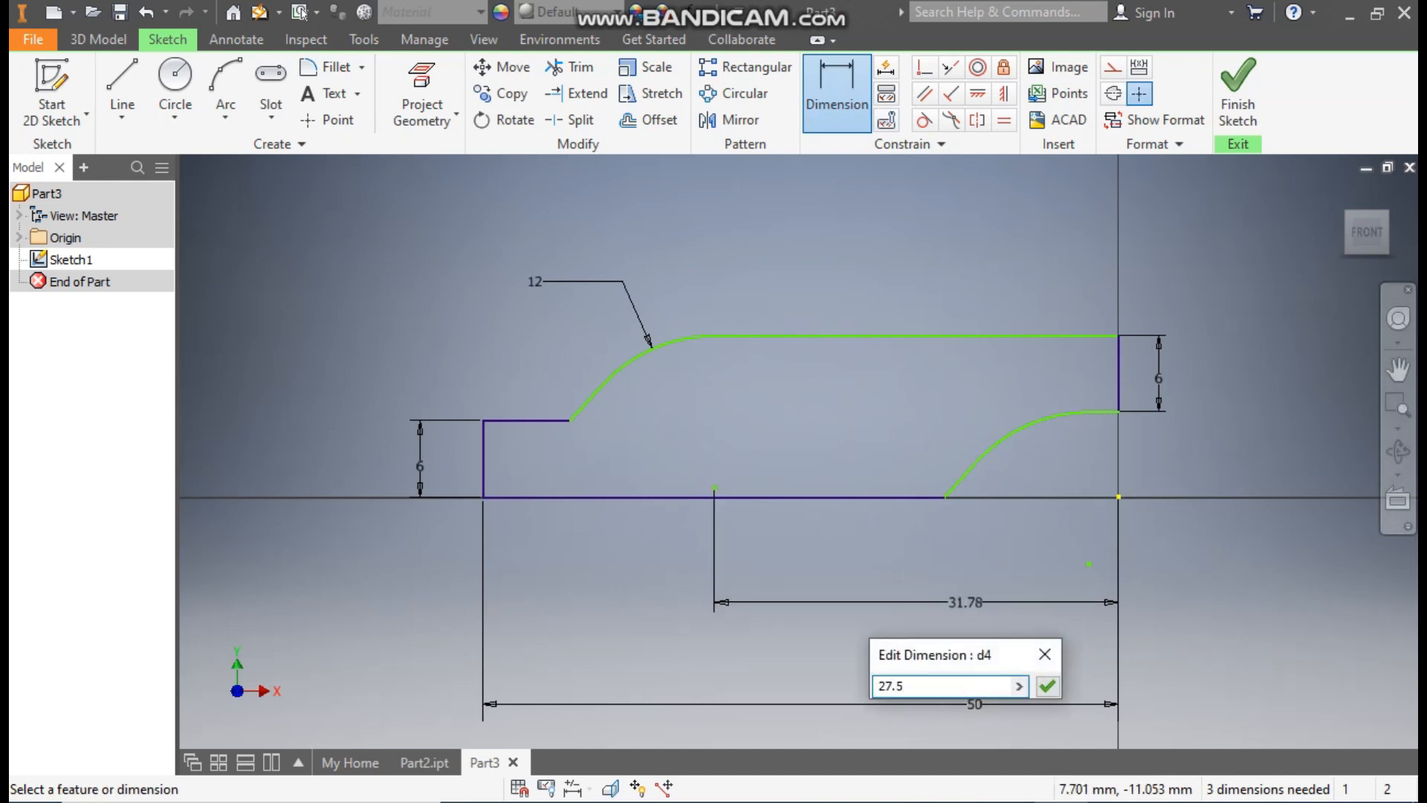
key("Return")
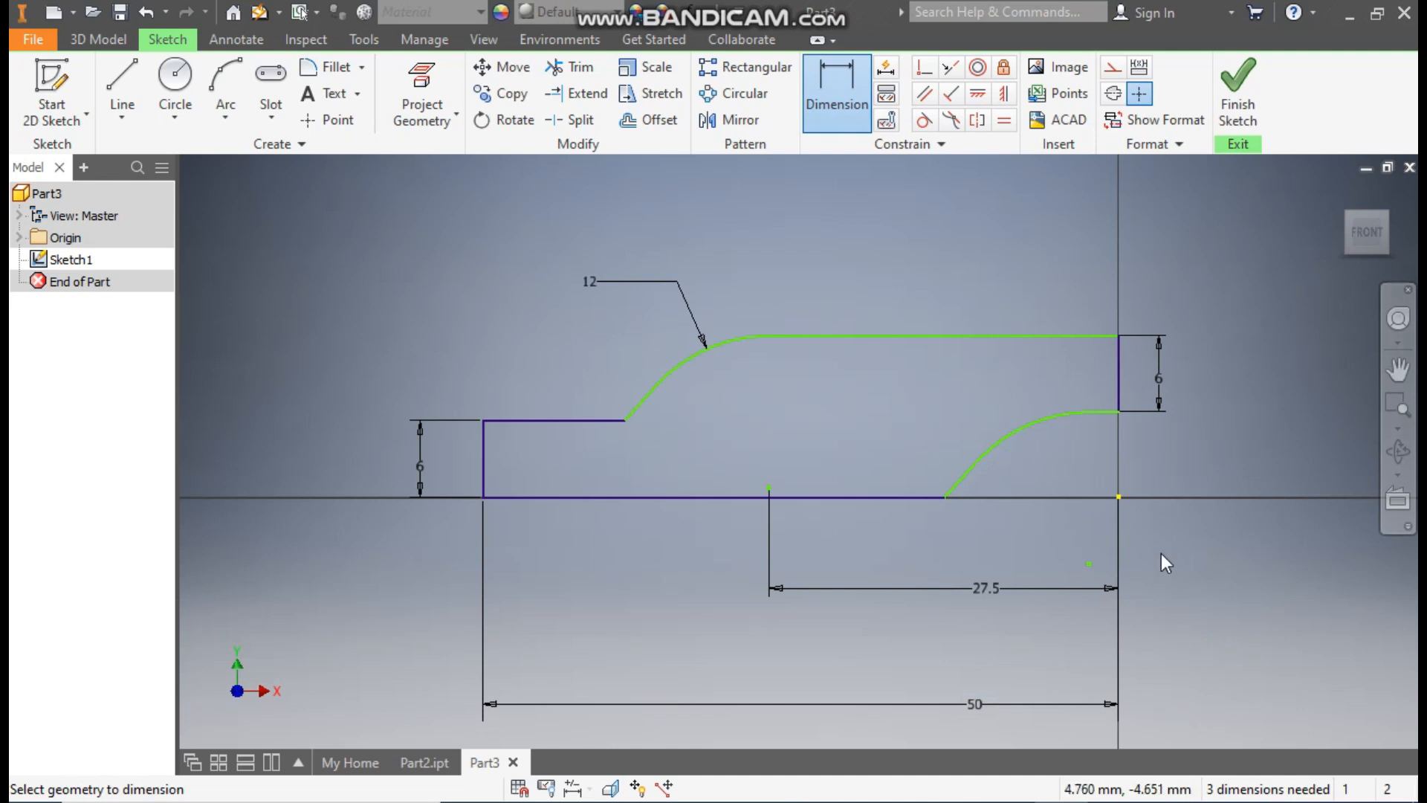
Step: Dimension the horizontal distance from the lower fillet's centre point to the origin as 25 mm
left_click(1088, 563)
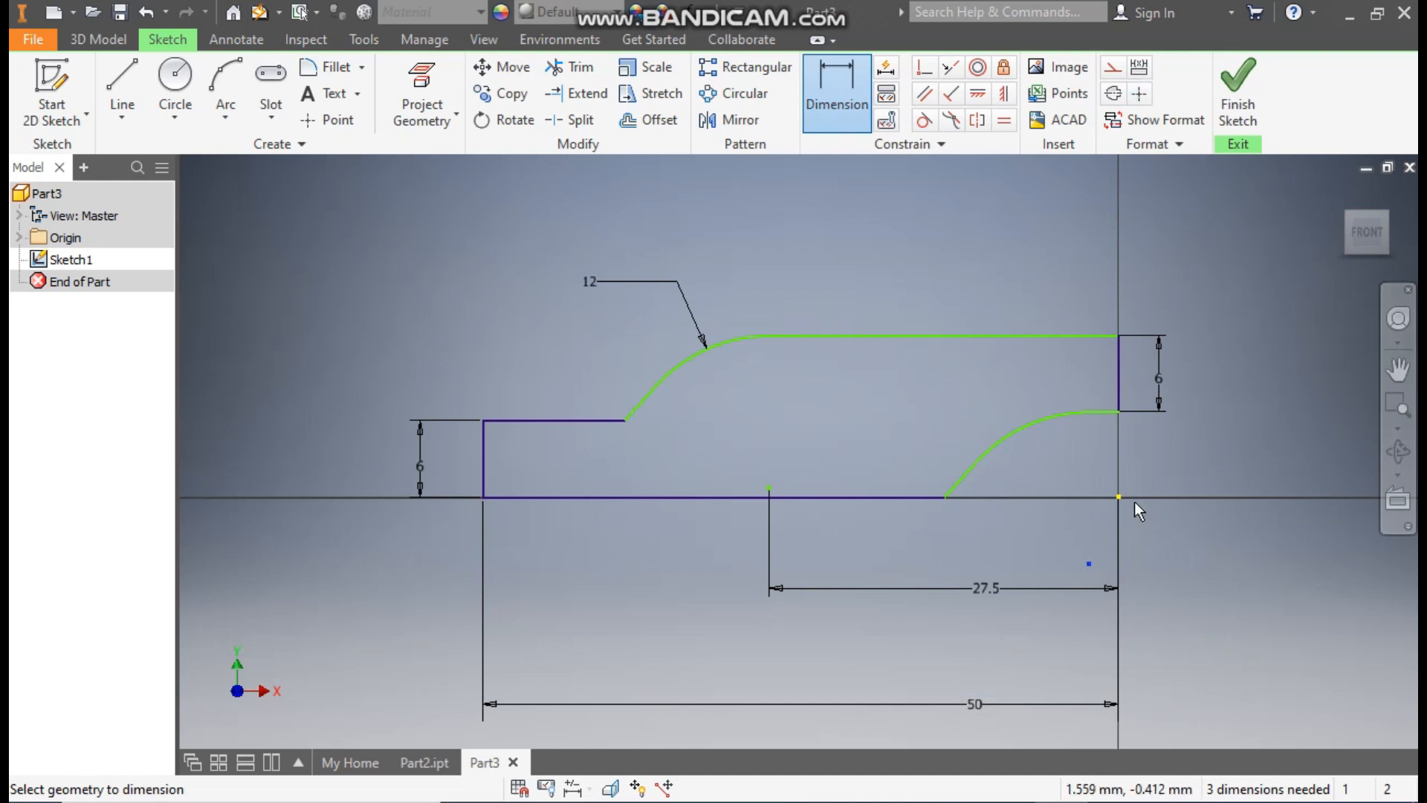
left_click(1119, 497)
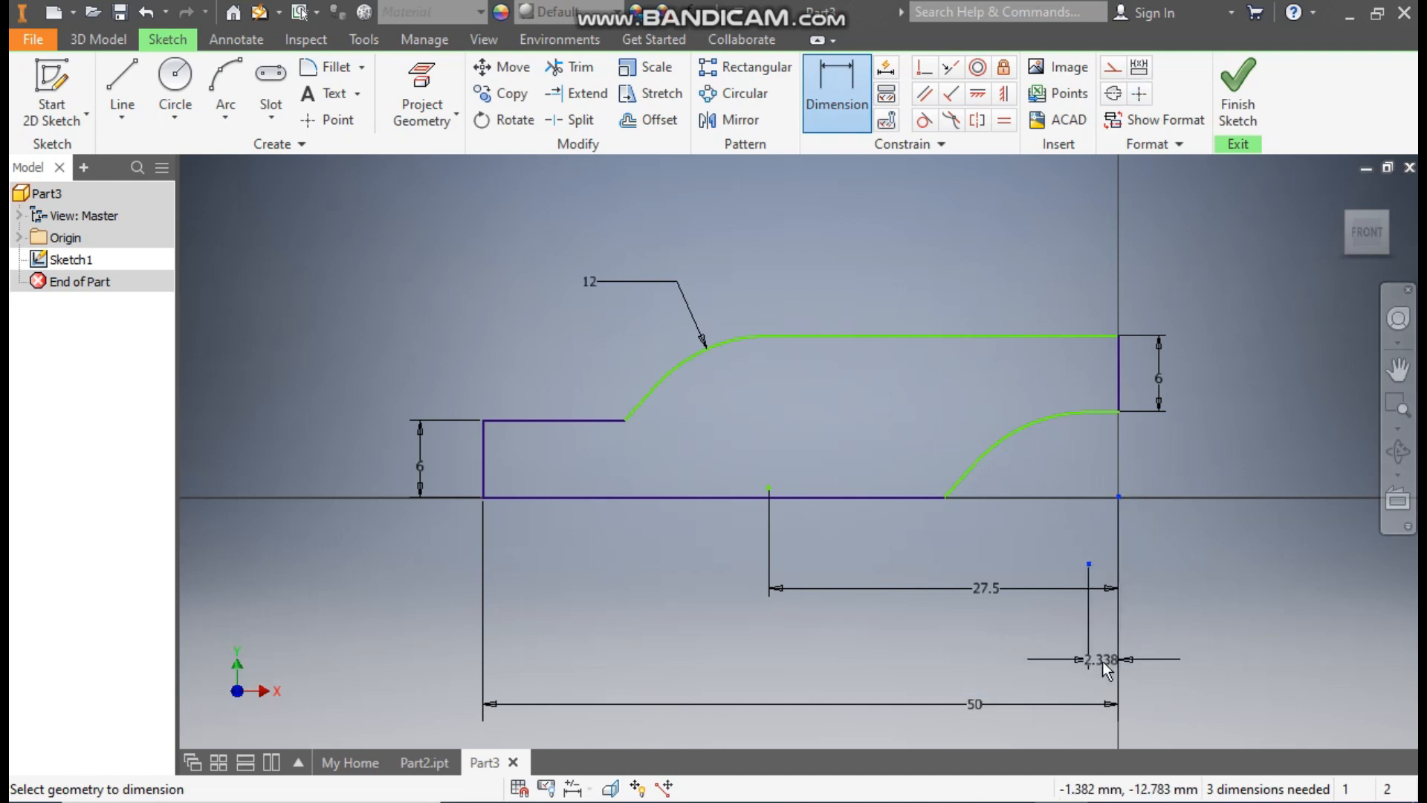
left_click(1143, 664)
type("25")
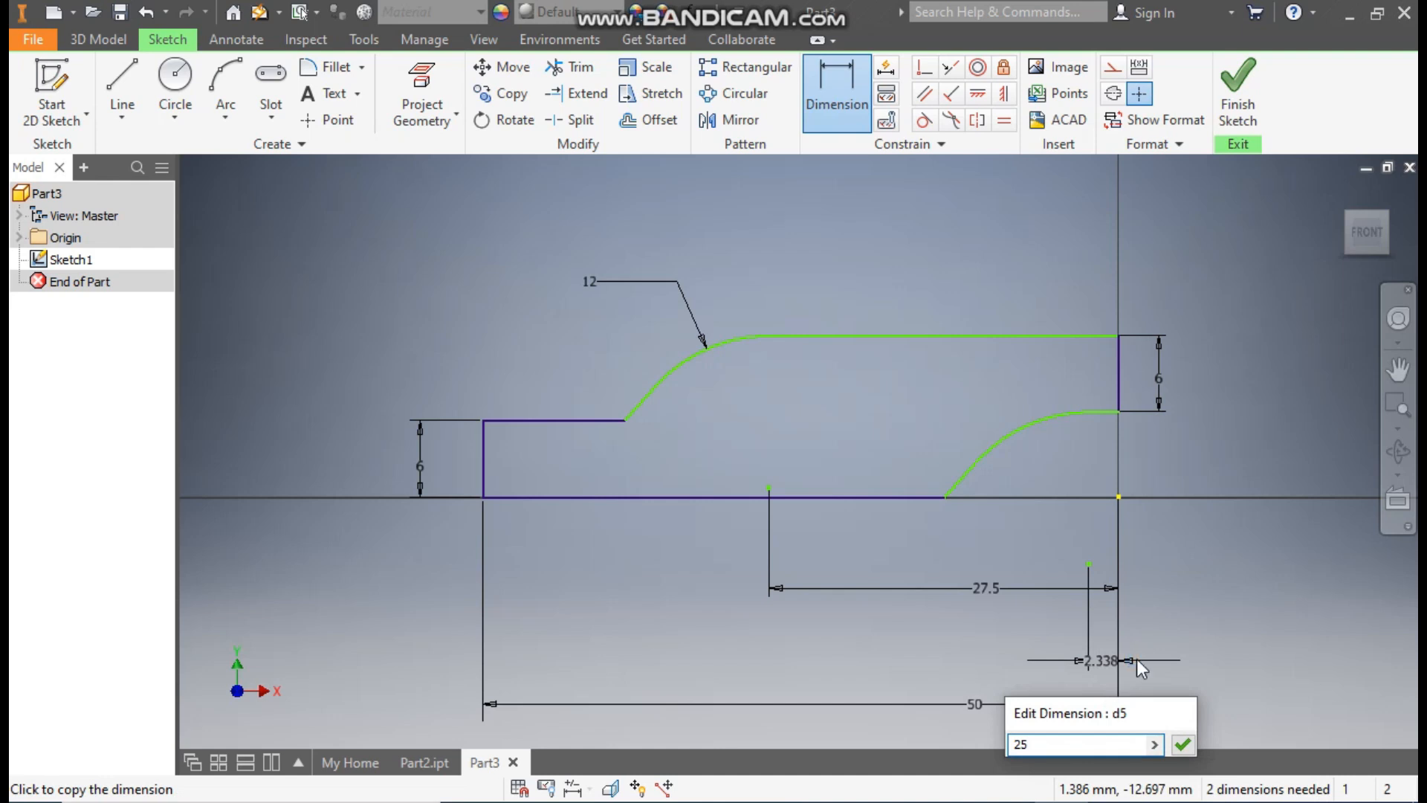
key("Return")
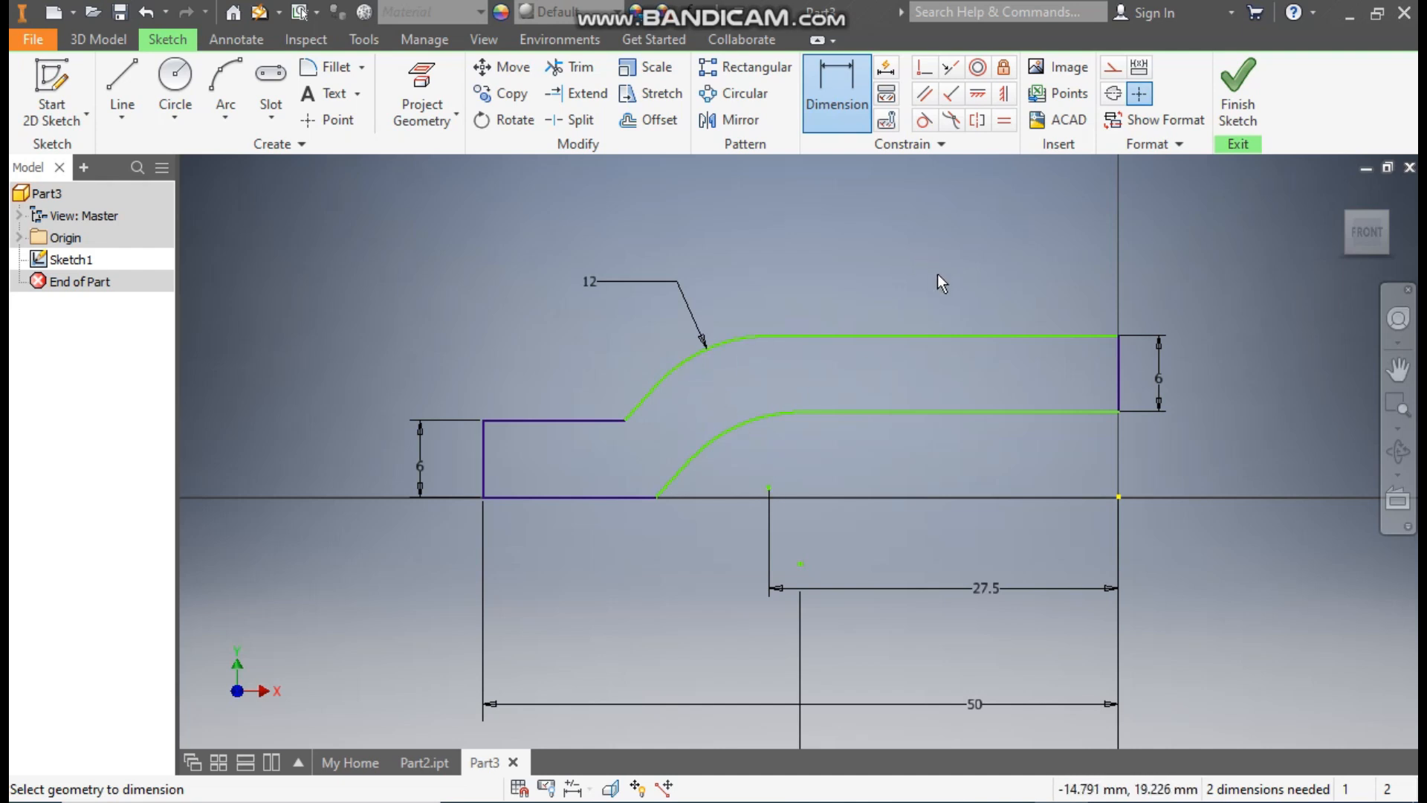
Step: Set a 10 mm vertical dimension between the raised step's underside line and the lower step's base line
left_click(943, 412)
left_click(614, 499)
left_click(833, 473)
type("1")
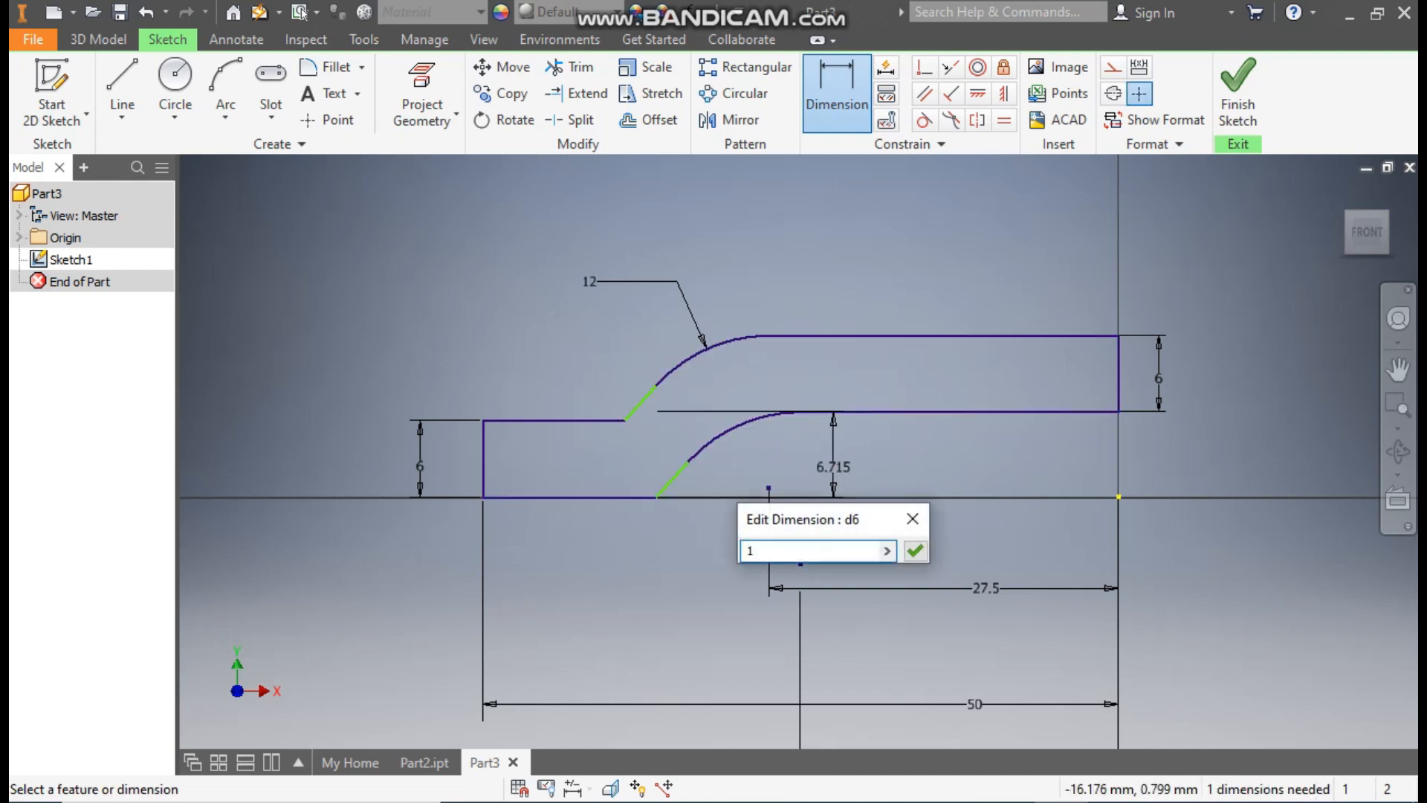
type("0")
key("Return")
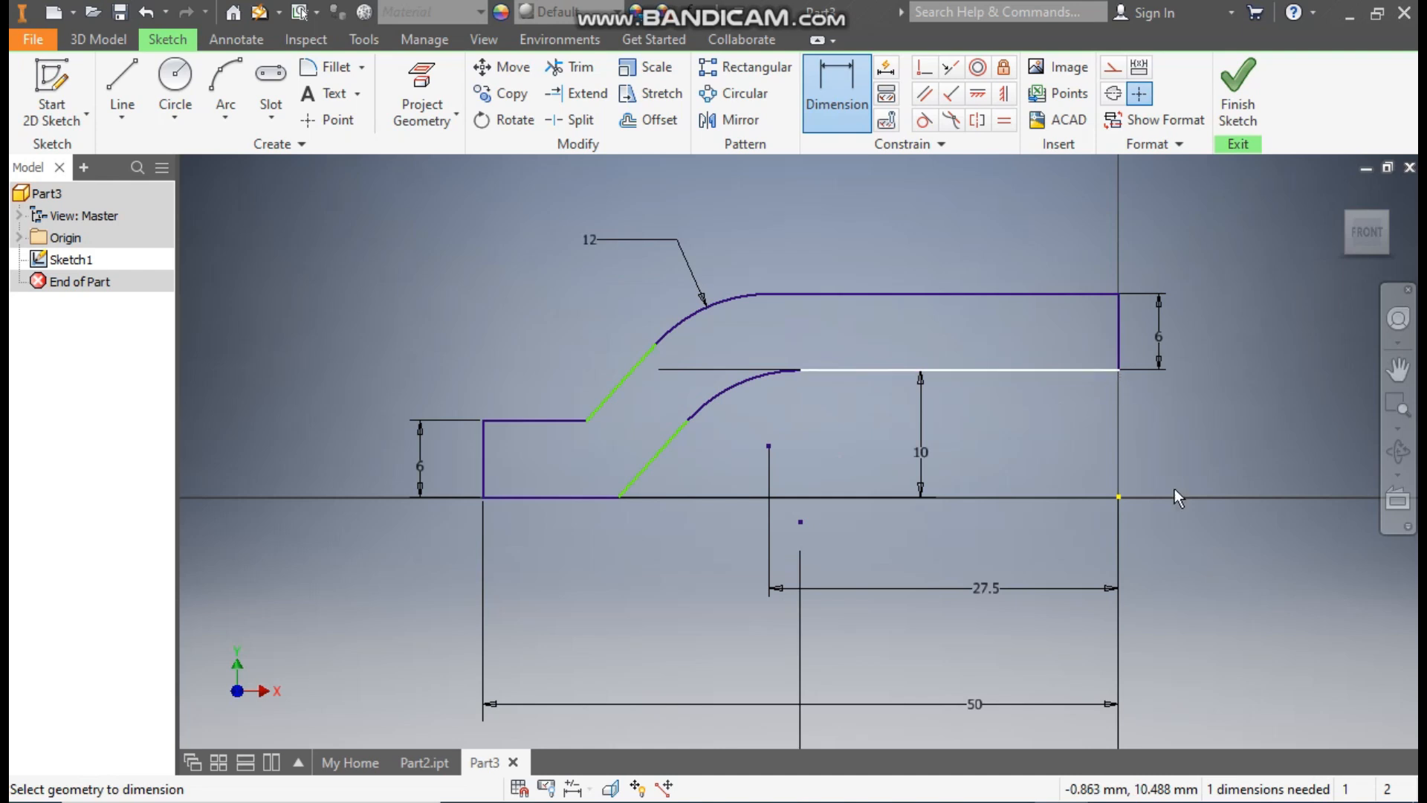
Step: Dimension the perpendicular distance between the two slanted lines as 6 mm
left_click(662, 453)
left_click(622, 394)
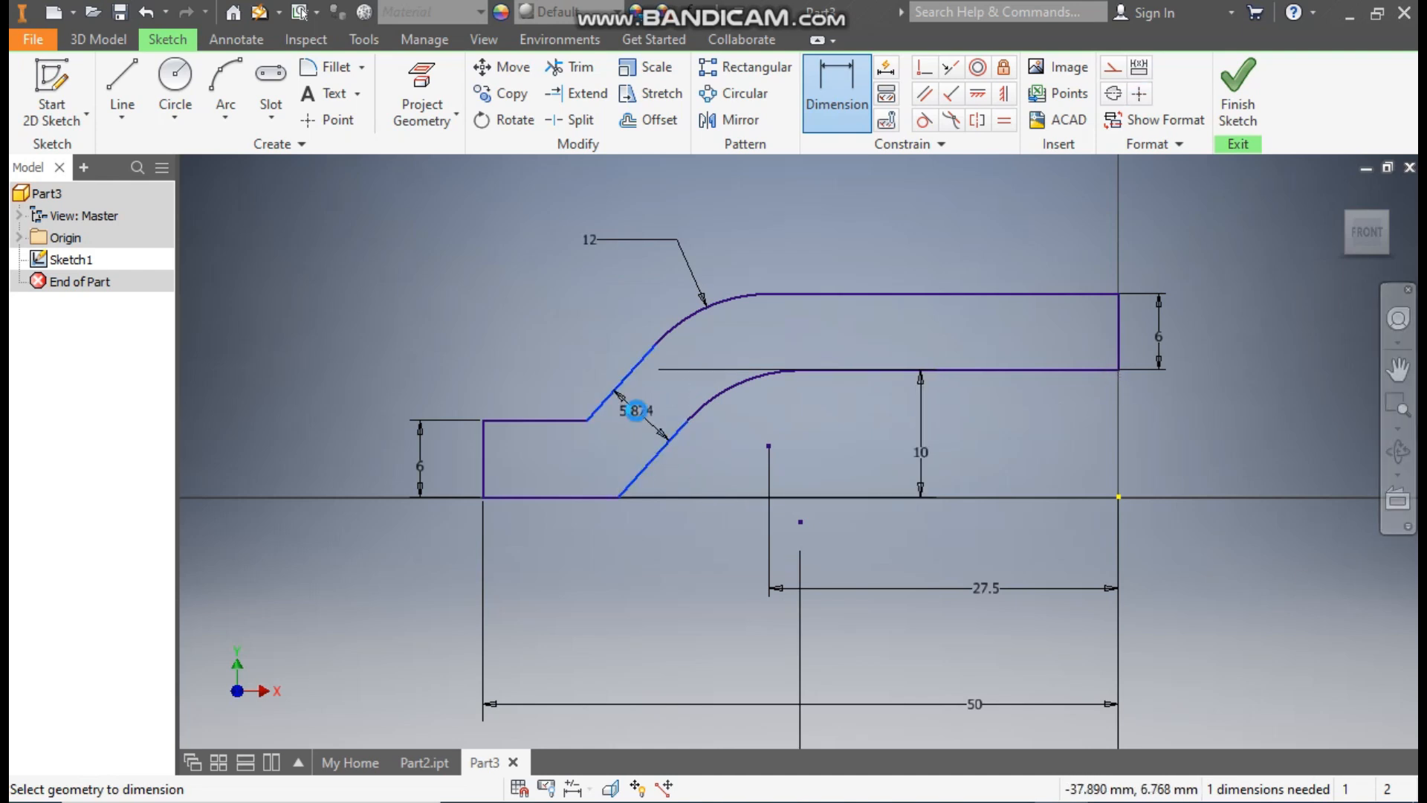
left_click(637, 409)
type("6")
key("Return")
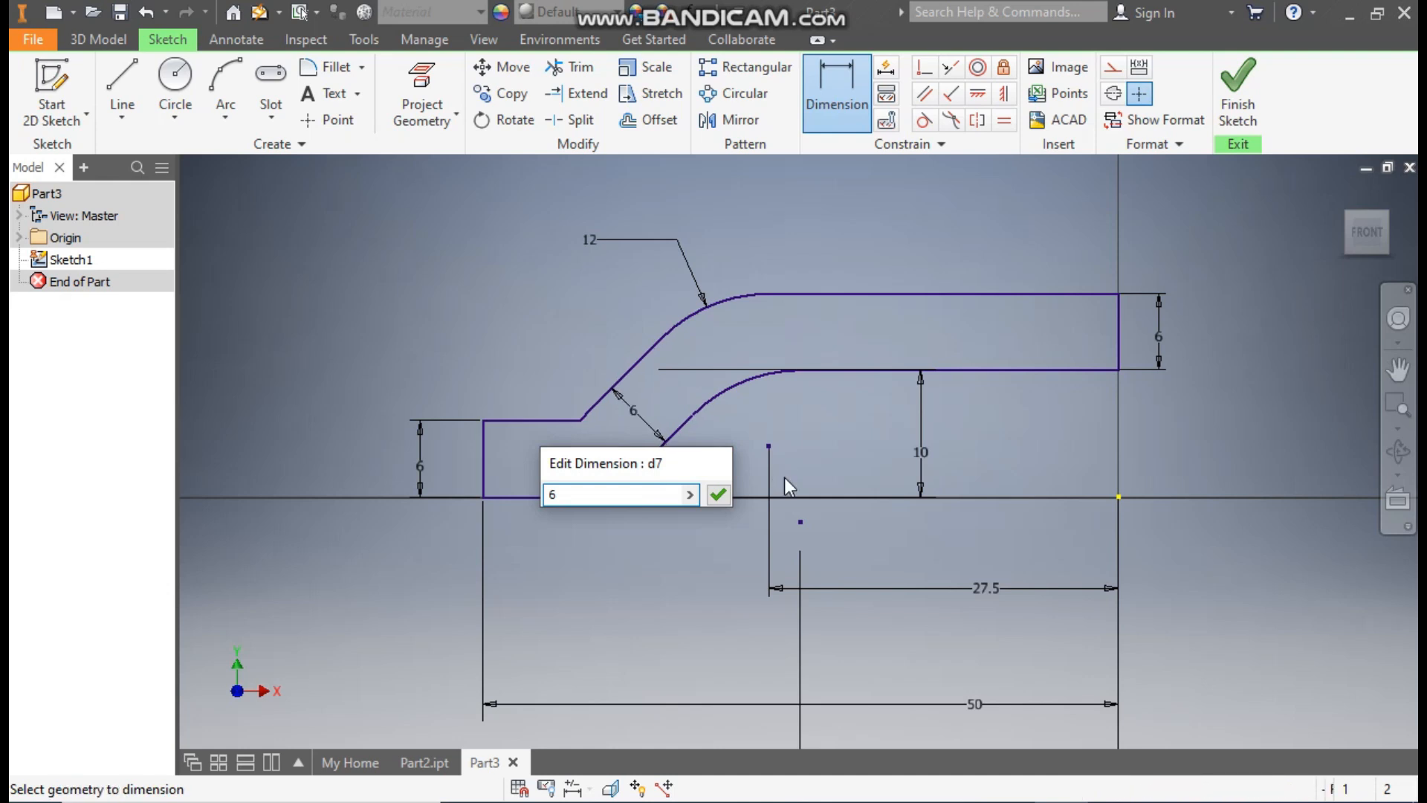
key("Escape")
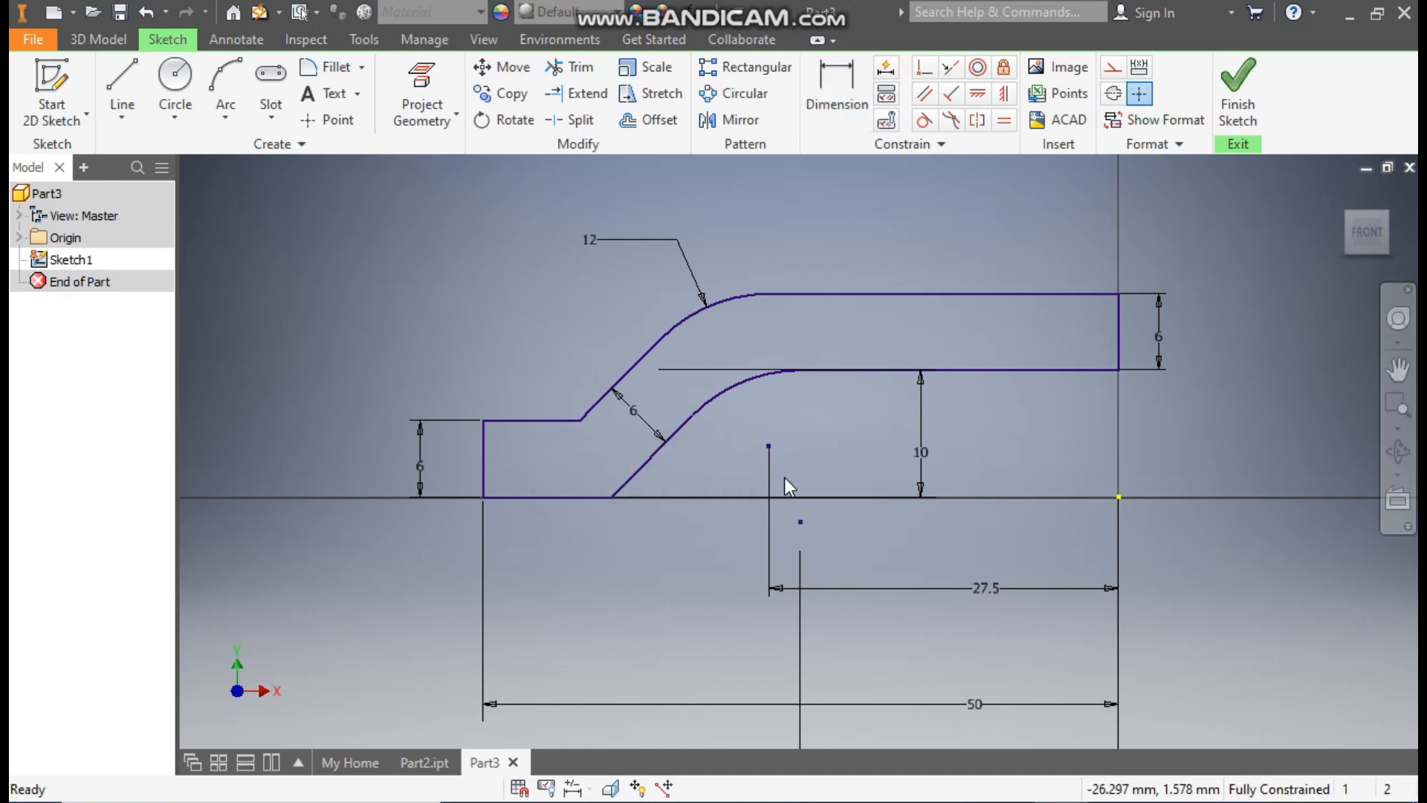
Step: Mirror the half profile about the vertical end line of the raised step above the origin
mouse_move(1082, 454)
middle_mouse_down()
mouse_move(954, 446)
mouse_move(975, 455)
middle_mouse_up()
scroll(975, 455, "up", 1)
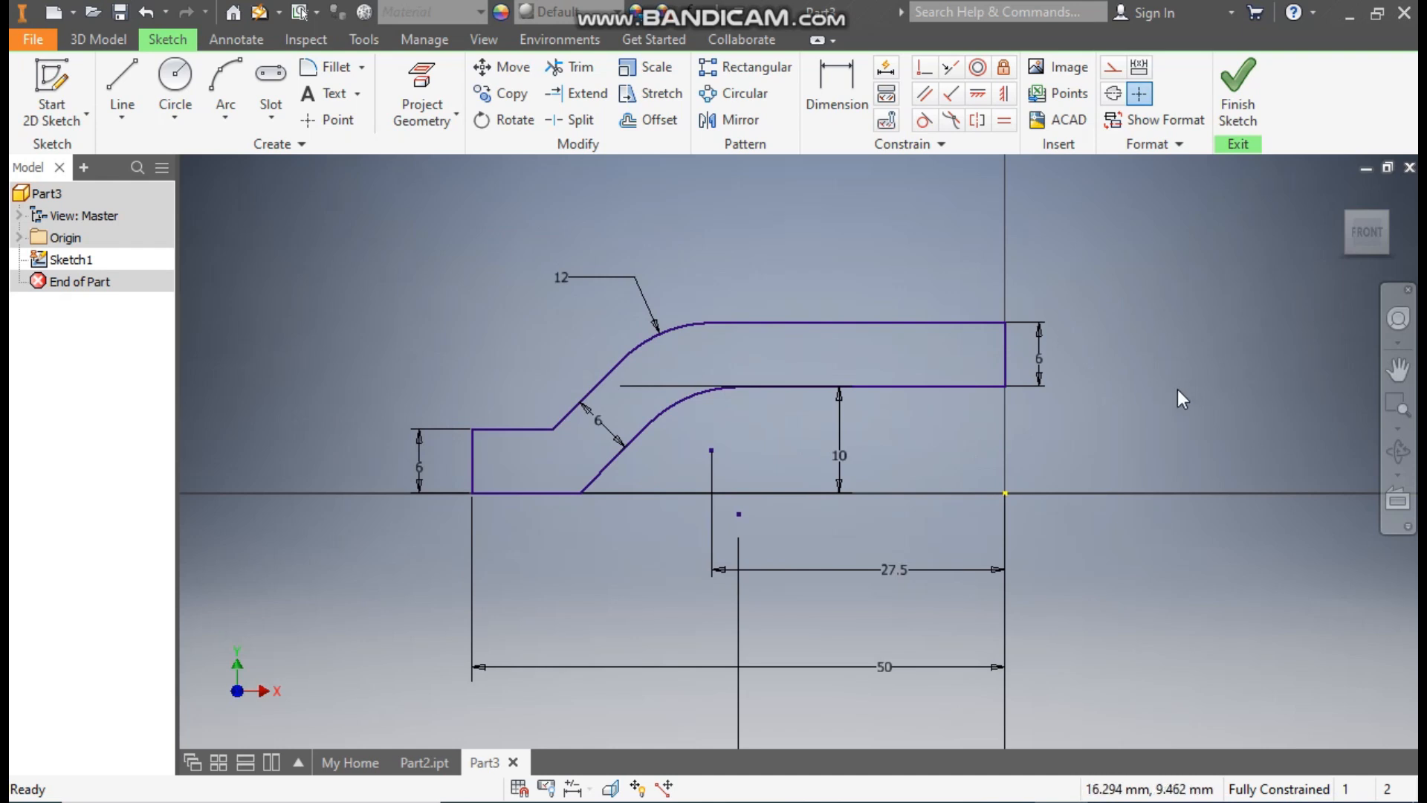
left_click(738, 131)
mouse_move(971, 263)
left_mouse_down()
mouse_move(590, 416)
mouse_move(356, 537)
left_mouse_up()
left_click(312, 215)
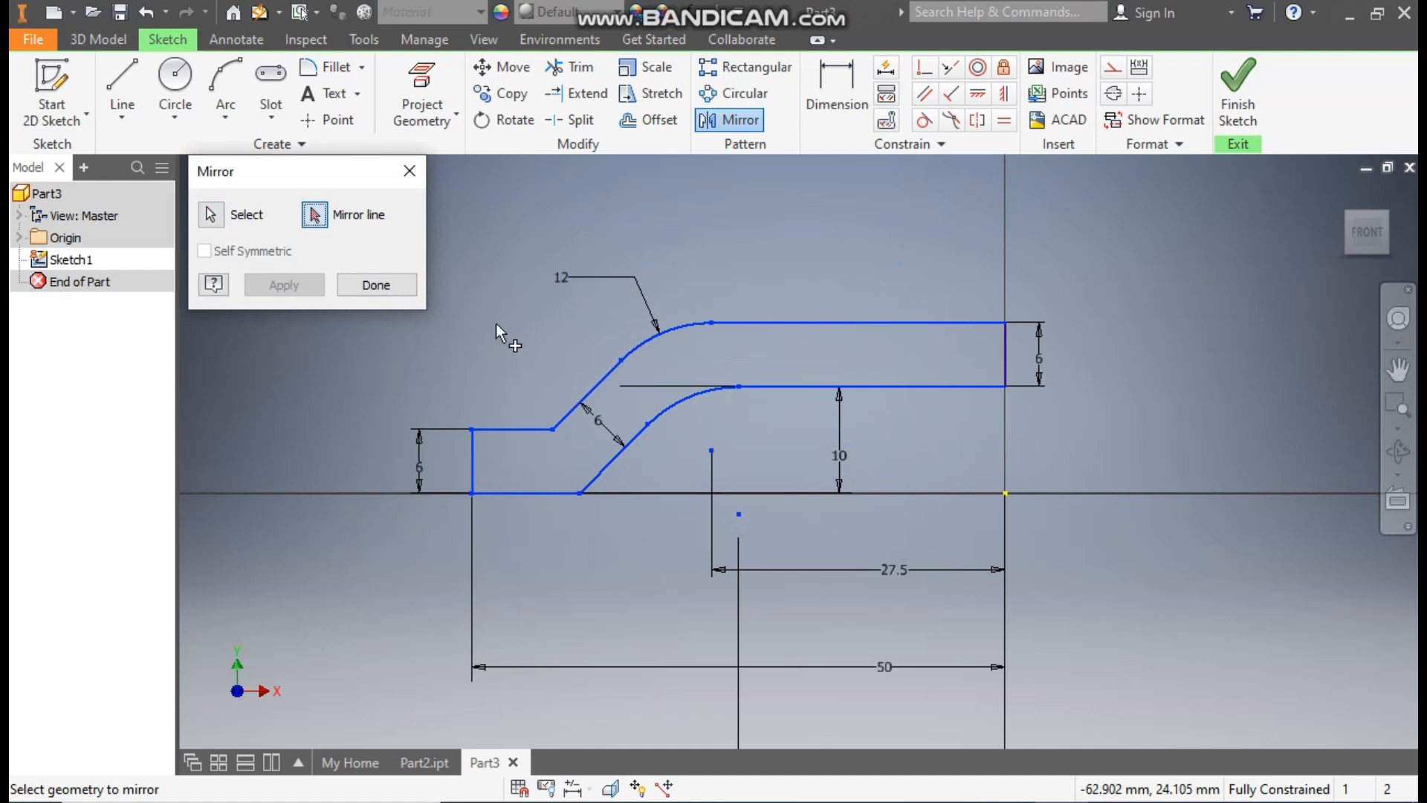
left_click(1008, 348)
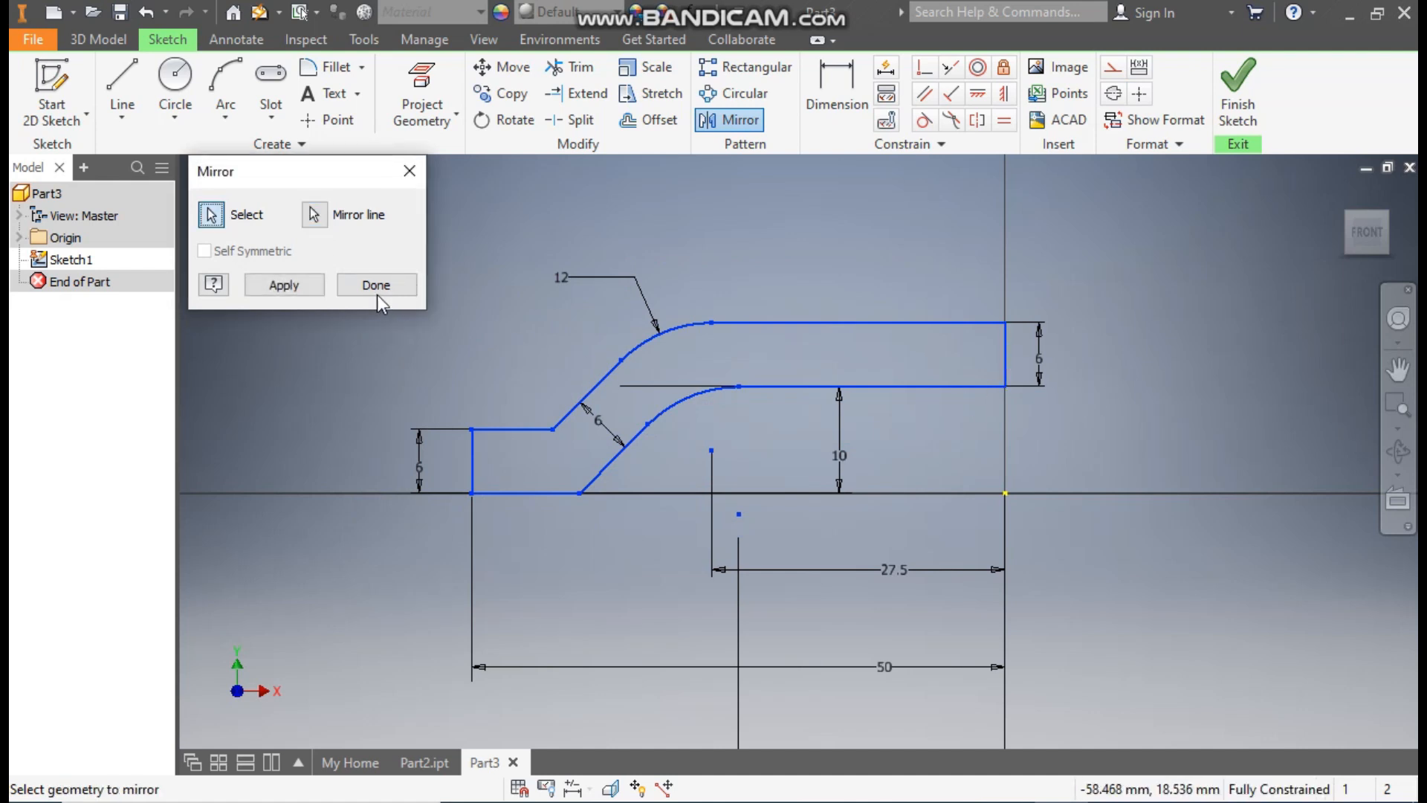
left_click(287, 284)
left_click(357, 288)
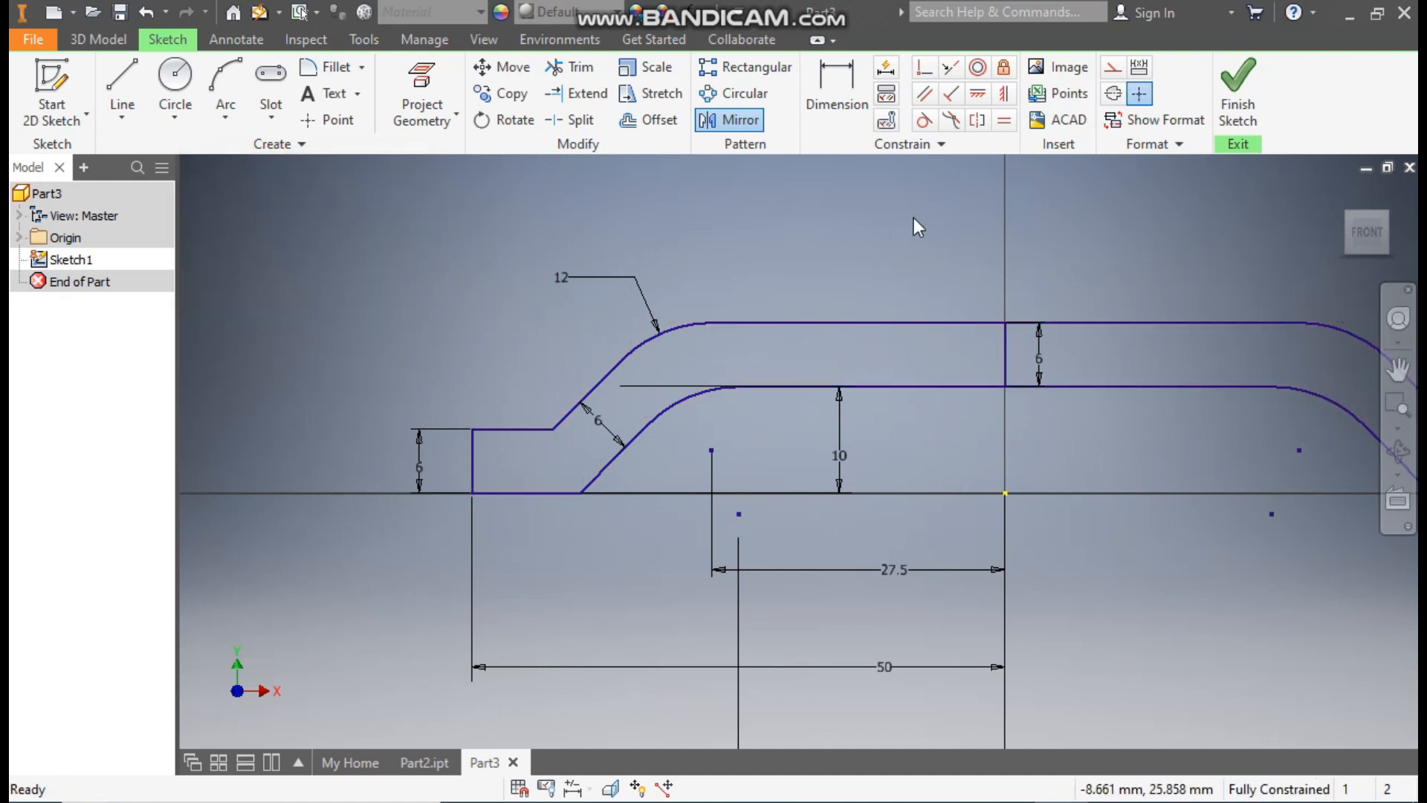
Step: Convert the vertical mirror line to construction geometry and finish the sketch
left_click(1004, 346)
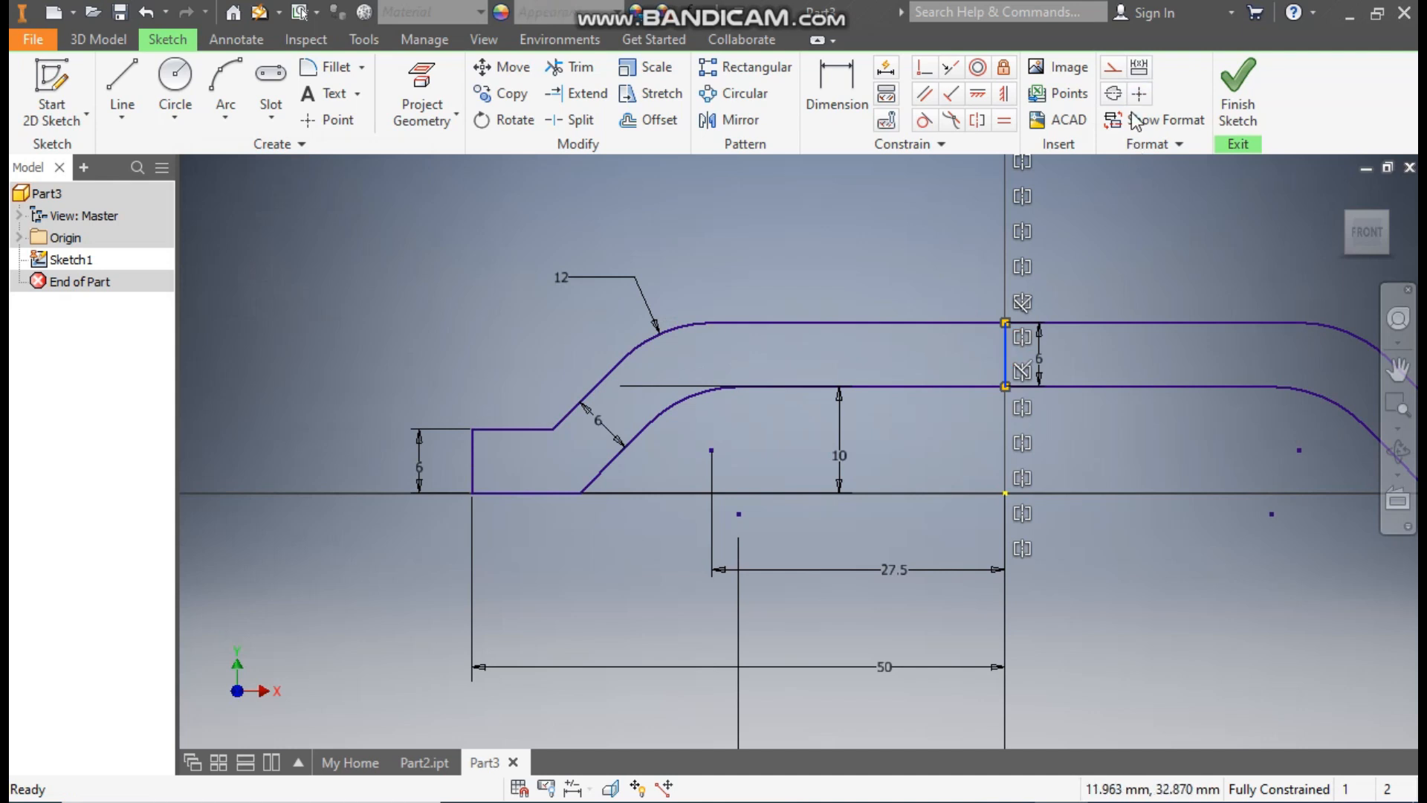
left_click(1112, 67)
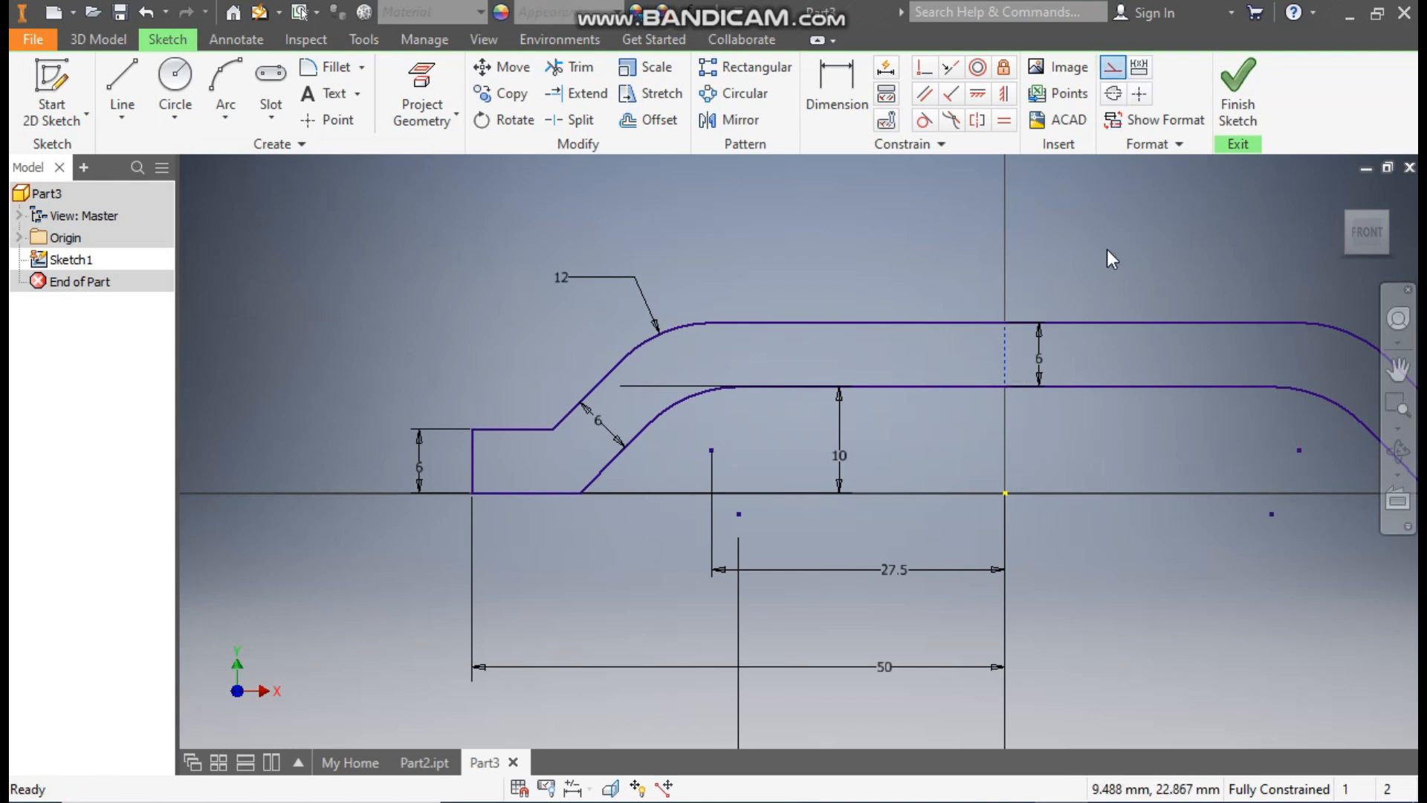
left_click(1246, 95)
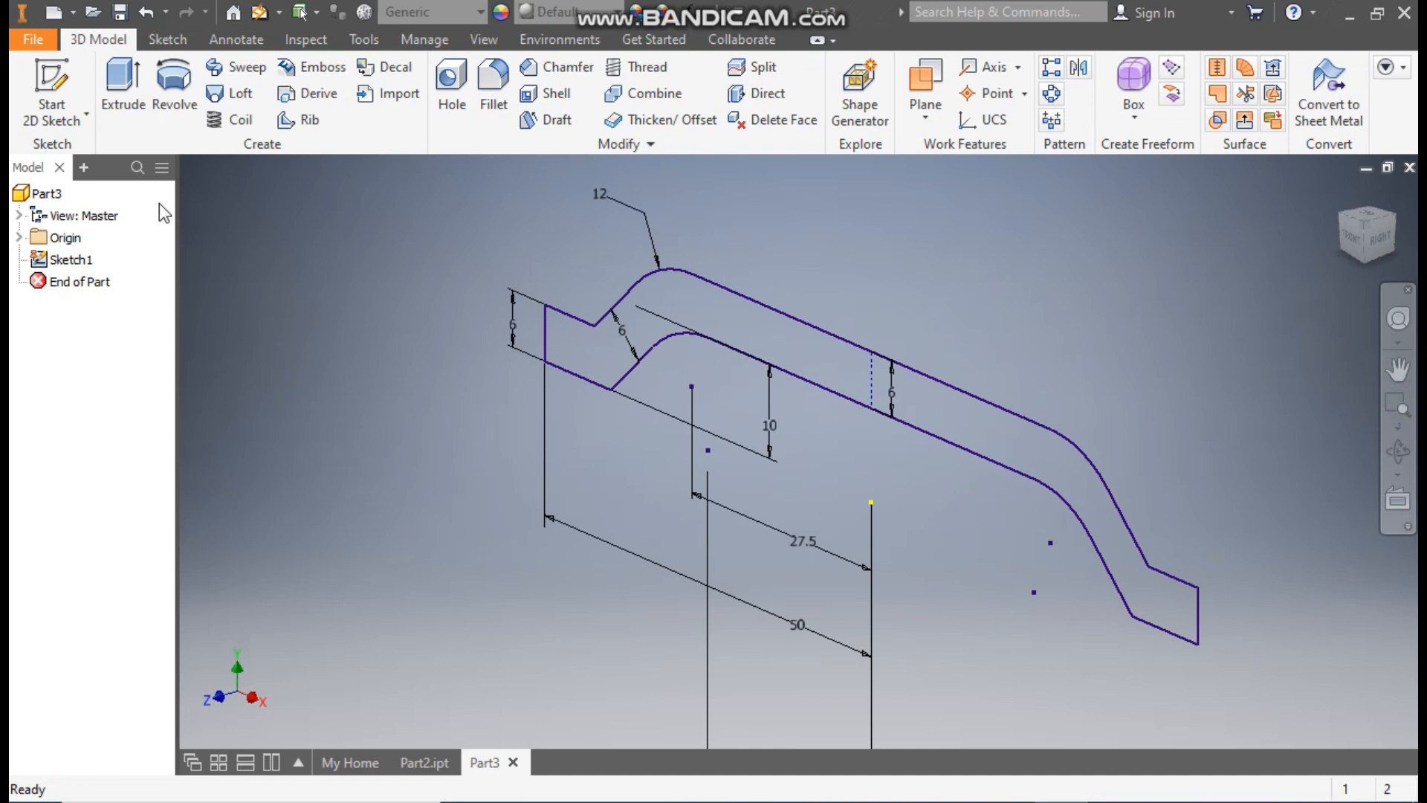
Step: Extrude the mirrored profile 30 mm symmetrically about the sketch plane
left_click(125, 109)
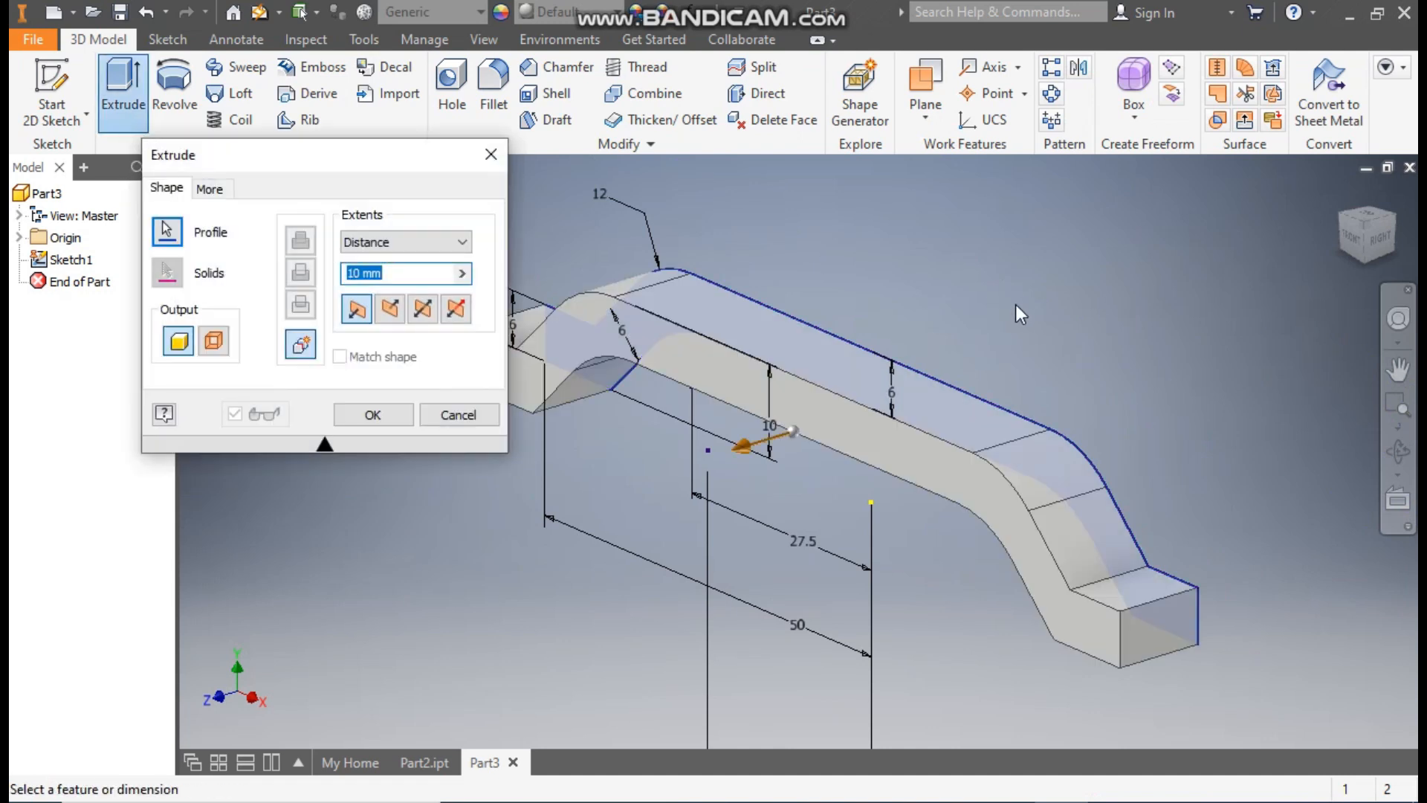
scroll(1017, 306, "down", 3)
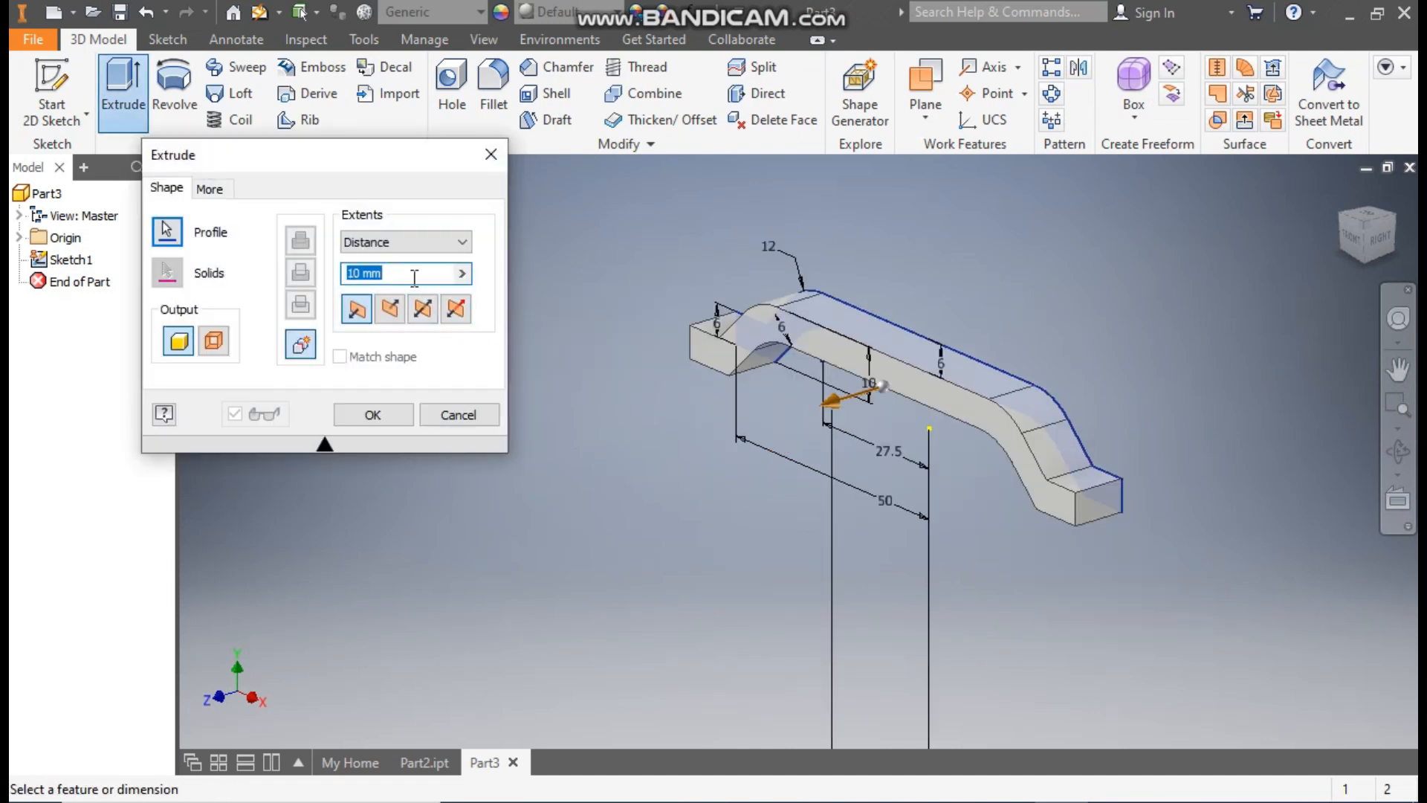
type("30")
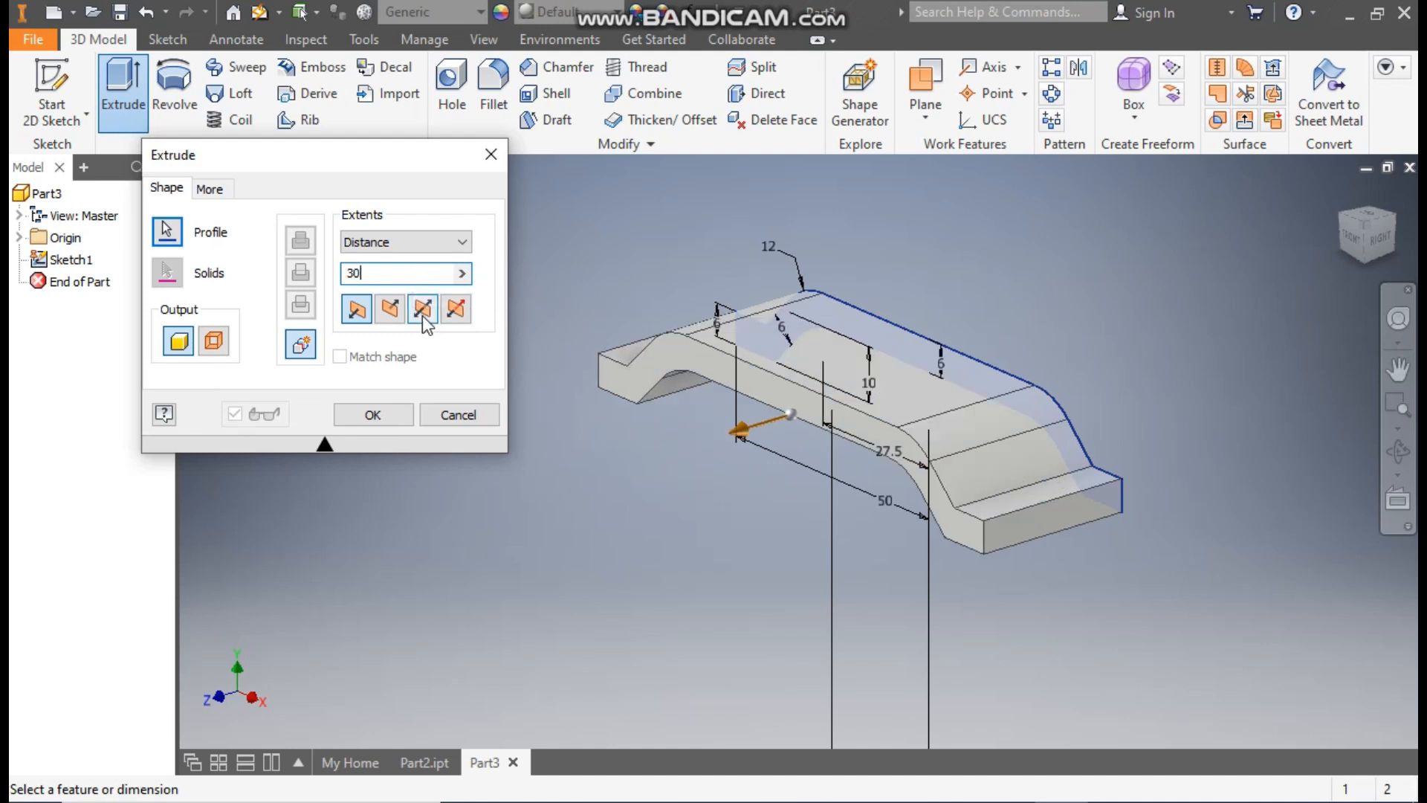
left_click(422, 310)
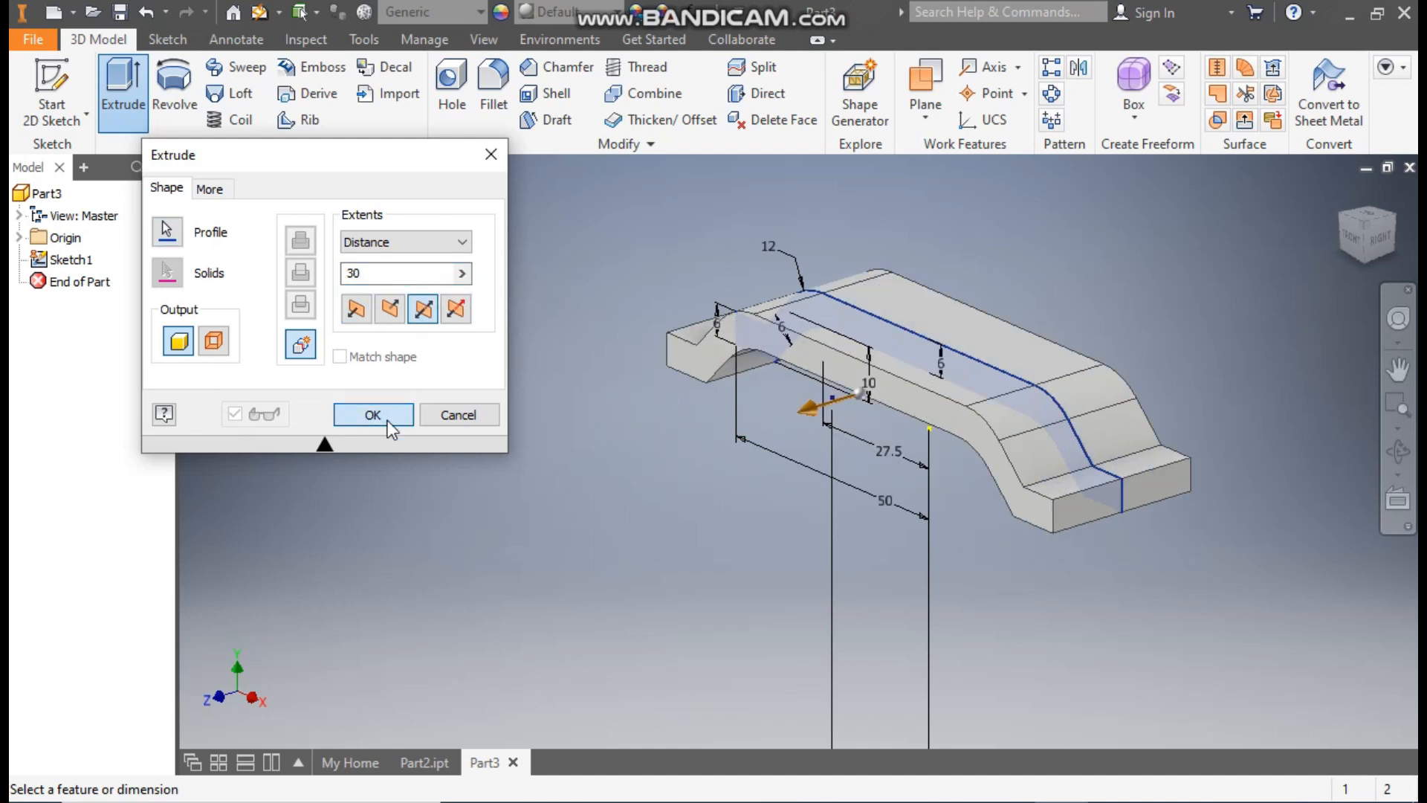
left_click(386, 421)
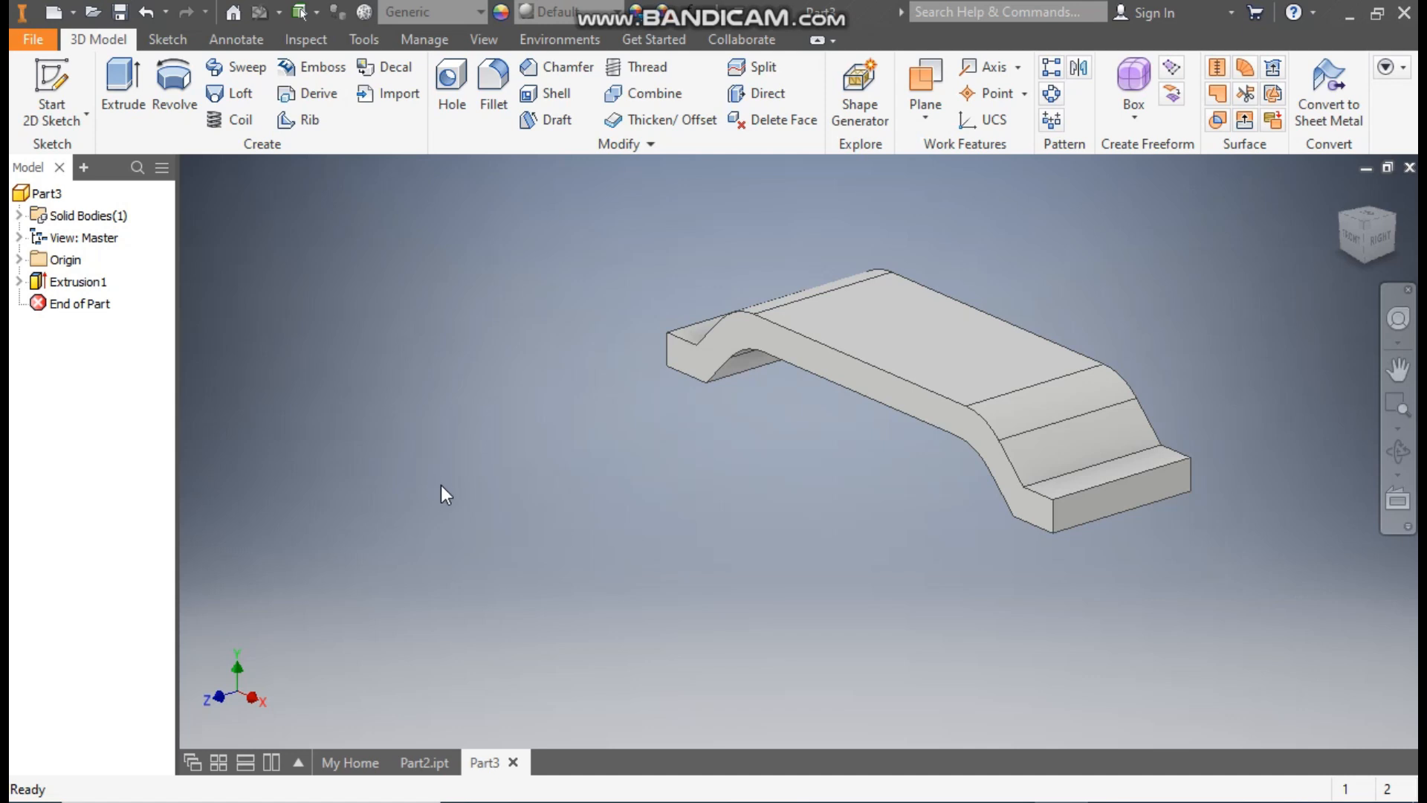
Step: Start a new sketch on the origin's XY plane through the middle of the extruded bracket
left_click(1367, 258)
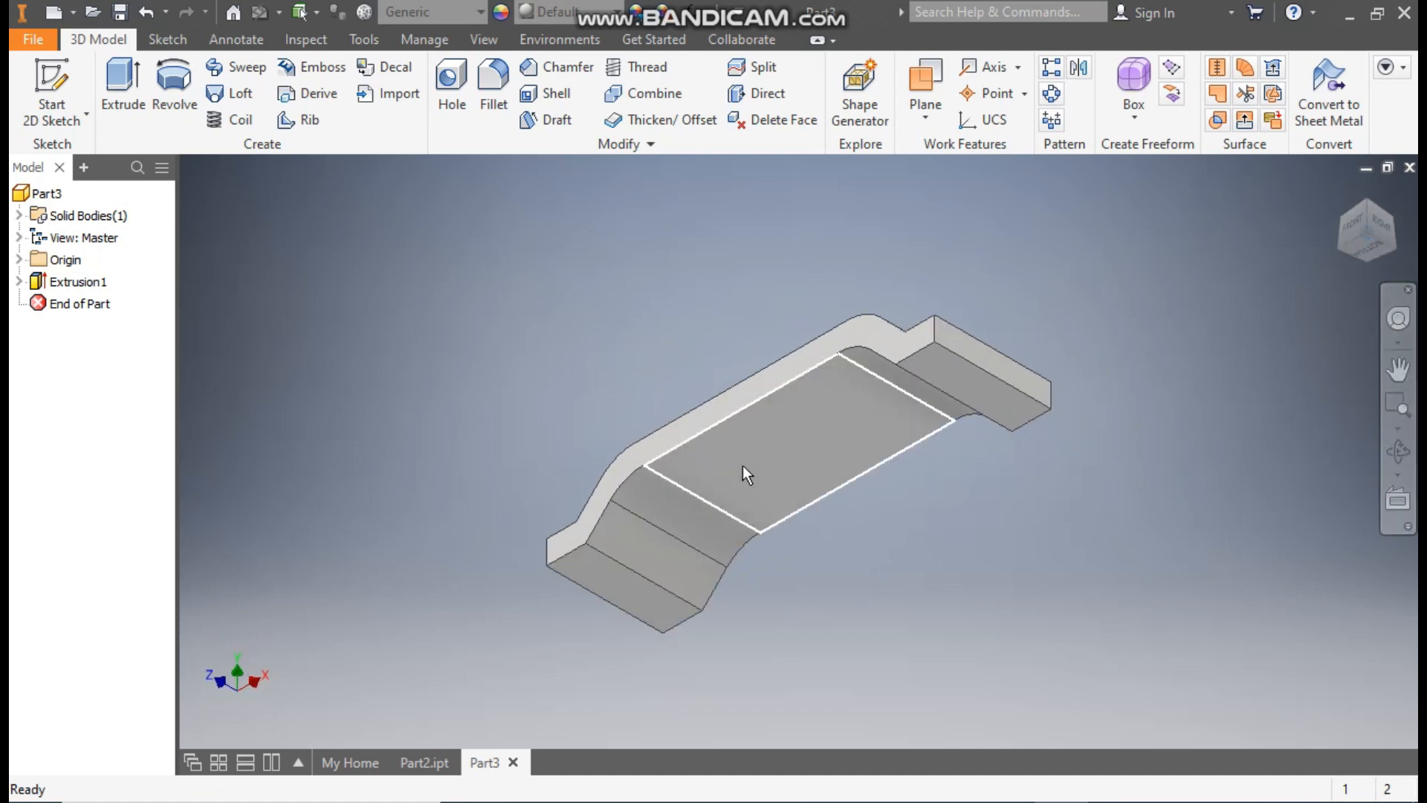
middle_click_drag(1025, 290, 1105, 296, "shift")
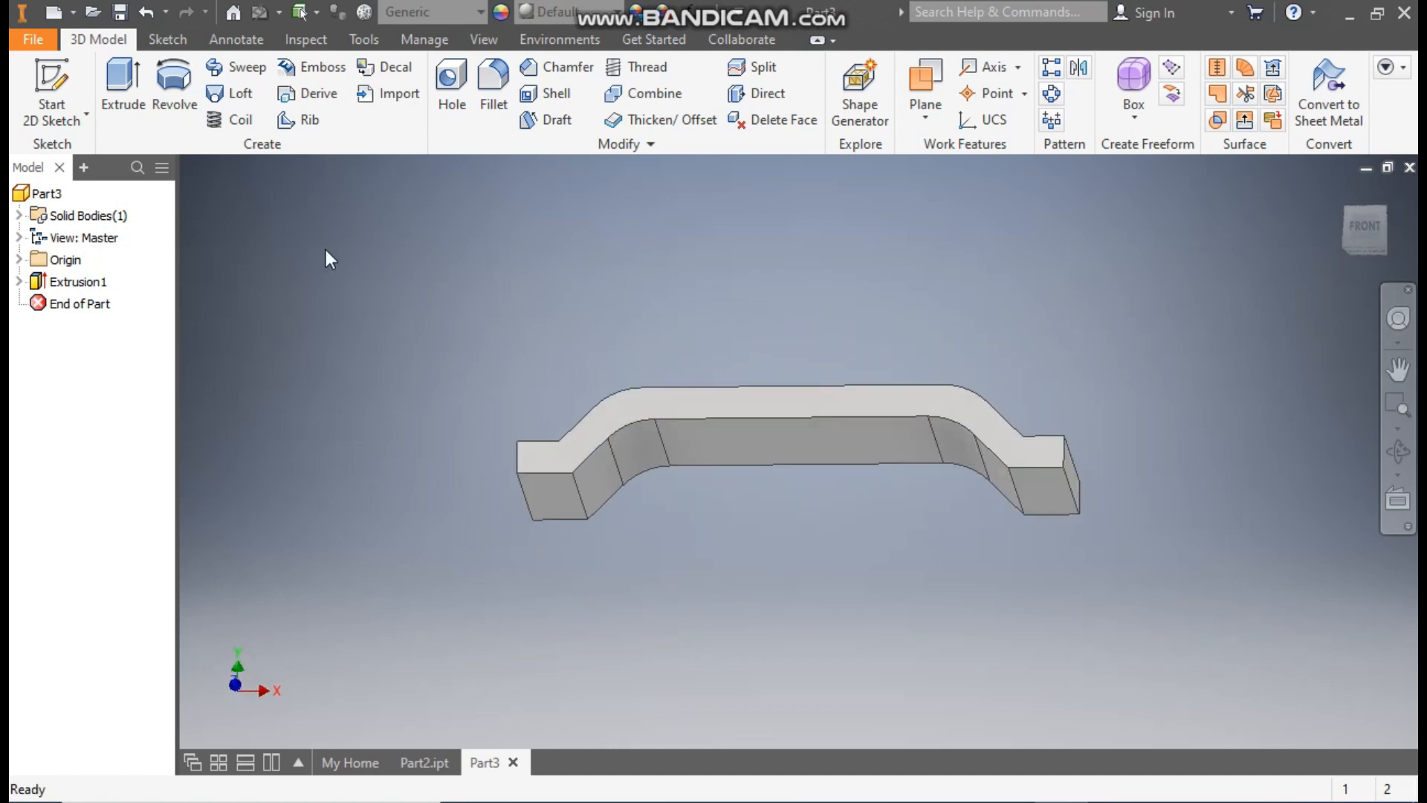
left_click(19, 260)
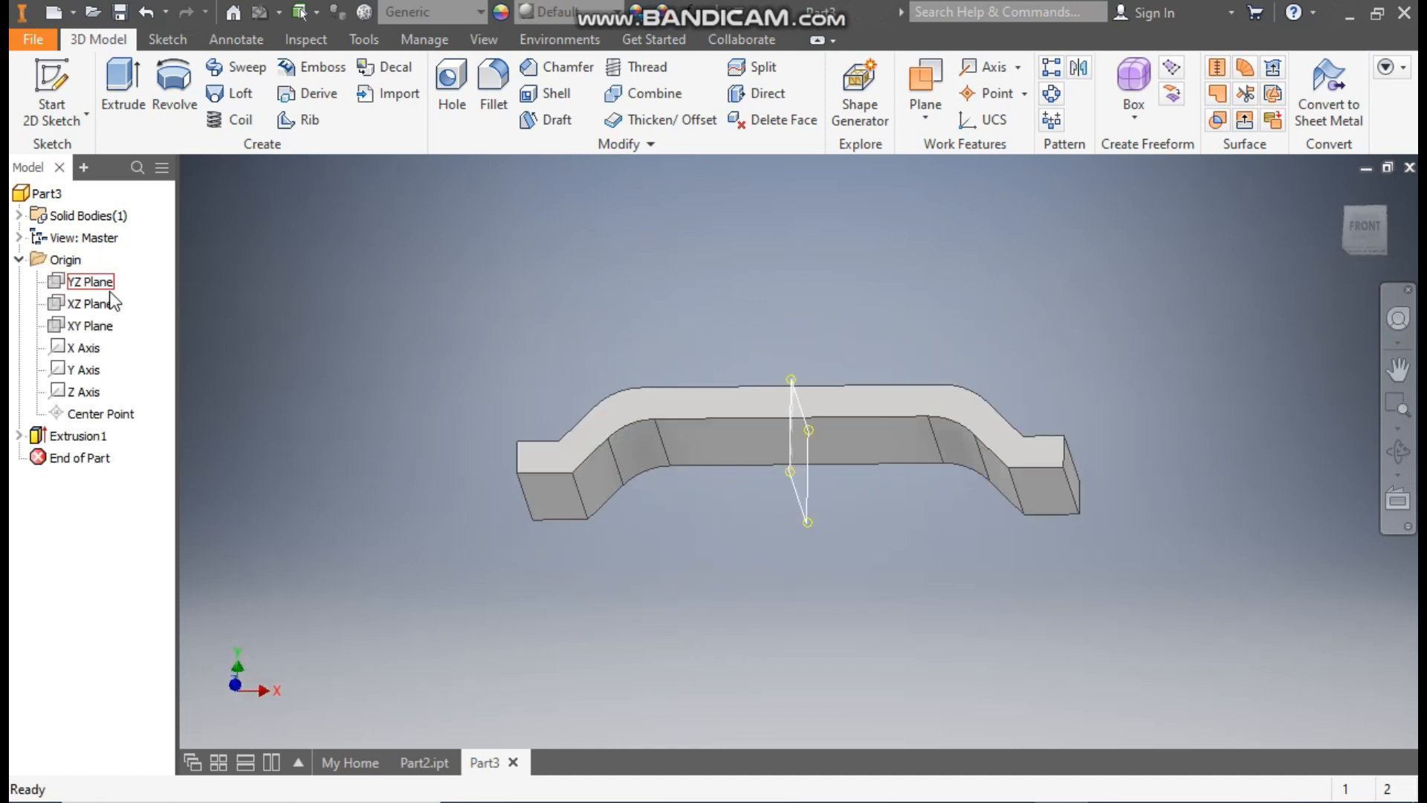
left_click(92, 326)
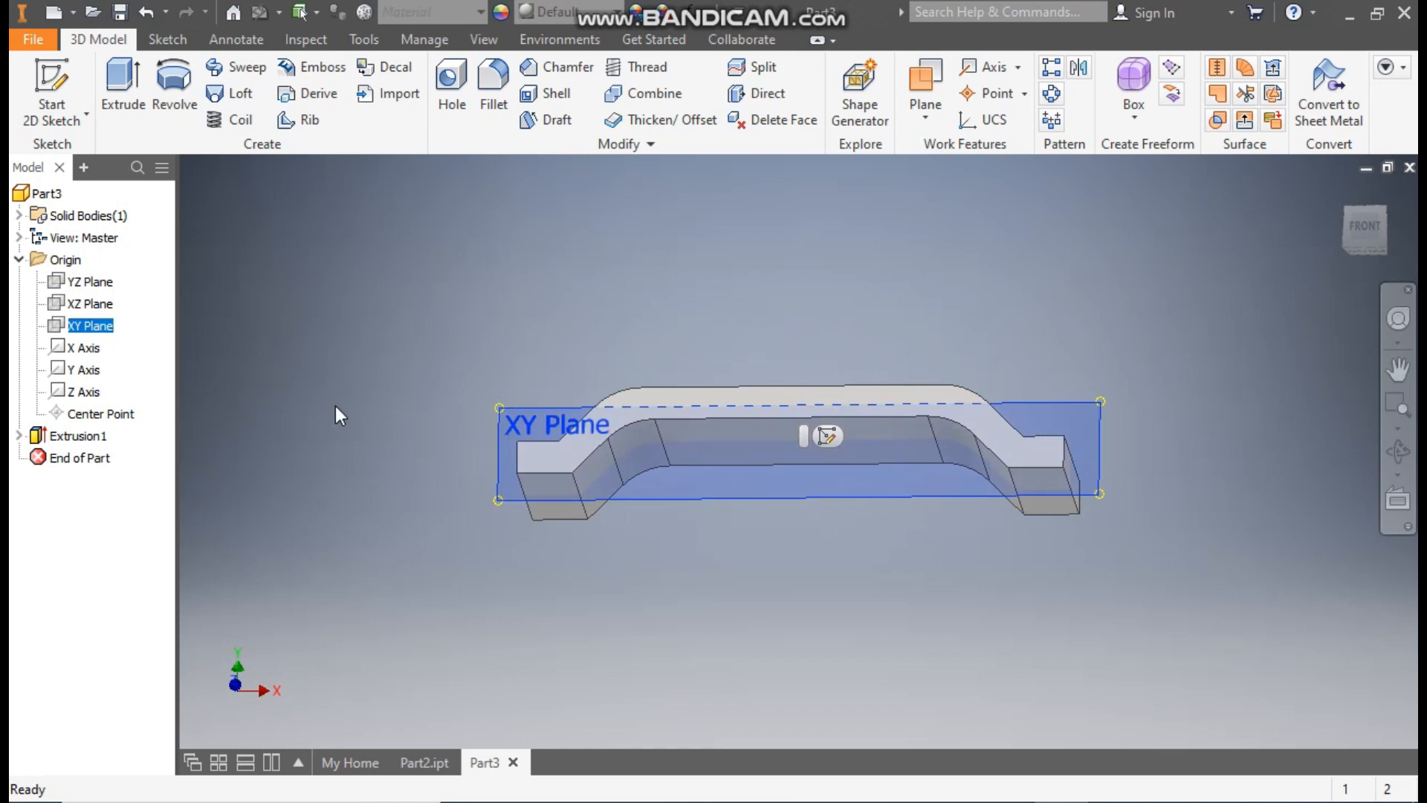
left_click(1342, 194)
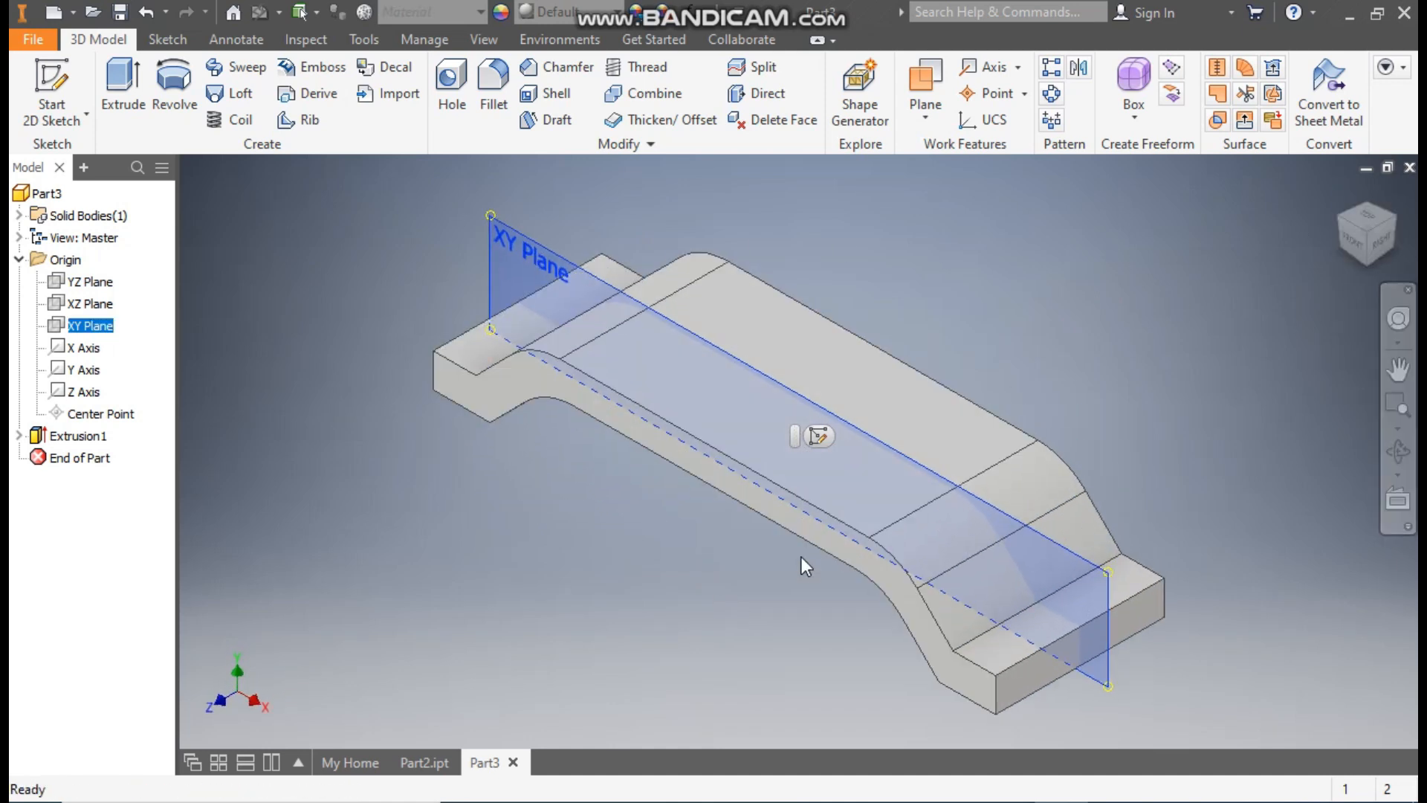
left_click(822, 434)
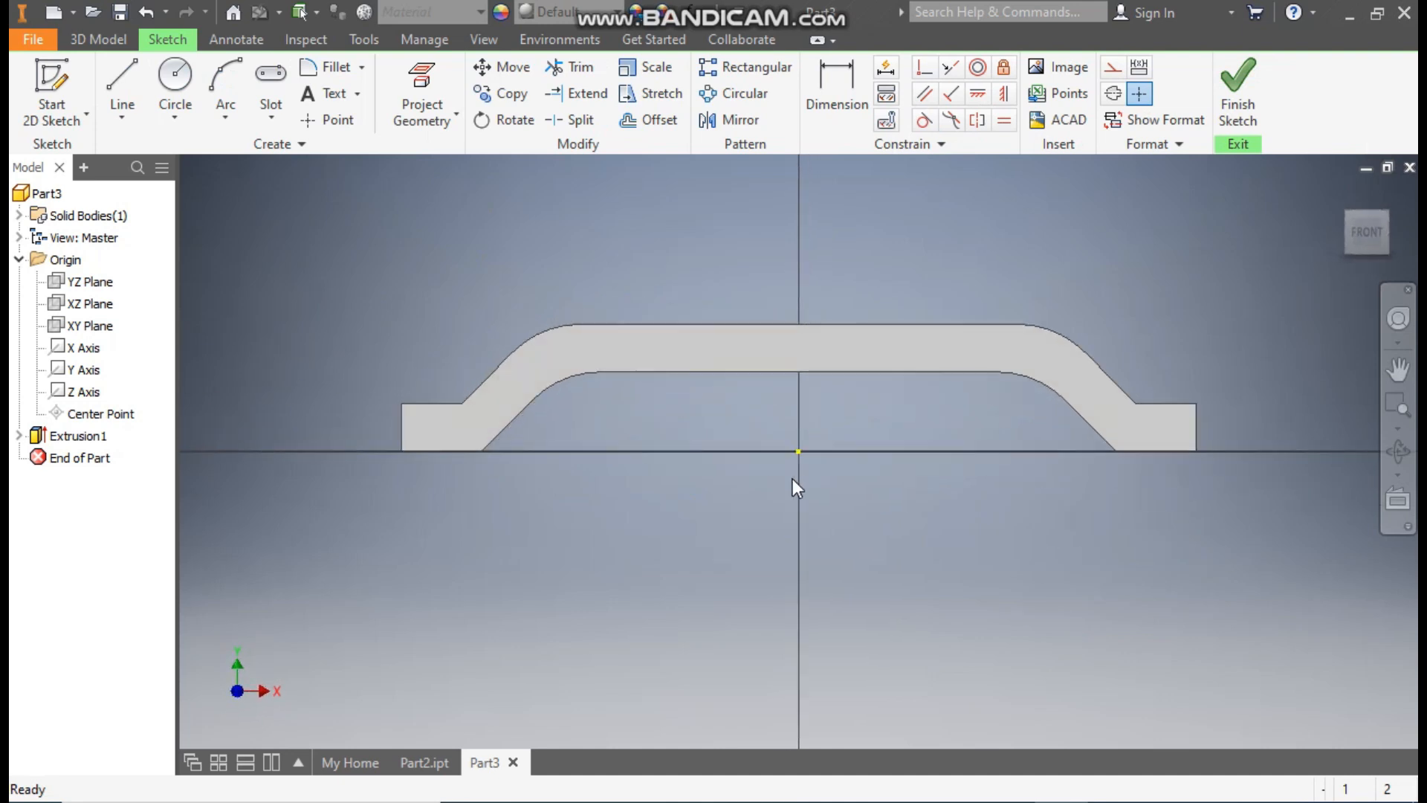
Step: Sketch a slanted line from the inner face of the bracket's sloped leg up to the raised section's underside edge
left_click(123, 78)
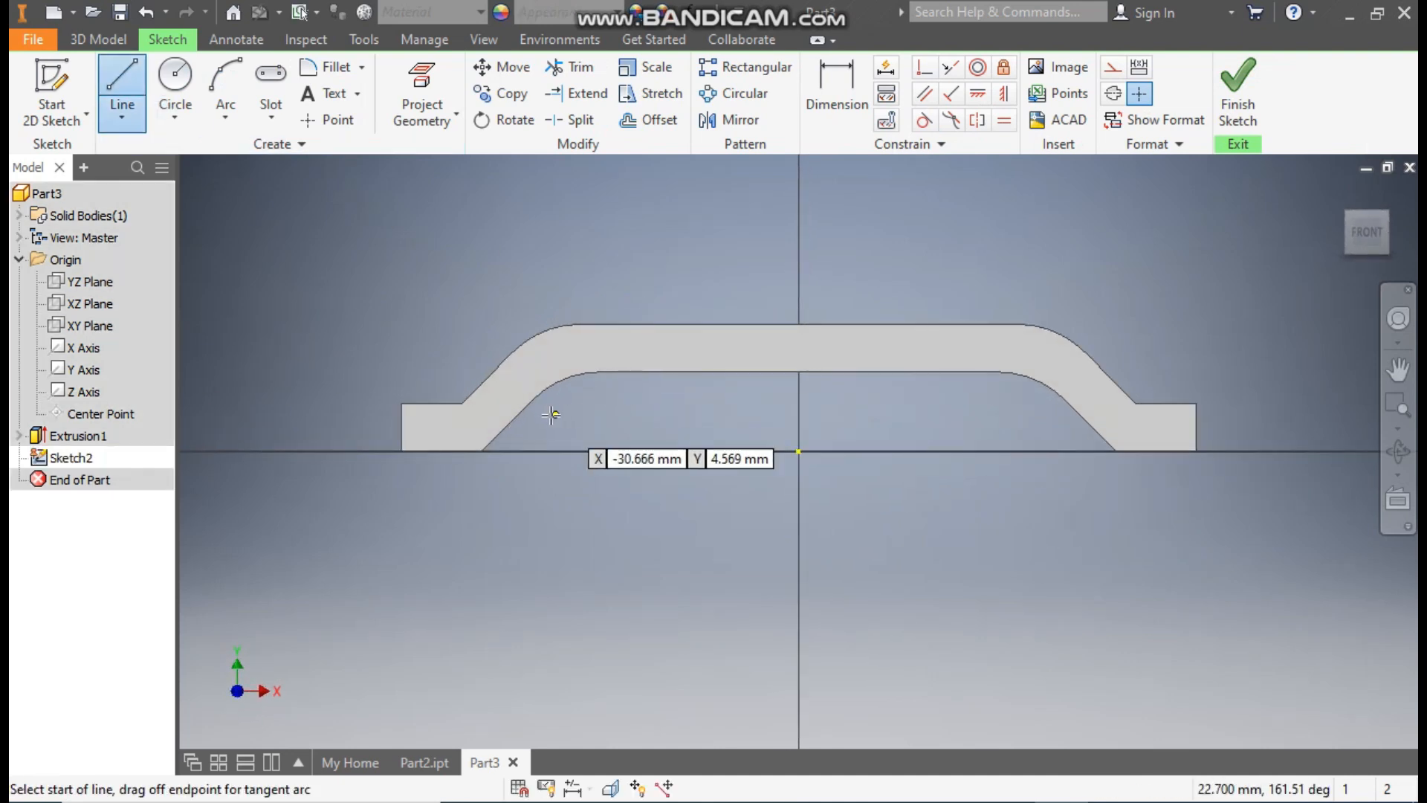
scroll(554, 414, "up", 2)
left_click(439, 463)
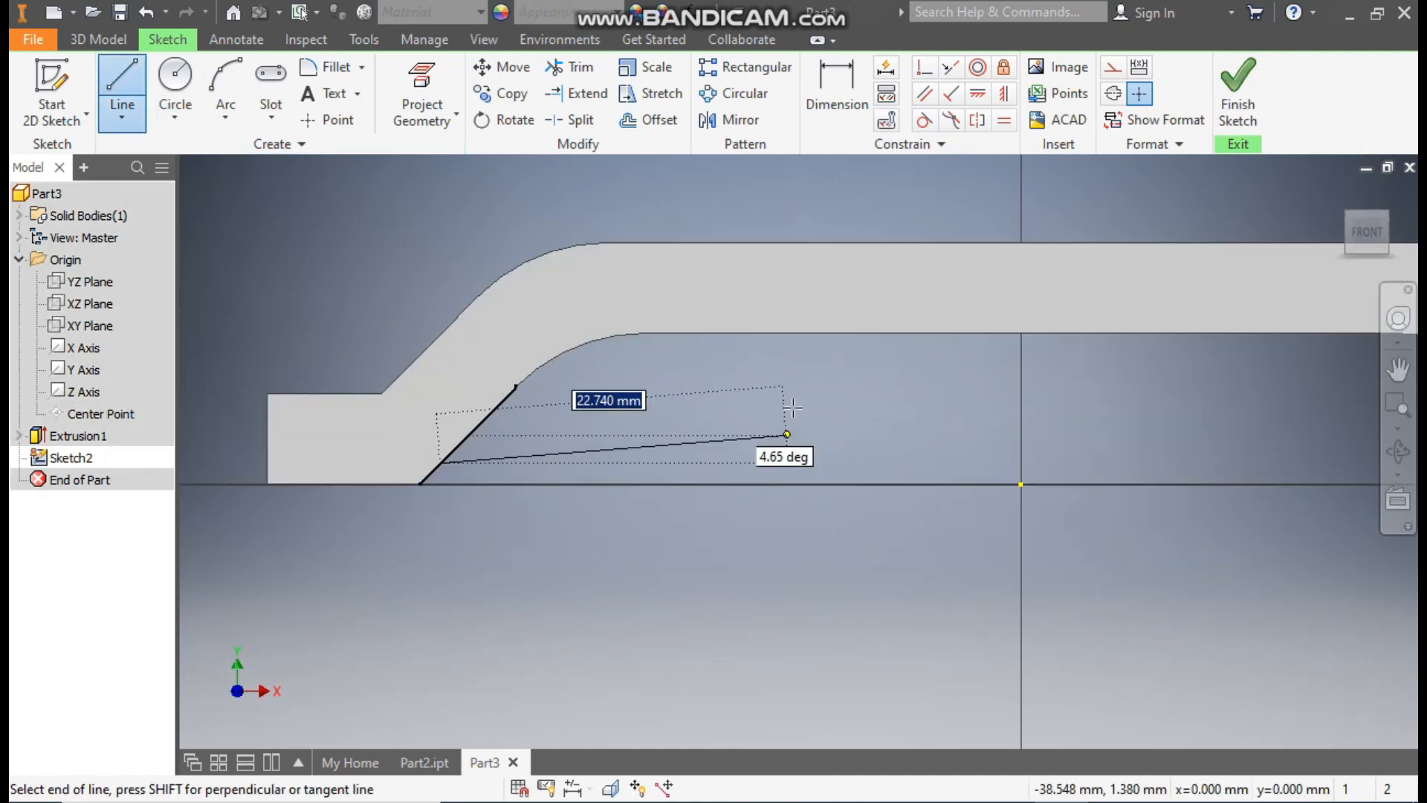
double_click(800, 333)
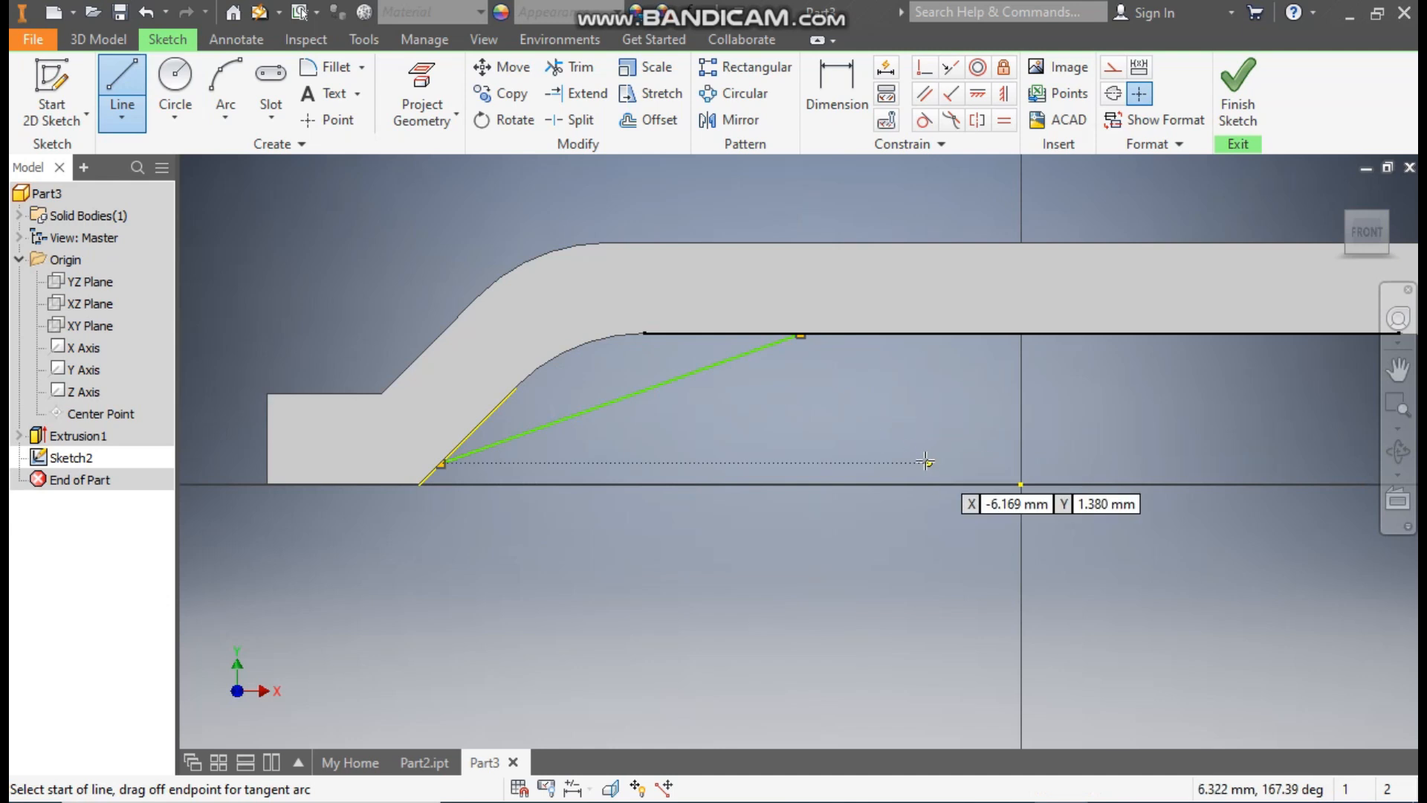
key("Escape")
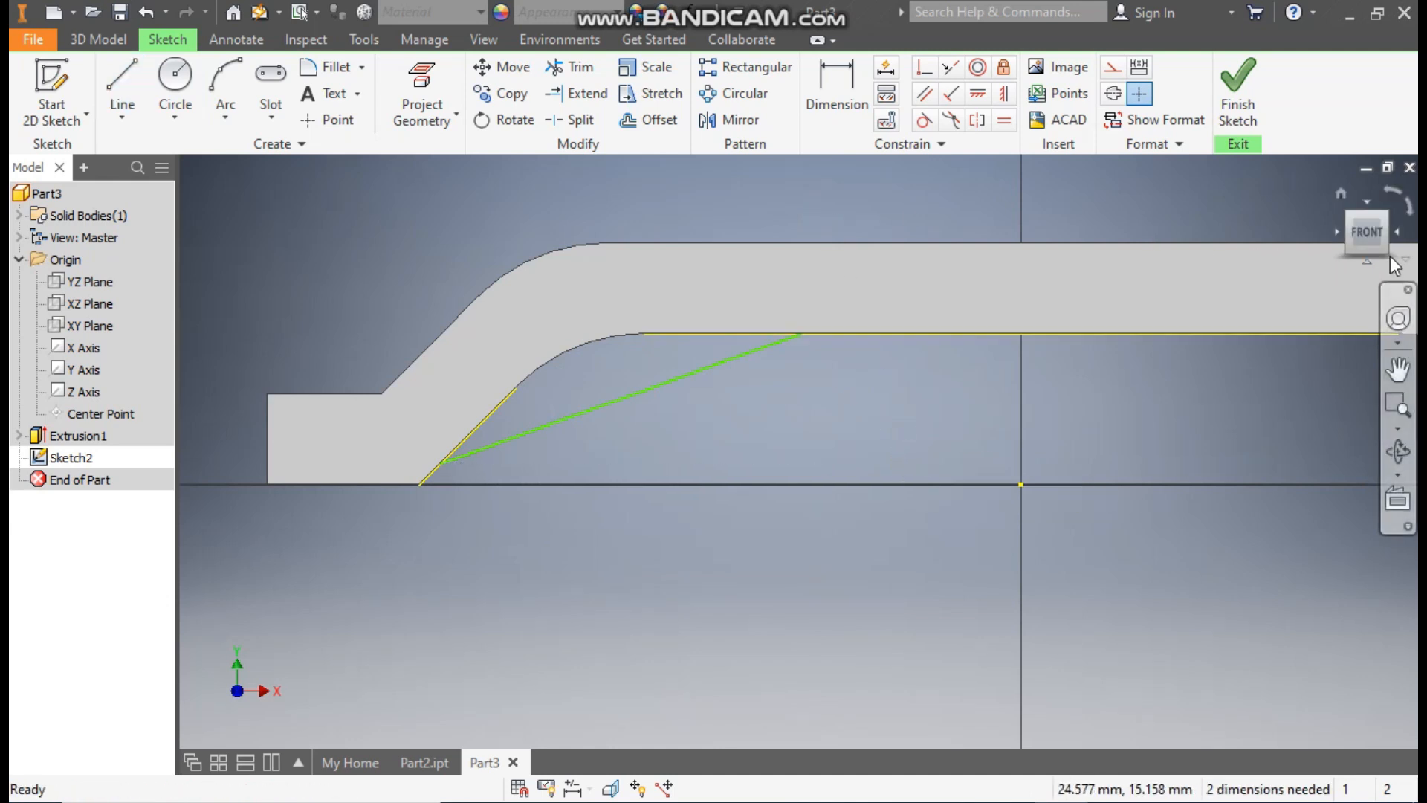
Step: Dimension the slanted line's lower endpoint 2 mm vertically above the base of the bracket's sloped leg
left_click_drag(1388, 254, 728, 498)
middle_click_drag(728, 498, 795, 520, "shift")
scroll(703, 367, "down", 2)
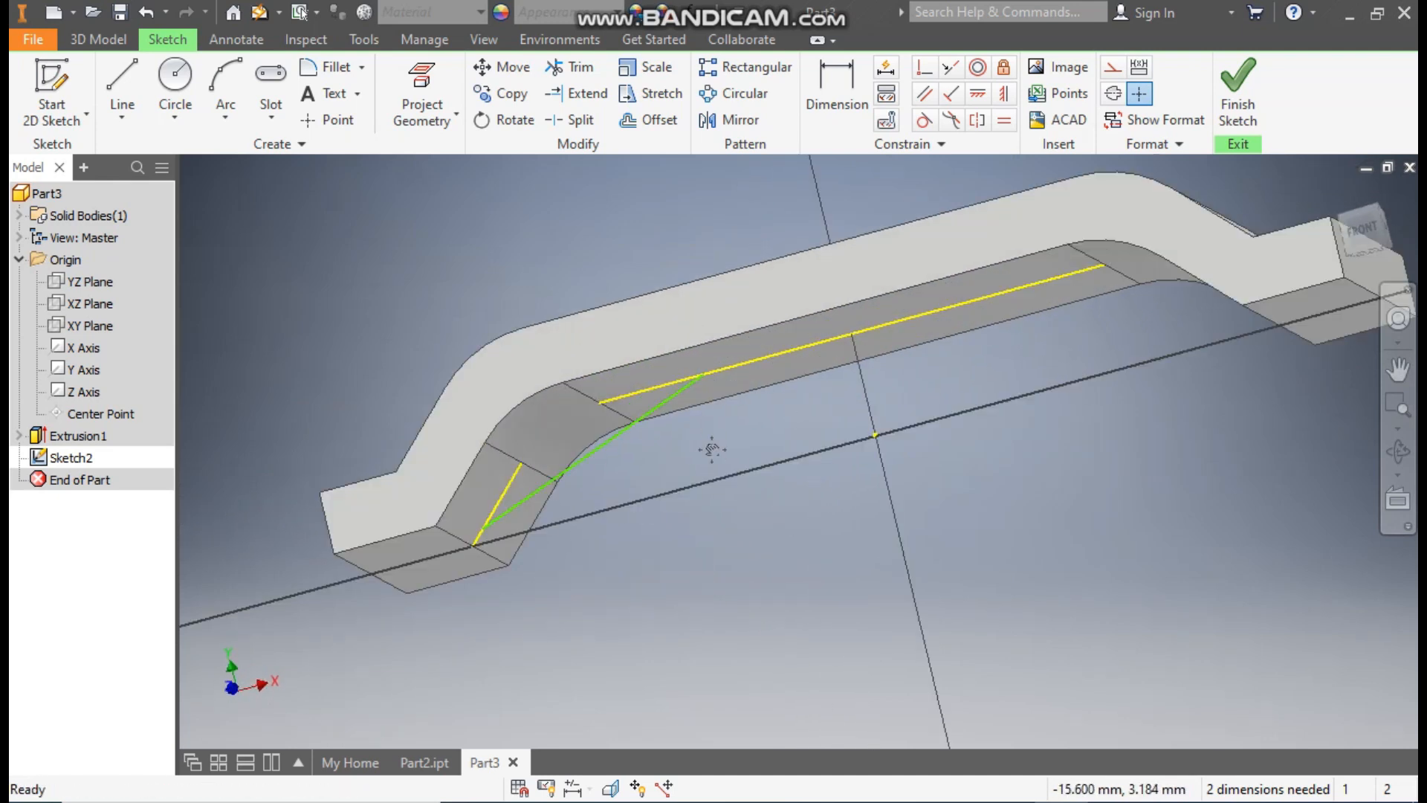
scroll(734, 419, "down", 2)
left_click(838, 83)
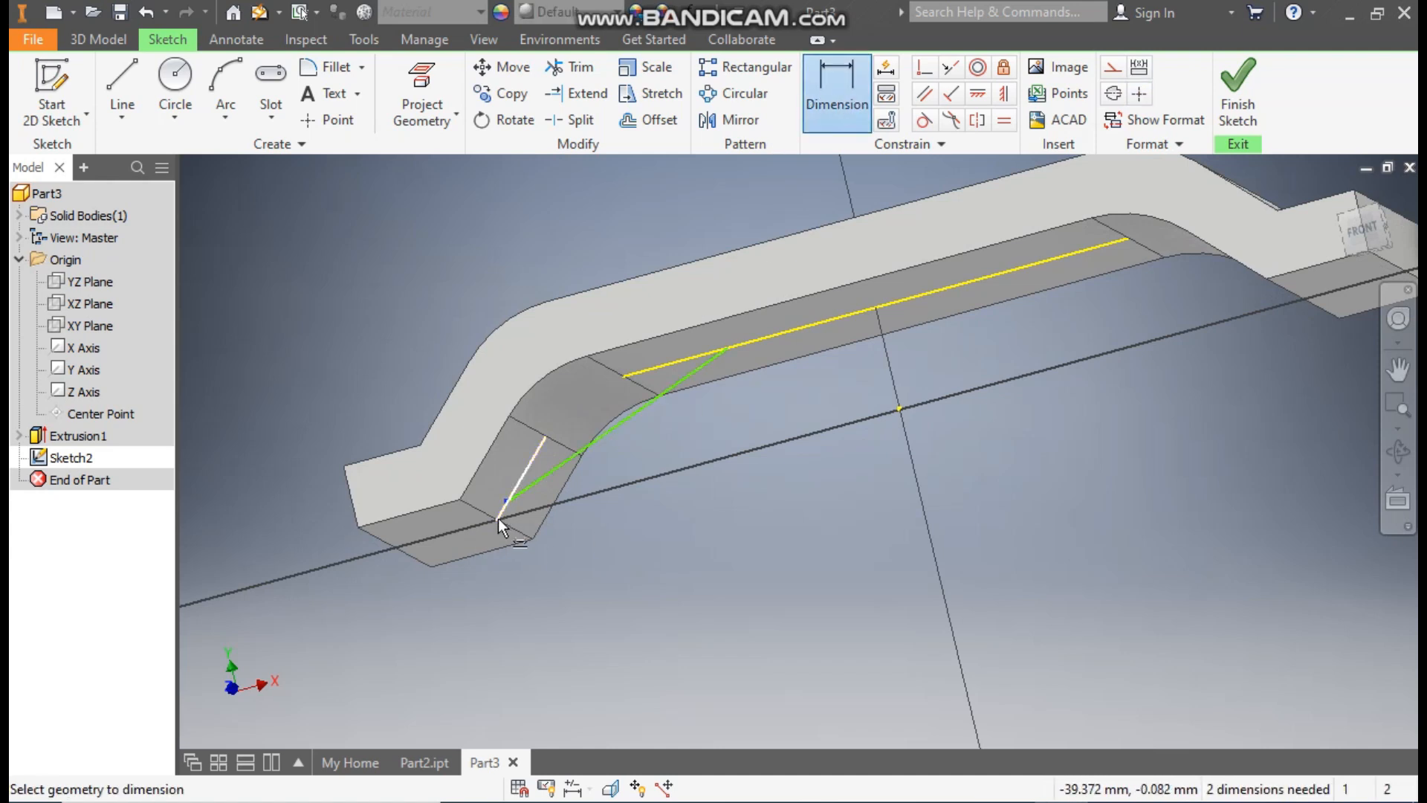
left_click(486, 519)
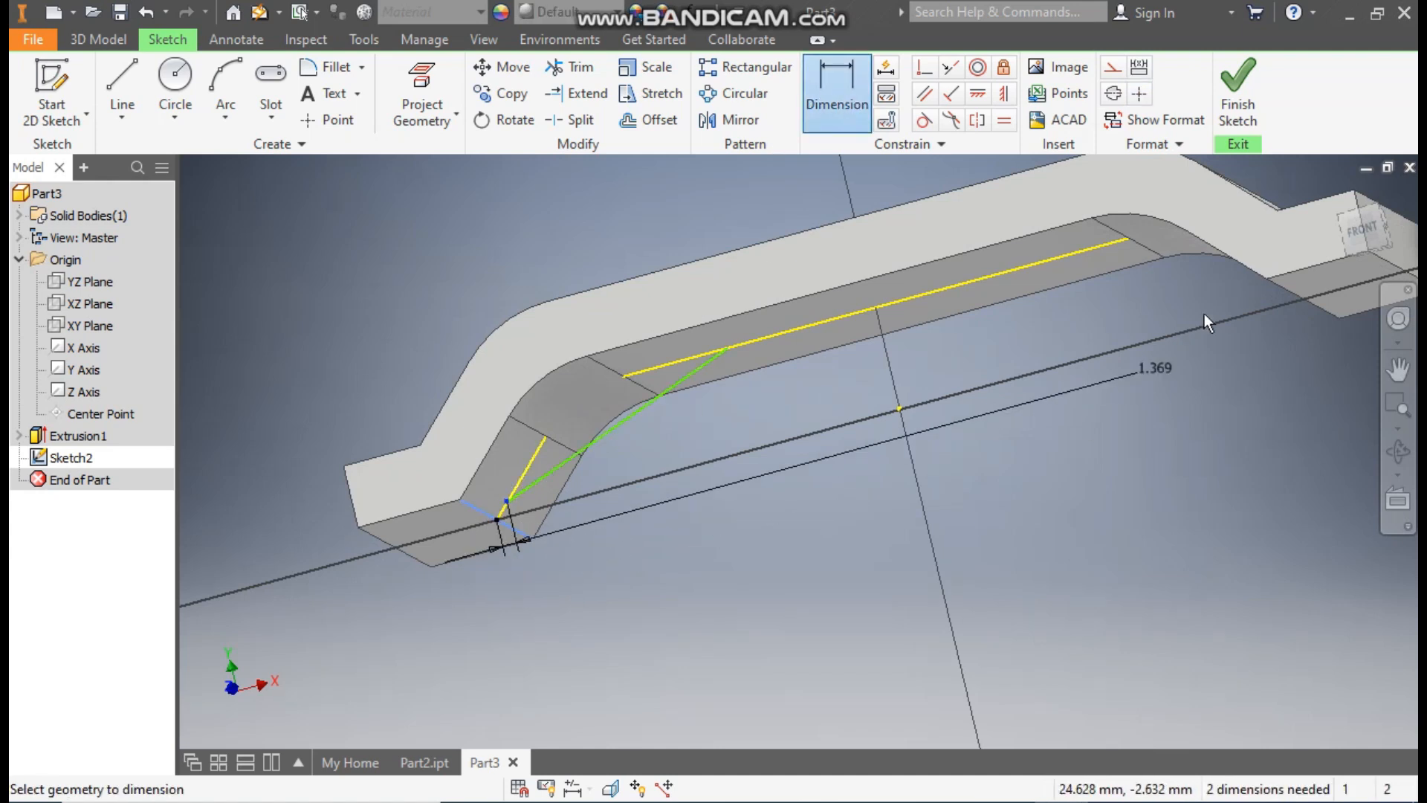
left_click(1350, 232)
scroll(568, 516, "up", 5)
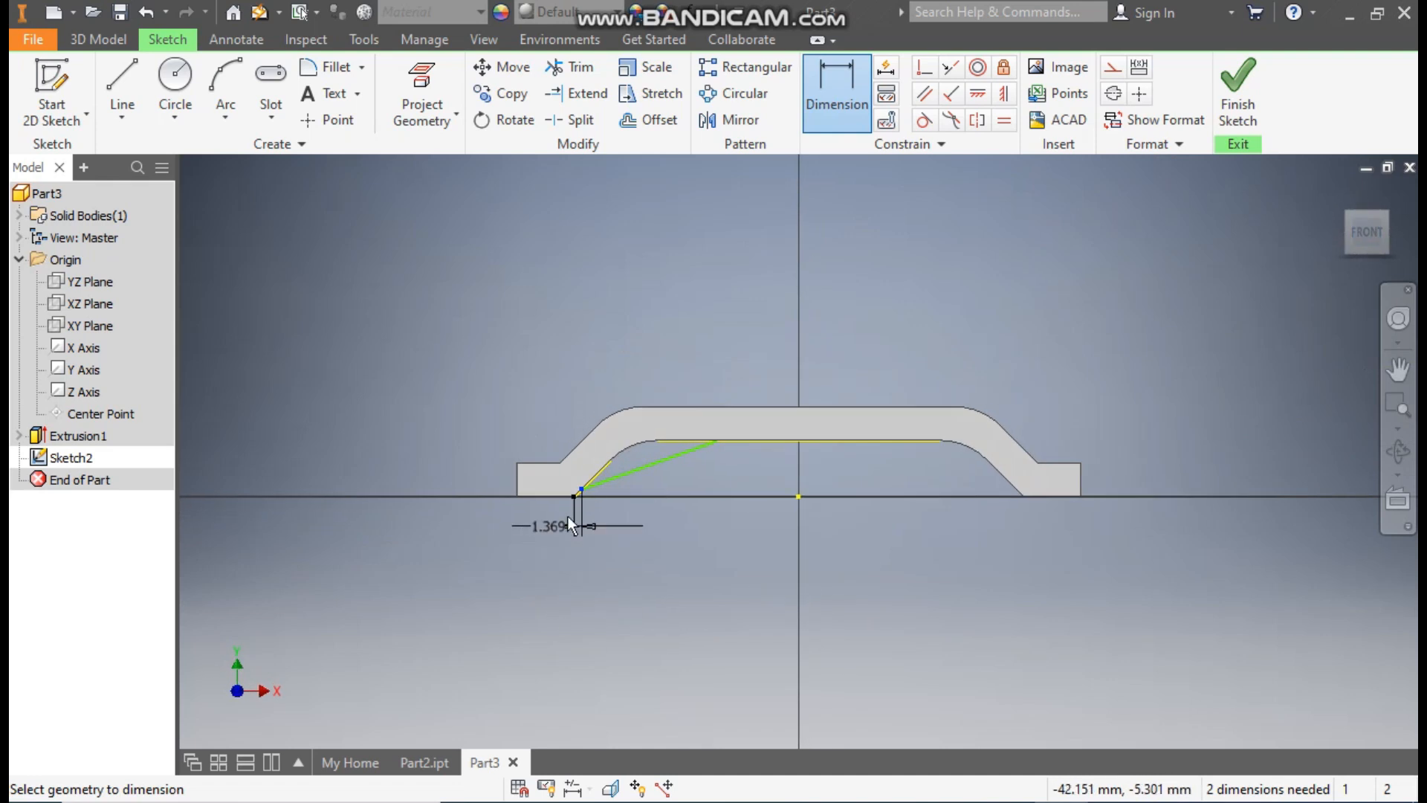
left_click(733, 418)
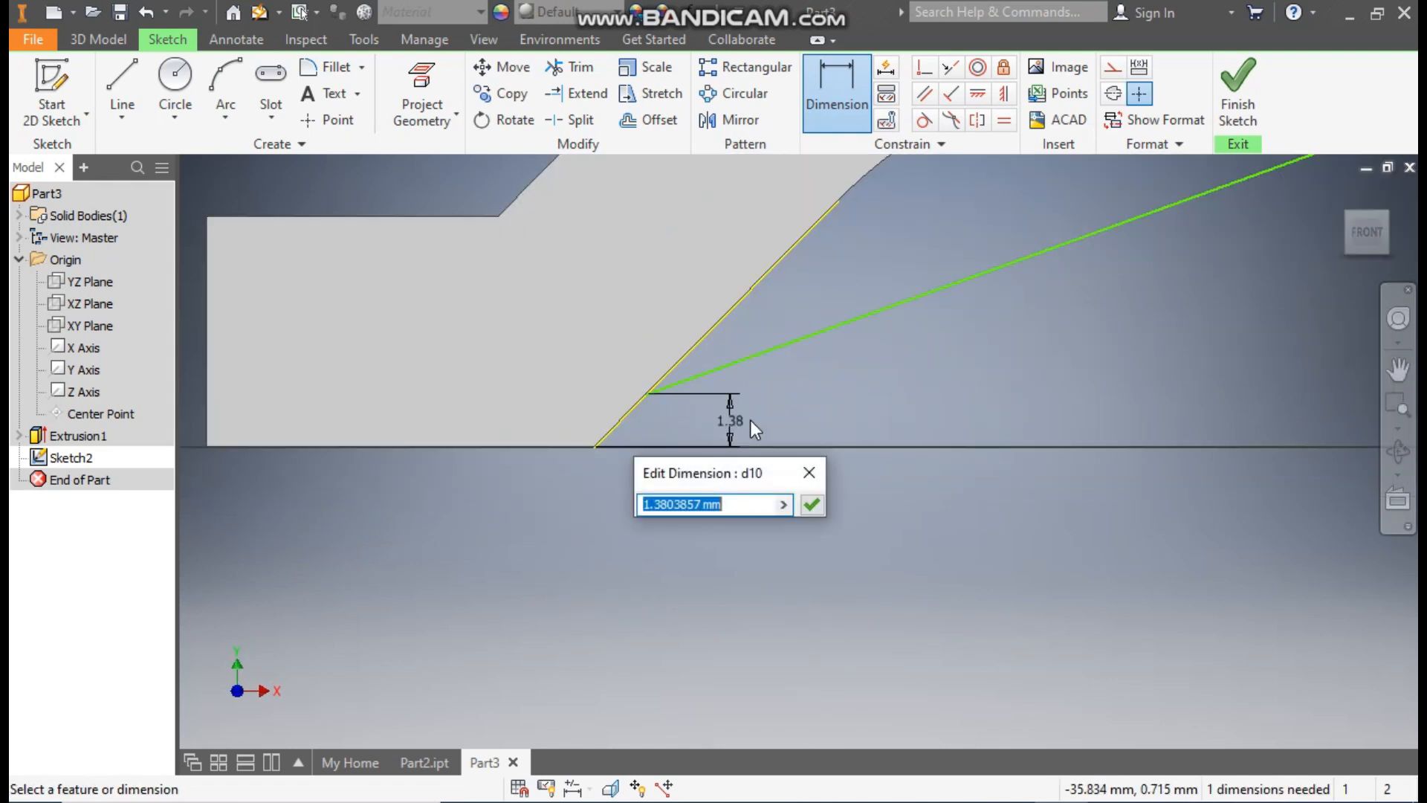
type("2")
key("Return")
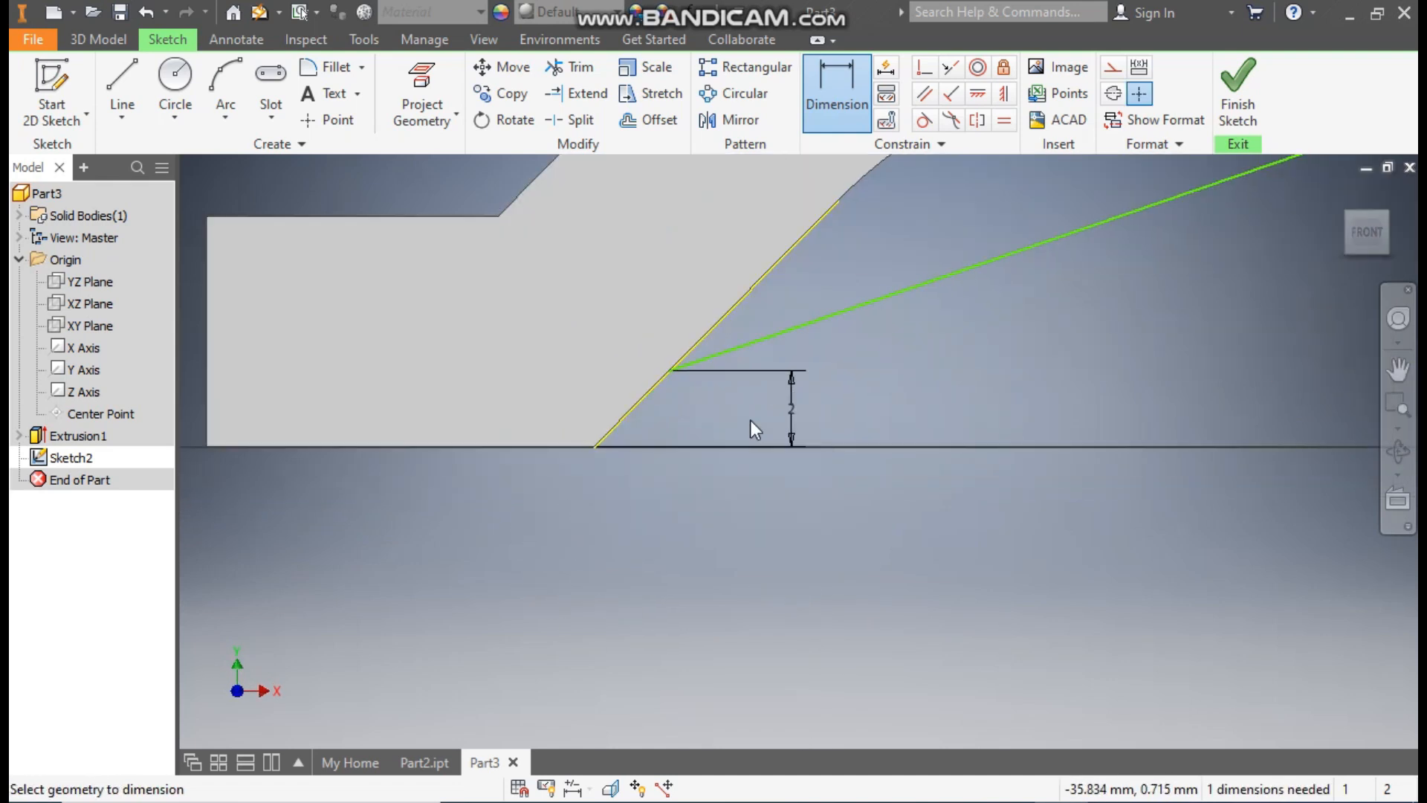
key("Escape")
Step: Dimension the slanted line's upper endpoint 13 mm horizontally from the sketch origin
mouse_move(894, 376)
middle_mouse_down()
mouse_move(765, 420)
mouse_move(353, 496)
mouse_move(364, 477)
middle_mouse_up()
scroll(352, 497, "down", 2)
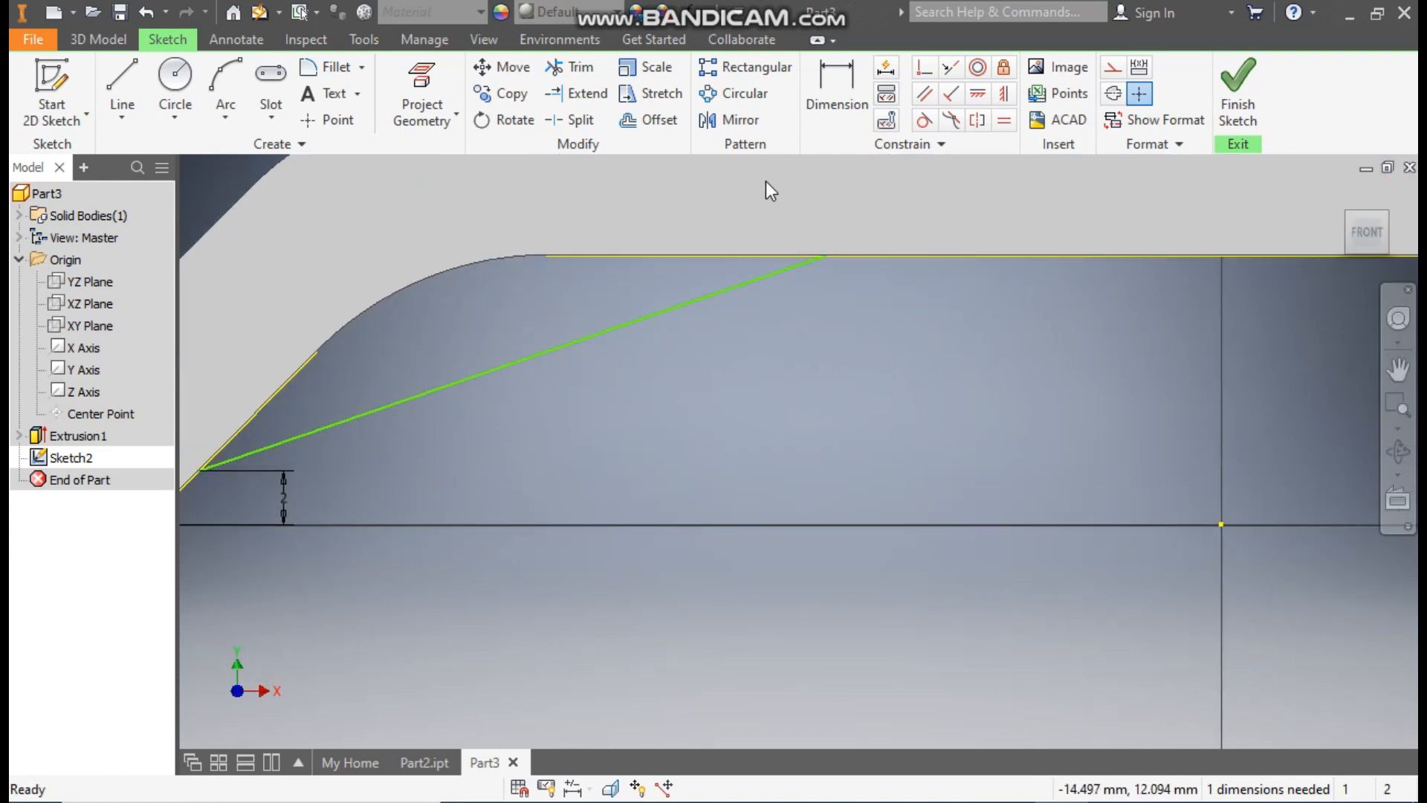
left_click(842, 94)
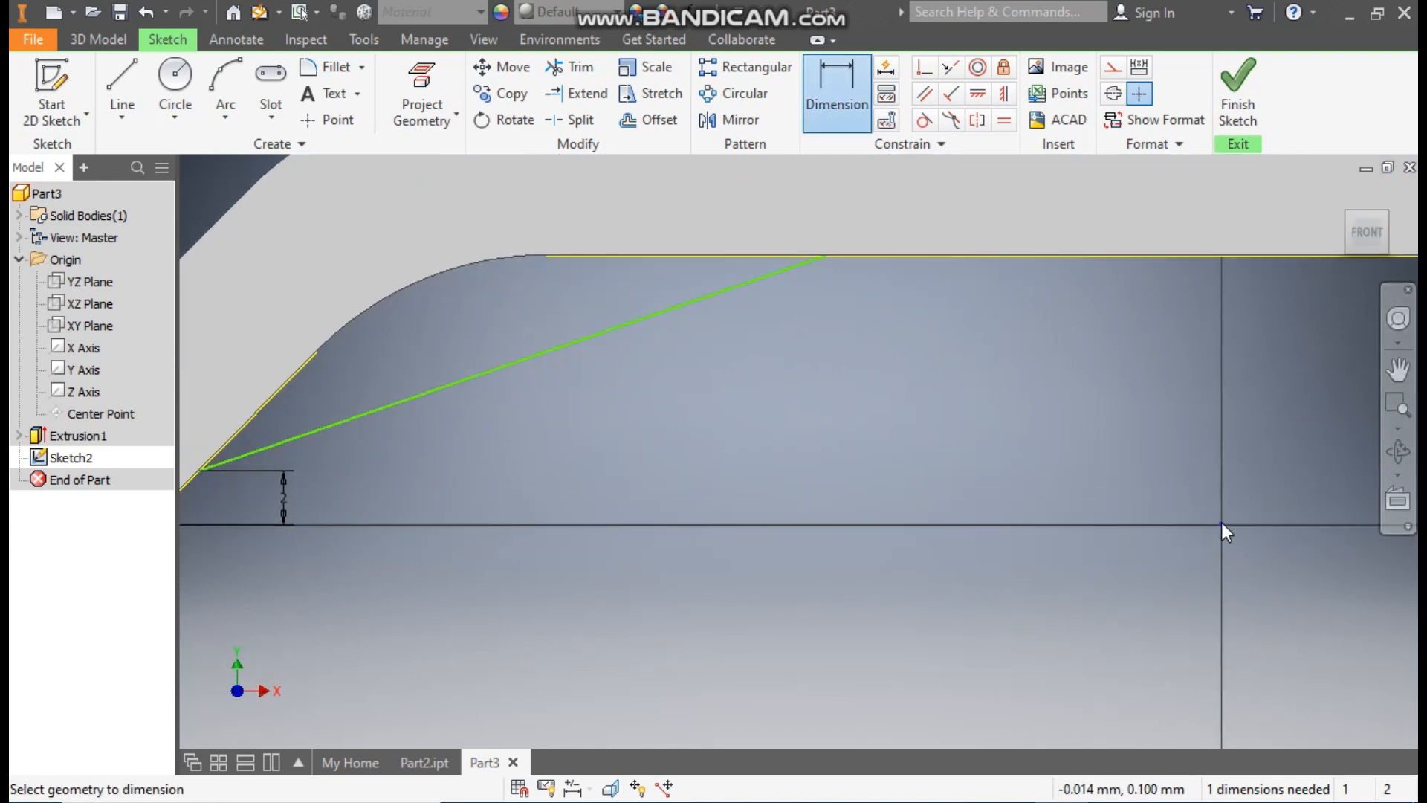
middle_click_drag(1096, 534, 1088, 506, "shift")
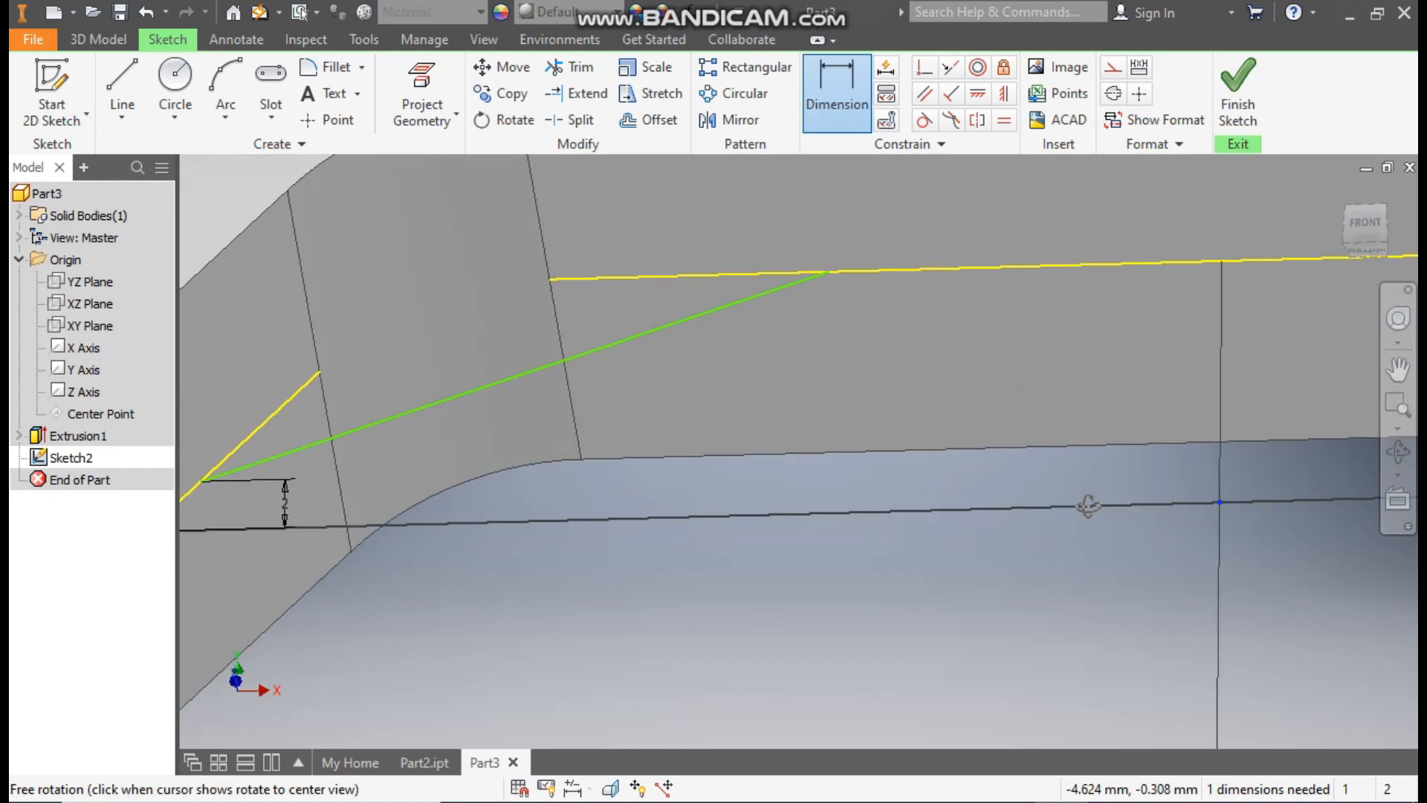
left_click(830, 271)
left_click(882, 290)
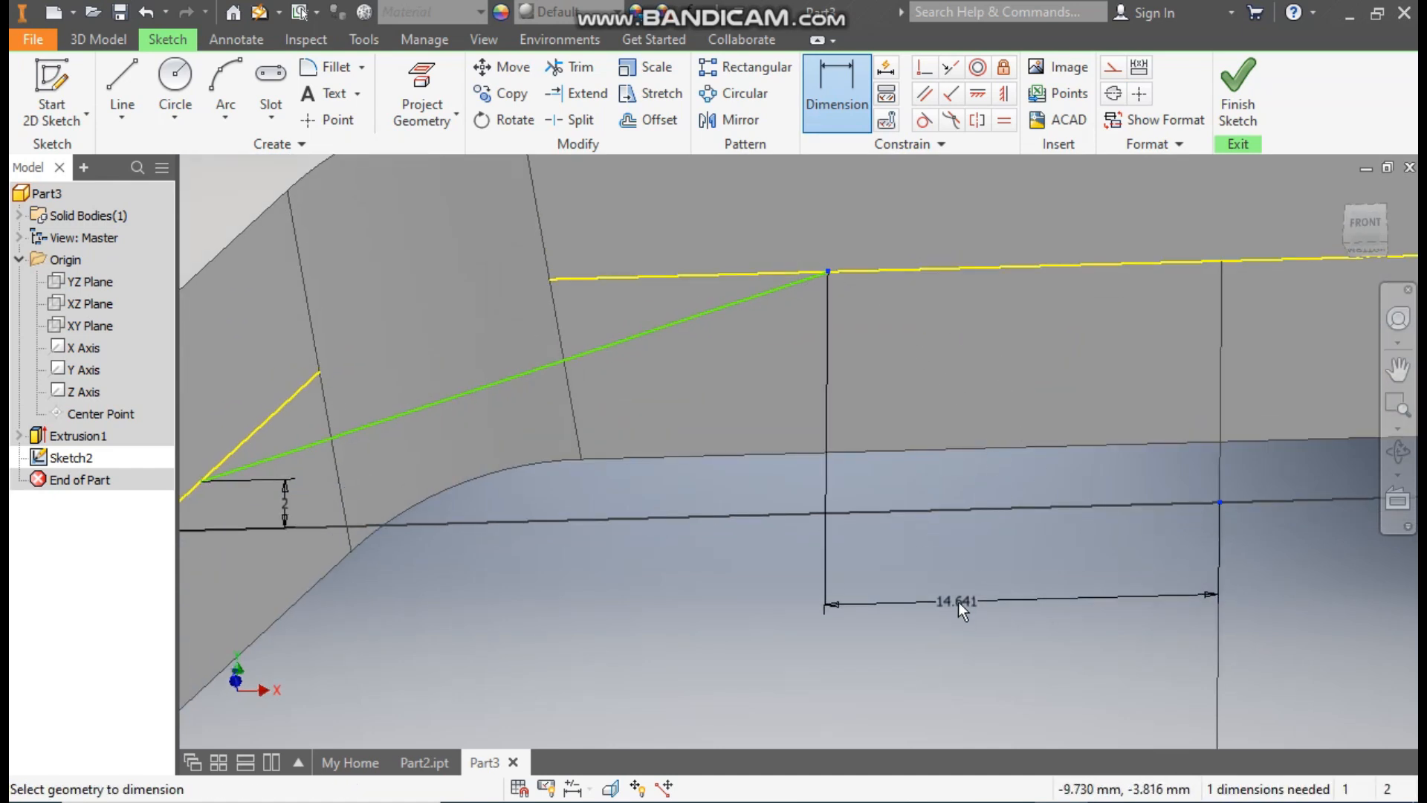
left_click(957, 600)
type("13")
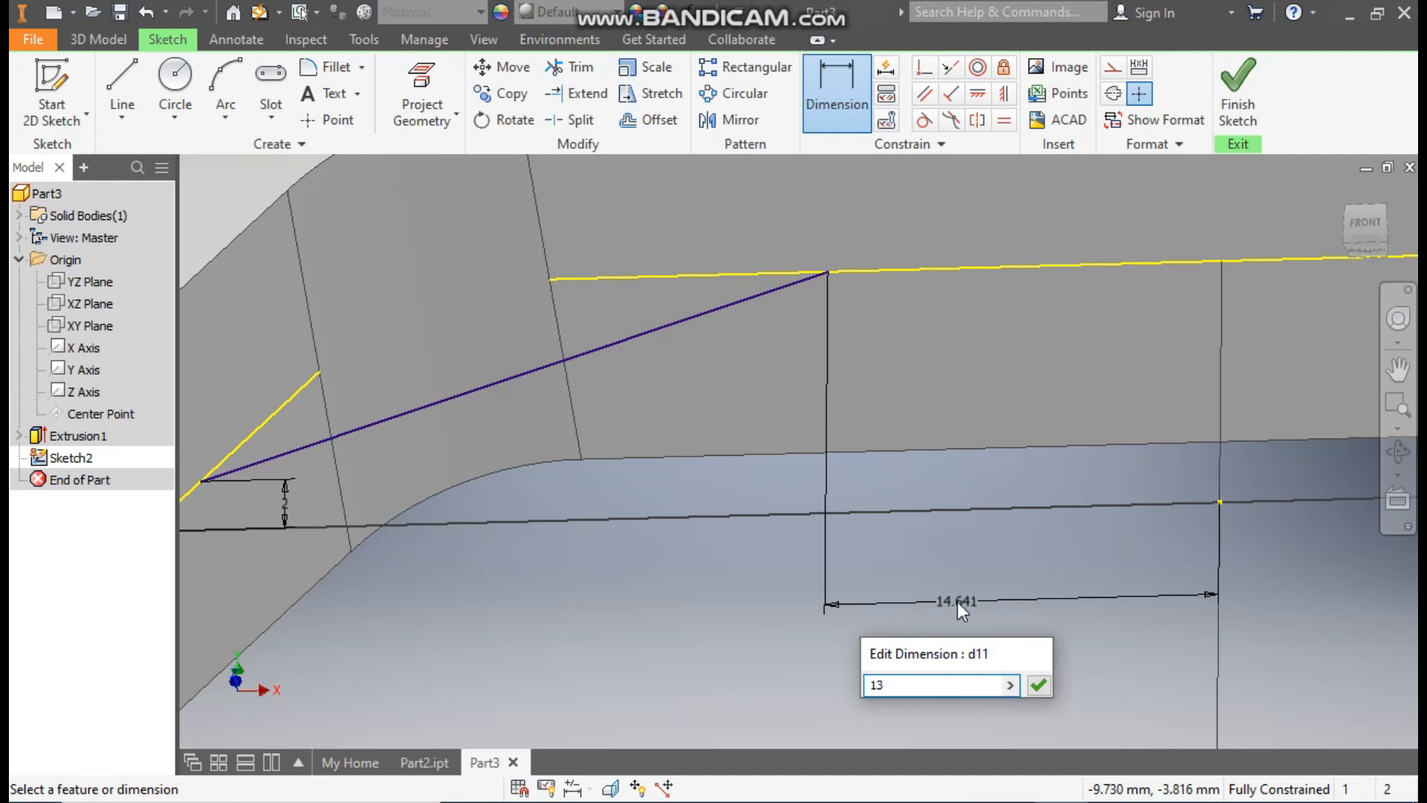
key("Return")
key("Escape")
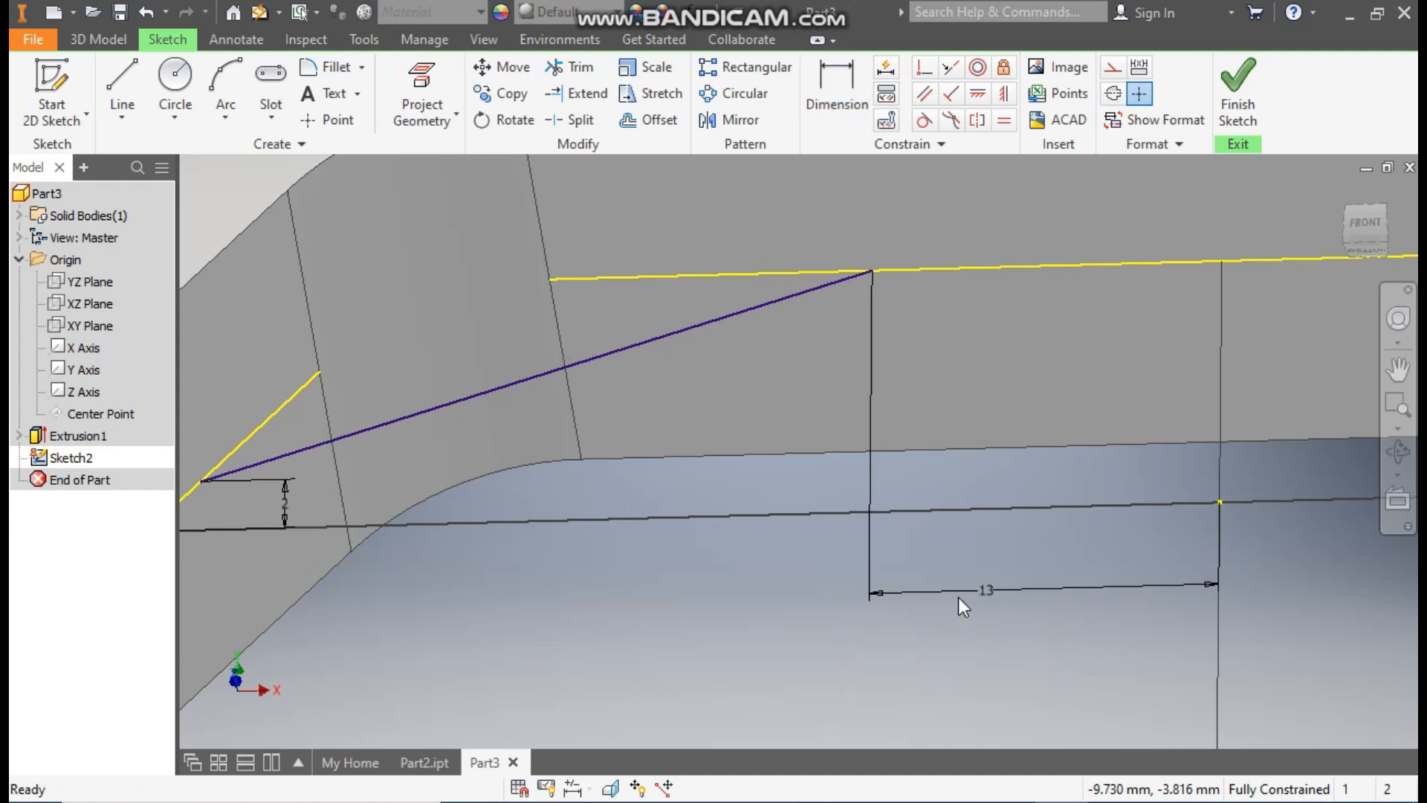
Step: Convert the projected underside edge and sloped-leg edge to construction geometry and finish the sketch
scroll(903, 468, "up", 3)
left_click(1027, 345)
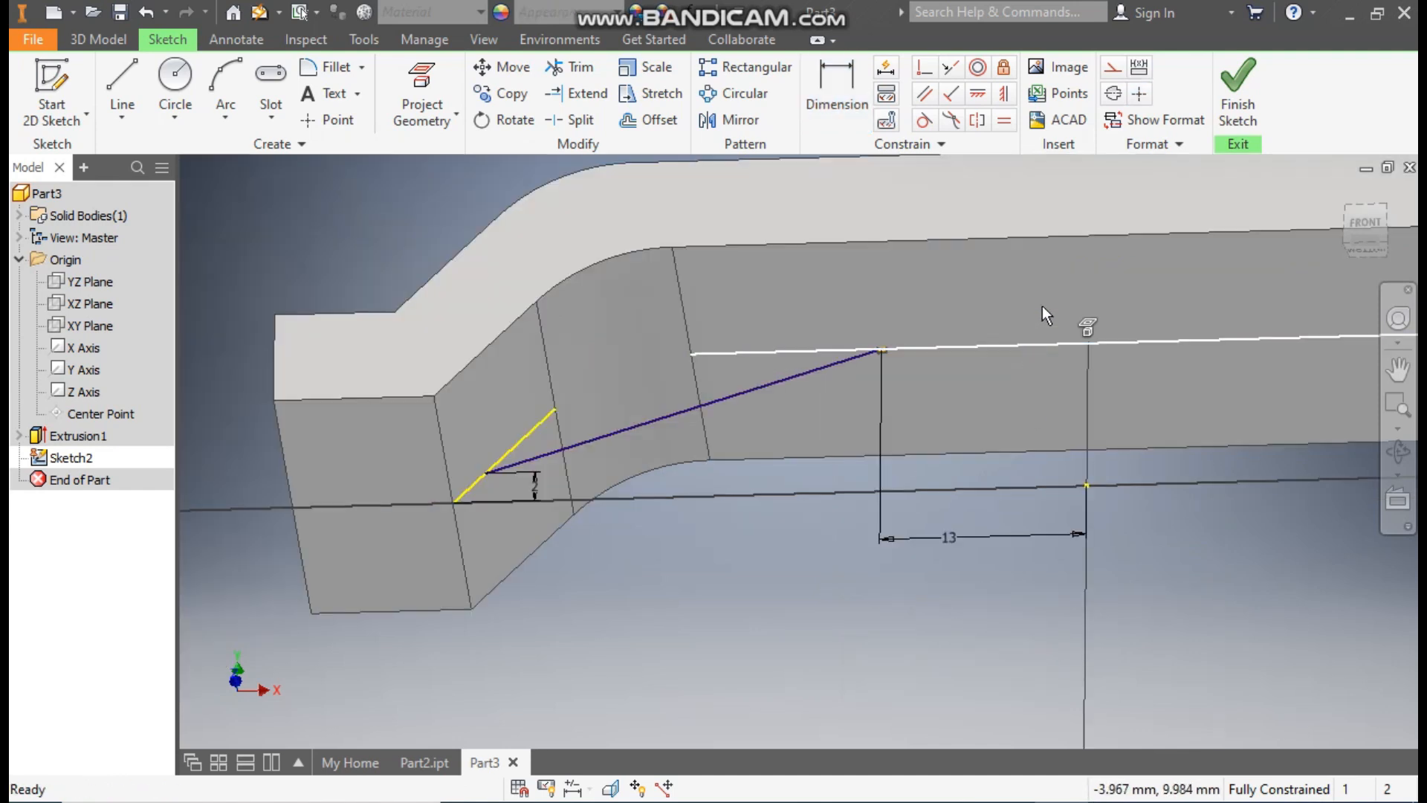
left_click(1112, 67)
left_click(674, 636)
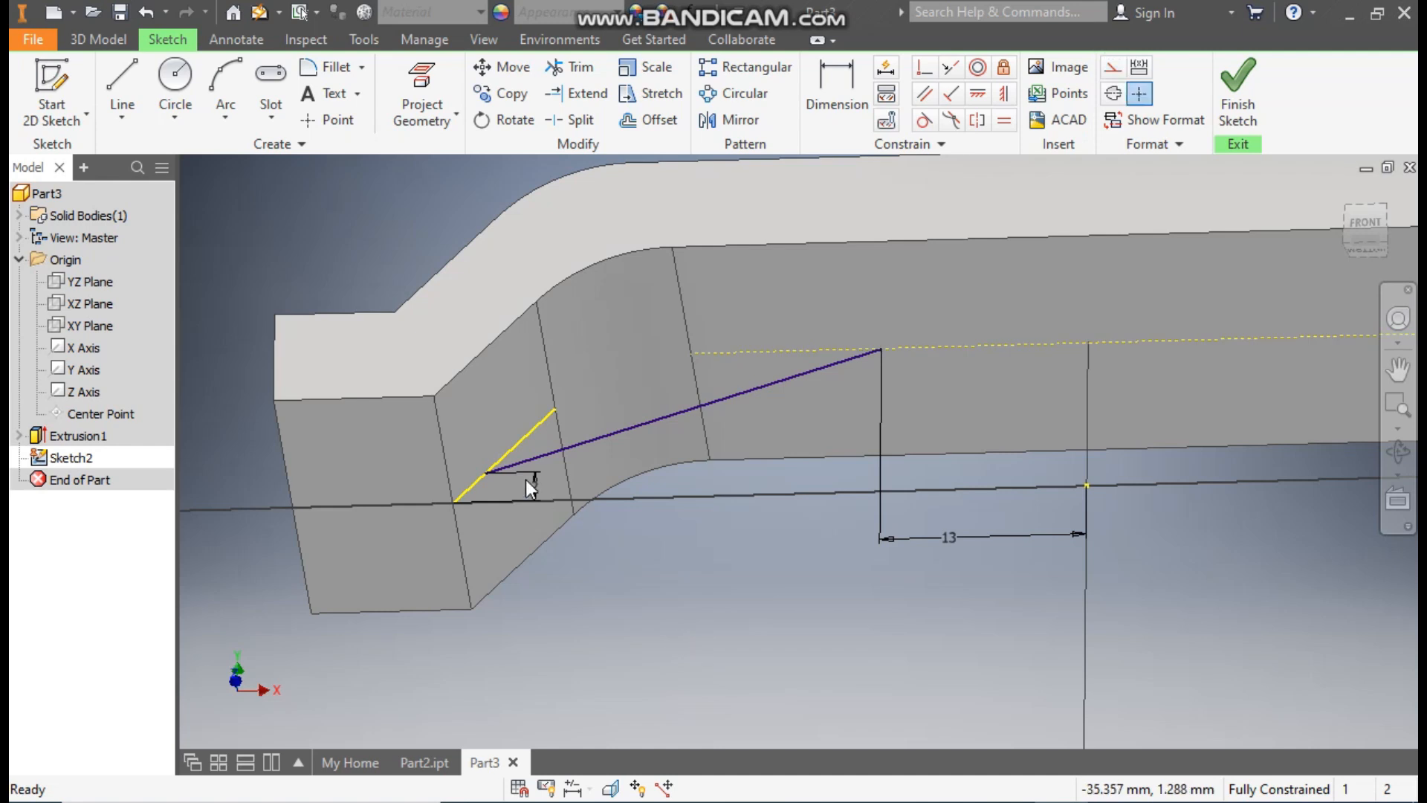
left_click(524, 440)
left_click(1112, 67)
left_click(808, 569)
scroll(1011, 535, "down", 2)
middle_click_drag(1012, 535, 689, 488)
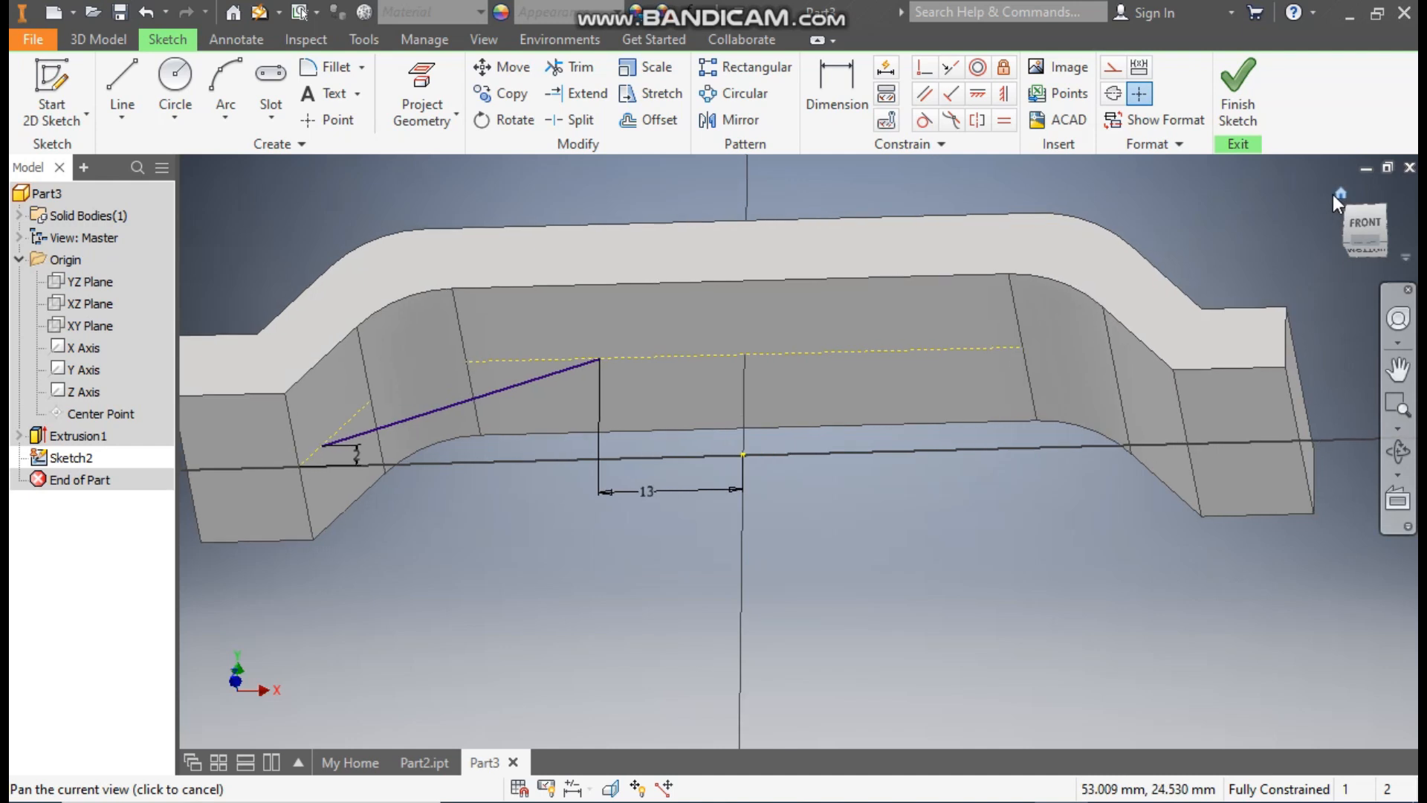
left_click(1335, 196)
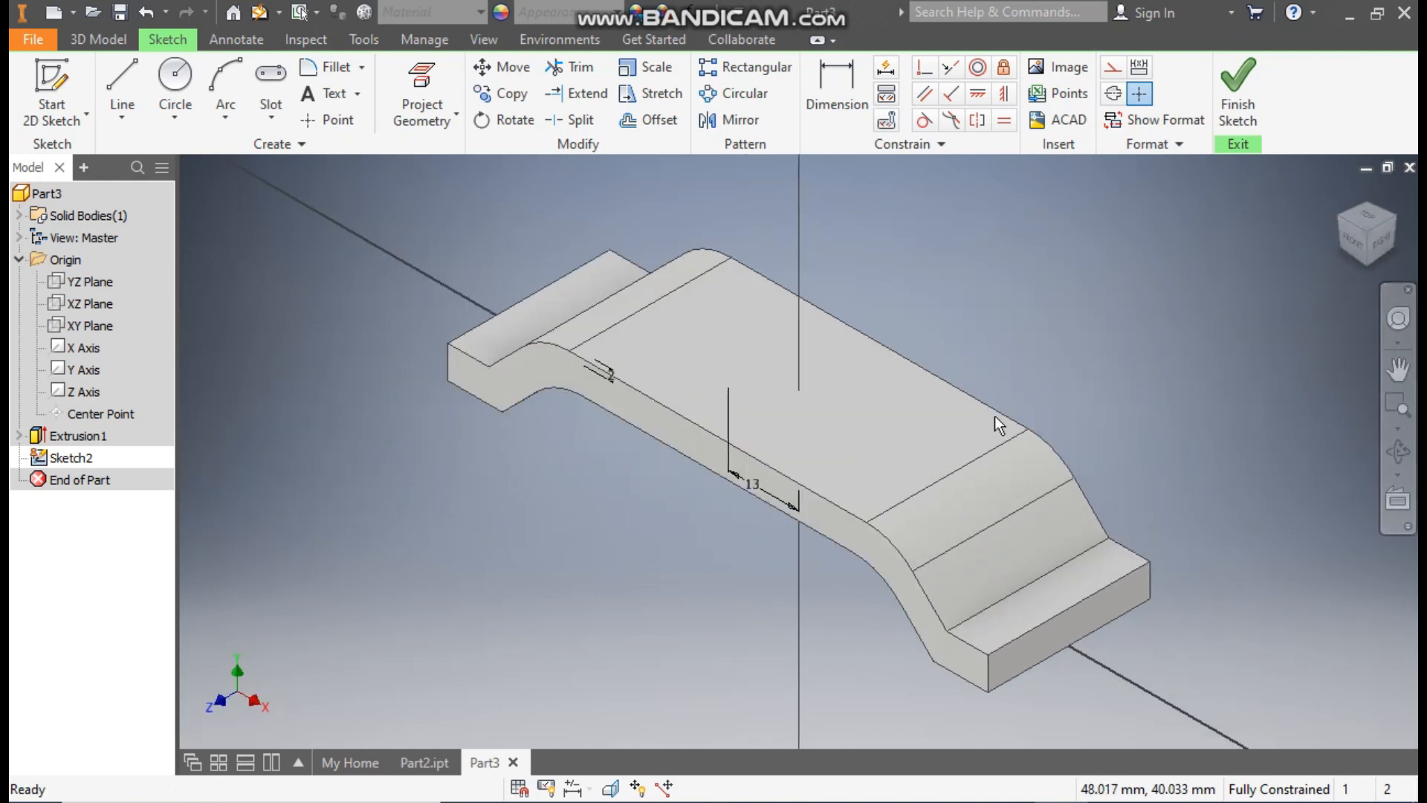
middle_click_drag(807, 529, 882, 484, "shift")
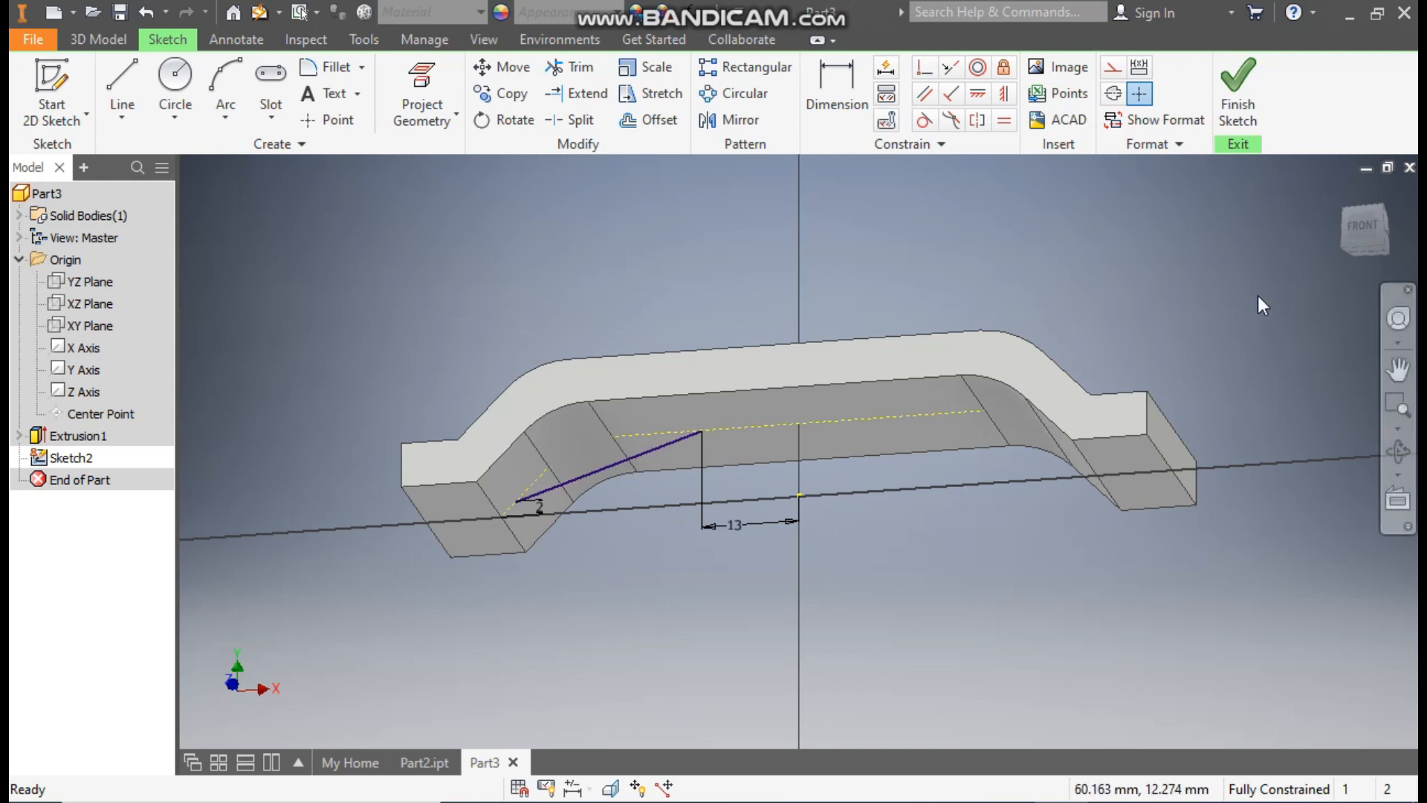
left_click(1237, 87)
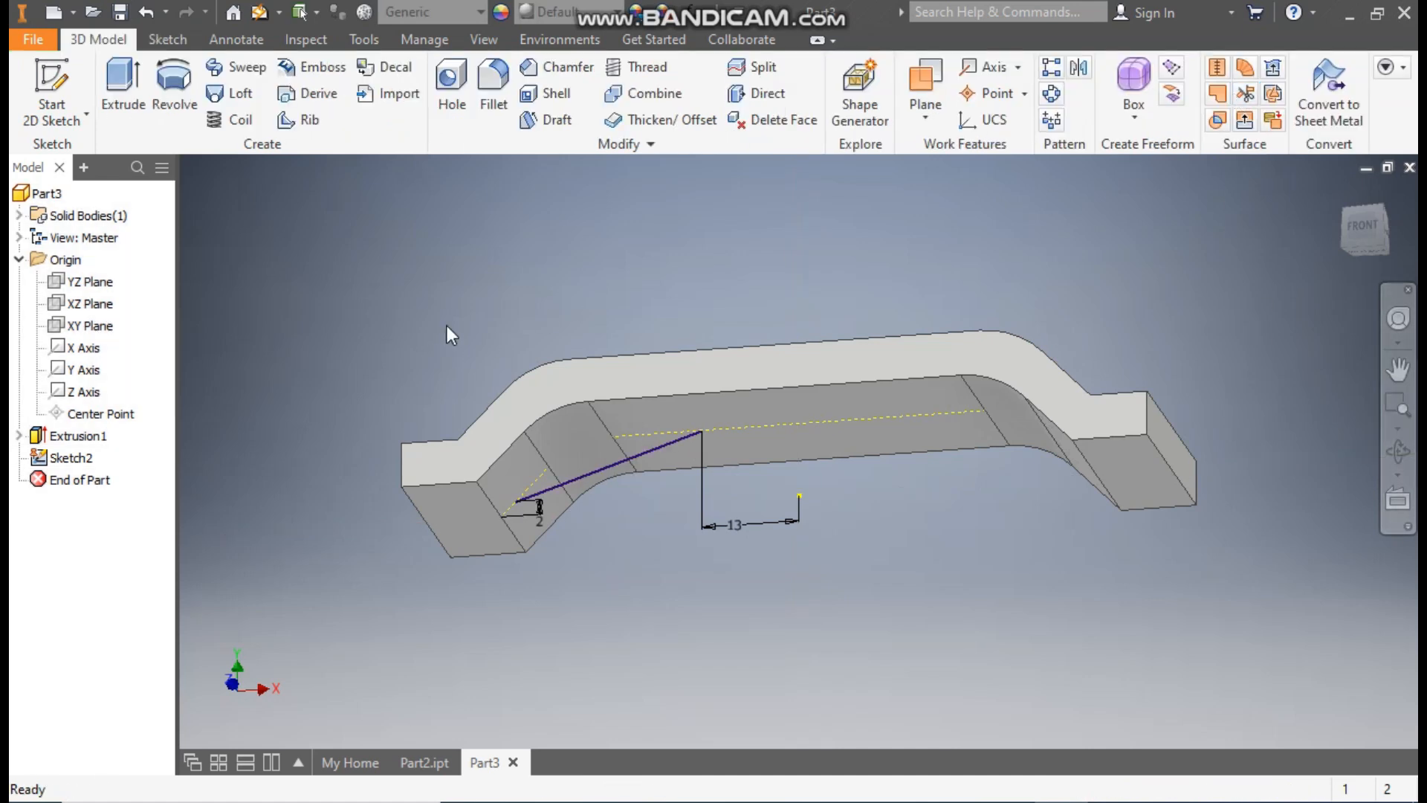
Step: Create a 5 mm thick rib from the slanted line, parallel to the sketch plane and centred on it
left_click(306, 121)
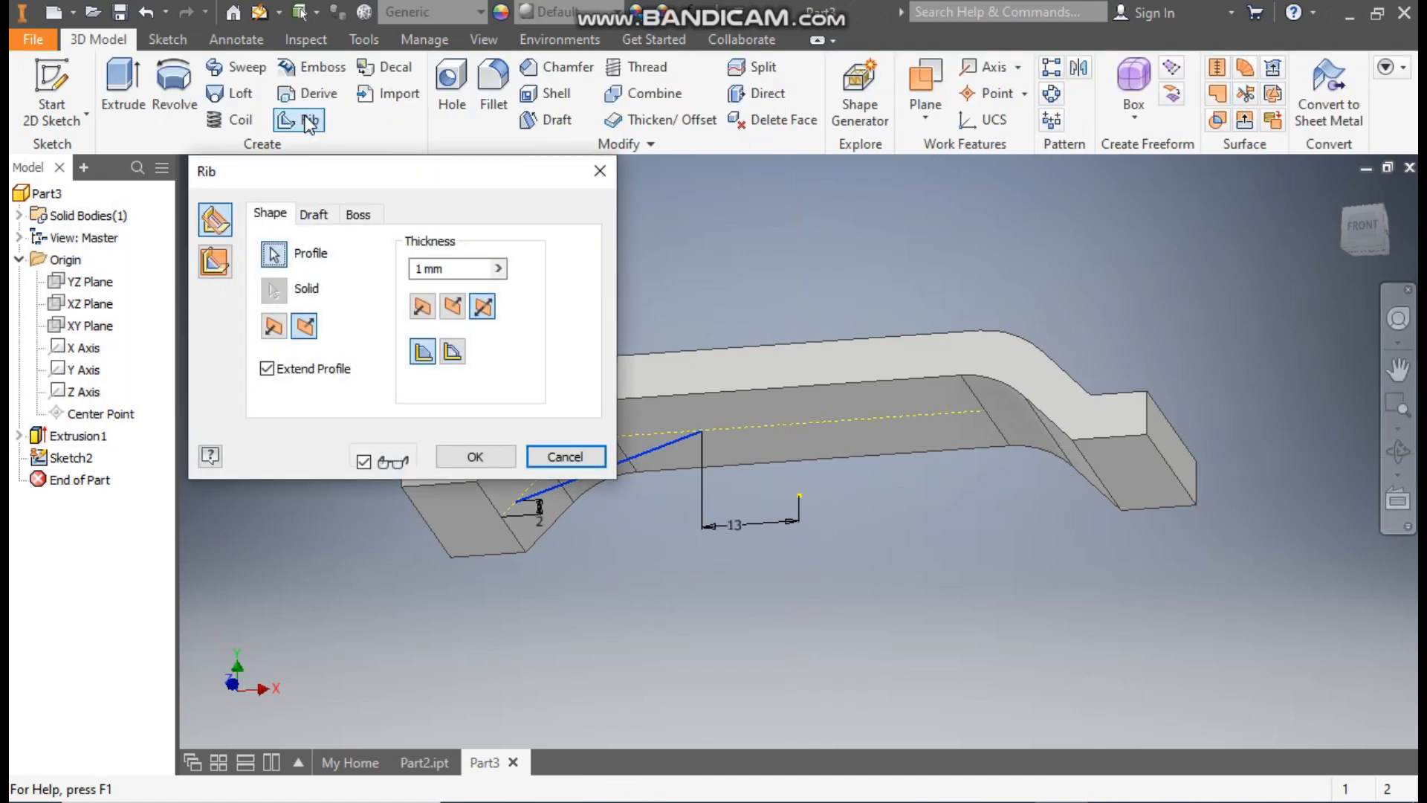
middle_click_drag(866, 262, 1112, 274)
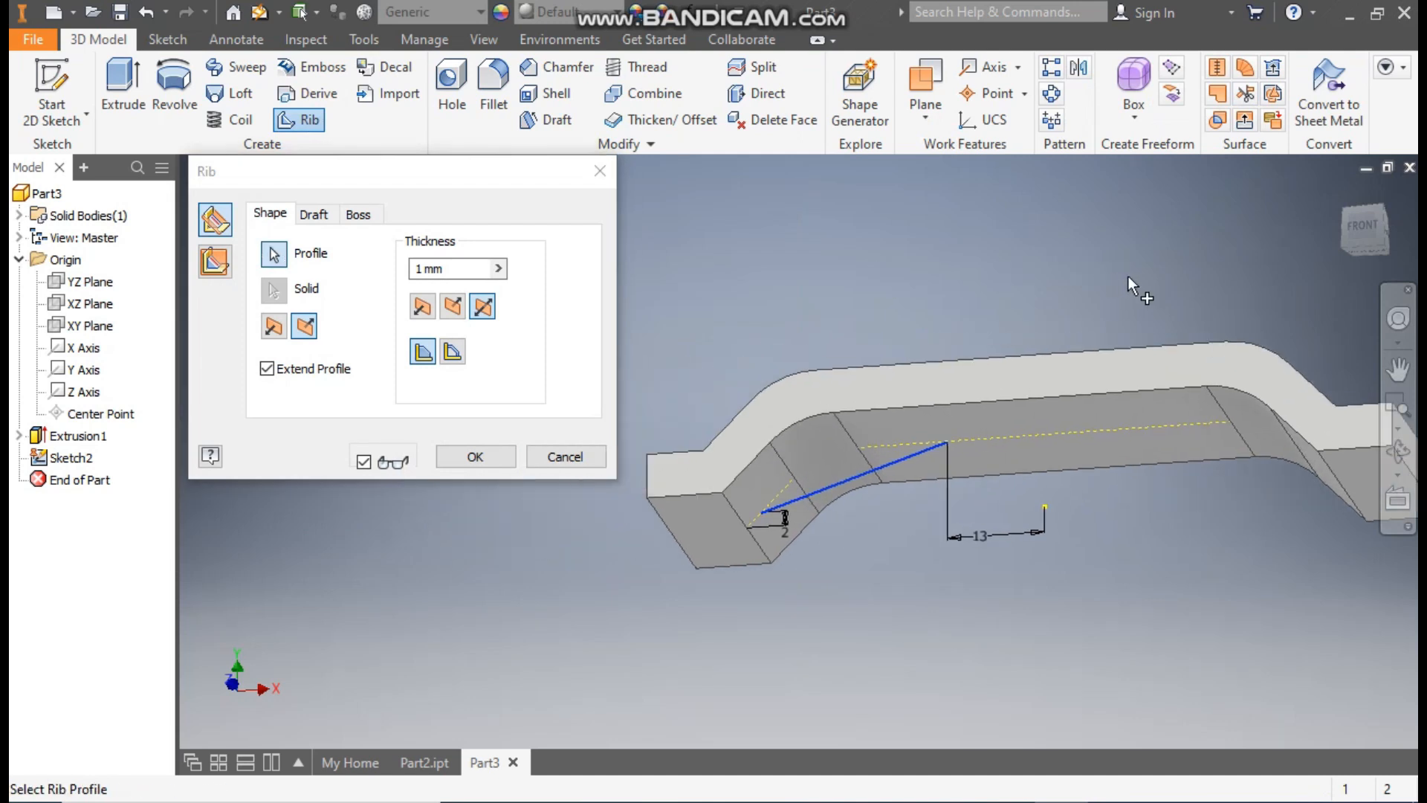
left_click(214, 263)
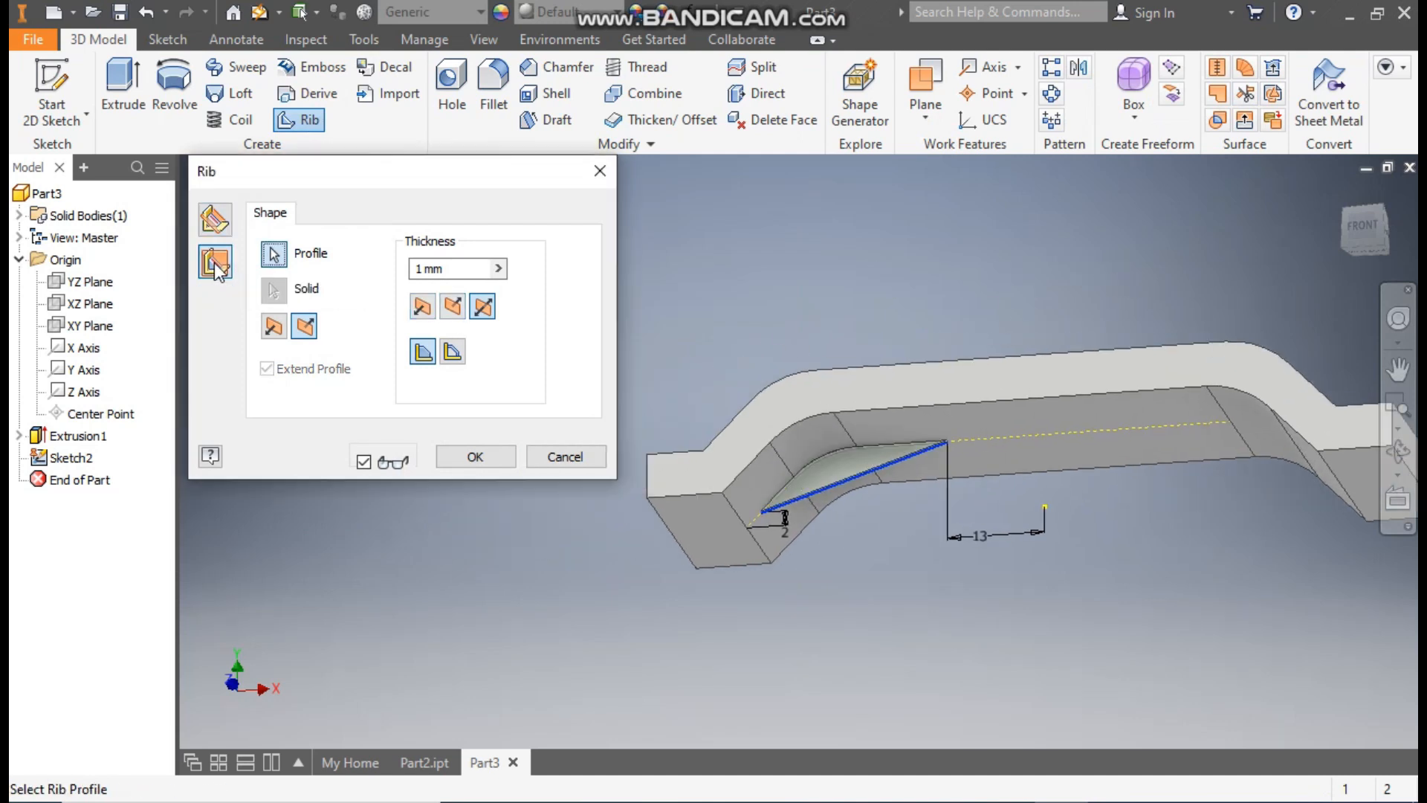
scroll(877, 480, "down", 3)
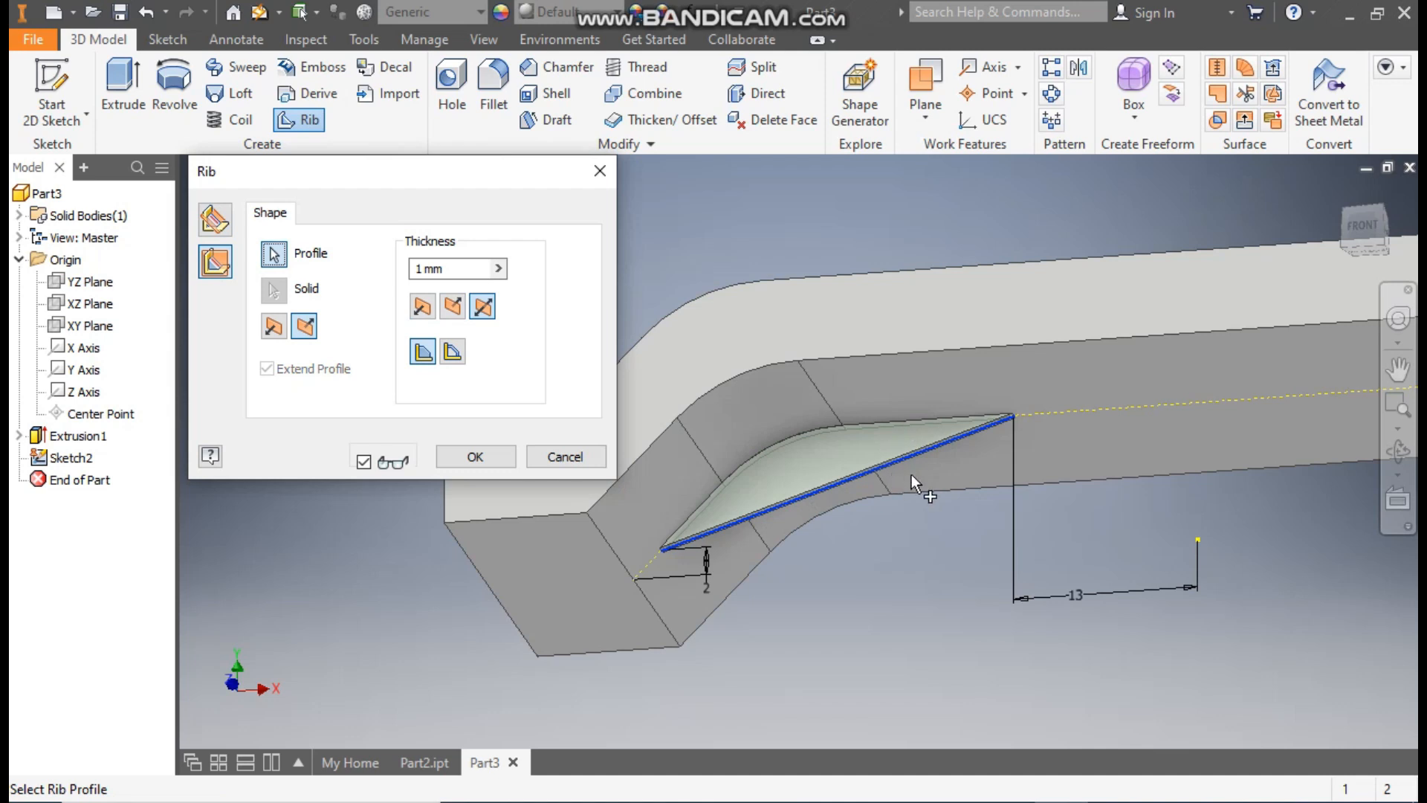
left_click(483, 311)
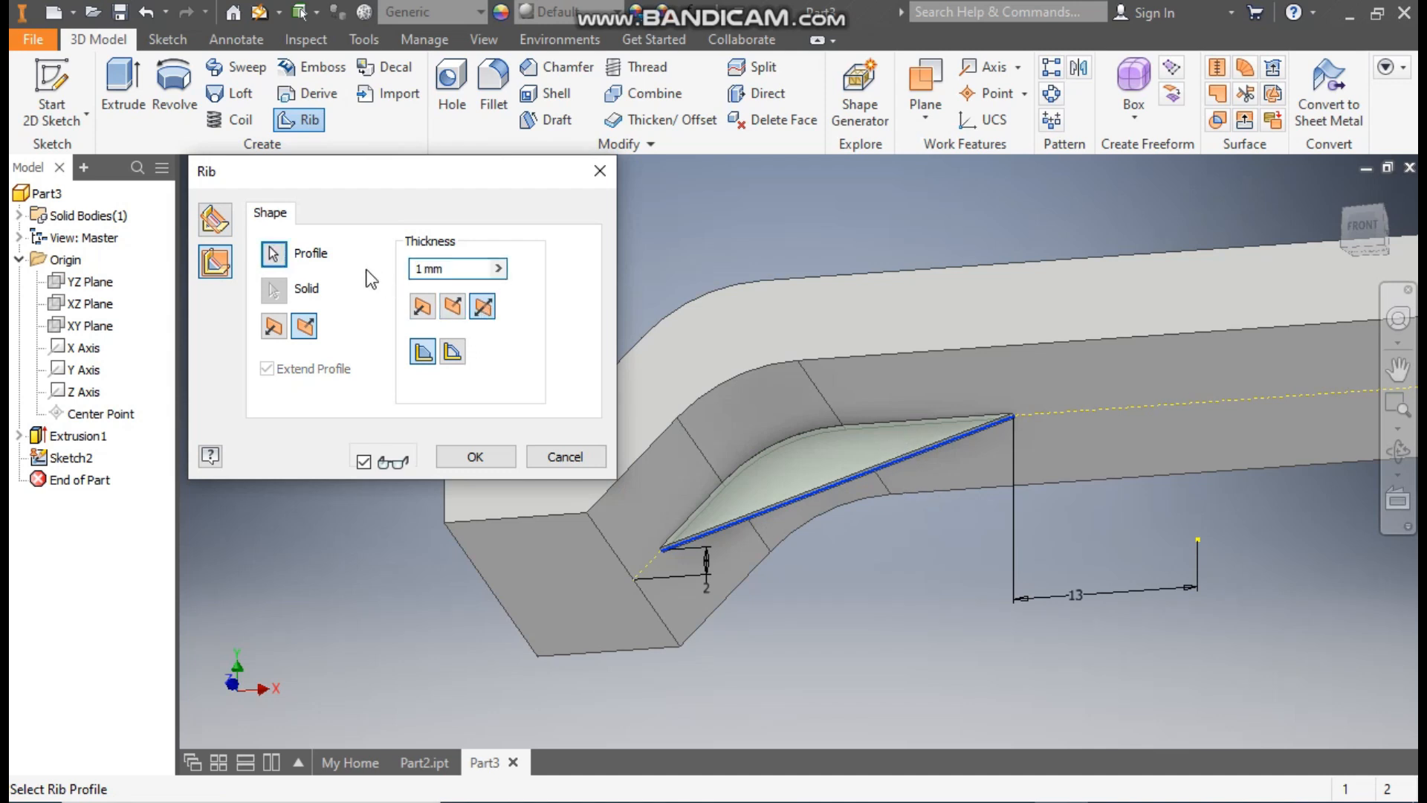
type("5")
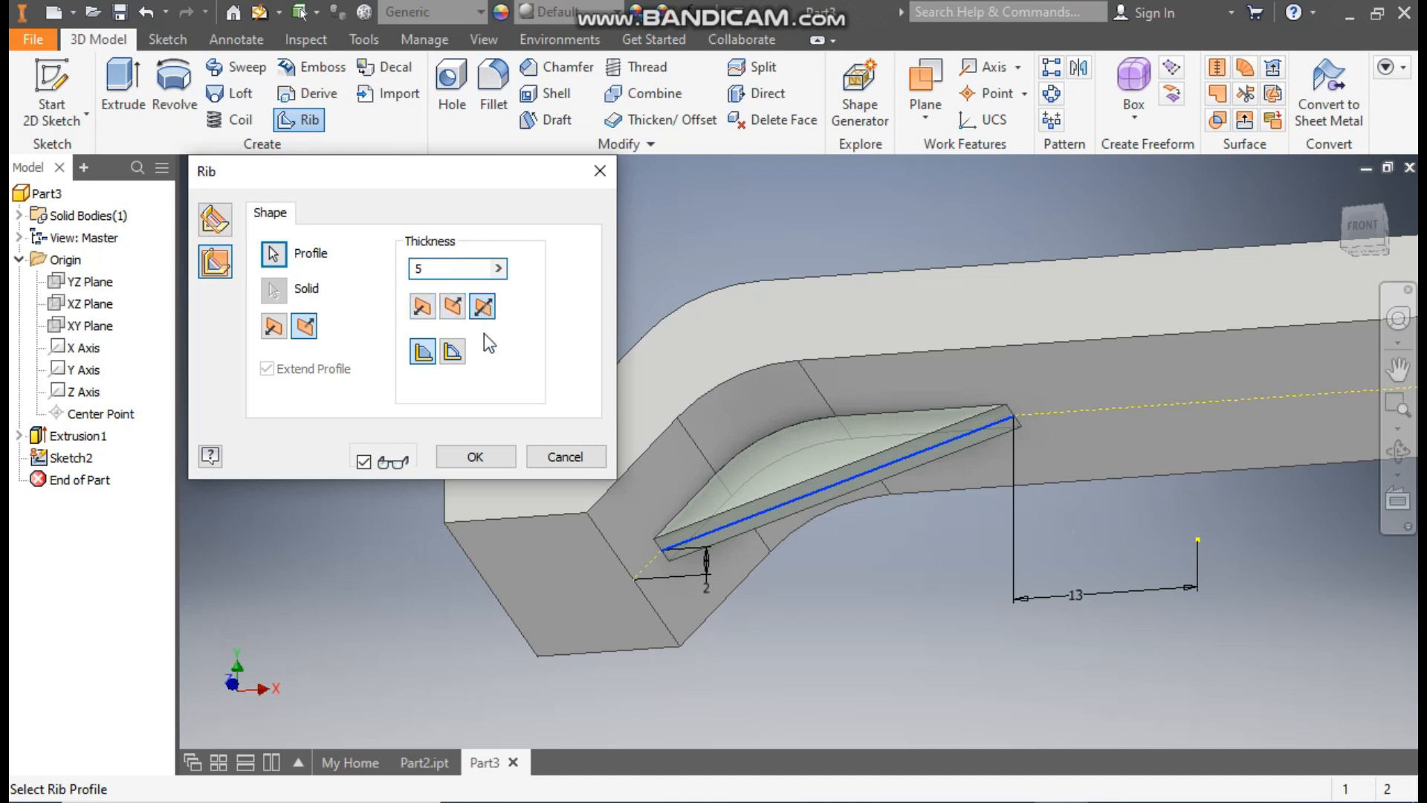
left_click(486, 452)
Step: Mirror the rib about the origin's YZ plane to the bracket's opposite leg
scroll(645, 232, "up", 3)
middle_click_drag(645, 232, 497, 260)
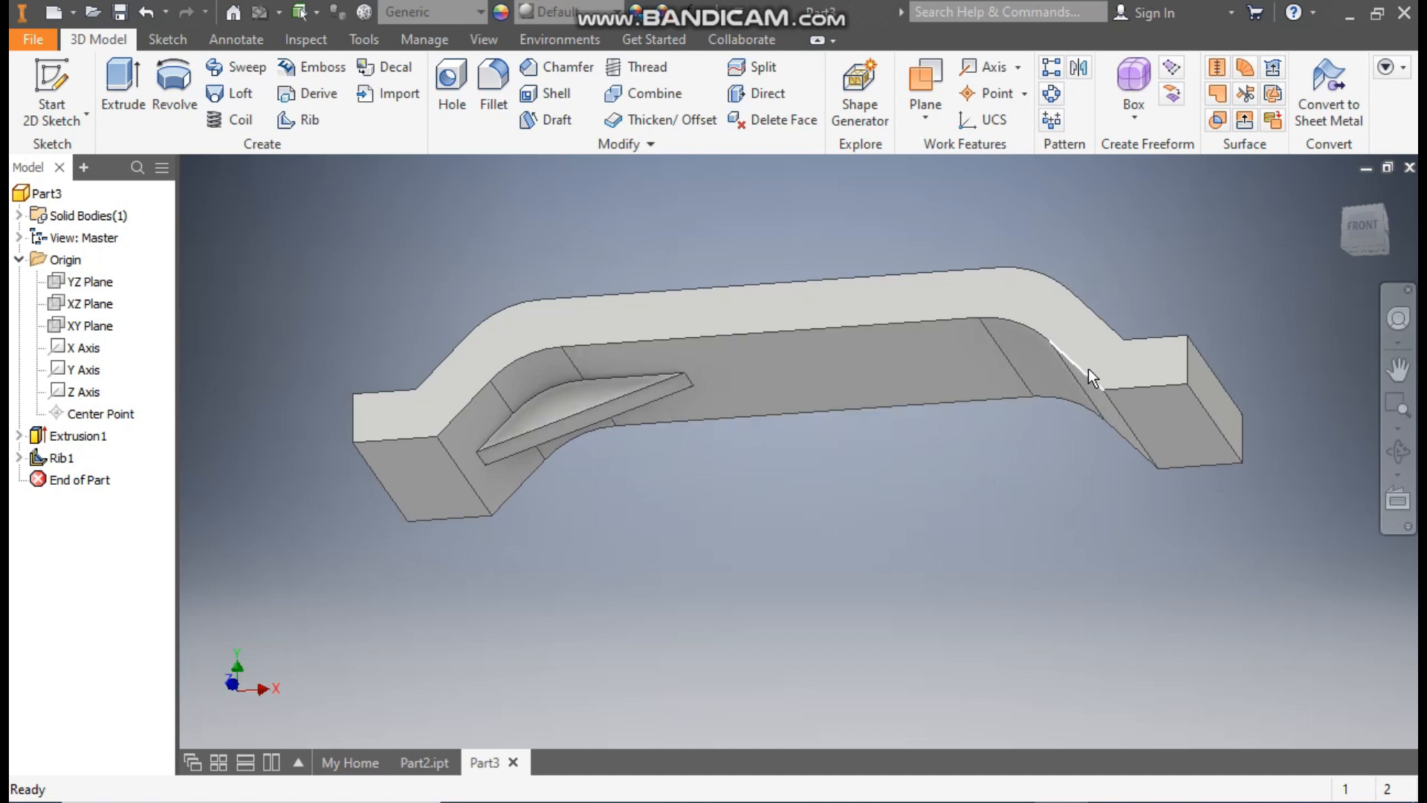
left_click(1078, 67)
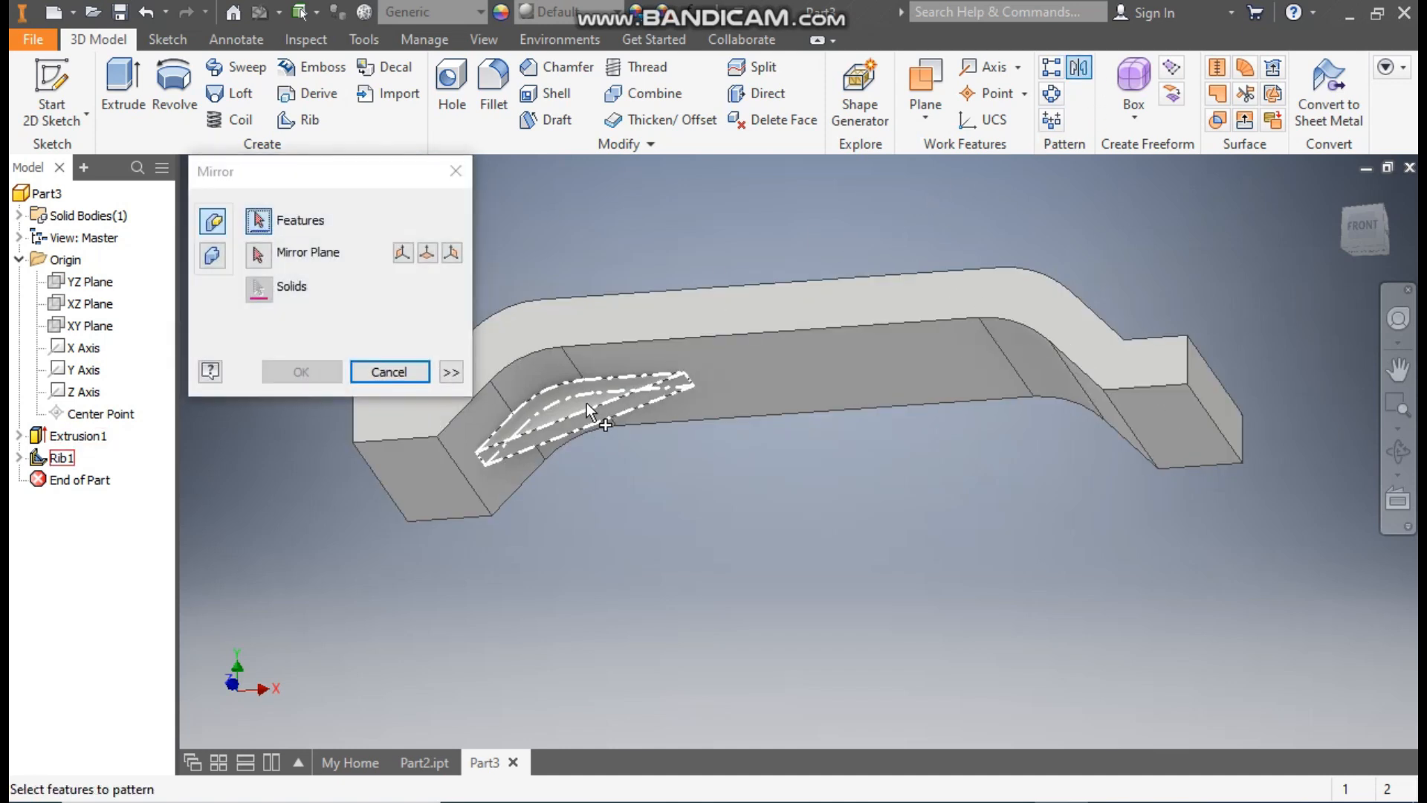
left_click(587, 402)
left_click(260, 255)
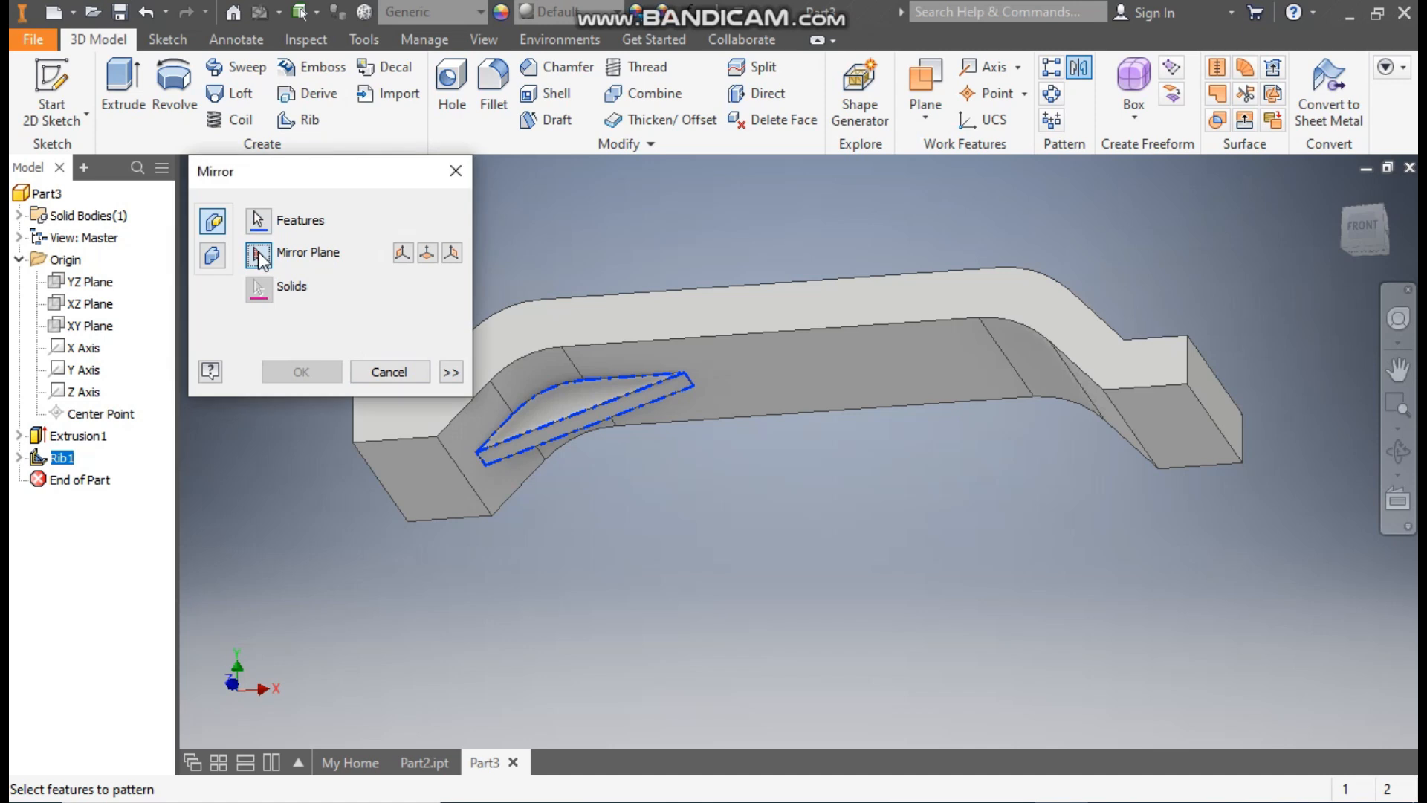
left_click(91, 285)
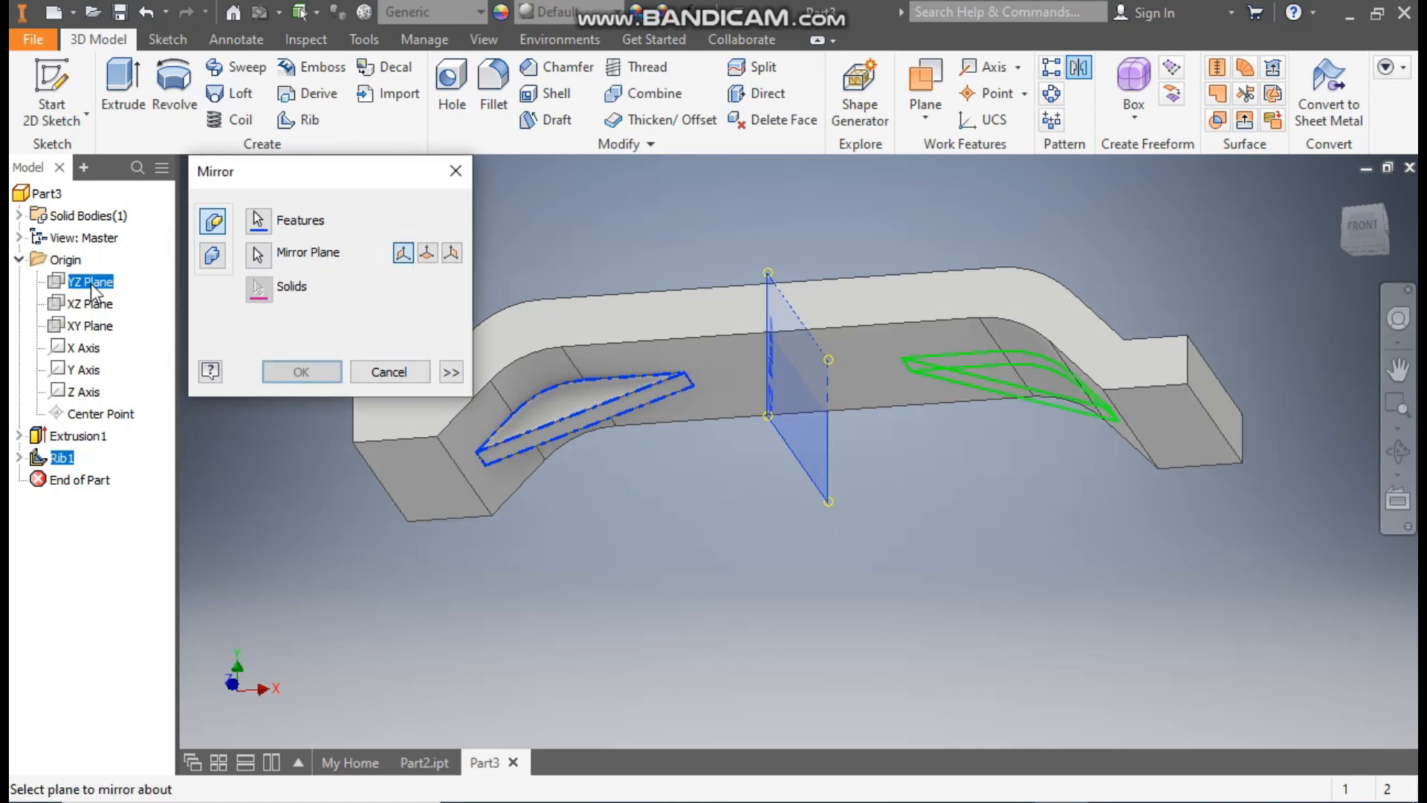
left_click(302, 372)
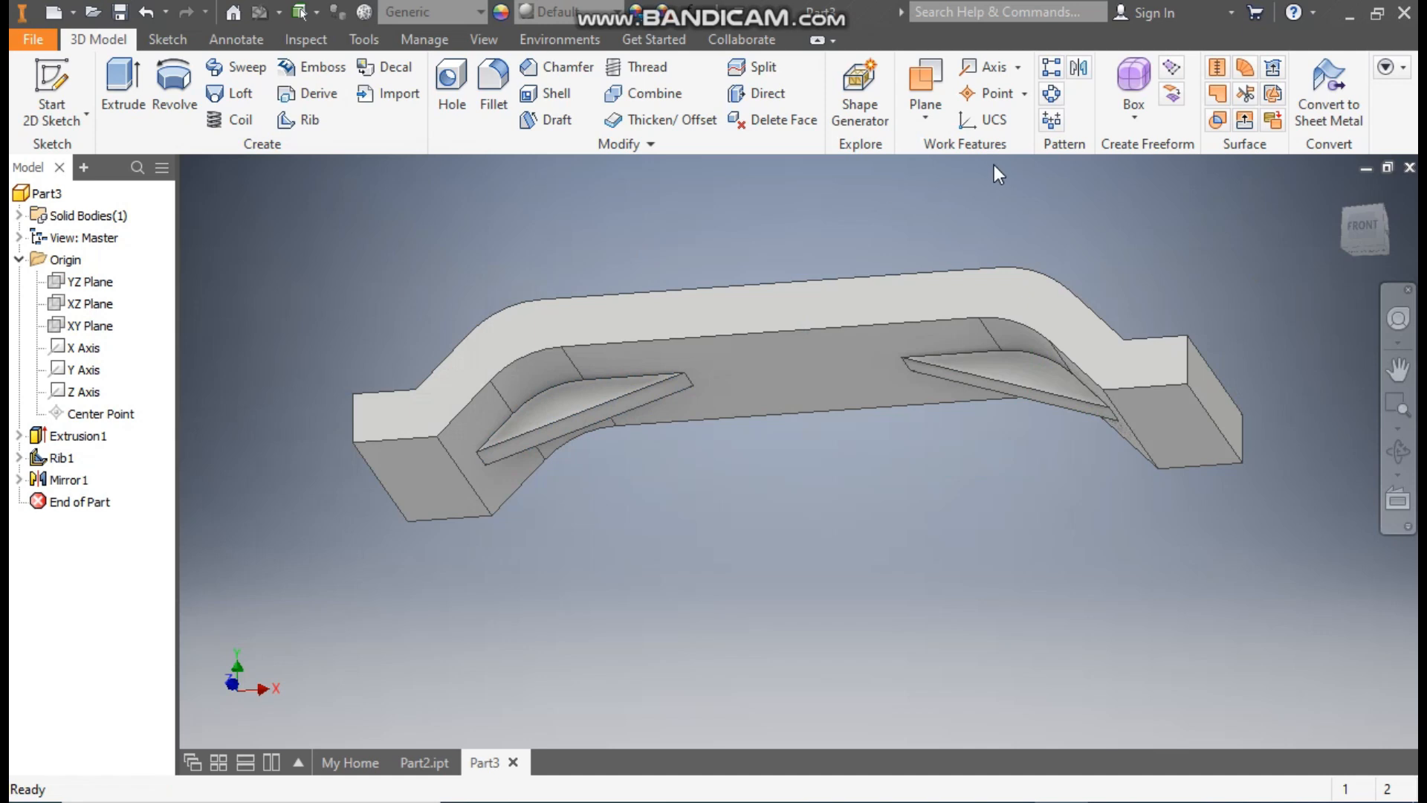
Step: Start a new sketch on the origin's XY plane of the ribbed bracket
left_click(1345, 190)
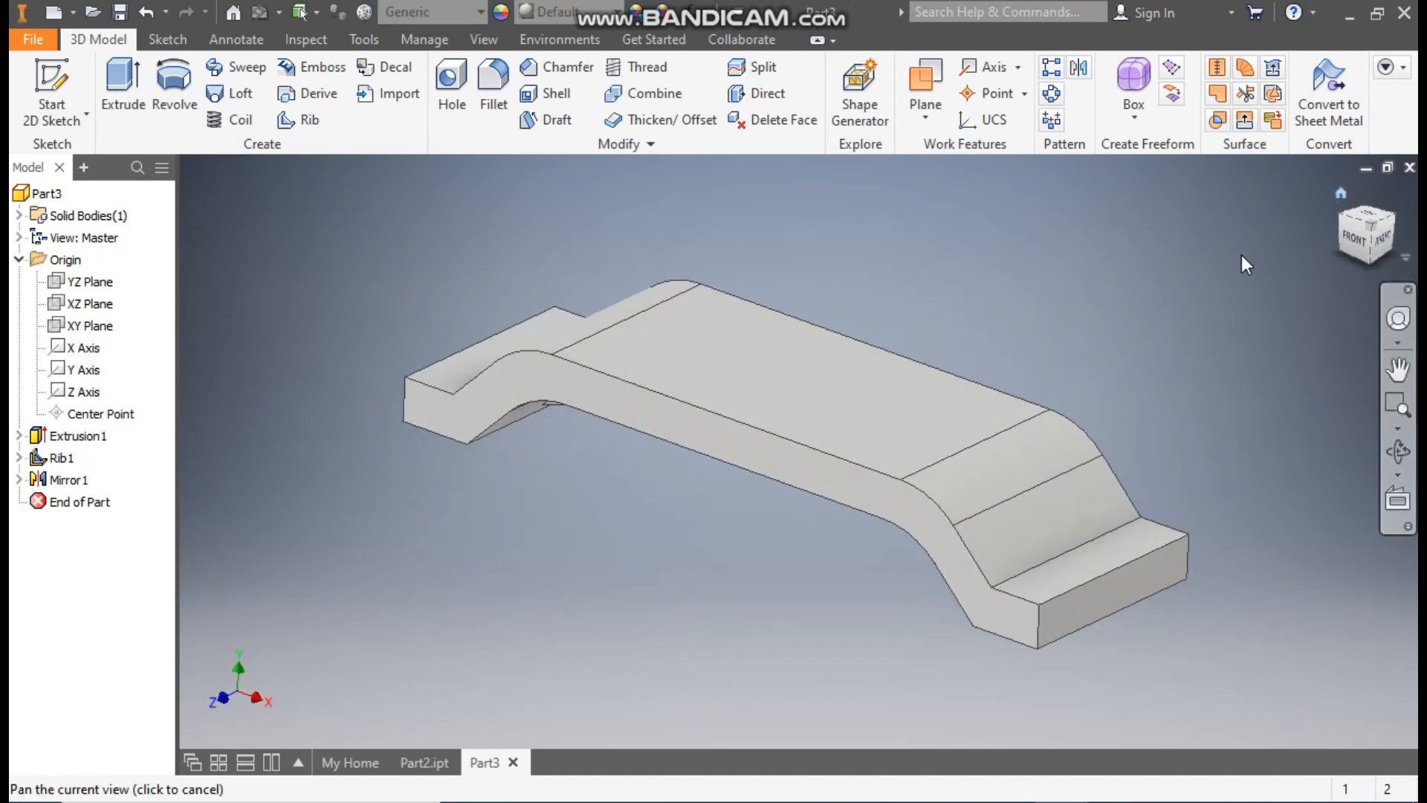
left_click(90, 327)
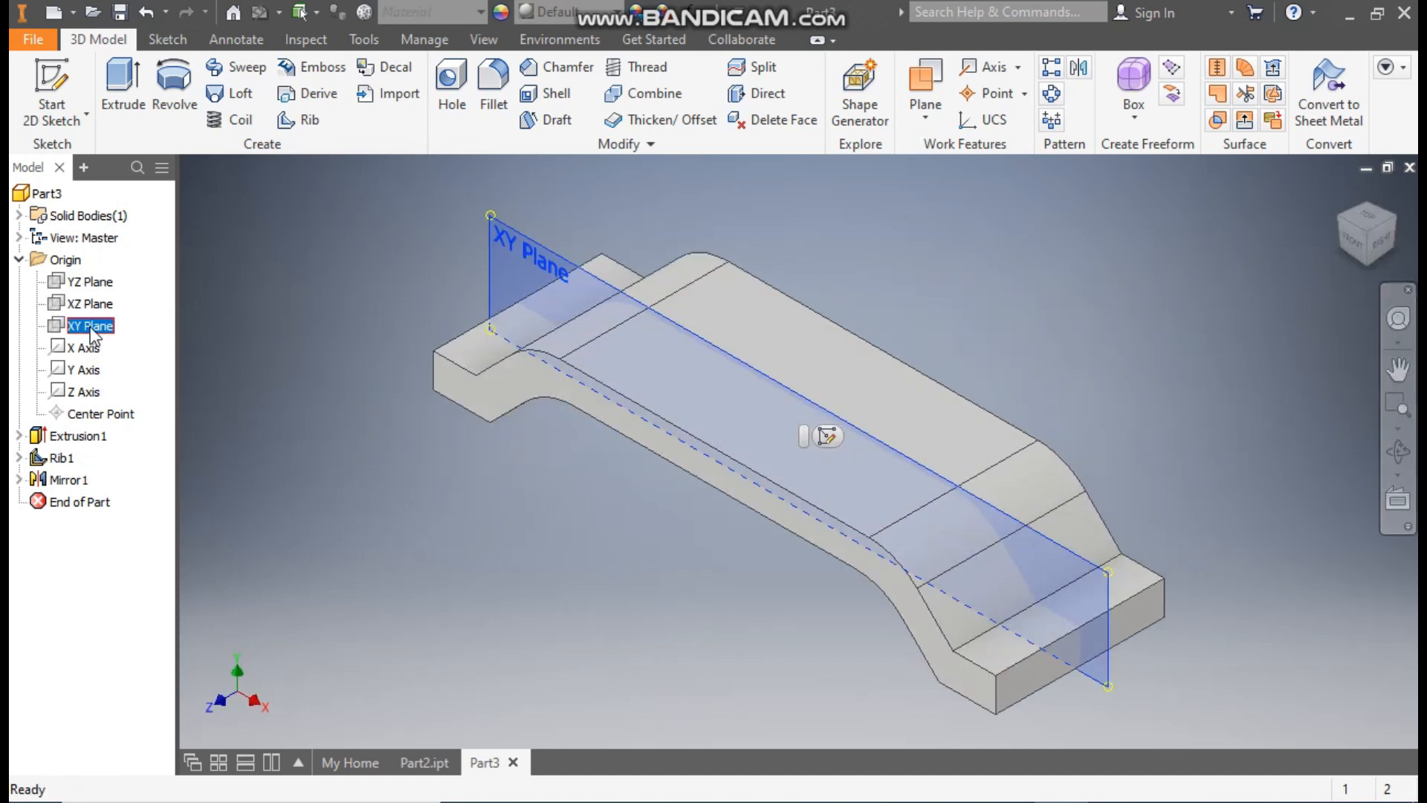
left_click(822, 436)
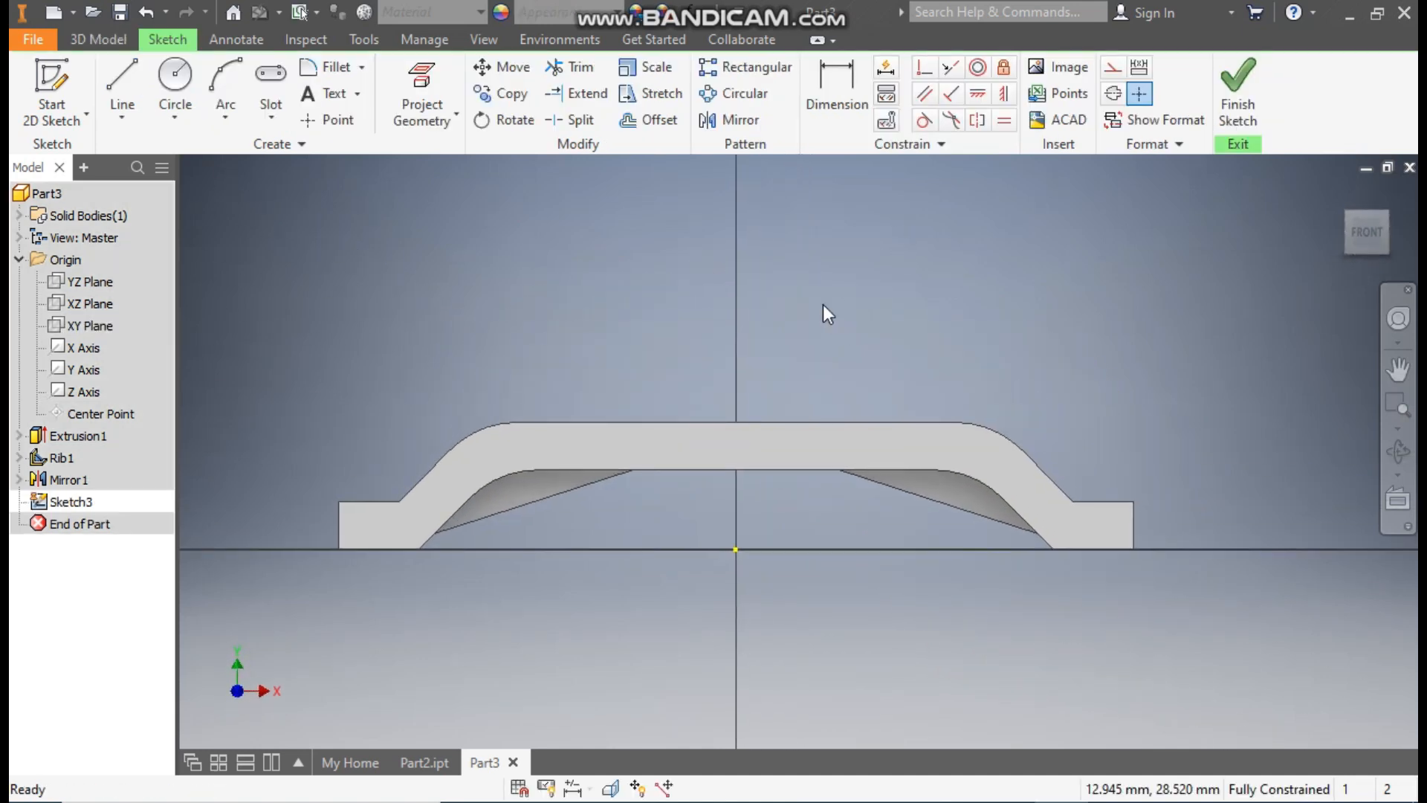
Step: Sketch a 25 mm diameter circle above the bracket's raised section, to the left of the vertical axis
left_click(171, 81)
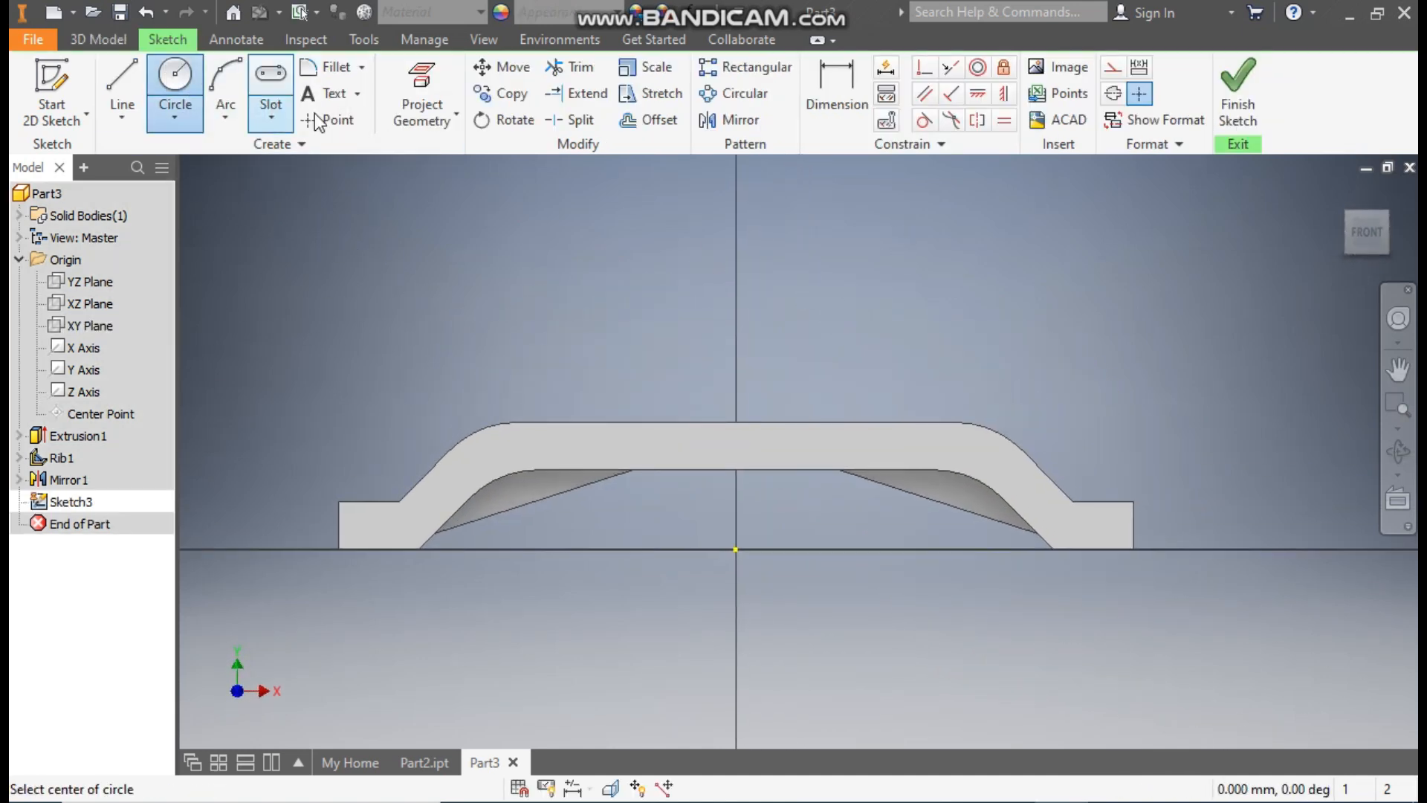
left_click(559, 261)
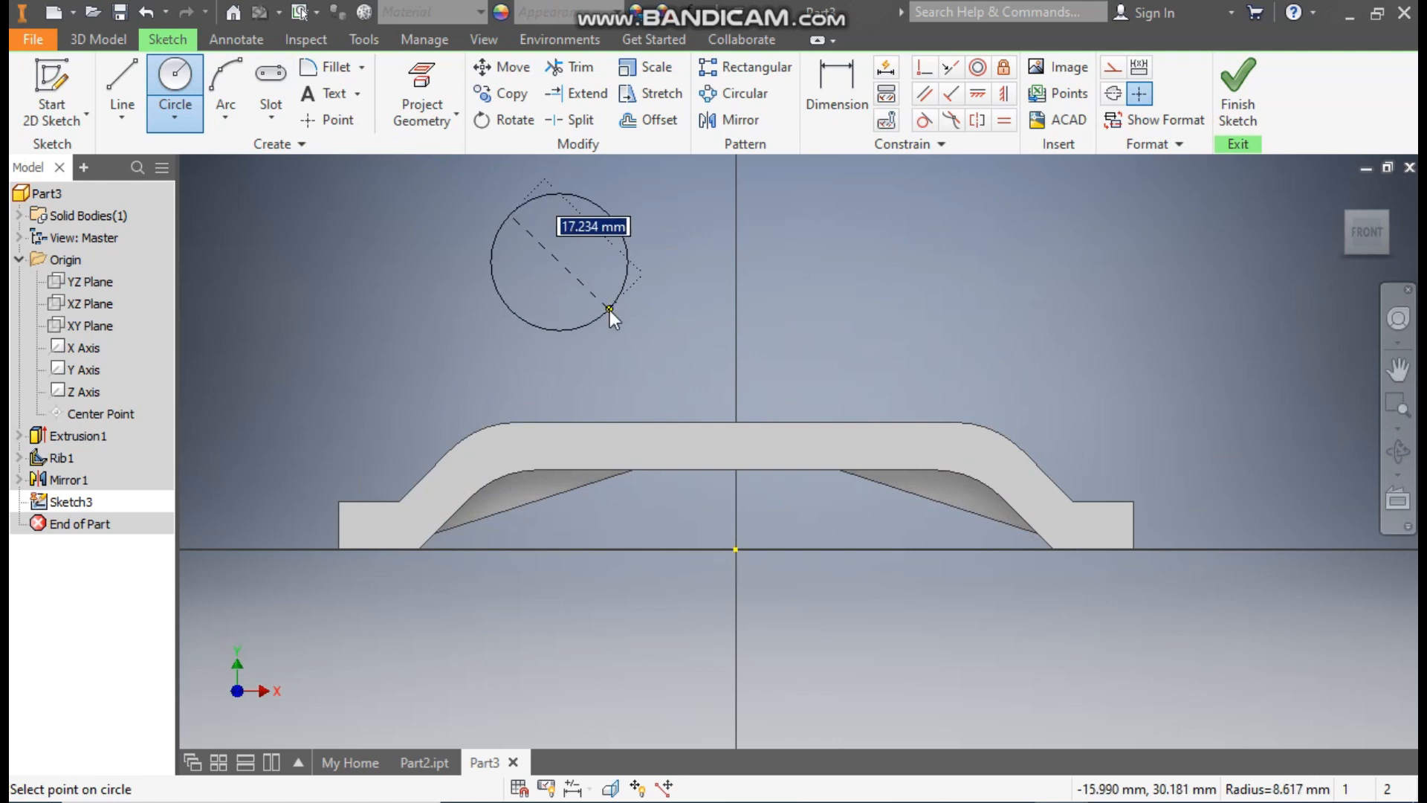
type("25")
key("Return")
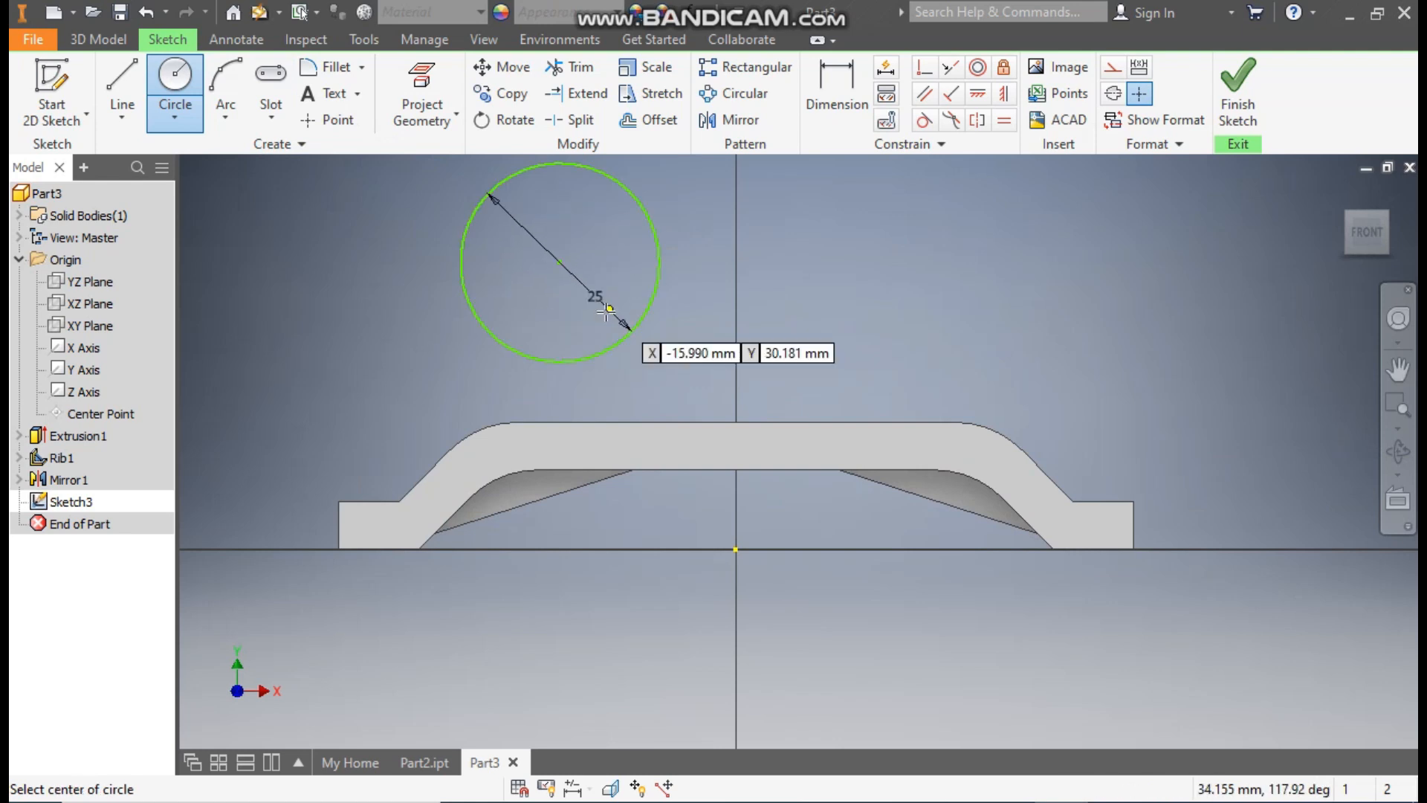
Step: Sketch a 15 mm diameter circle concentric with the 25 mm circle
left_click(559, 262)
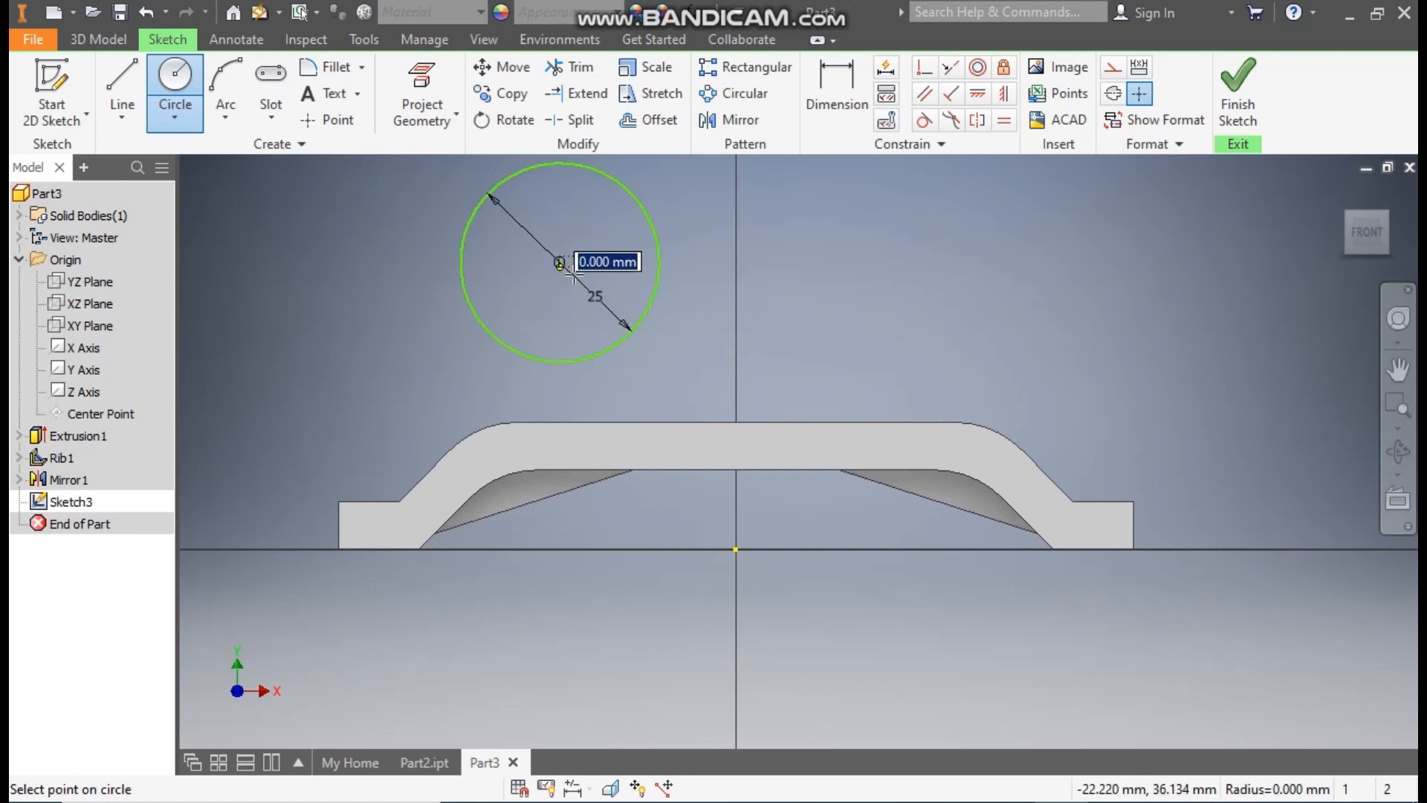
type("15")
key("Tab")
key("Return")
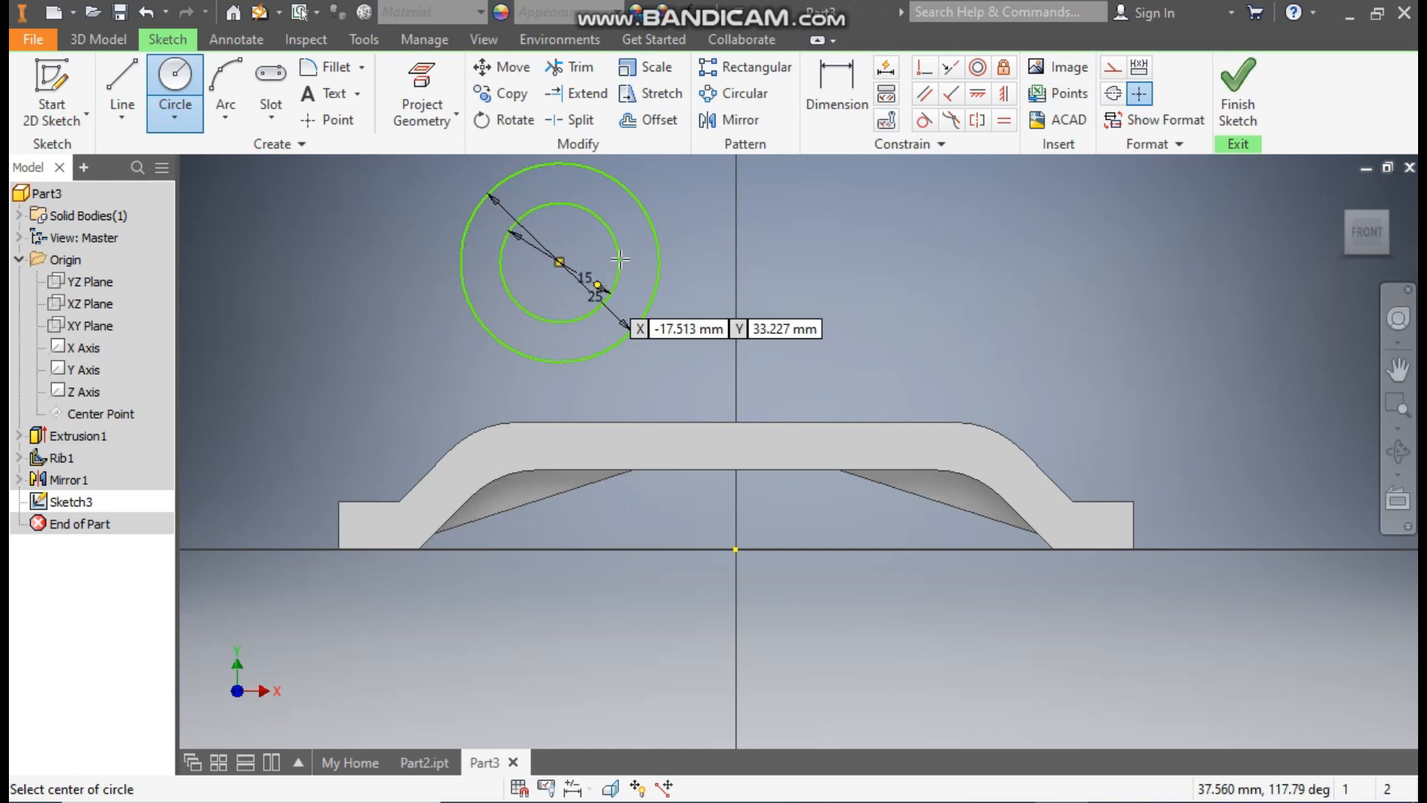
Step: Dimension the circles' common centre 34.41 mm vertically above the origin
left_click(842, 78)
left_click(560, 262)
left_click(737, 549)
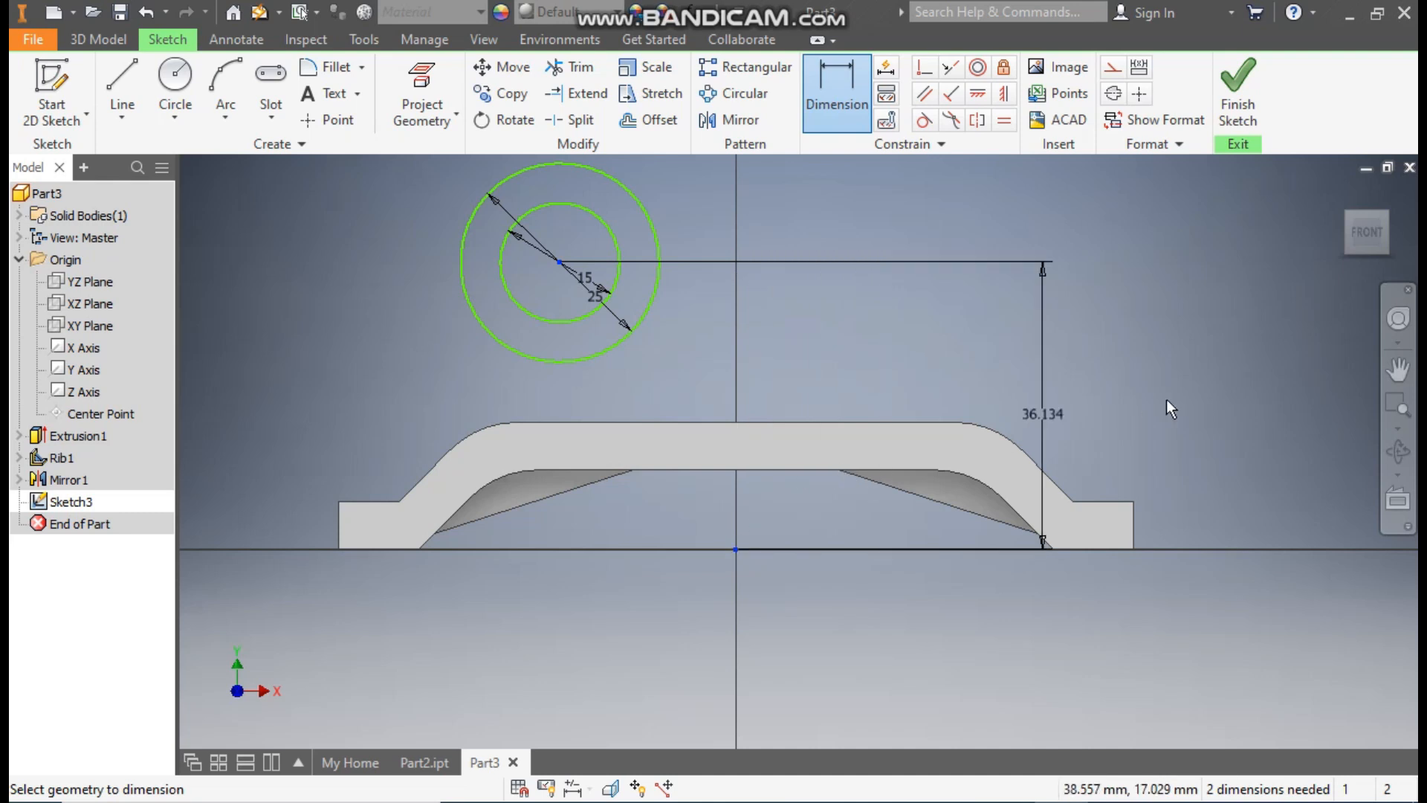
left_click(1238, 400)
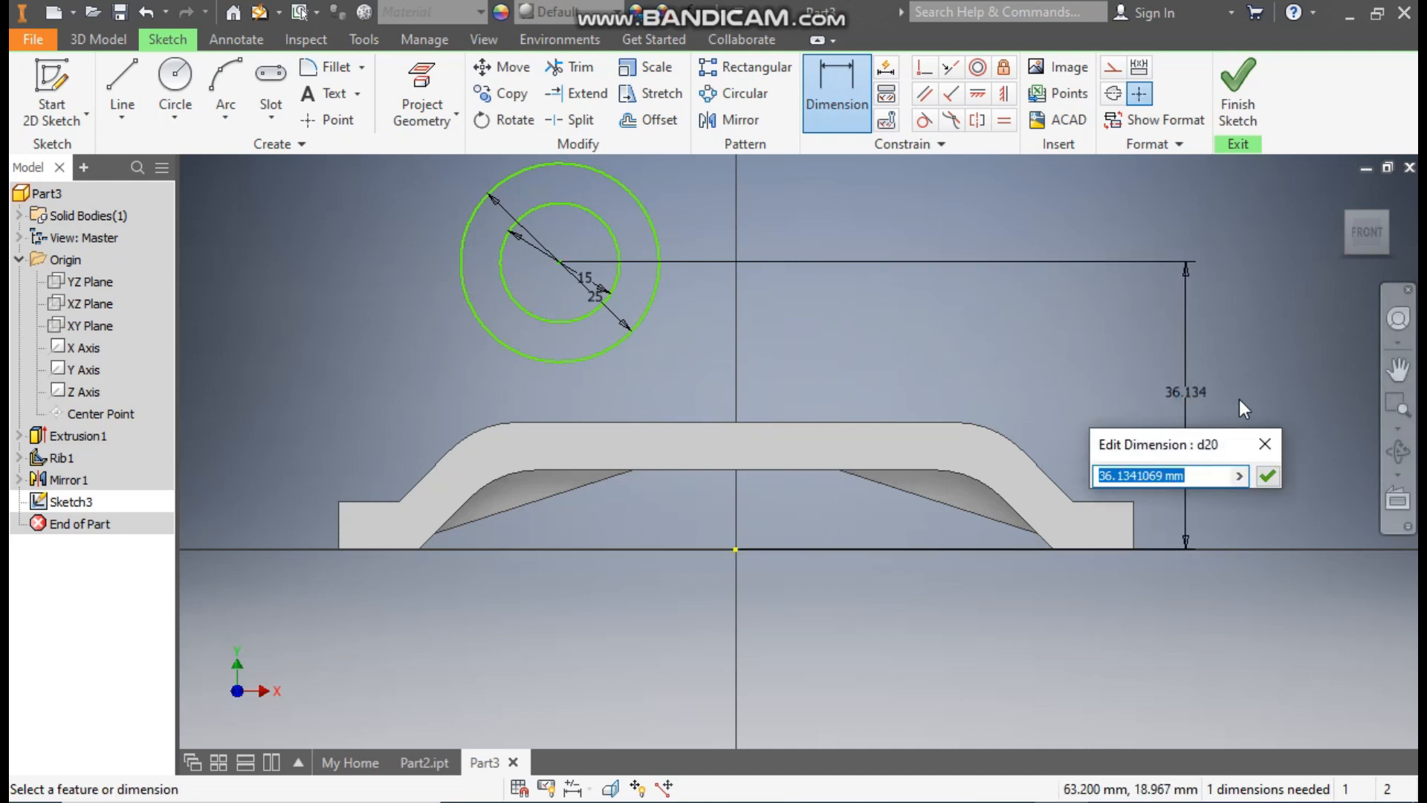
type("34.41")
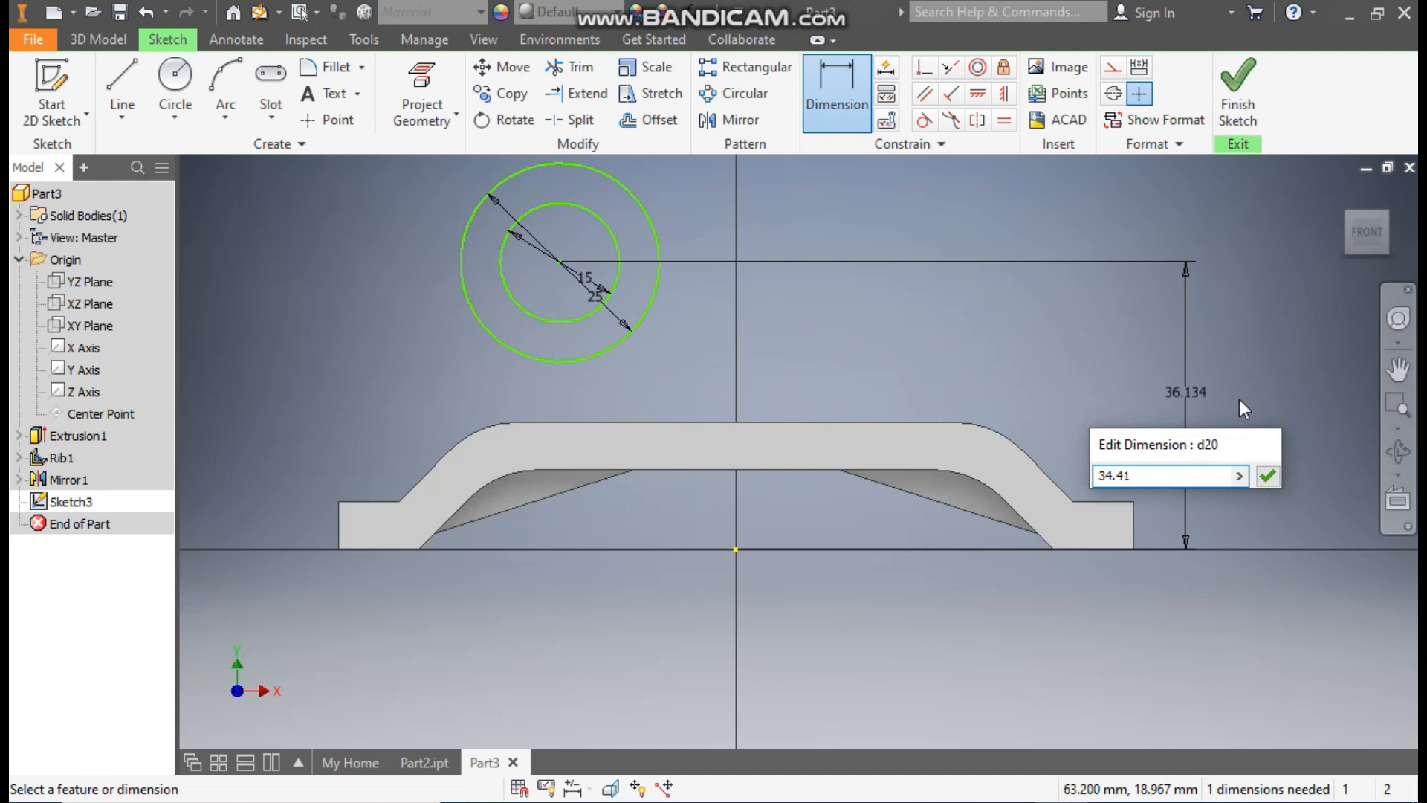
key("Return")
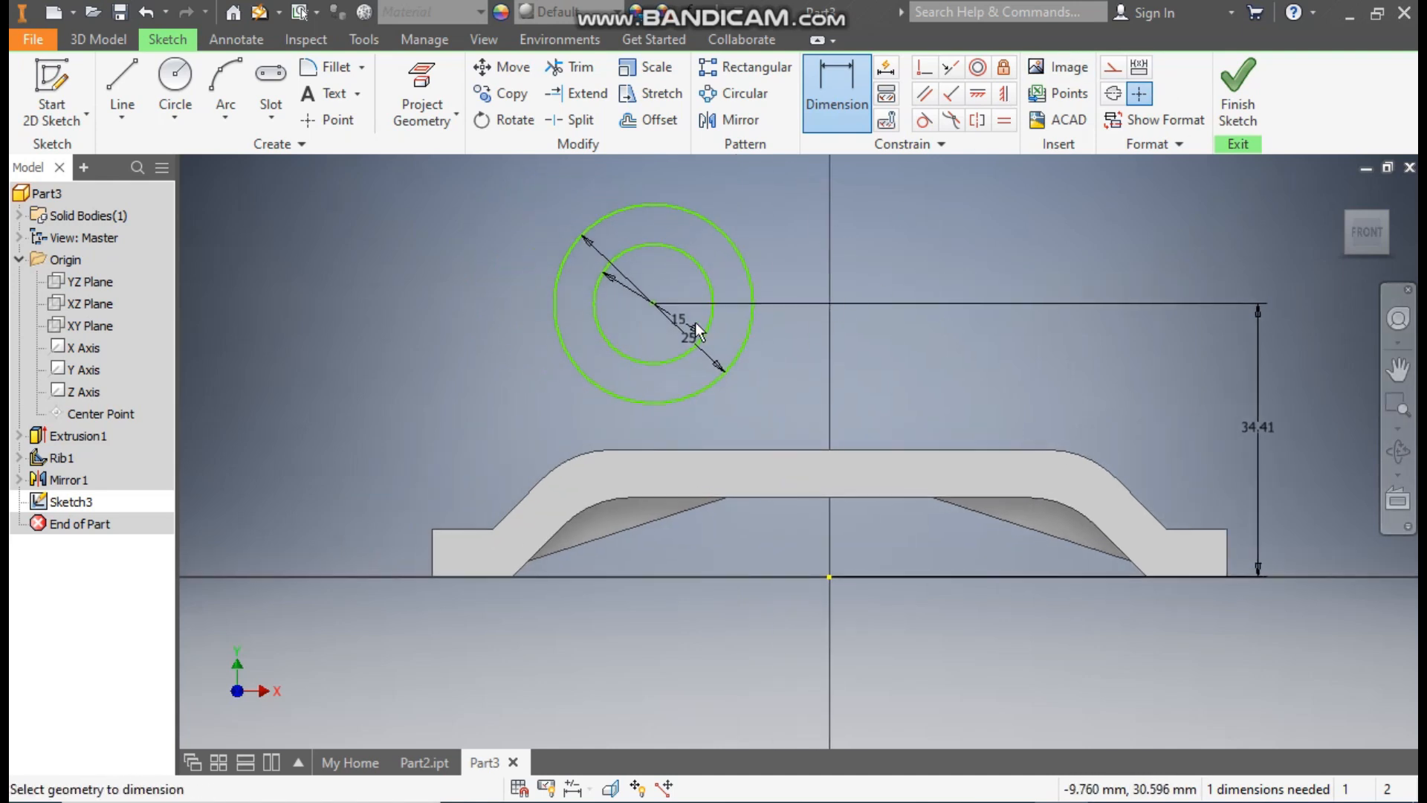
Step: Dimension the circles' common centre 21 mm horizontally from the origin
left_click(651, 304)
left_click(829, 577)
left_click(819, 180)
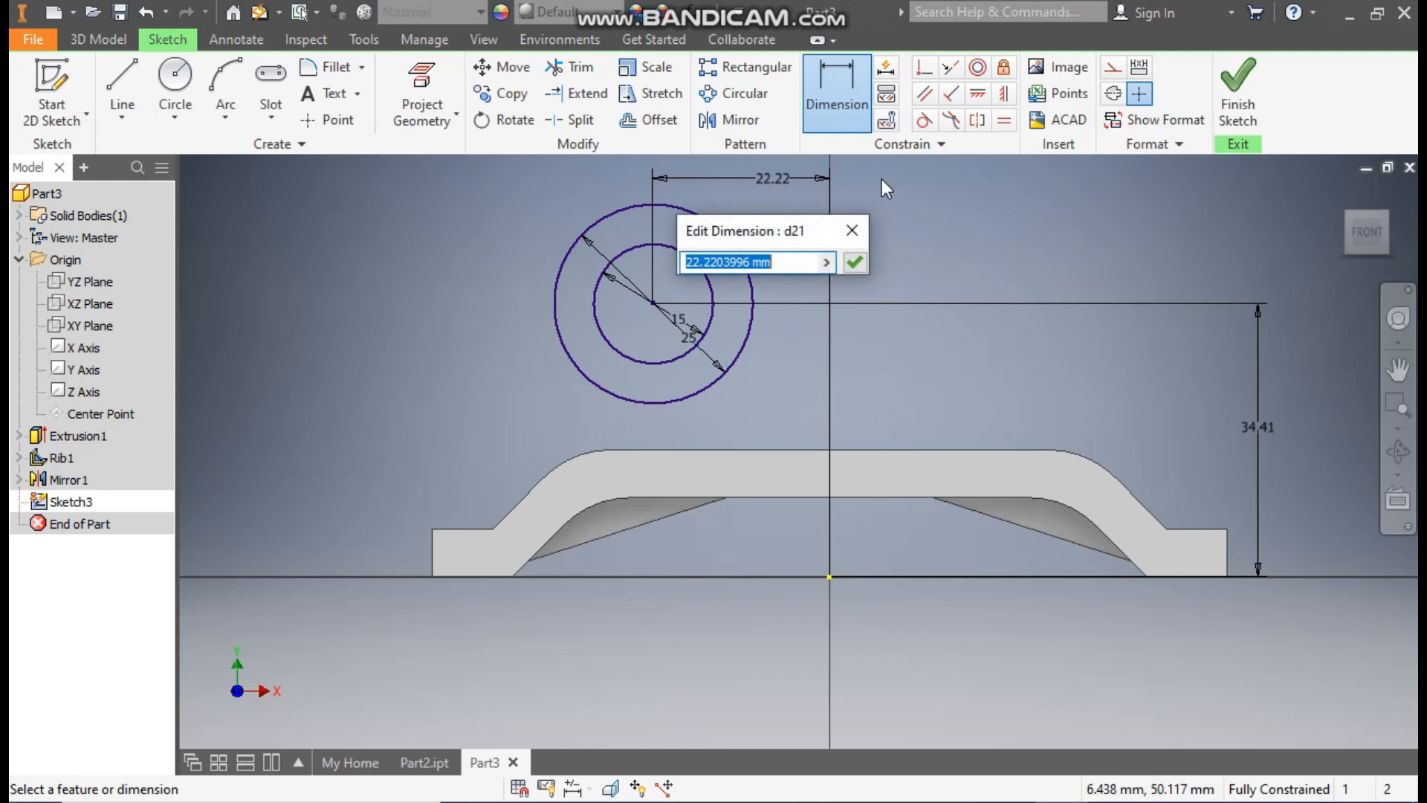
type("21")
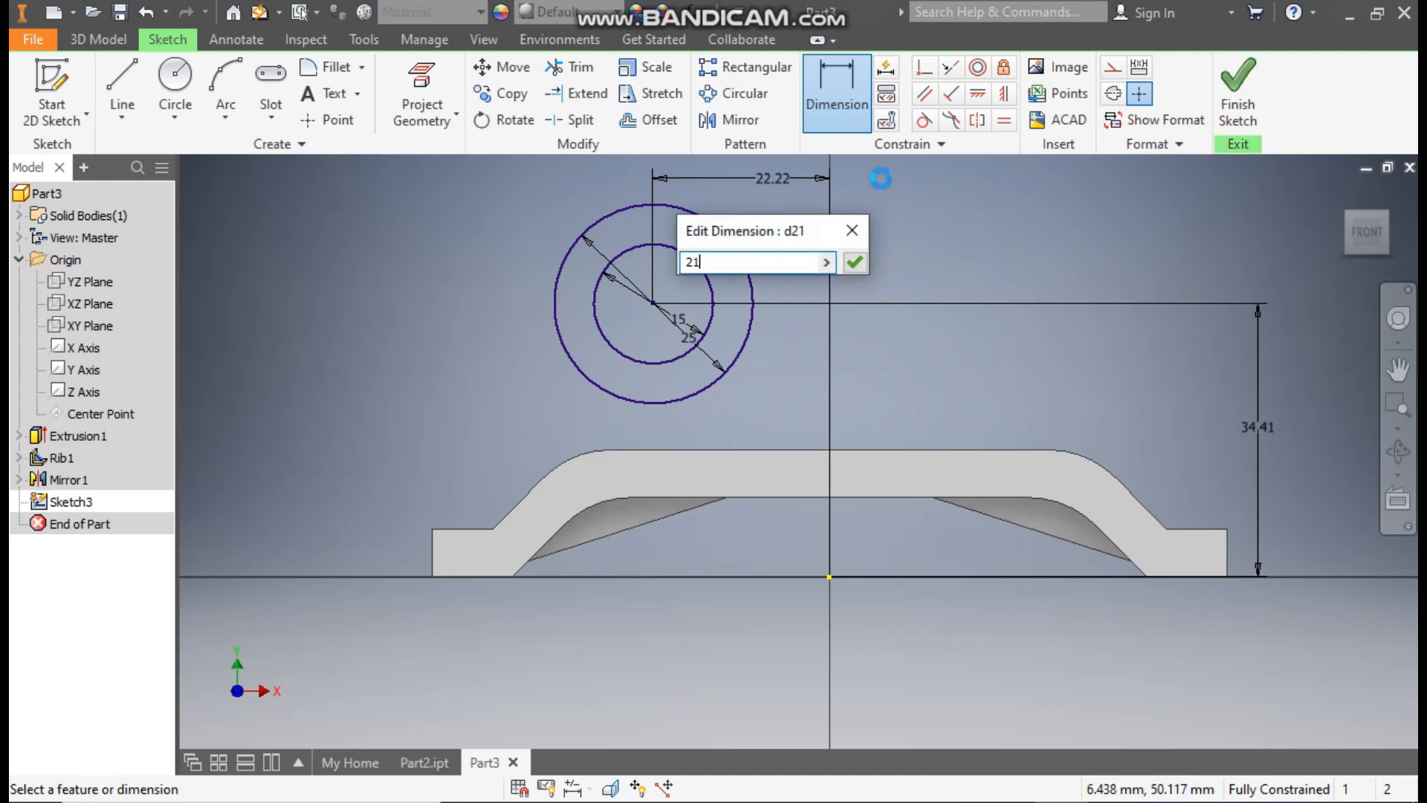
key("Return")
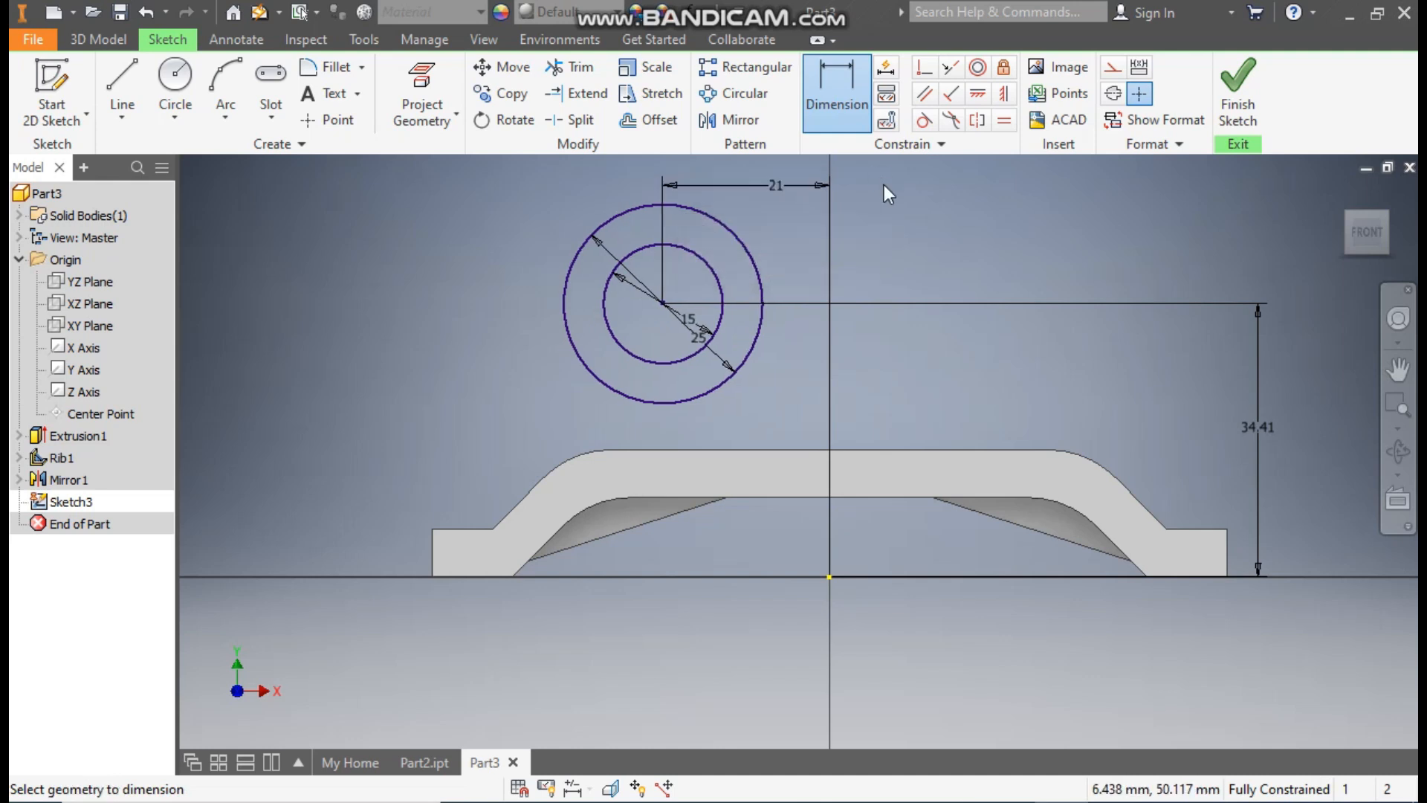
Step: Finish the sketch and extrude the ring between the two circles symmetrically about the sketch plane
left_click(1245, 80)
left_click(114, 83)
left_click(706, 228)
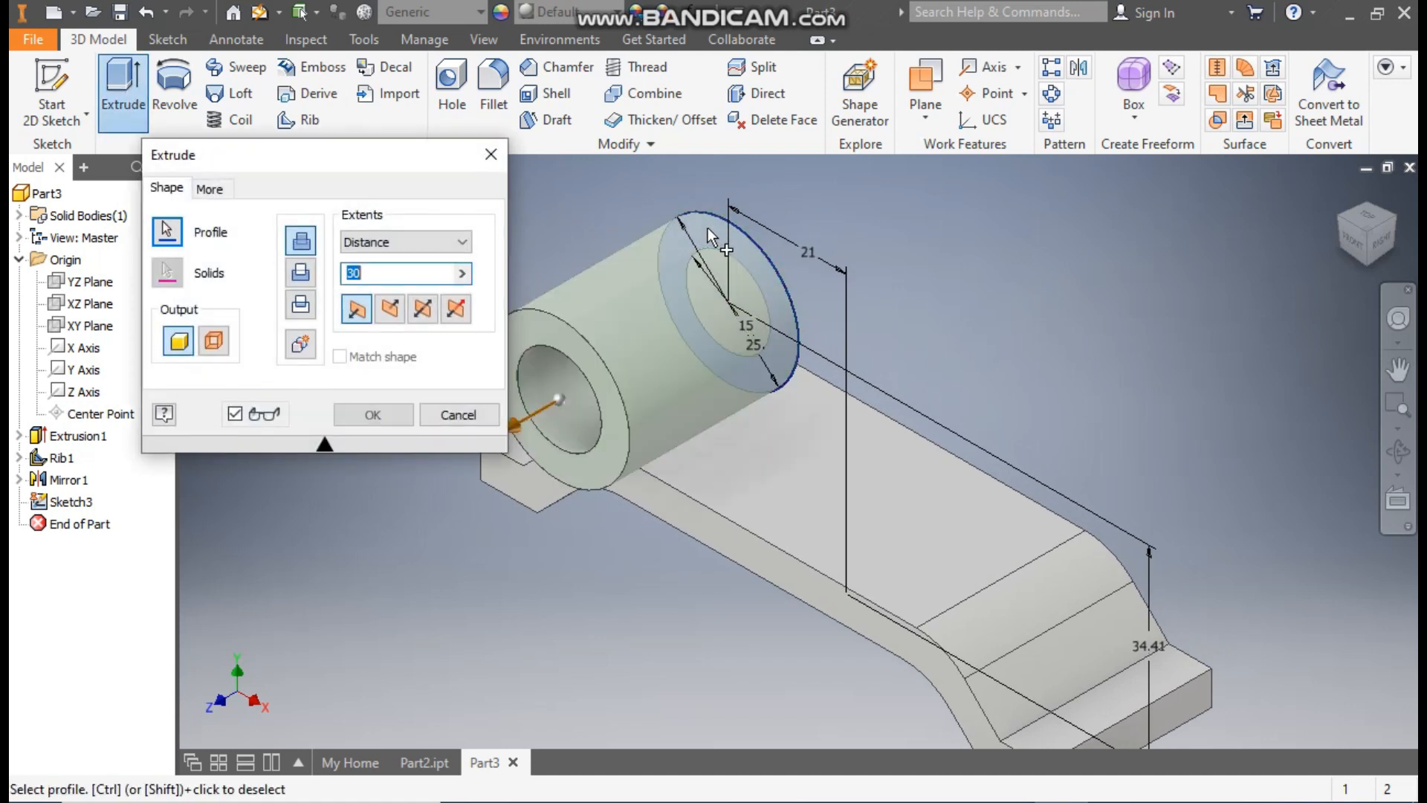
left_click(421, 310)
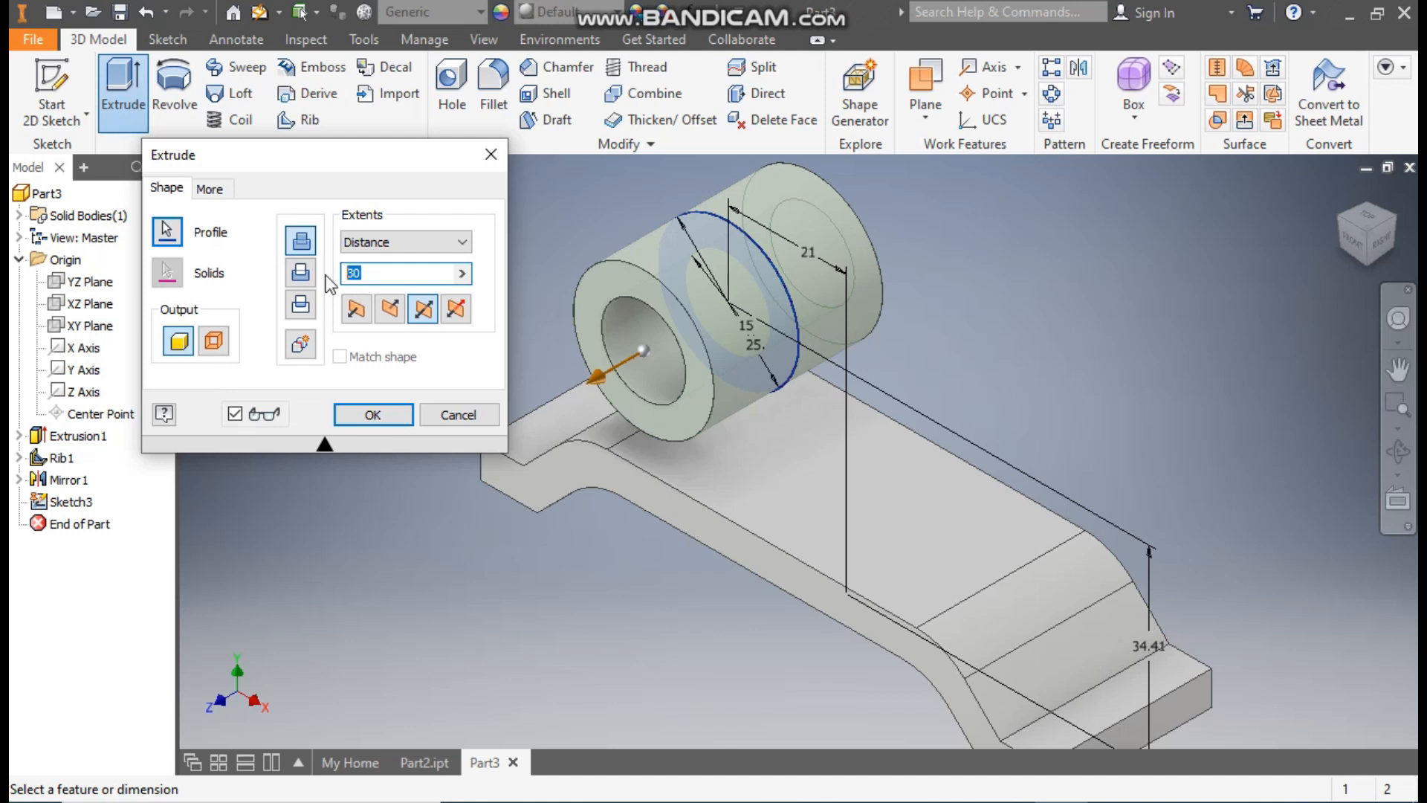
key("Return")
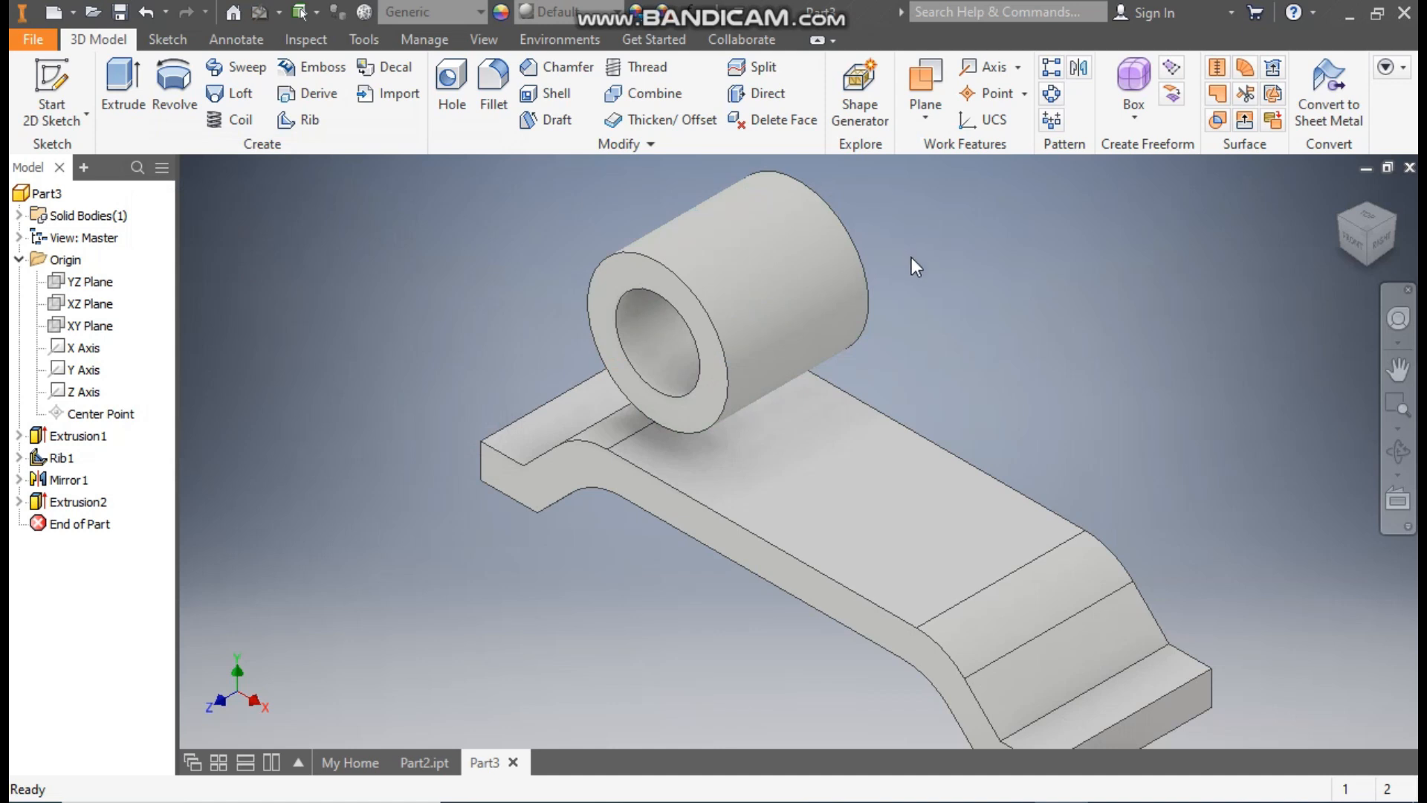
Step: Start a new sketch on the bracket's flat raised top face and switch the visual style to wireframe
left_click(823, 456)
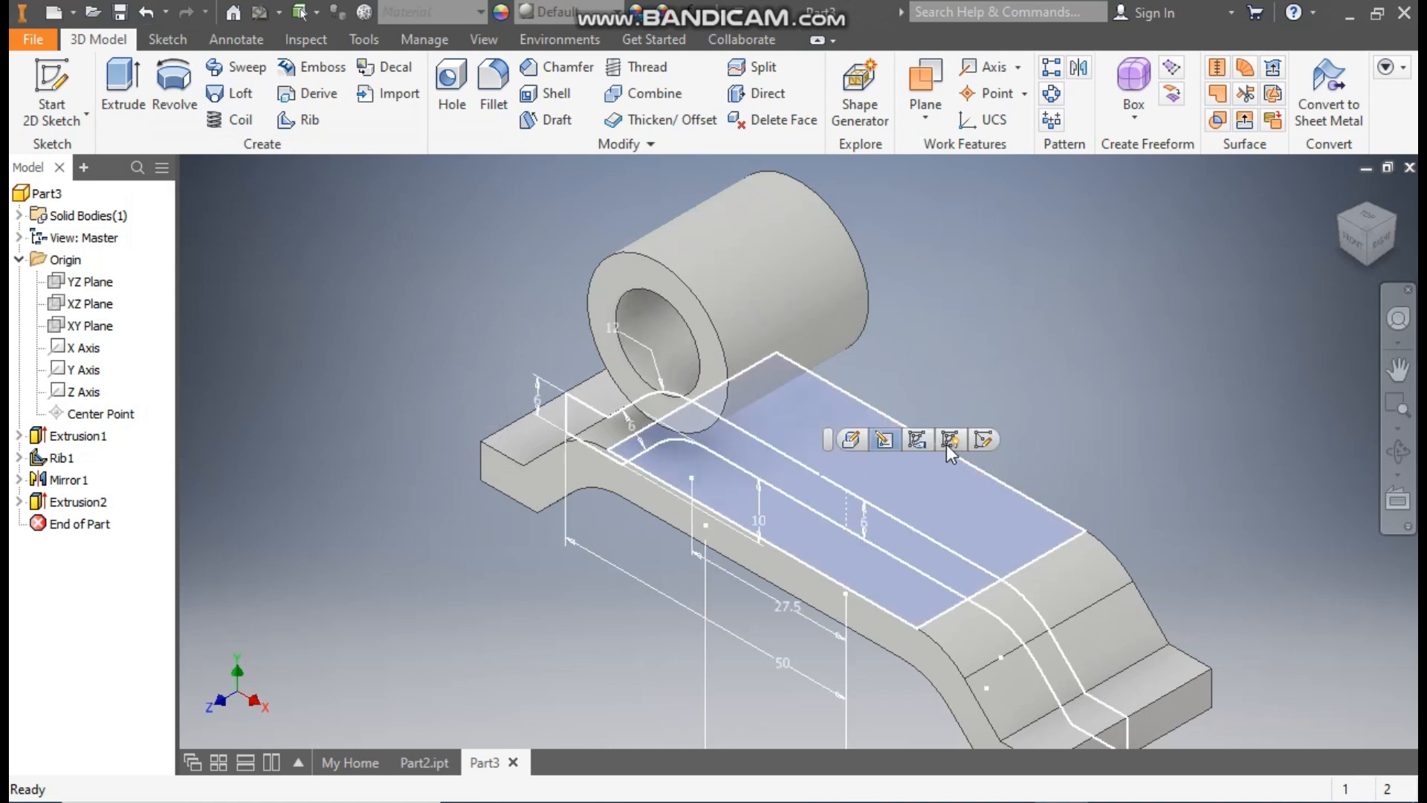
left_click(984, 439)
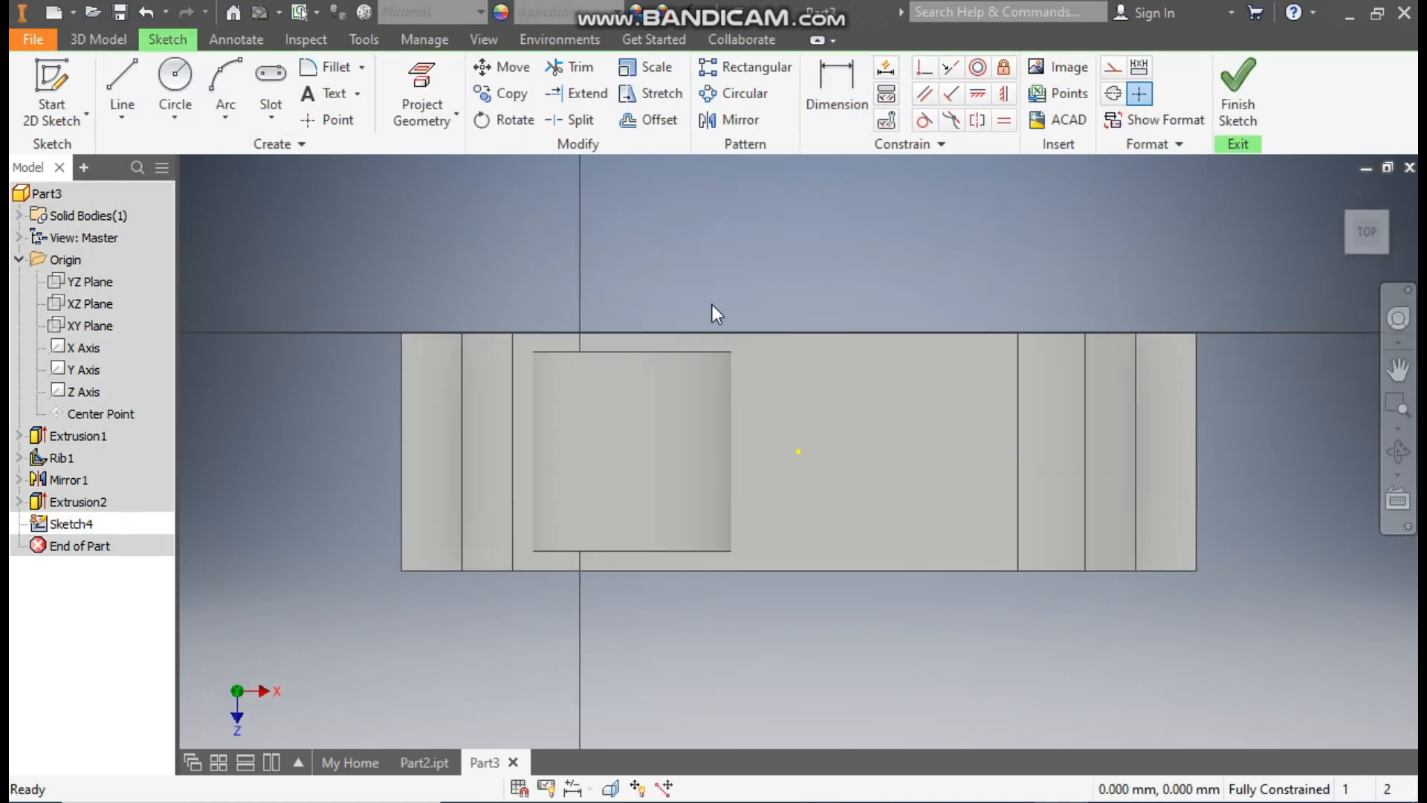
left_click(483, 41)
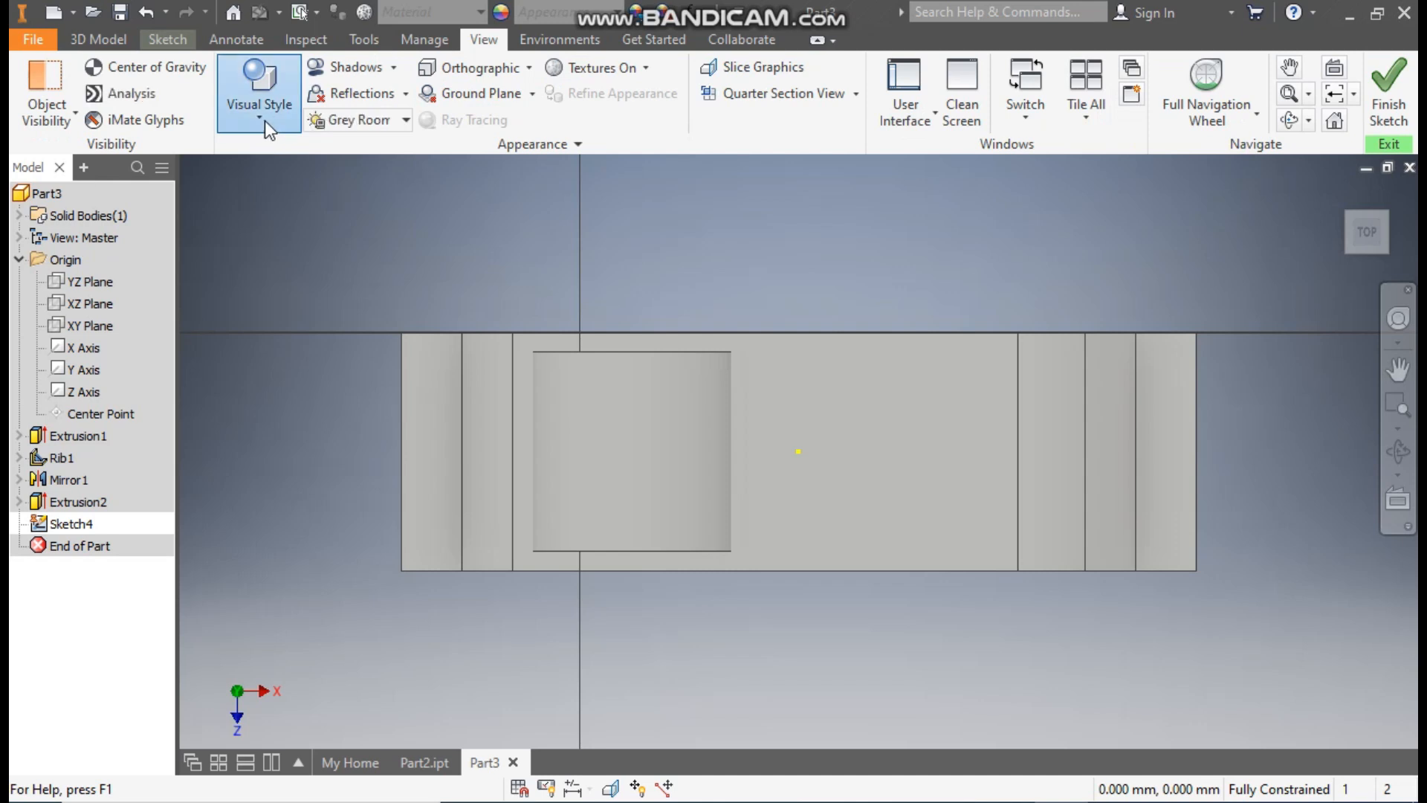
left_click(262, 116)
left_click(312, 326)
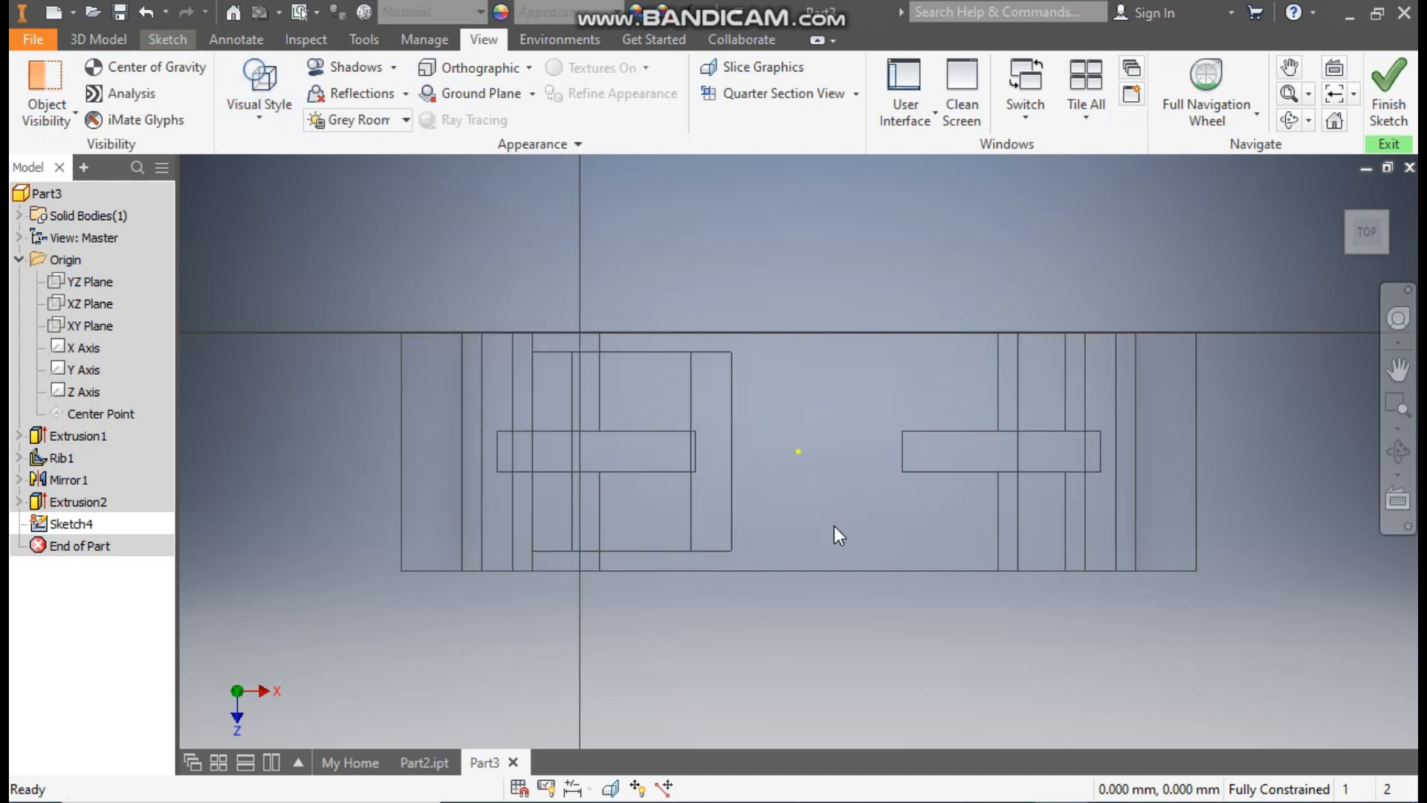
scroll(788, 506, "down", 1)
middle_click_drag(789, 506, 762, 506)
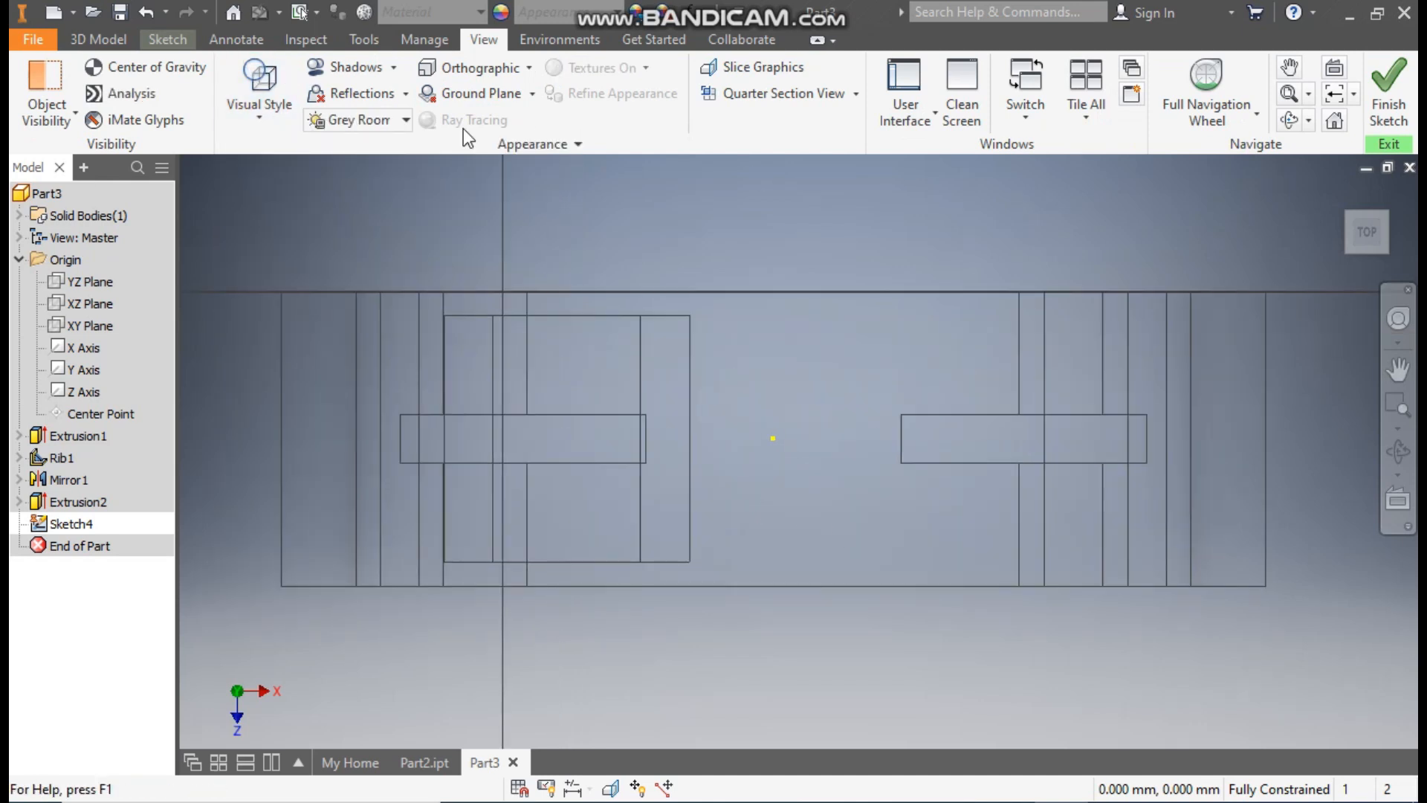
Step: Sketch a wide two-point rectangle about 4.5 mm thick within the tube's outline and a narrower stem rectangle adjoining its long edge, forming a T
left_click(167, 39)
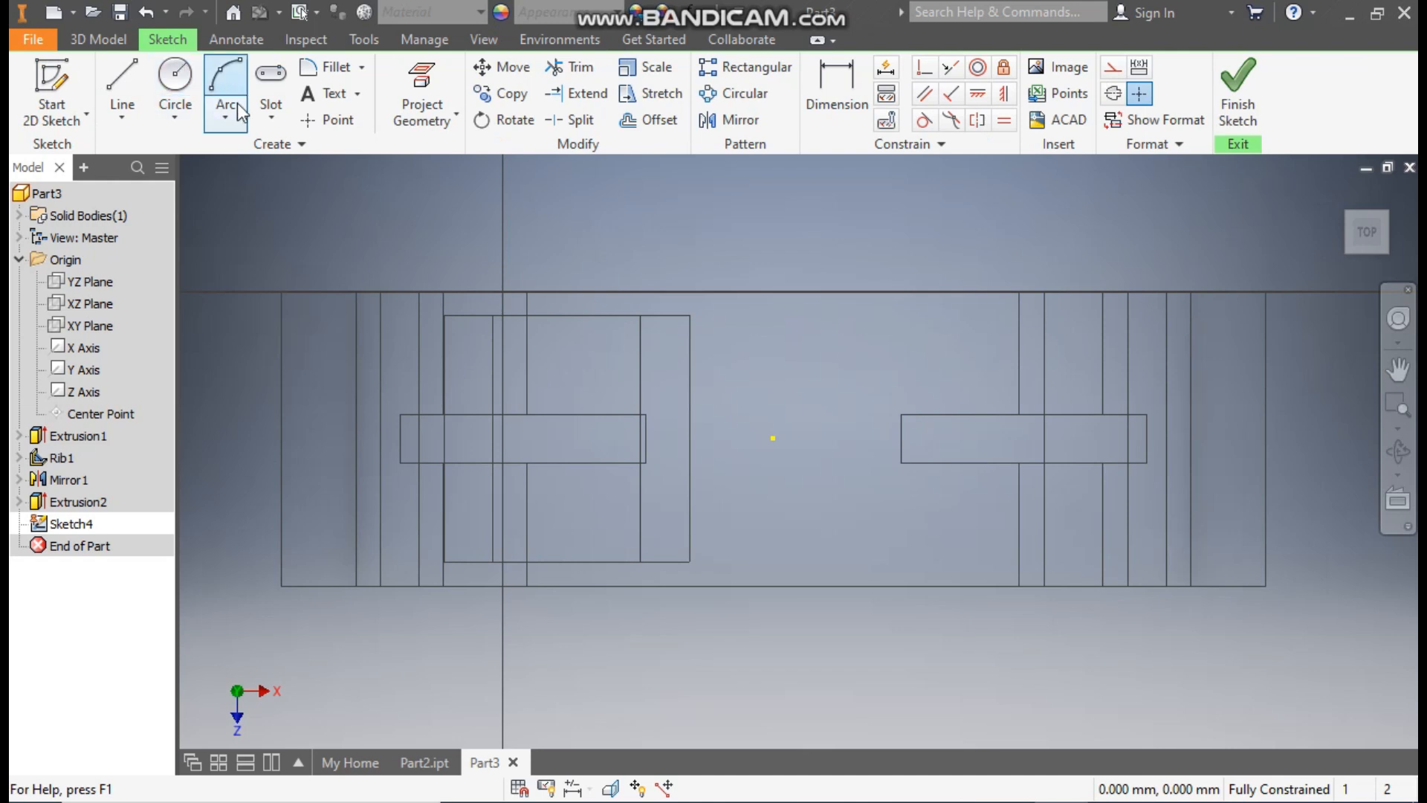
left_click(1389, 188)
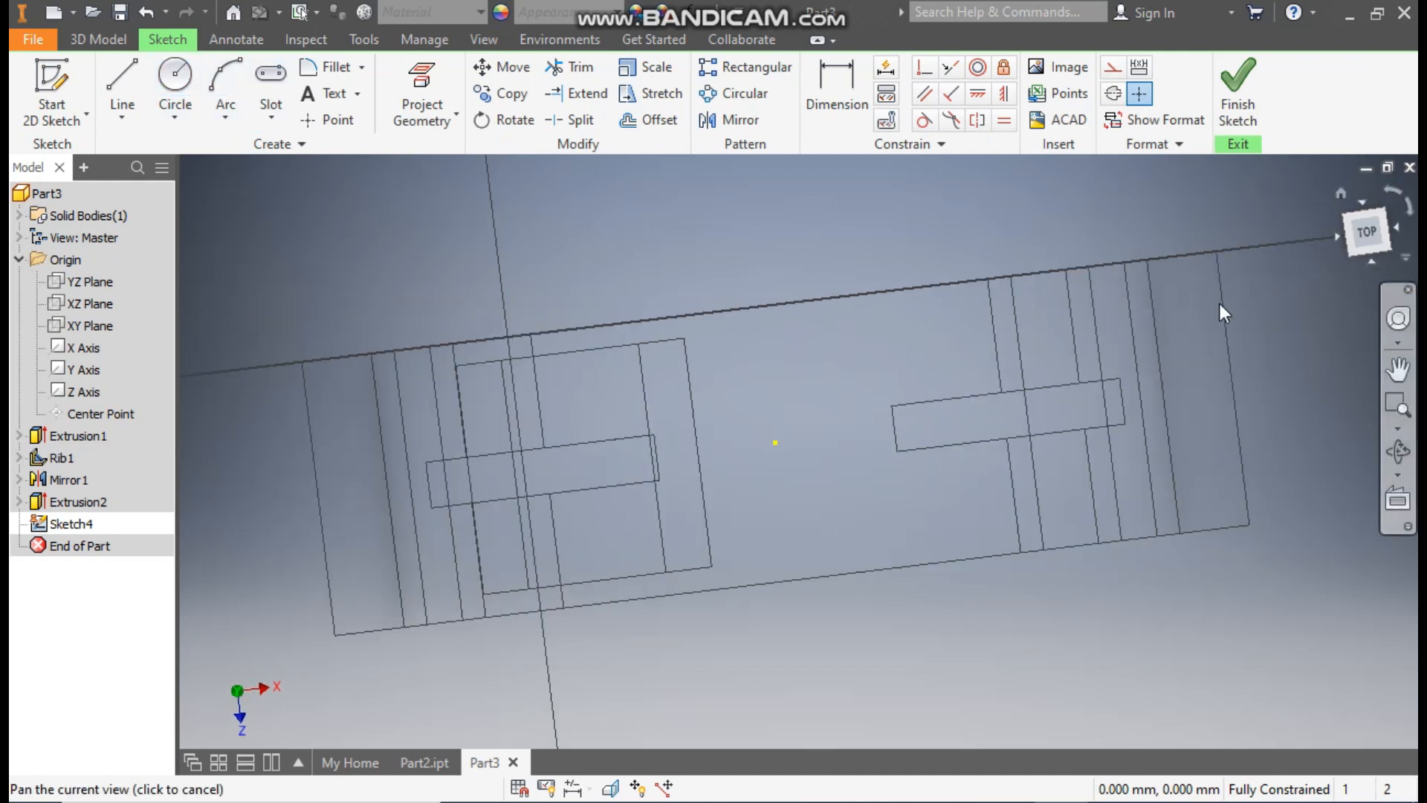
scroll(920, 617, "down", 4)
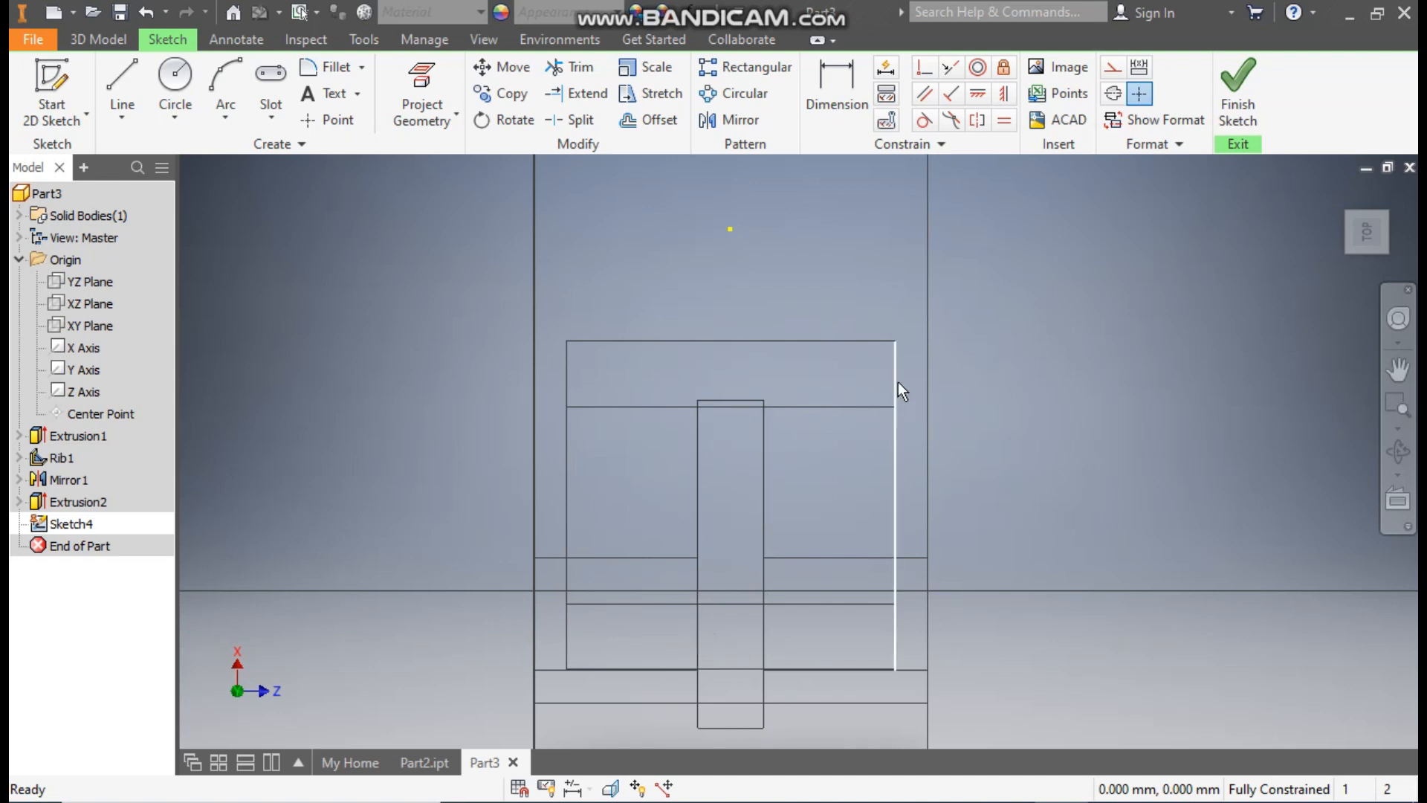
left_click(266, 105)
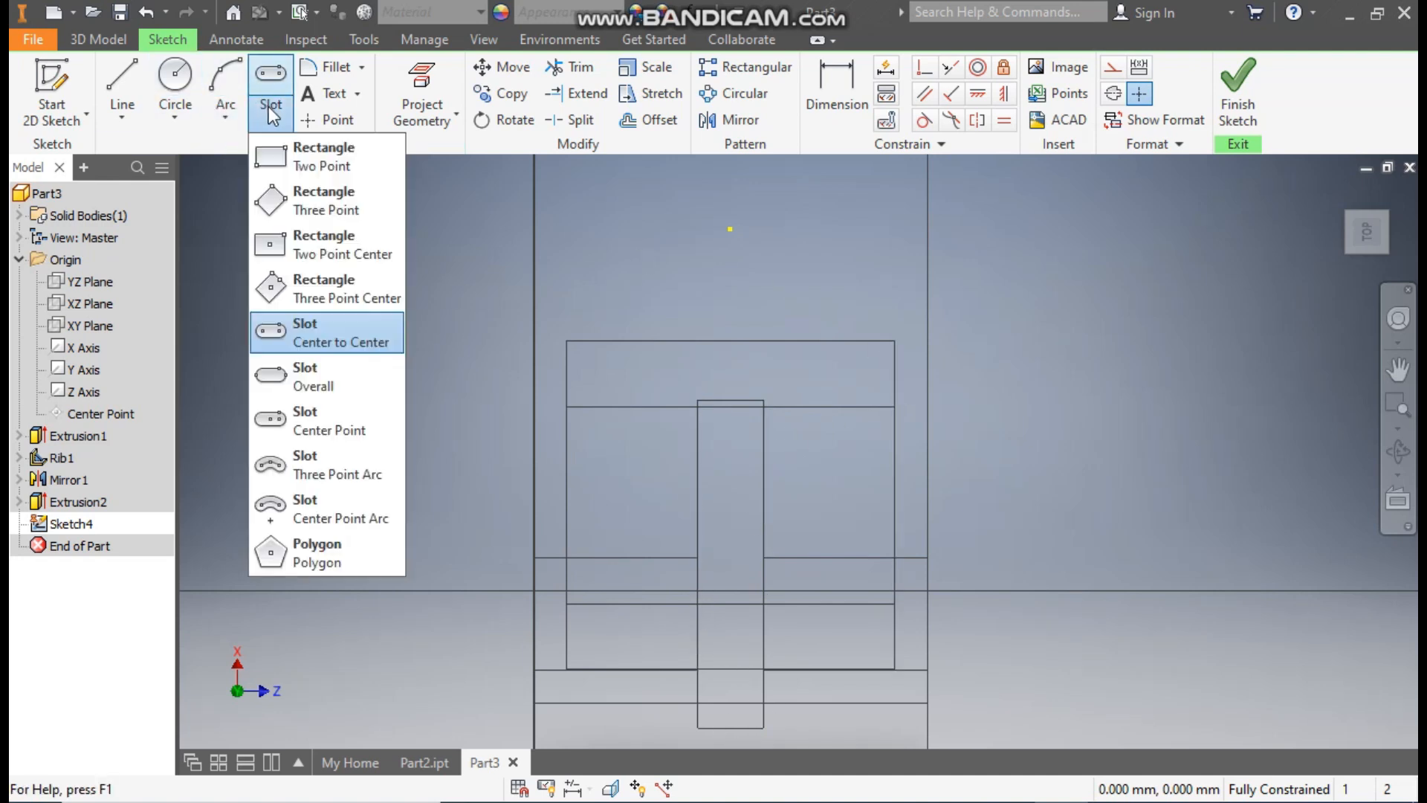
left_click(308, 160)
left_click(606, 381)
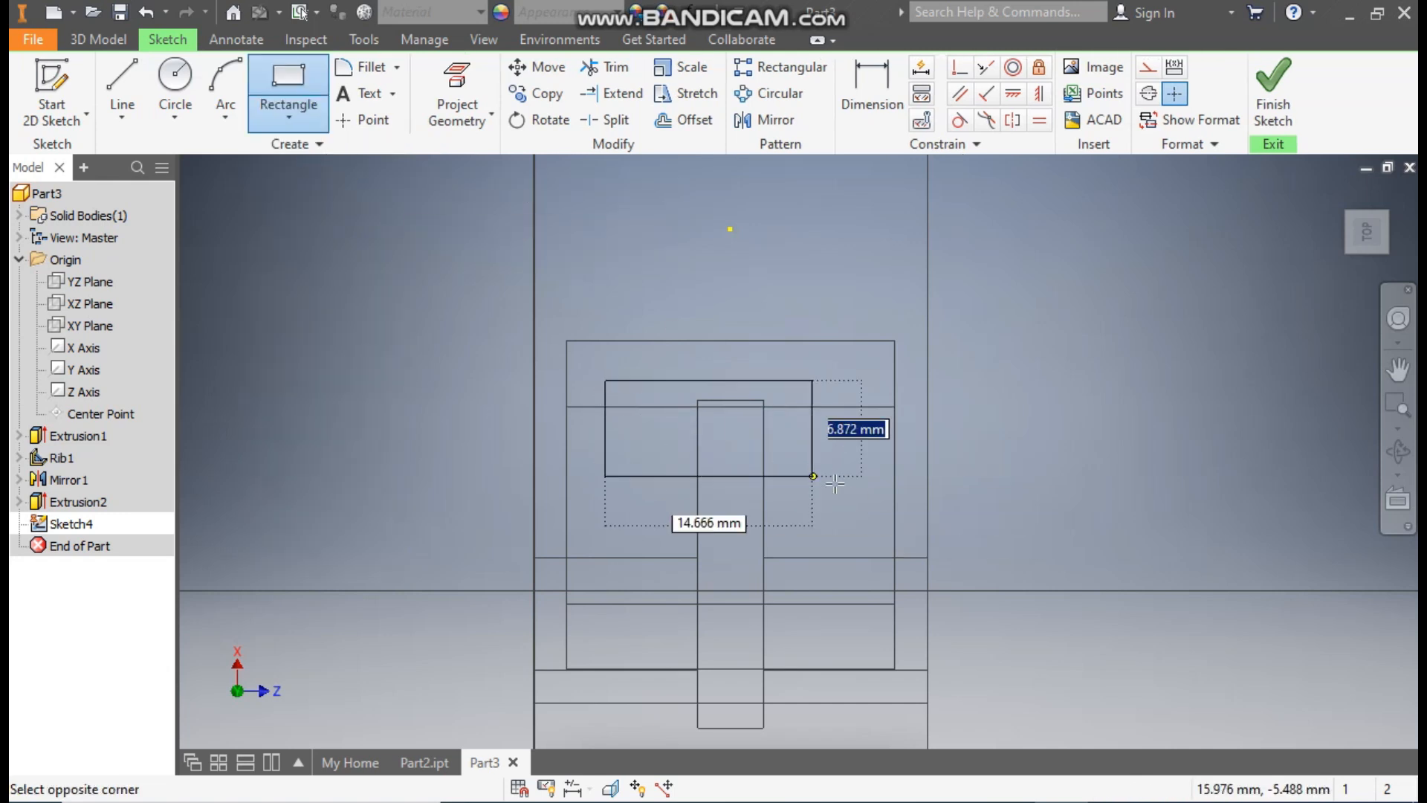
left_click(860, 440)
left_click(677, 440)
left_click(791, 535)
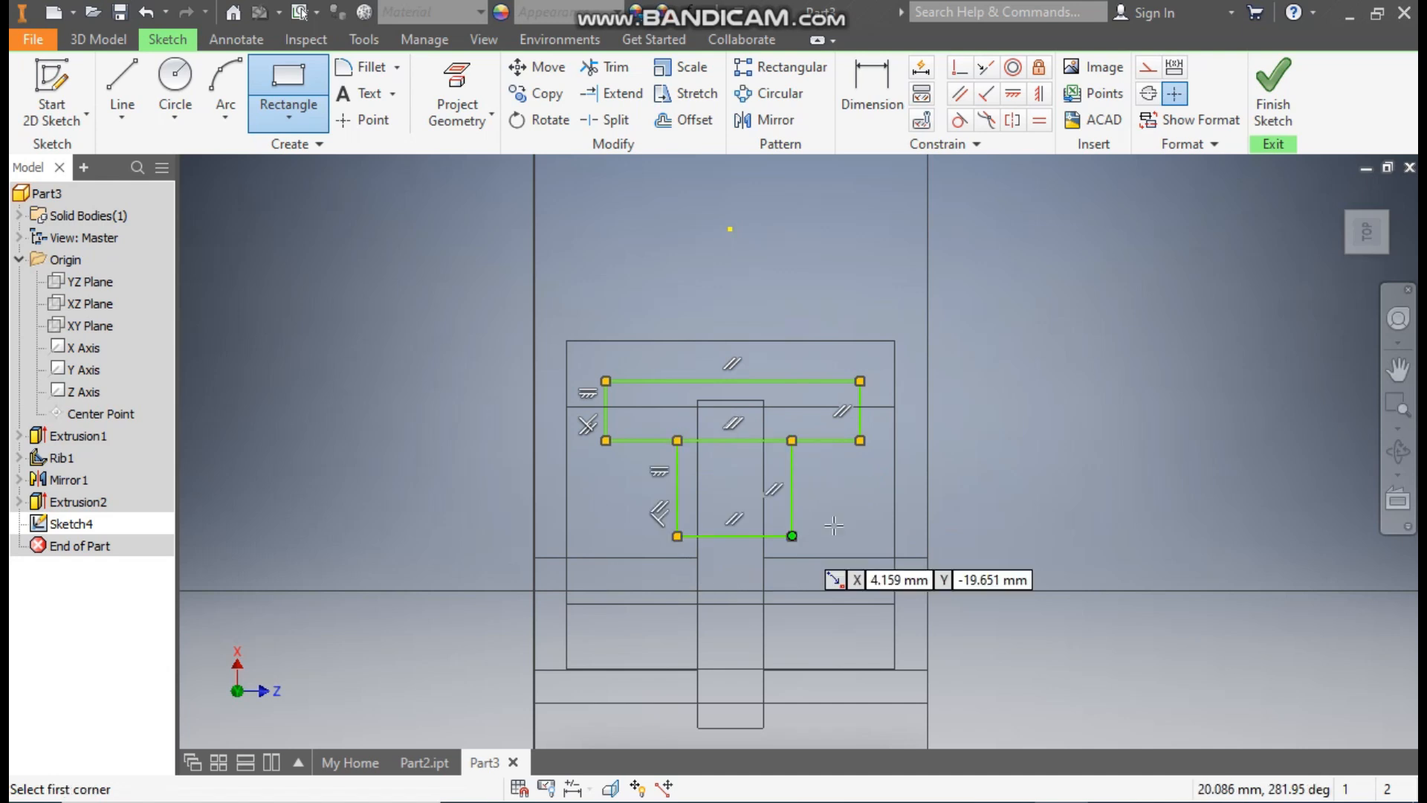
Step: Dimension the wide rectangle's thickness and the stem rectangle's width to 4 mm each
left_click(870, 87)
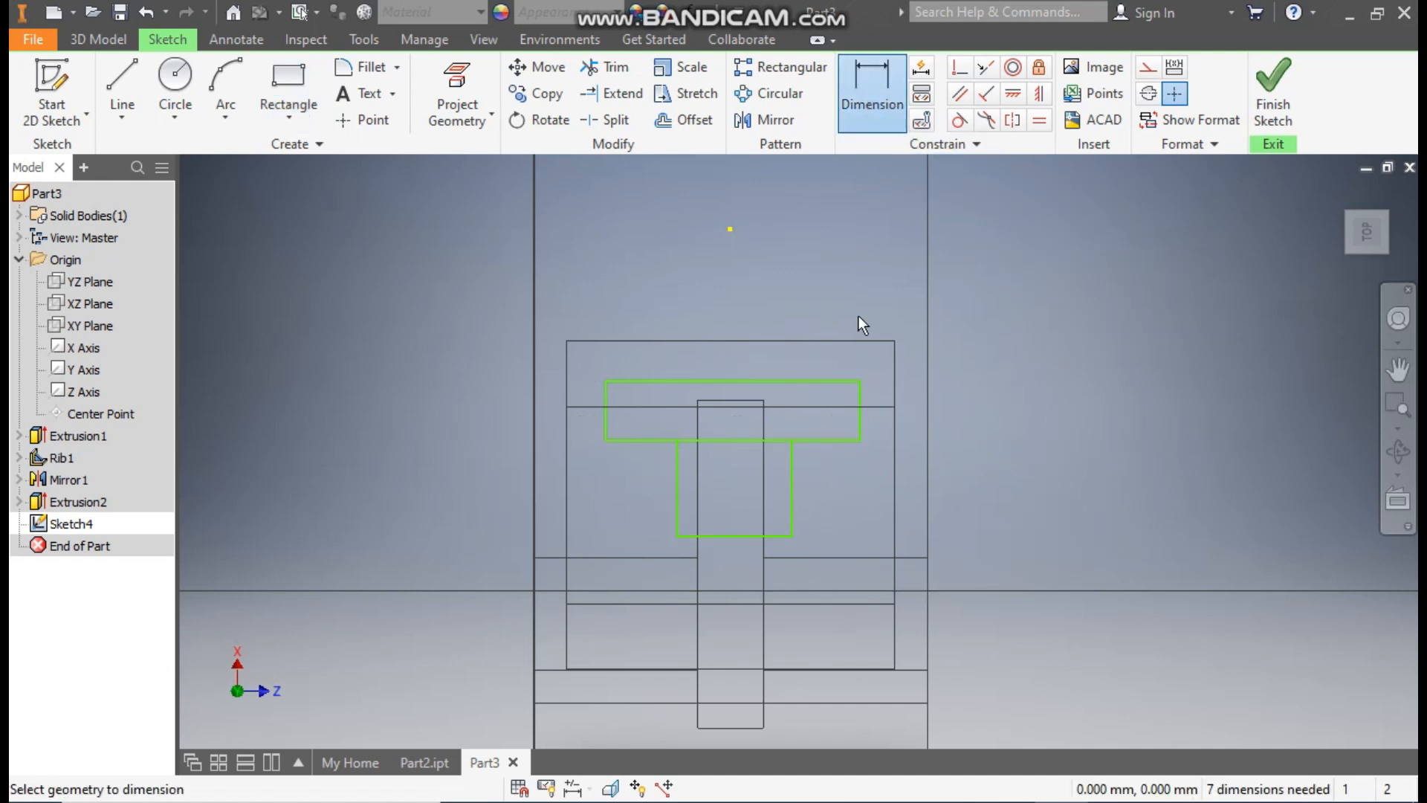
left_click(959, 413)
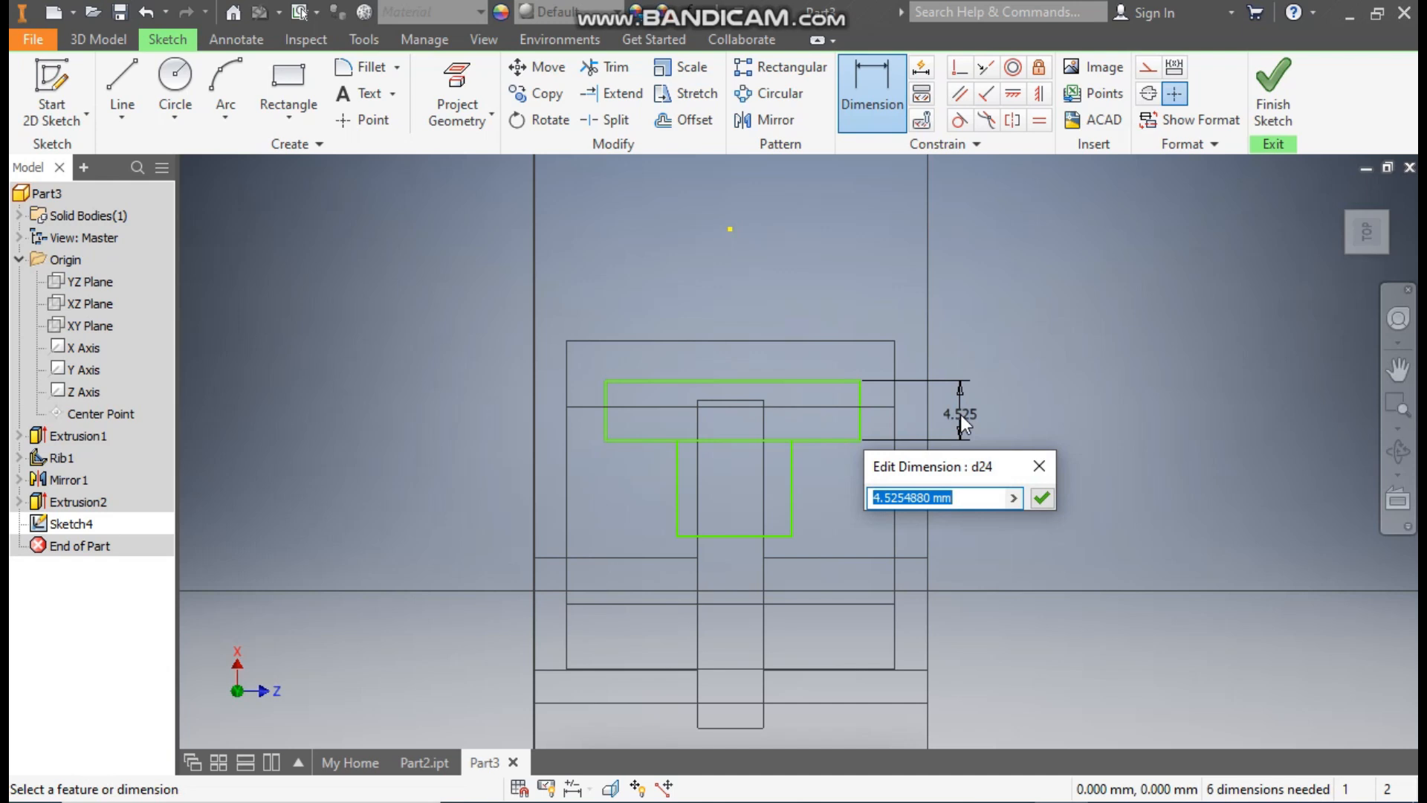
type("4")
key("Return")
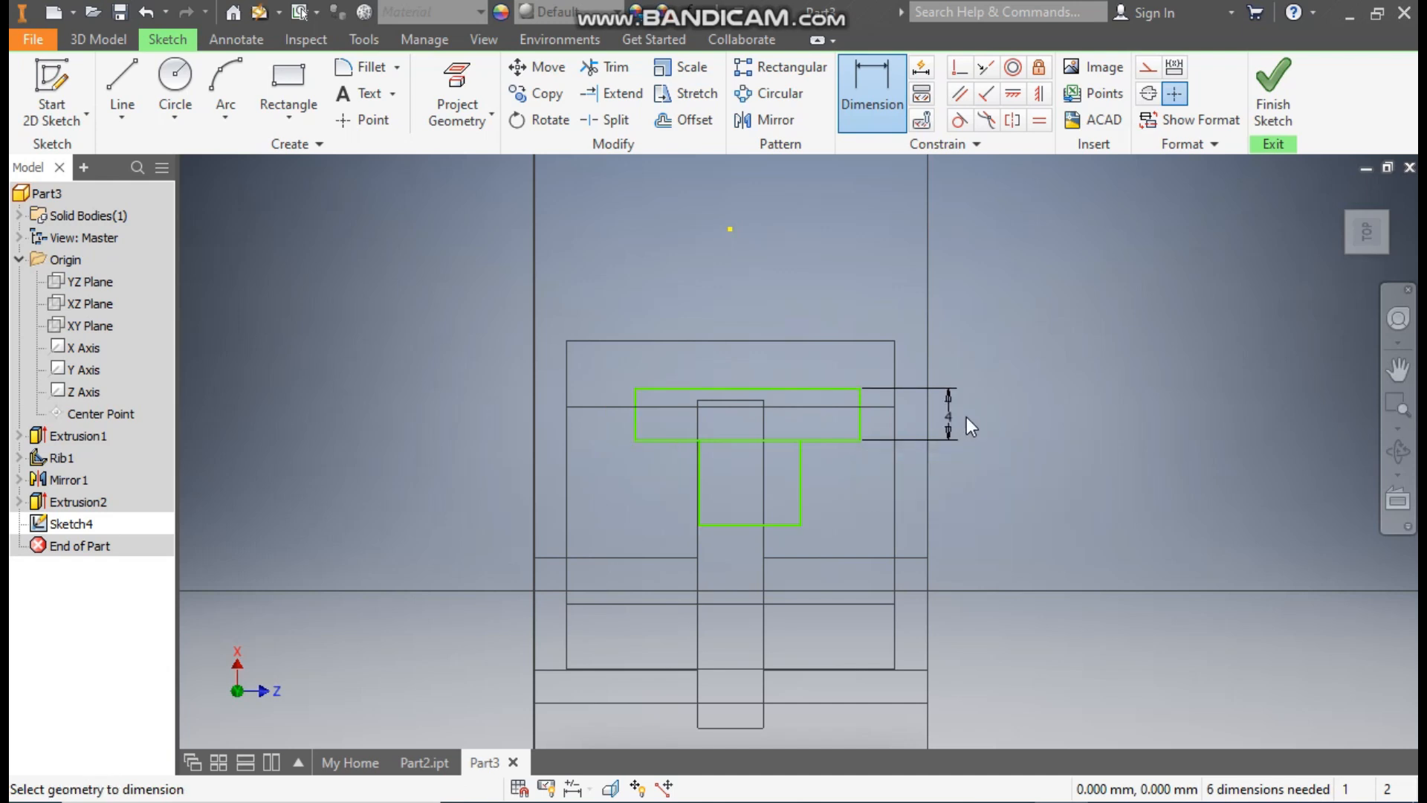
left_click(790, 526)
left_click(779, 544)
type("4")
key("Return")
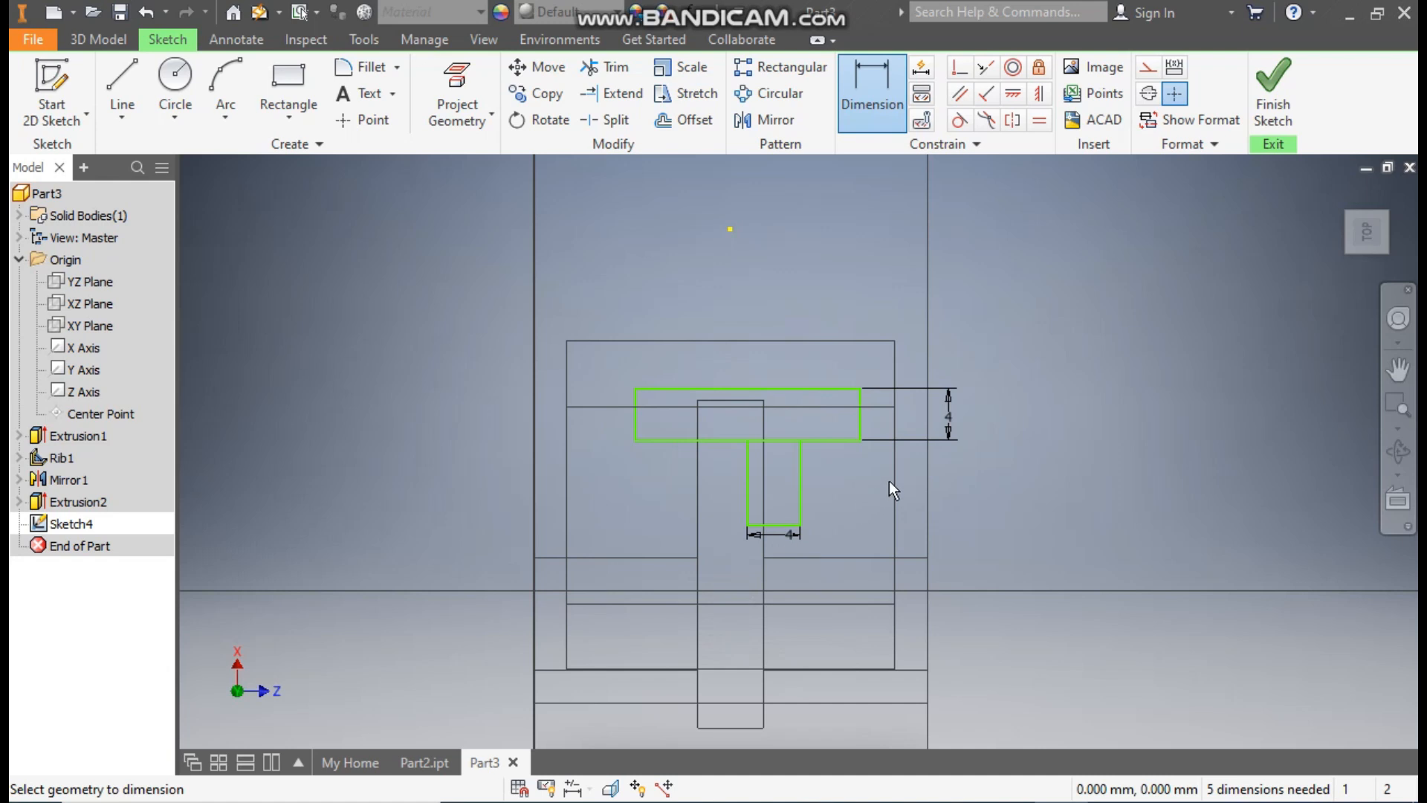
Step: Dimension the wide rectangle's length to 20 mm and the stem's length to 6 mm
left_click(771, 388)
left_click(773, 324)
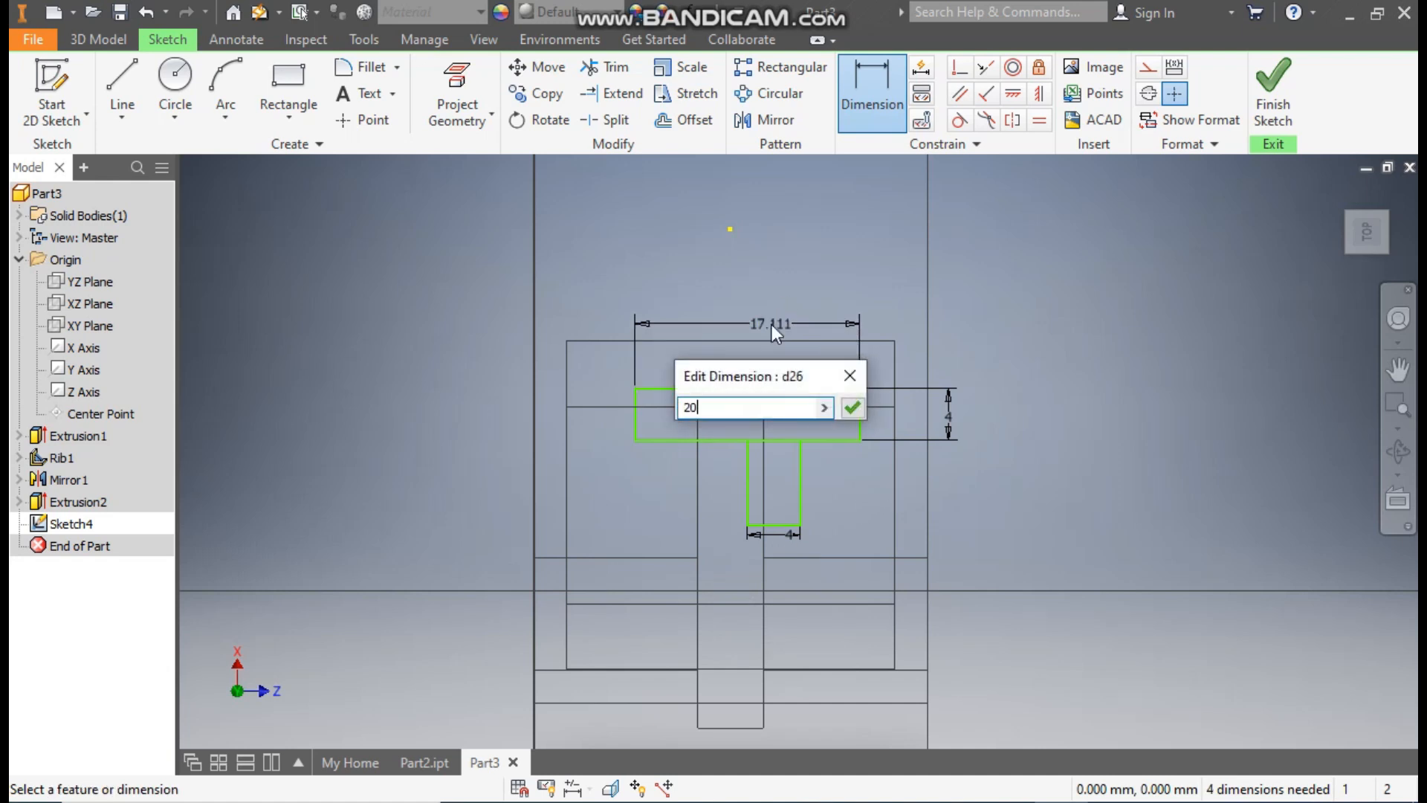
key("Return")
left_click(801, 473)
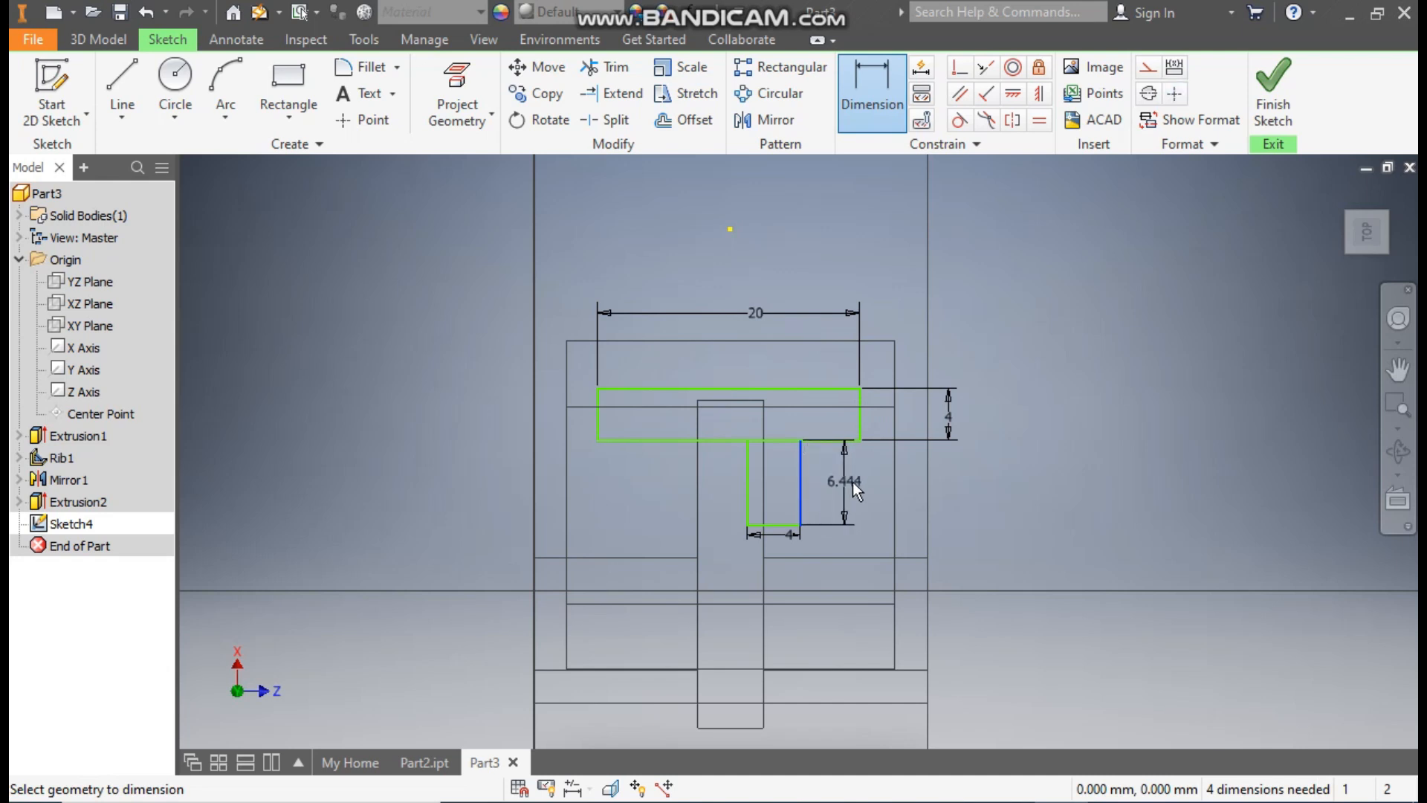
left_click(853, 481)
type("6")
key("Return")
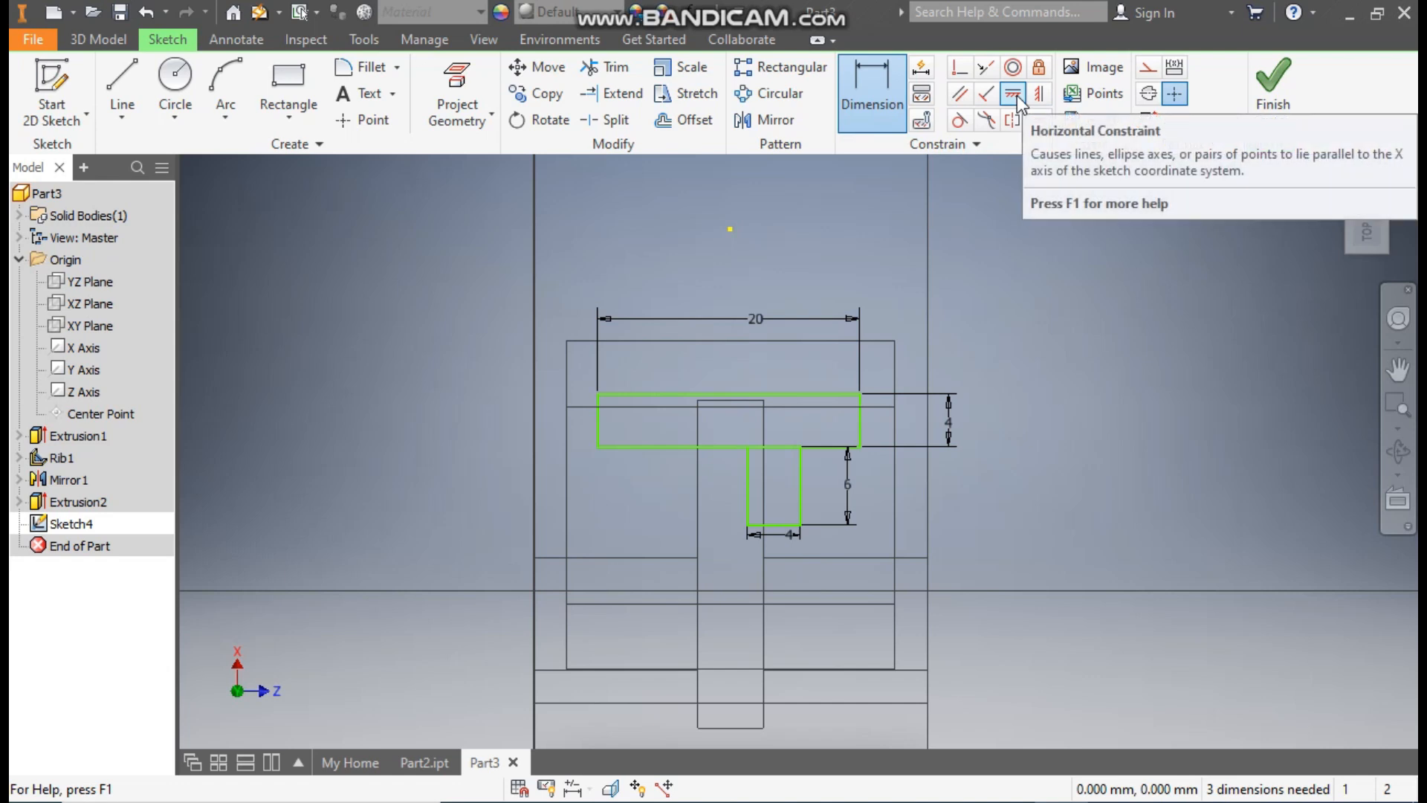
Step: Align the midpoints of the T's outer edge and stem end with the midpoint of the raised face's end edge using Horizontal constraints
left_click(1015, 95)
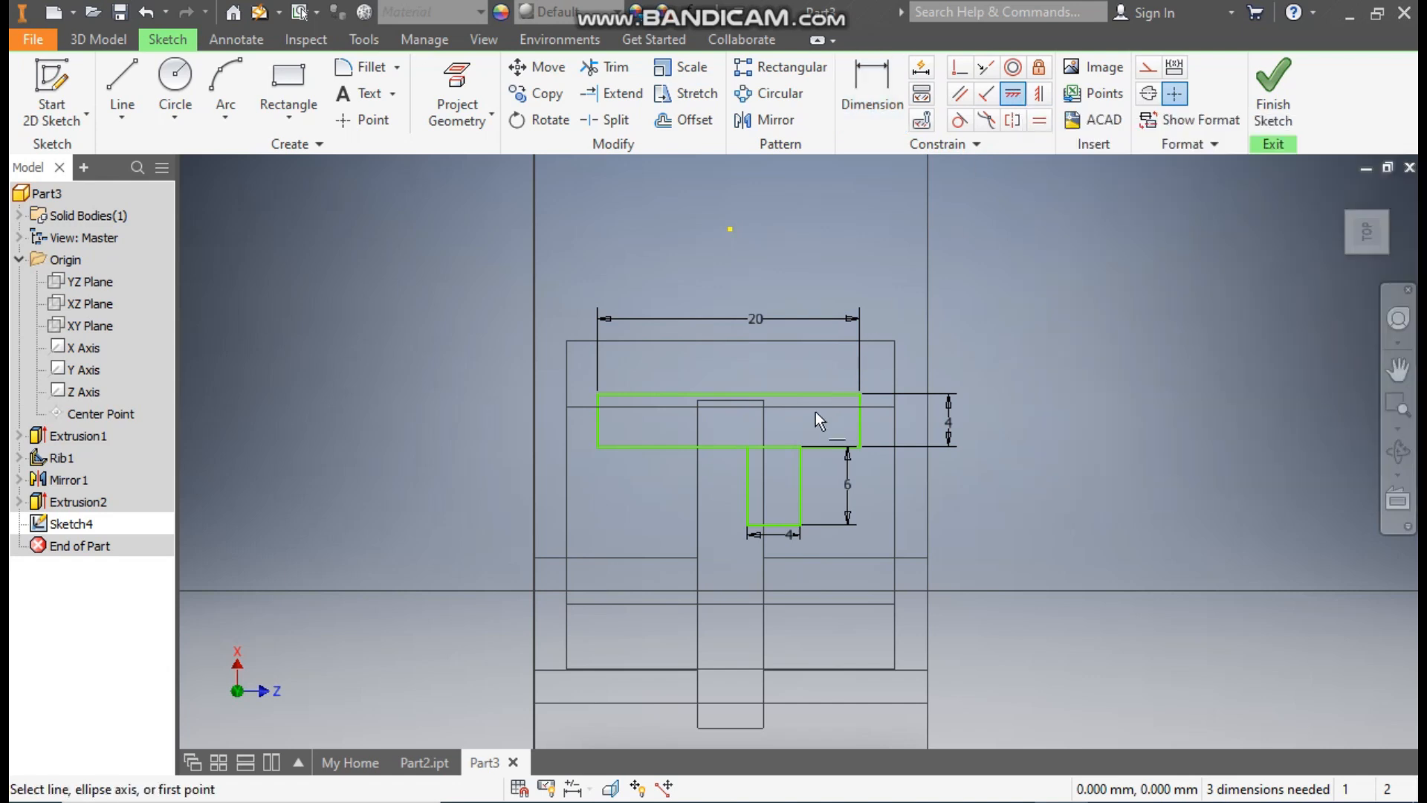
left_click(730, 393)
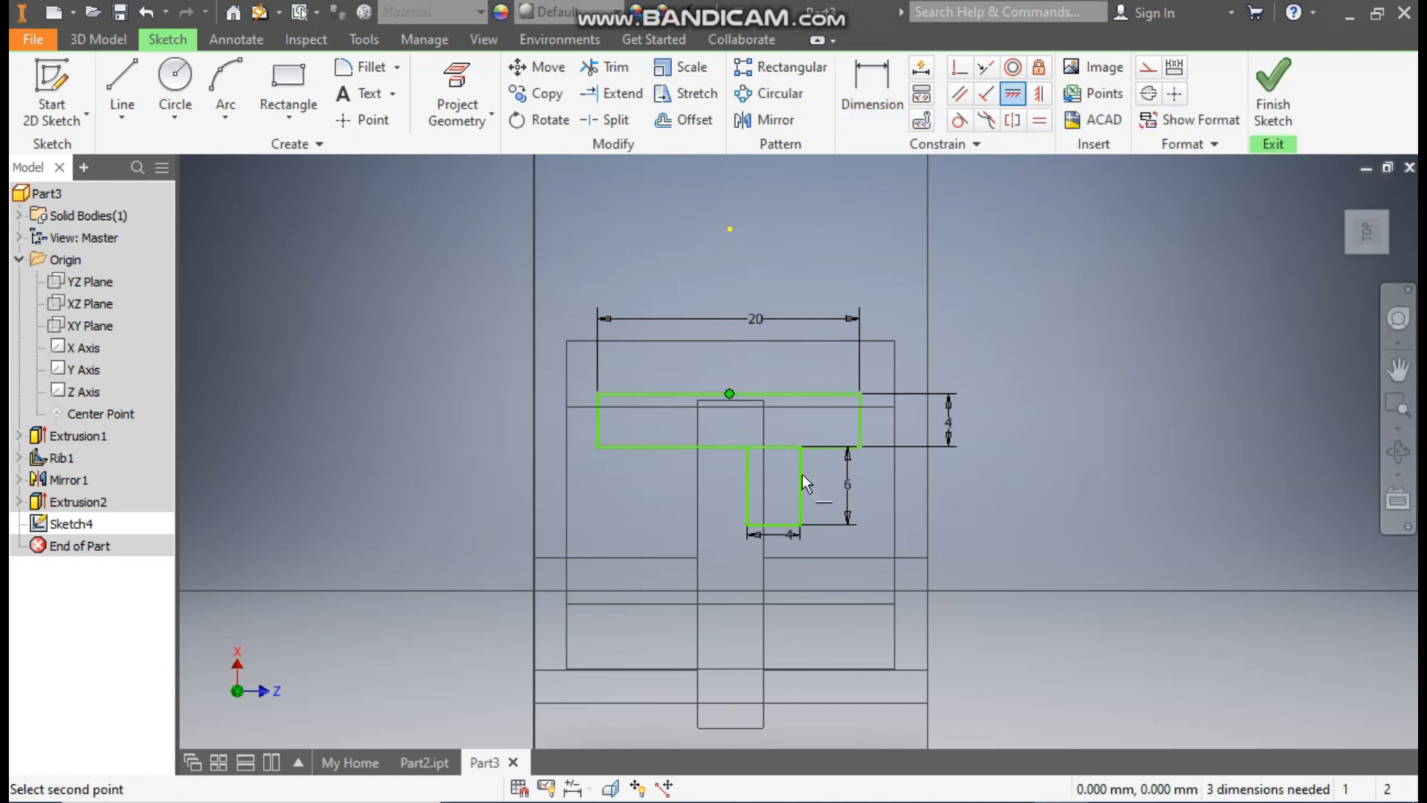
left_click(775, 526)
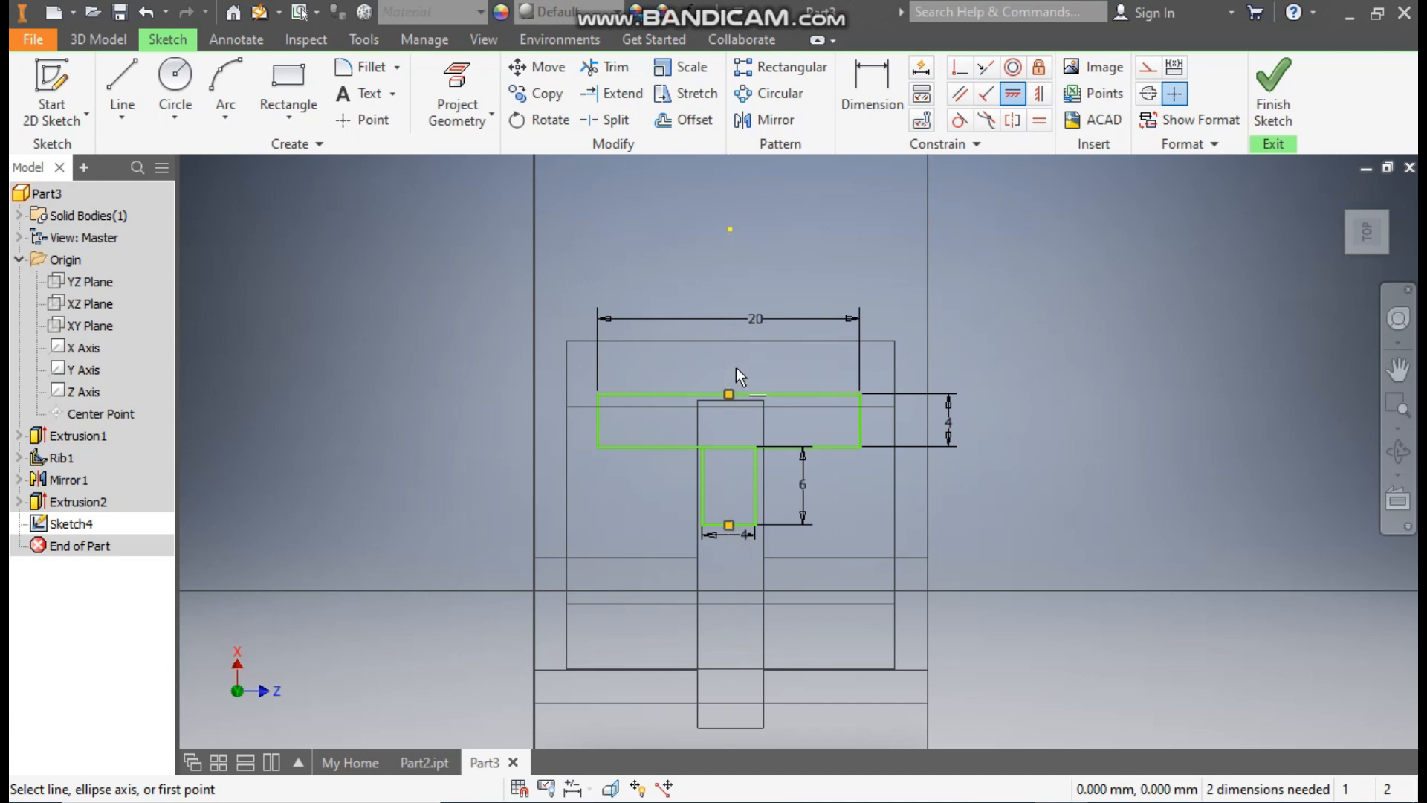
left_click(730, 591)
left_click(726, 526)
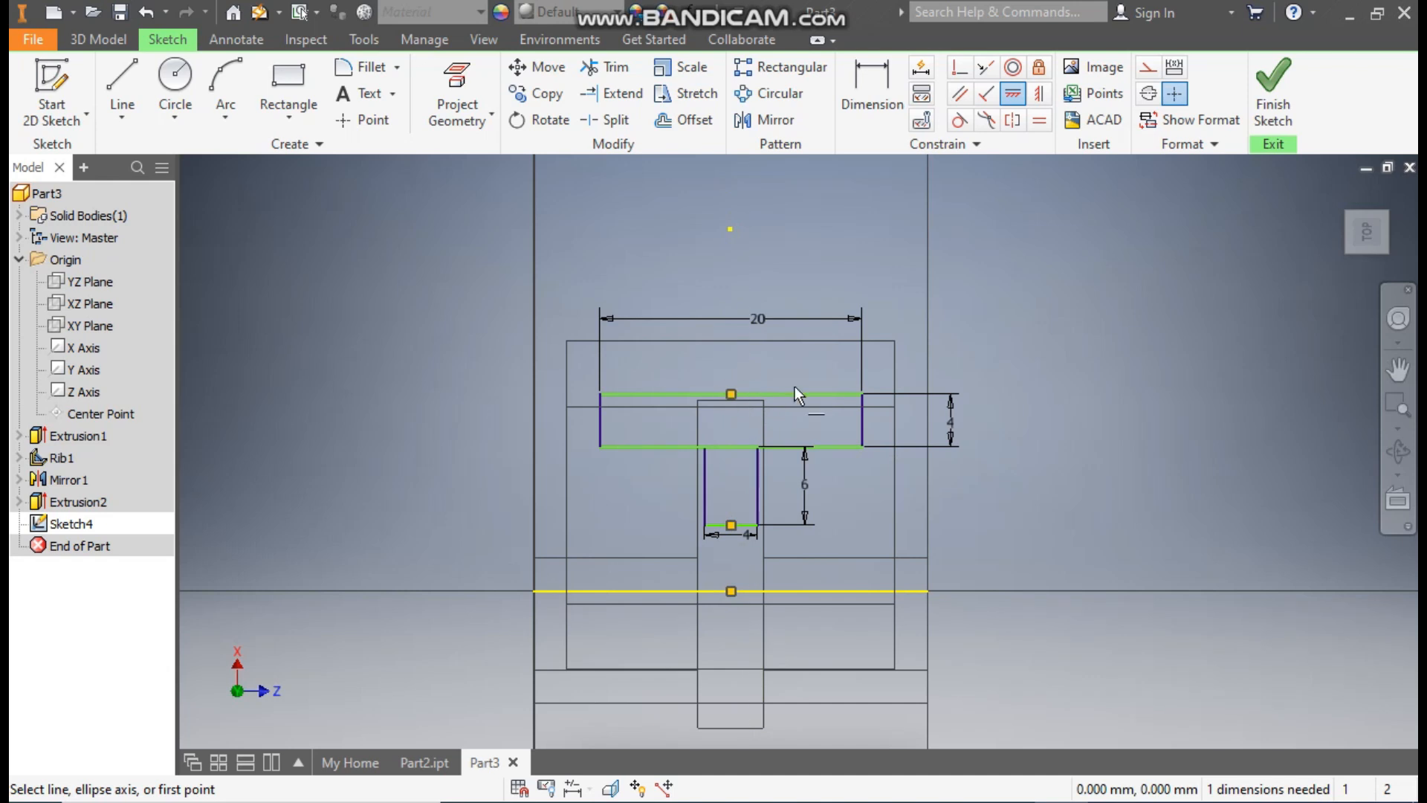
Step: Dimension the gap between the T's stem end and the raised face's end edge to 2 mm
left_click(862, 83)
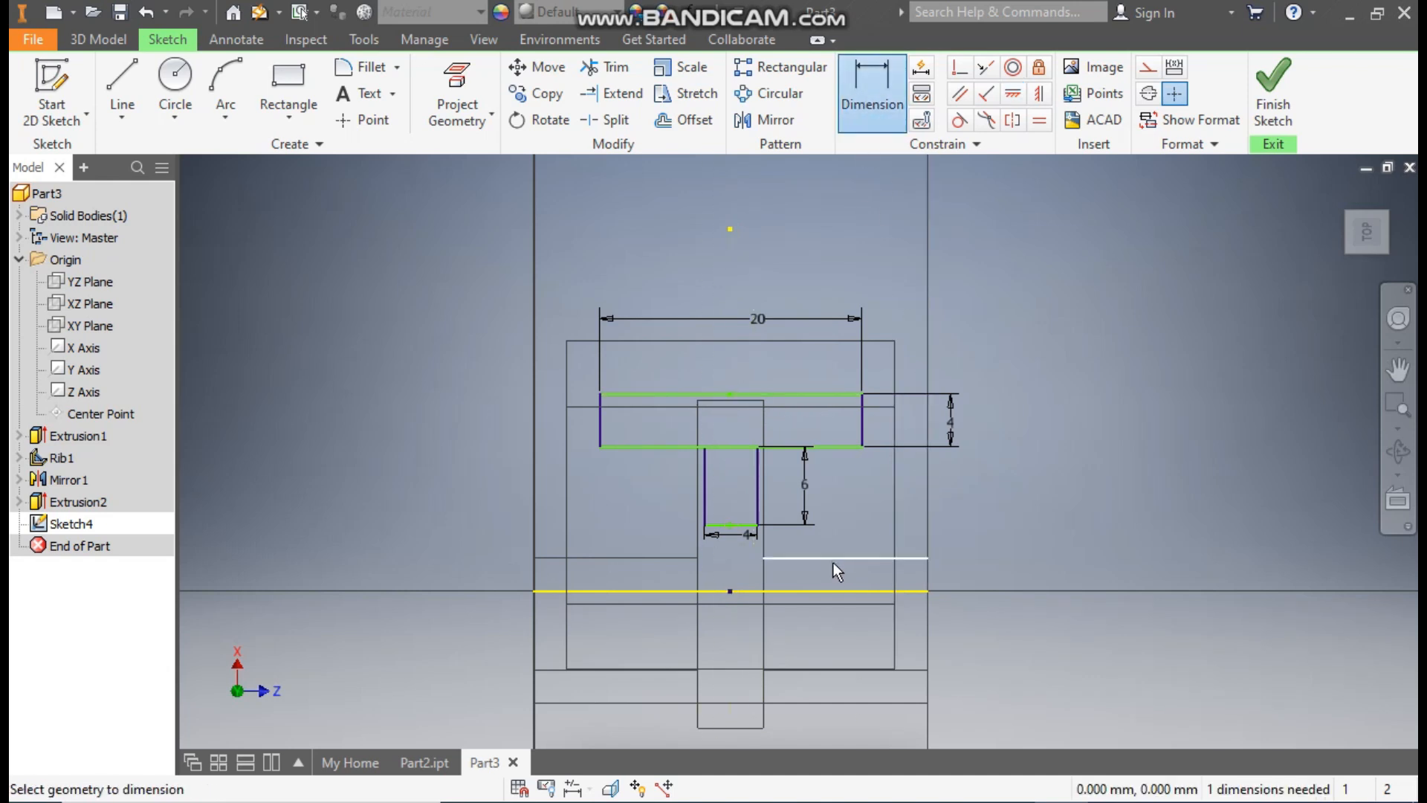
left_click(824, 590)
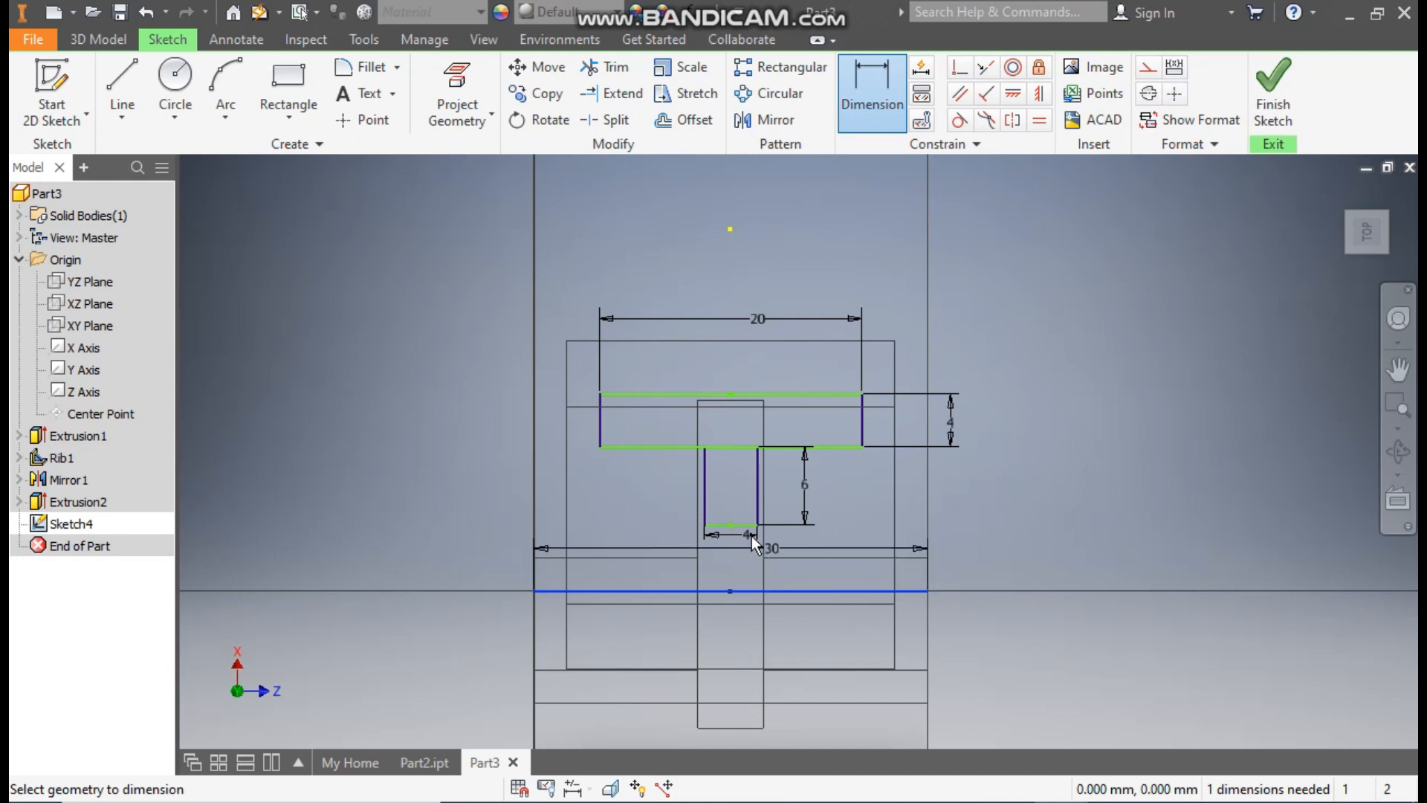
left_click(739, 525)
left_click(980, 556)
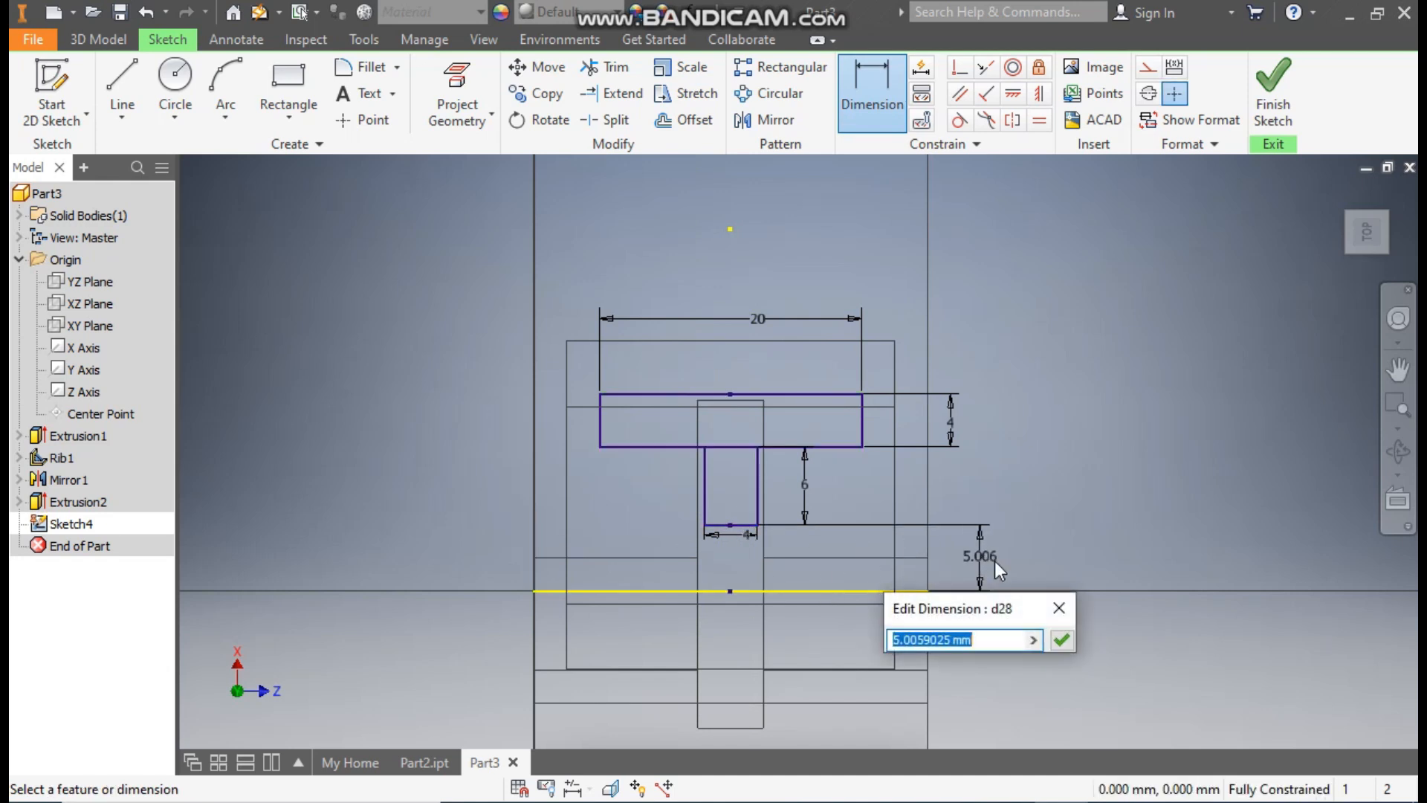
type("2")
key("Return")
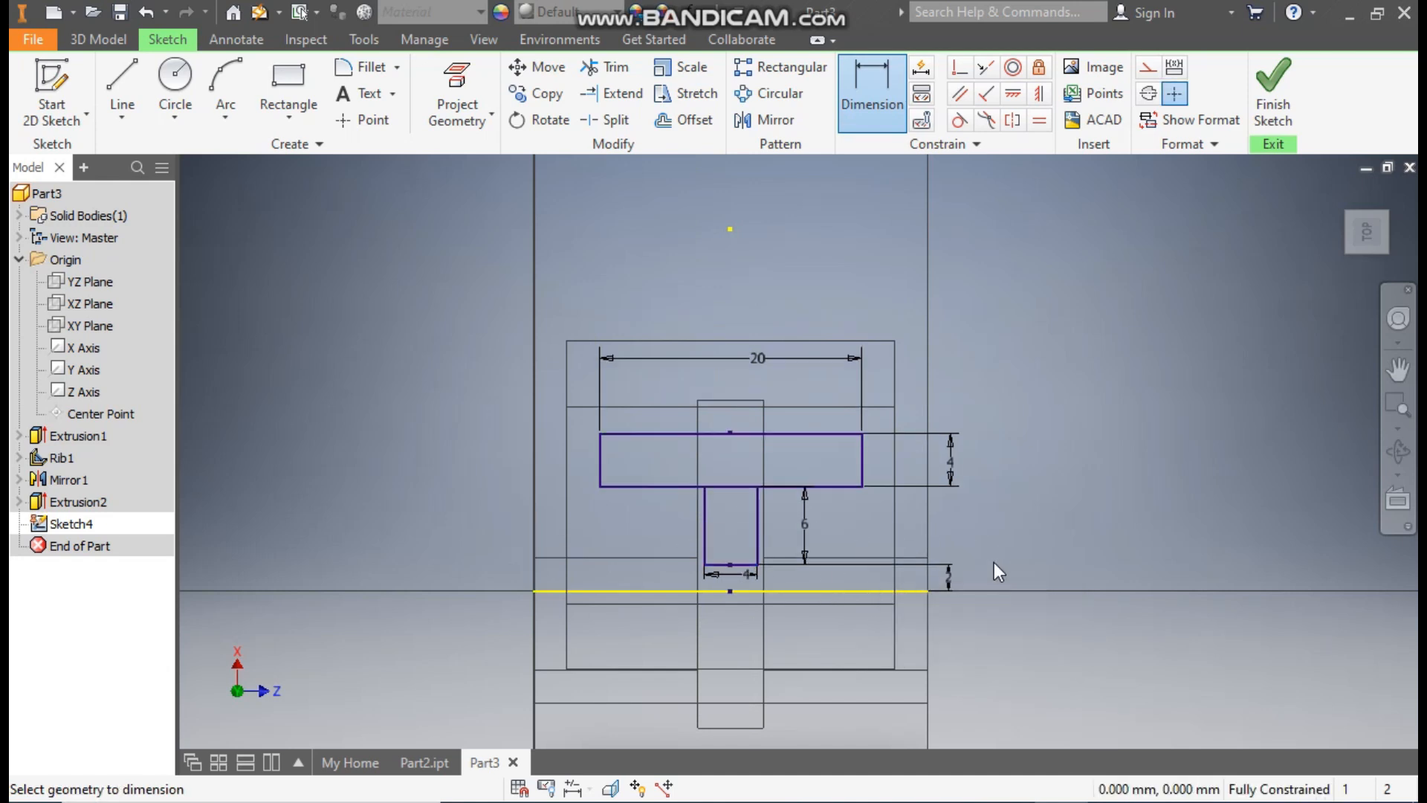
Step: Switch the model's visual style to Shaded with Edges and inspect the T sketch beneath the tube
left_click(484, 39)
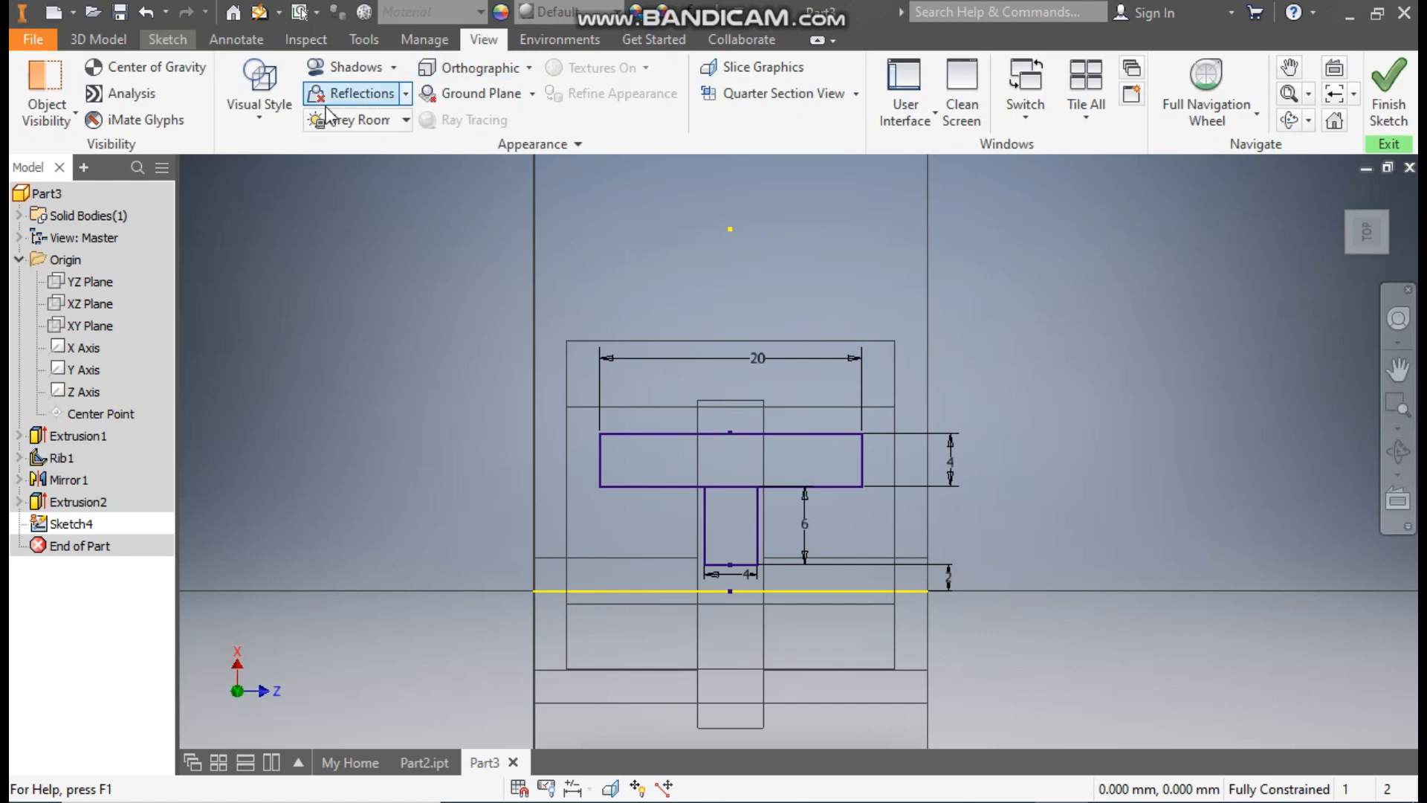
left_click(260, 112)
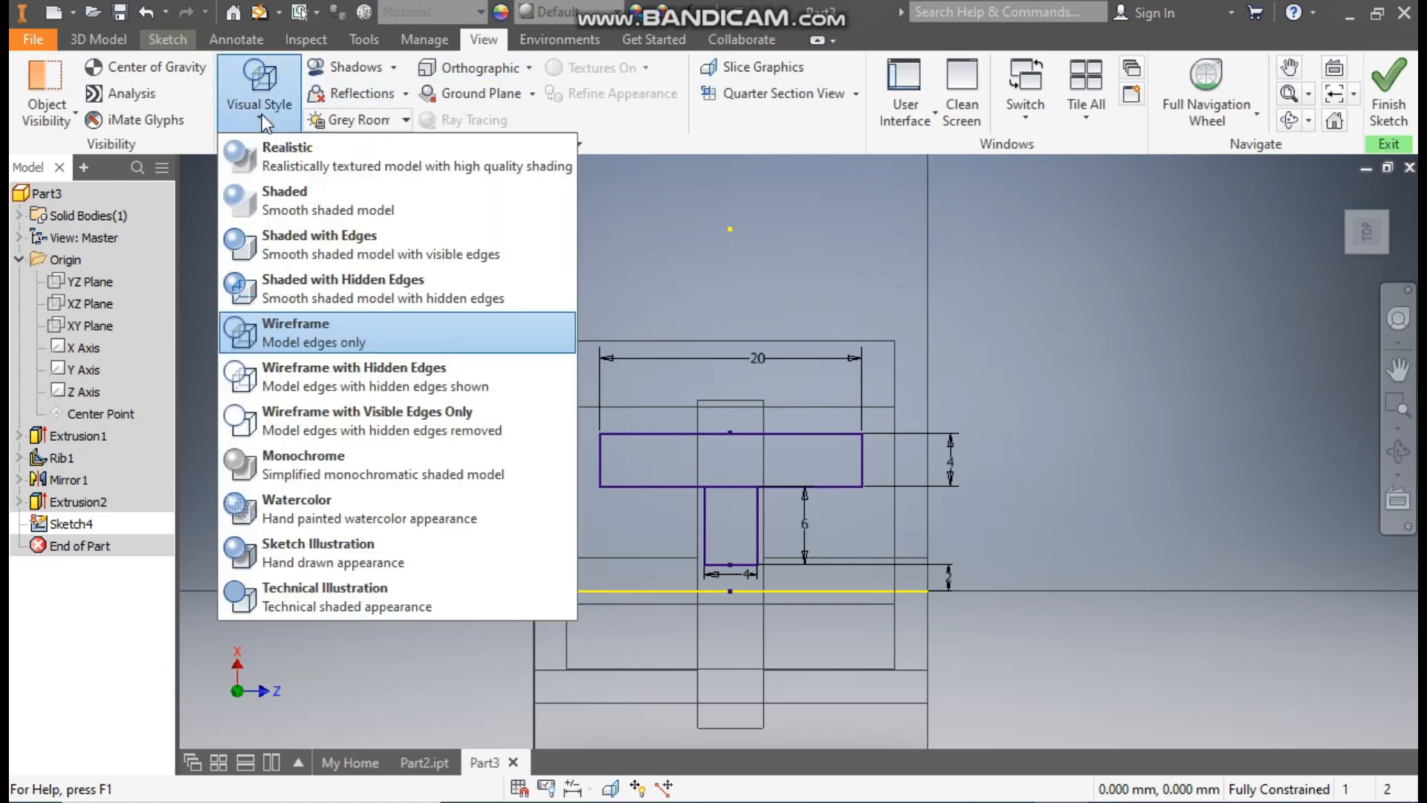
left_click(333, 239)
mouse_move(1052, 474)
middle_mouse_down("shift")
mouse_move(1041, 443)
mouse_move(965, 417)
mouse_move(940, 433)
mouse_move(910, 563)
middle_mouse_up("shift")
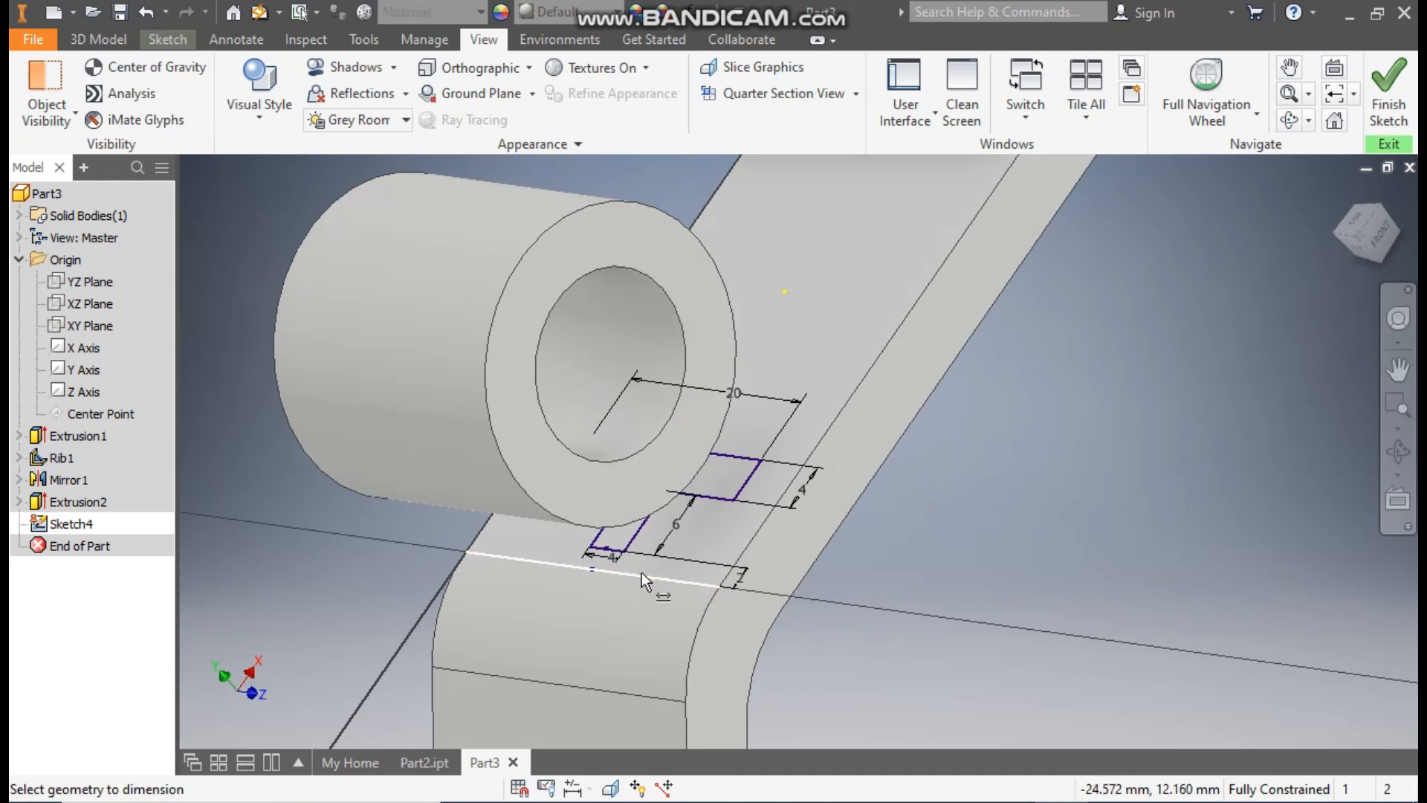
scroll(751, 581, "down", 3)
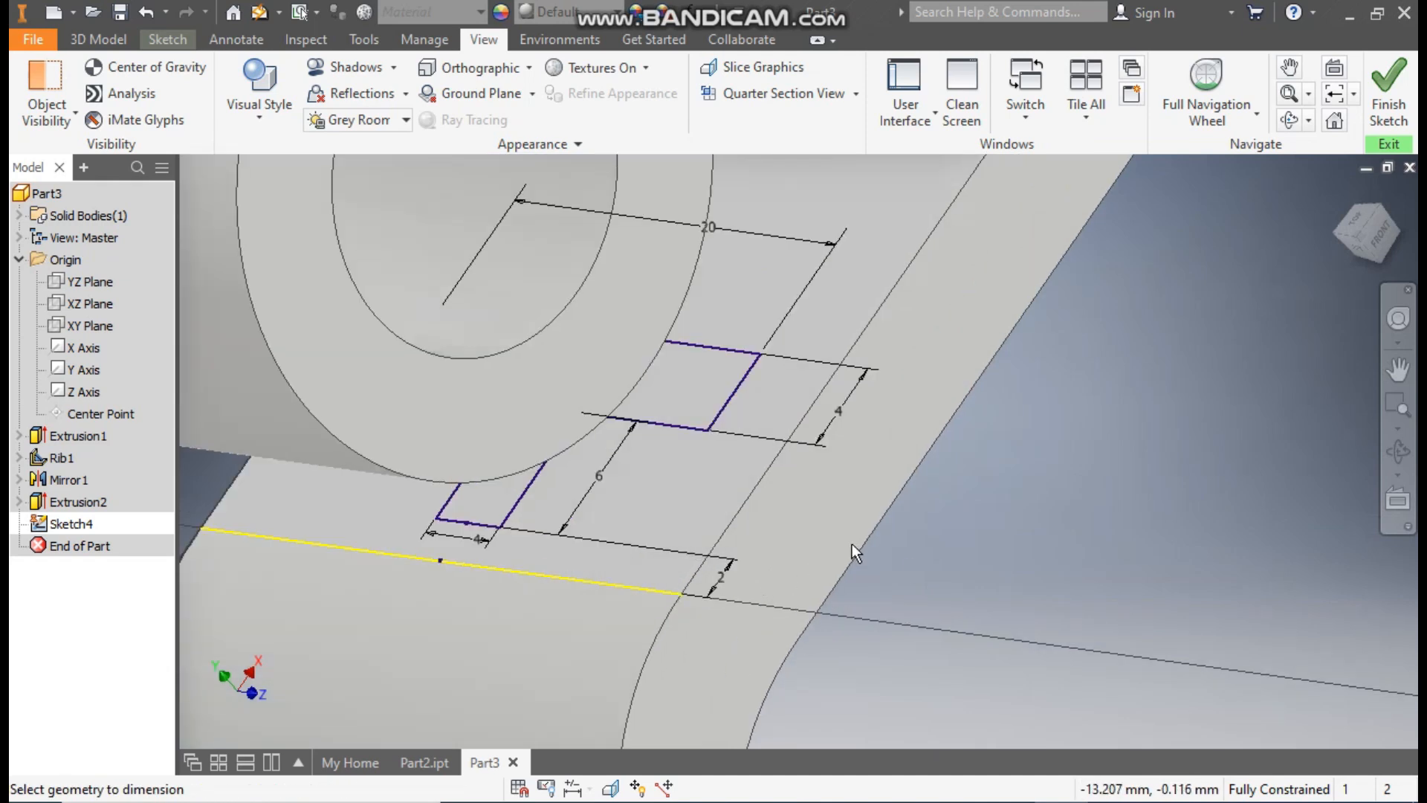
mouse_move(933, 577)
middle_mouse_down("shift")
mouse_move(993, 501)
mouse_move(924, 548)
mouse_move(943, 535)
mouse_move(867, 475)
mouse_move(967, 526)
mouse_move(1008, 569)
middle_mouse_up("shift")
scroll(999, 560, "up", 1)
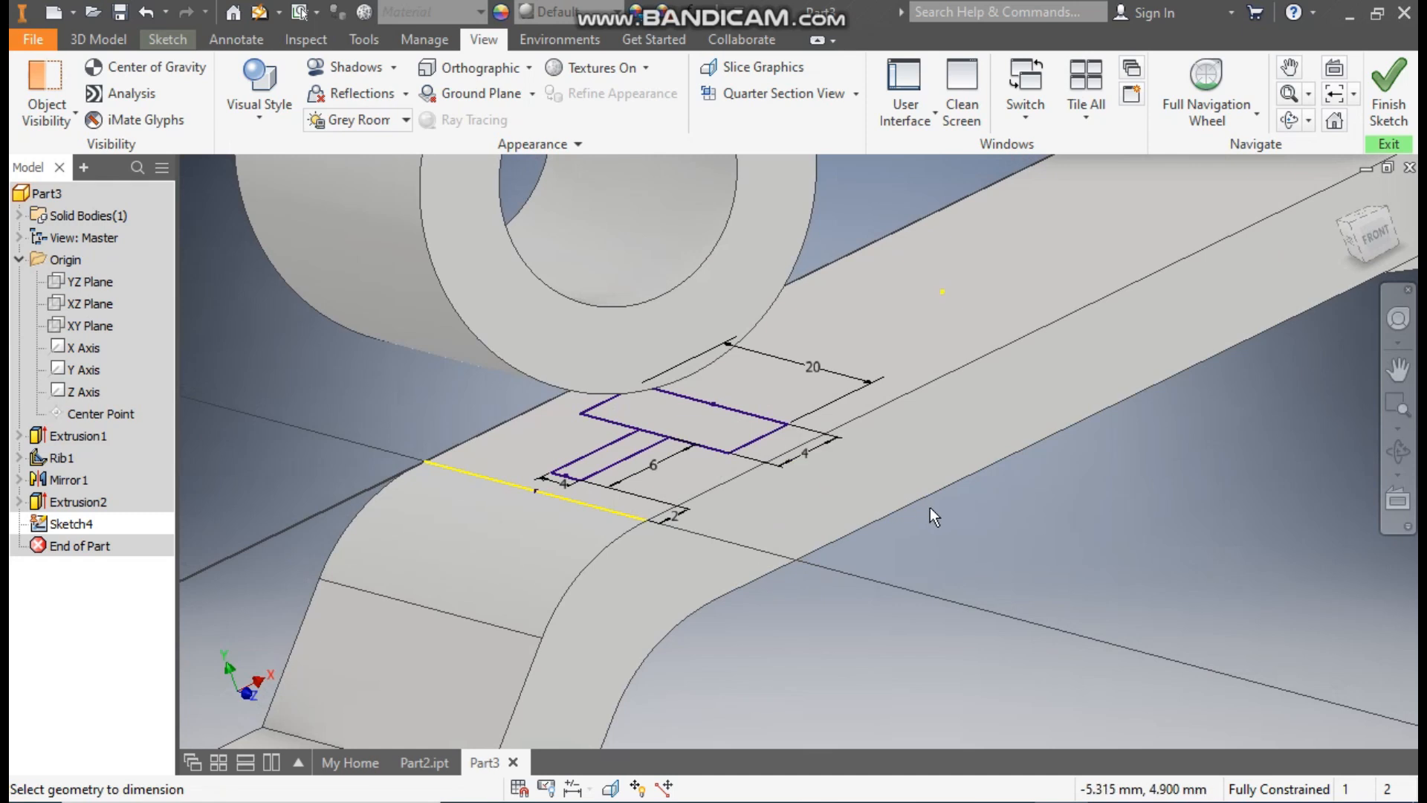
mouse_move(931, 509)
middle_mouse_down("shift")
mouse_move(1035, 523)
mouse_move(946, 503)
middle_mouse_up("shift")
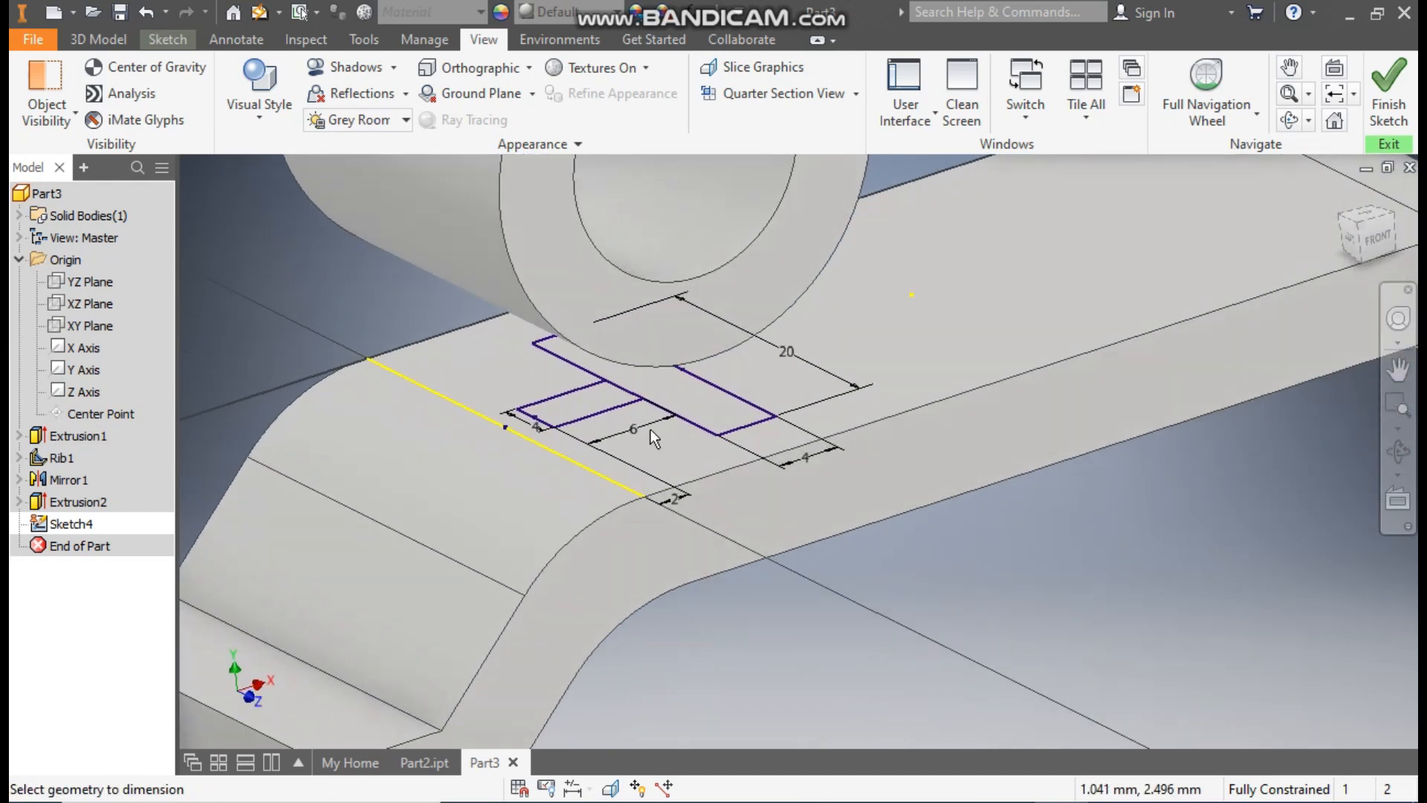
Step: Extrude both rectangles of the T profile up to the tube using the To Next extent
left_click(101, 43)
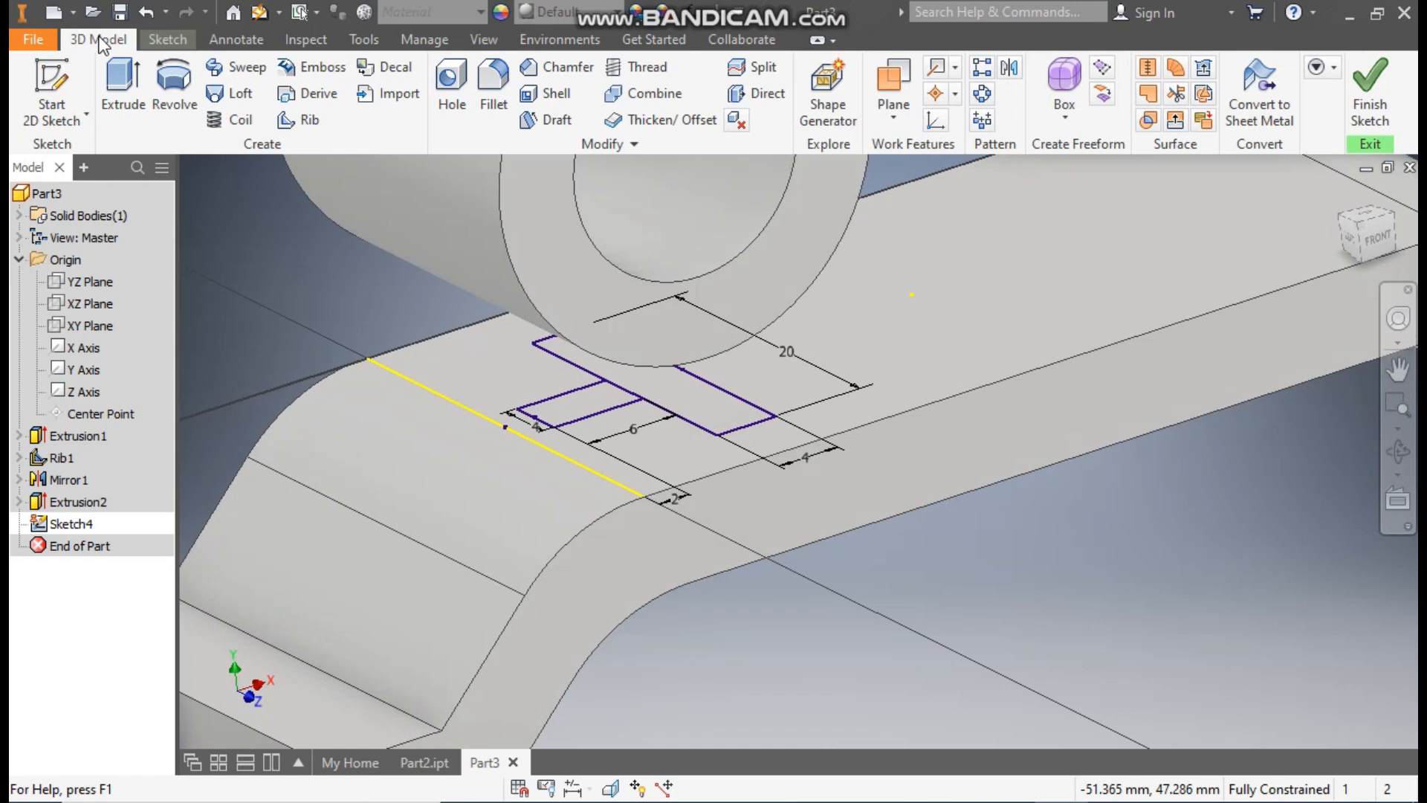
left_click(107, 96)
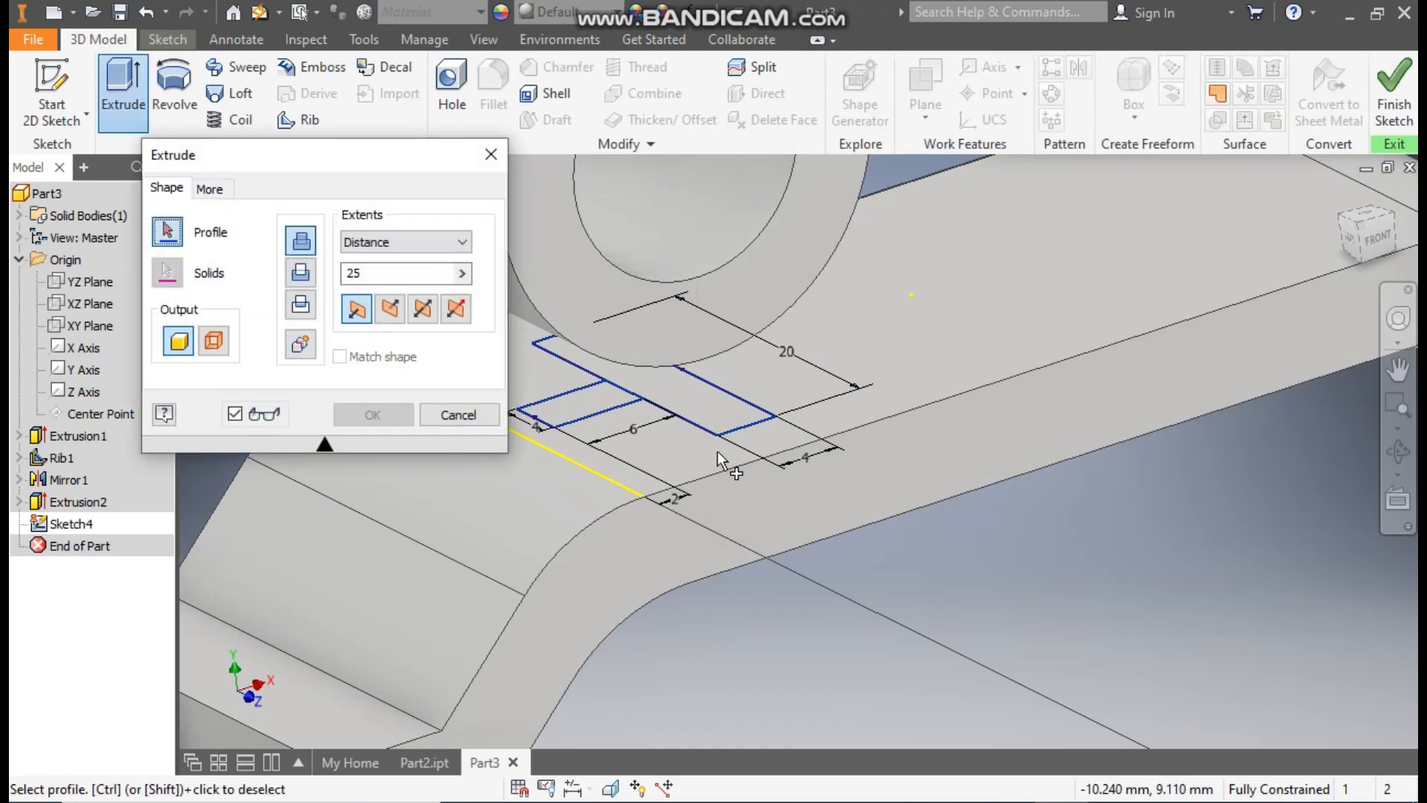
left_click(671, 386)
left_click(579, 399)
scroll(808, 520, "down", 3)
middle_click_drag(808, 527, 850, 573)
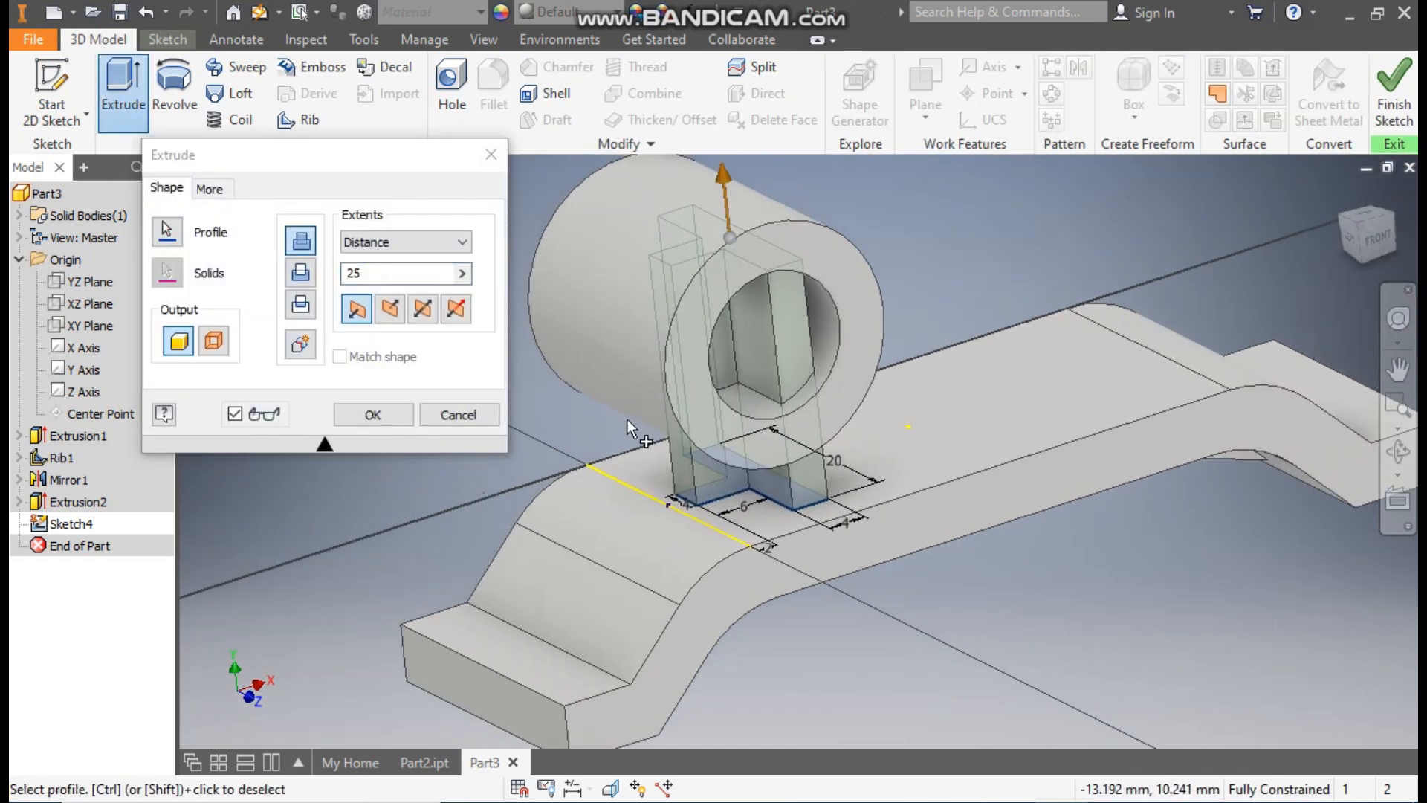
left_click(393, 240)
left_click(392, 251)
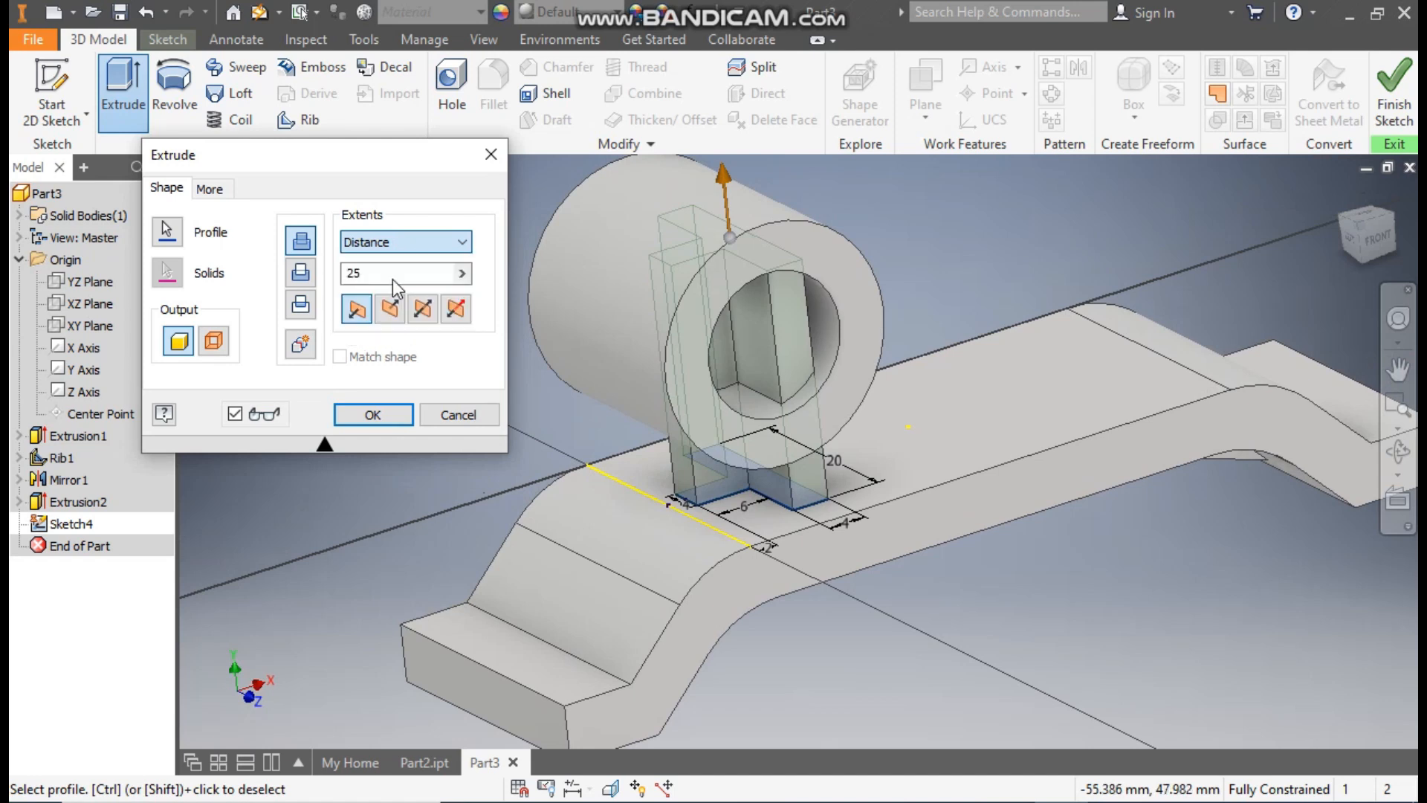
left_click(393, 278)
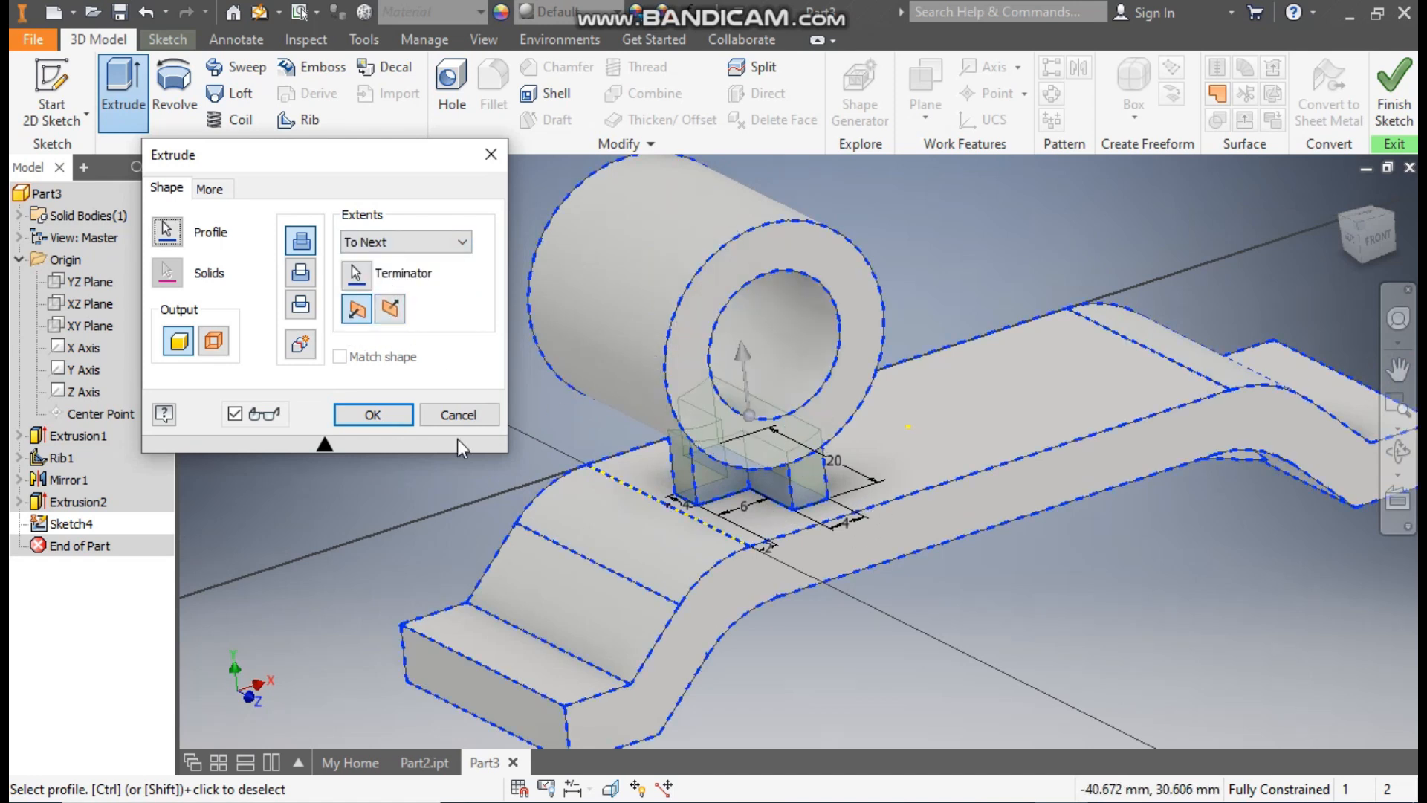
left_click(392, 417)
key("F2")
scroll(870, 521, "down", 1)
middle_click_drag(870, 521, 697, 533)
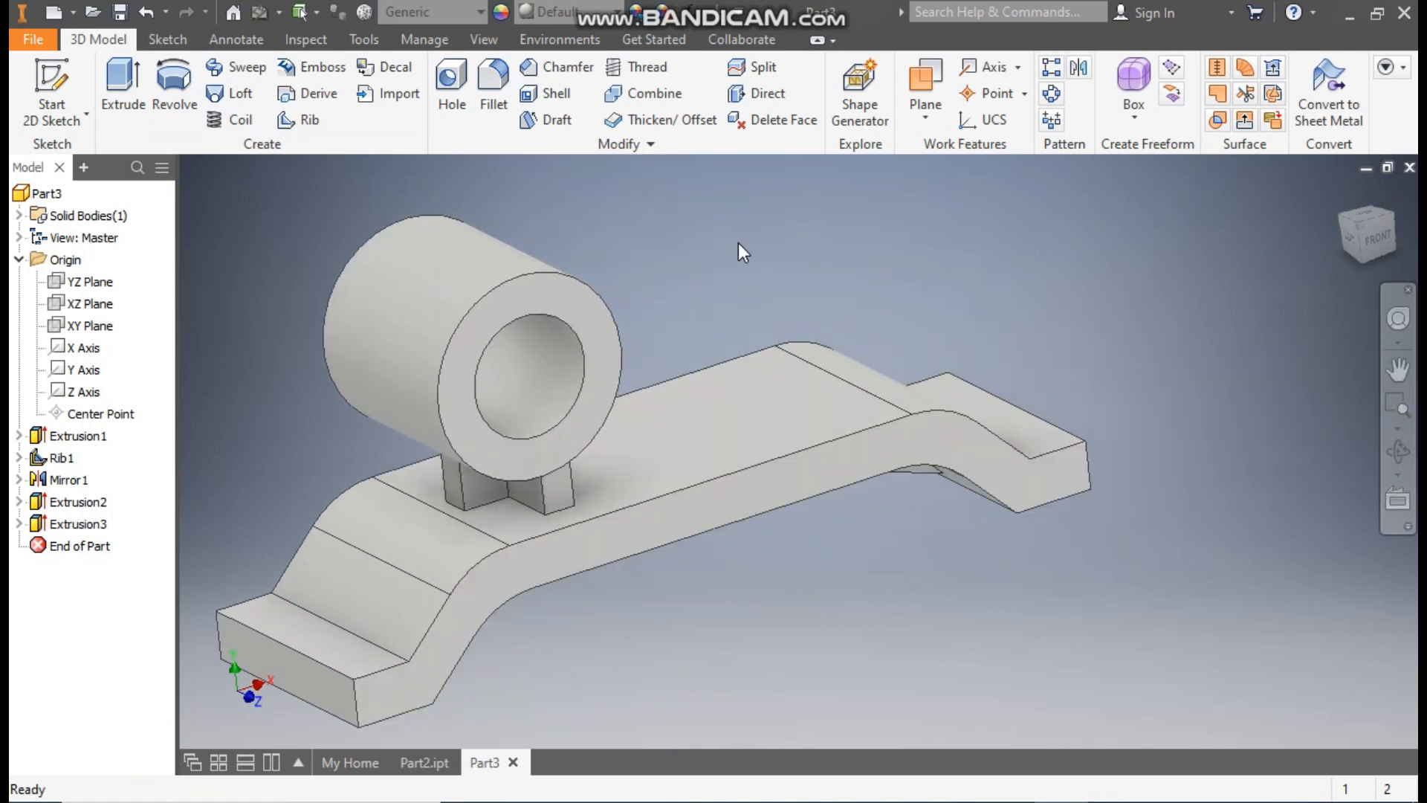
Step: Check the finished reference part Part2.ipt and start a 2D sketch on the XY plane of Part3
left_click(437, 761)
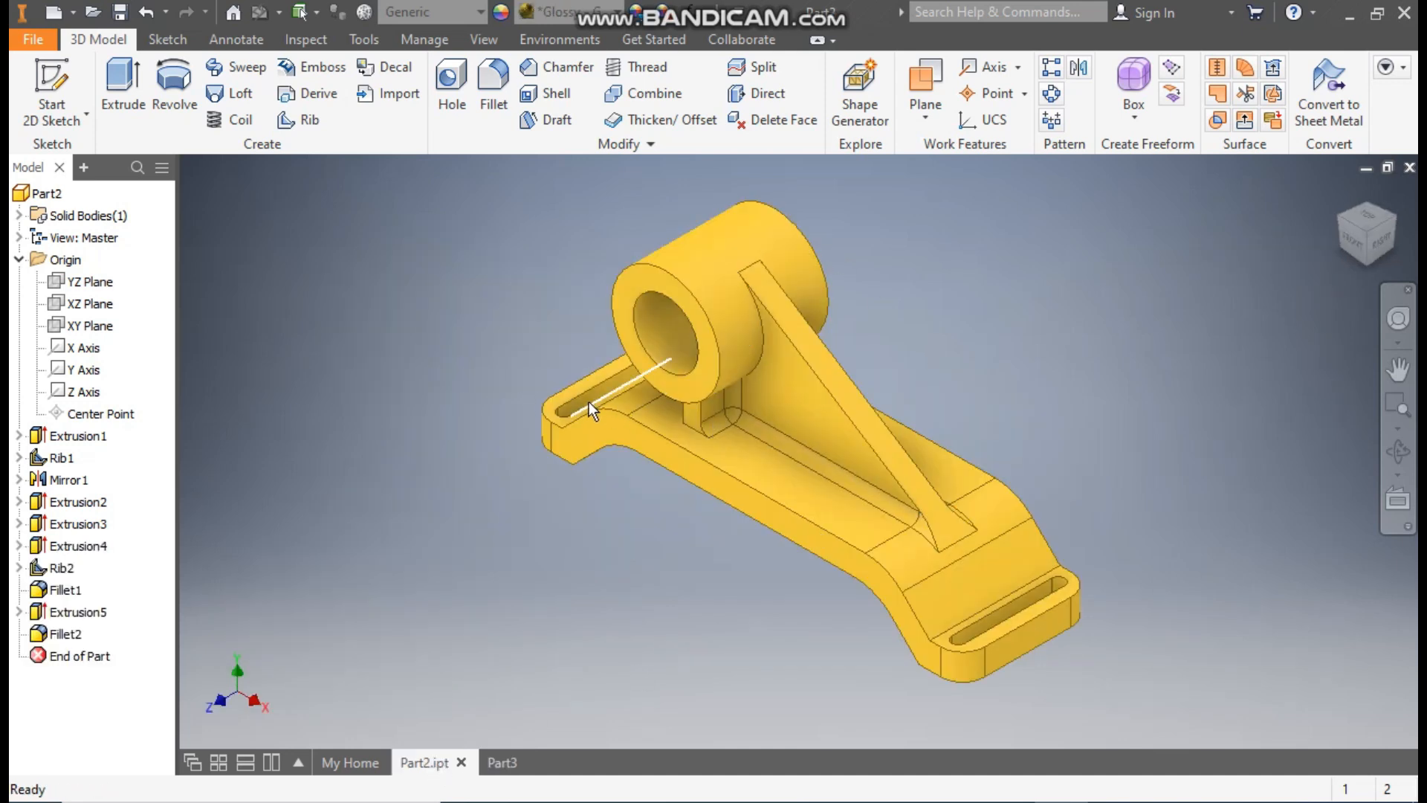
left_click(494, 765)
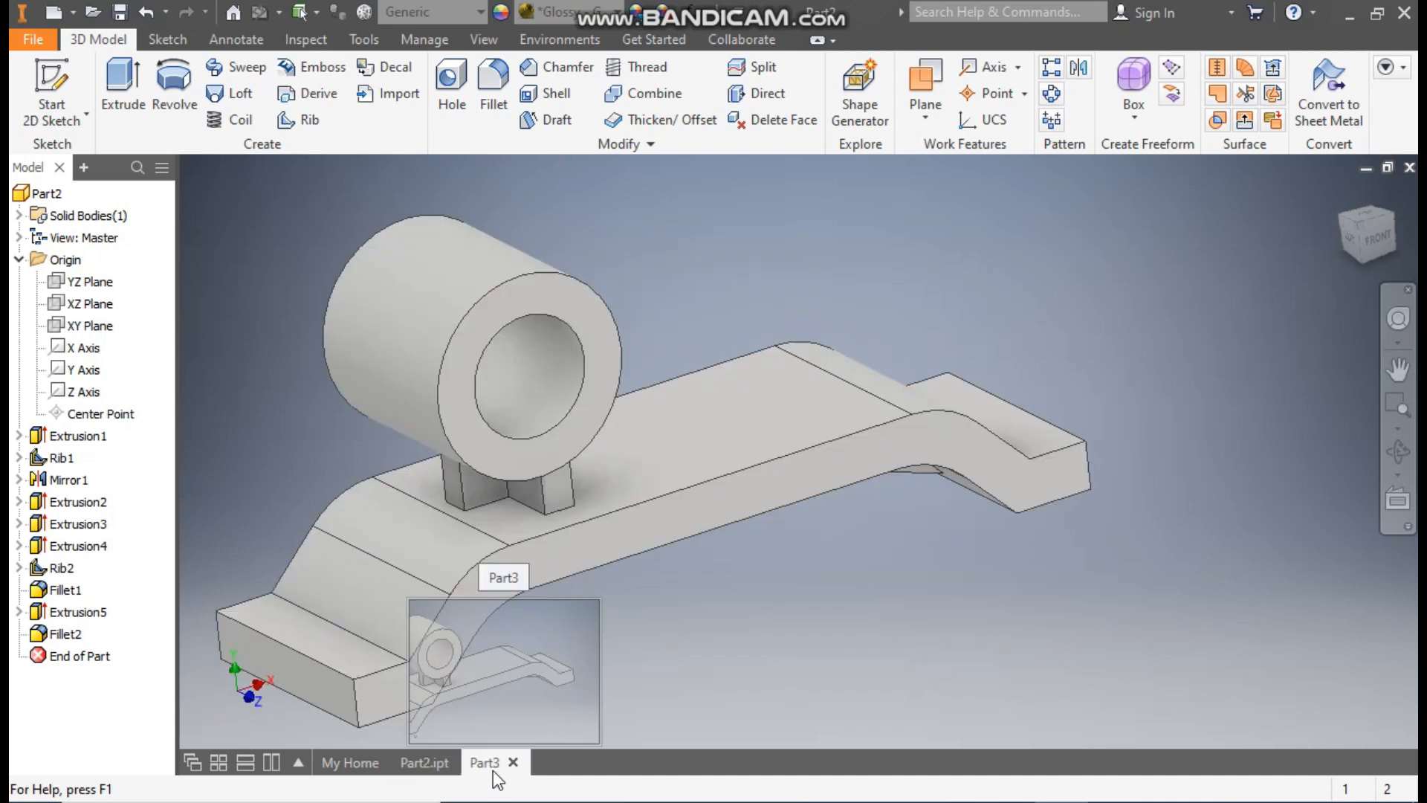
left_click(97, 327)
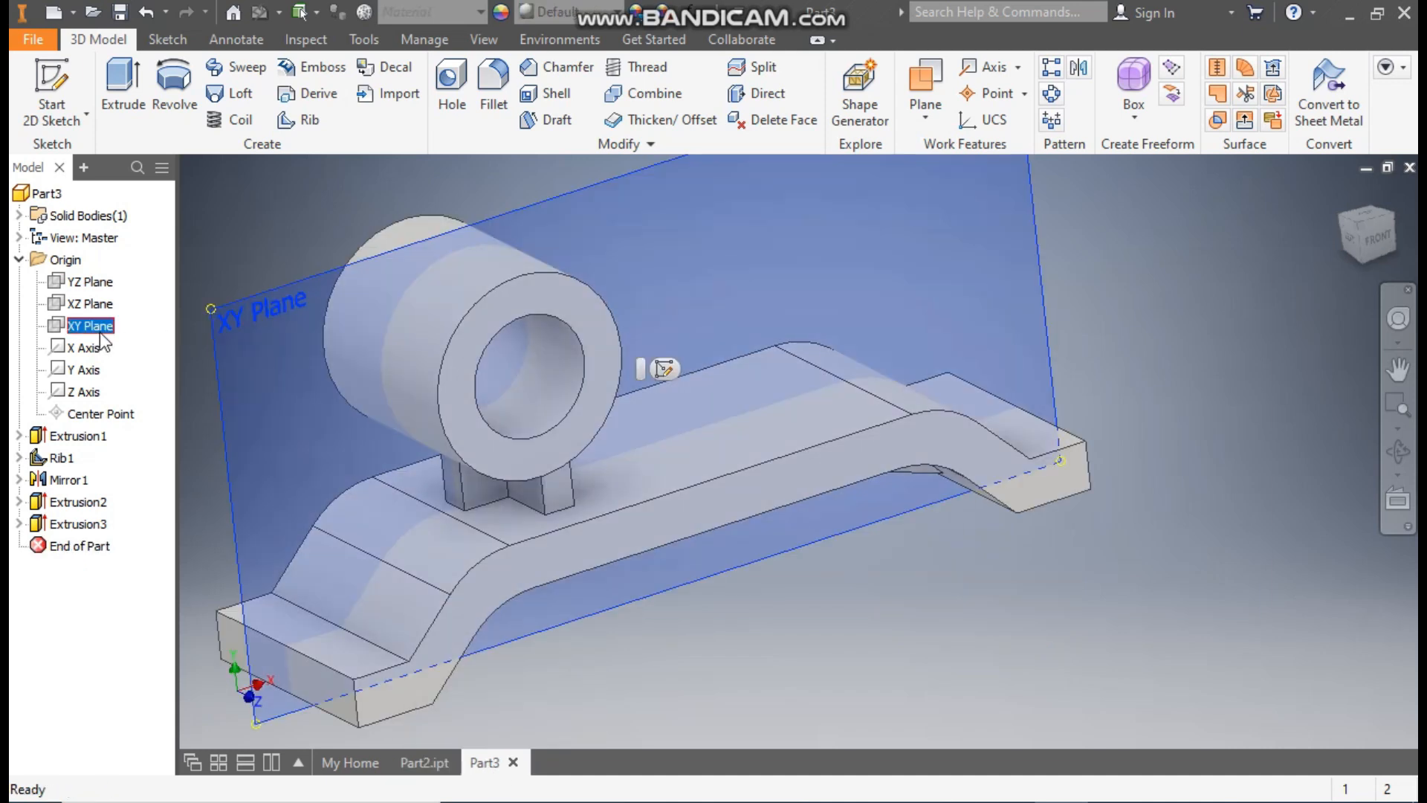
left_click(663, 368)
middle_click_drag(862, 180, 681, 390)
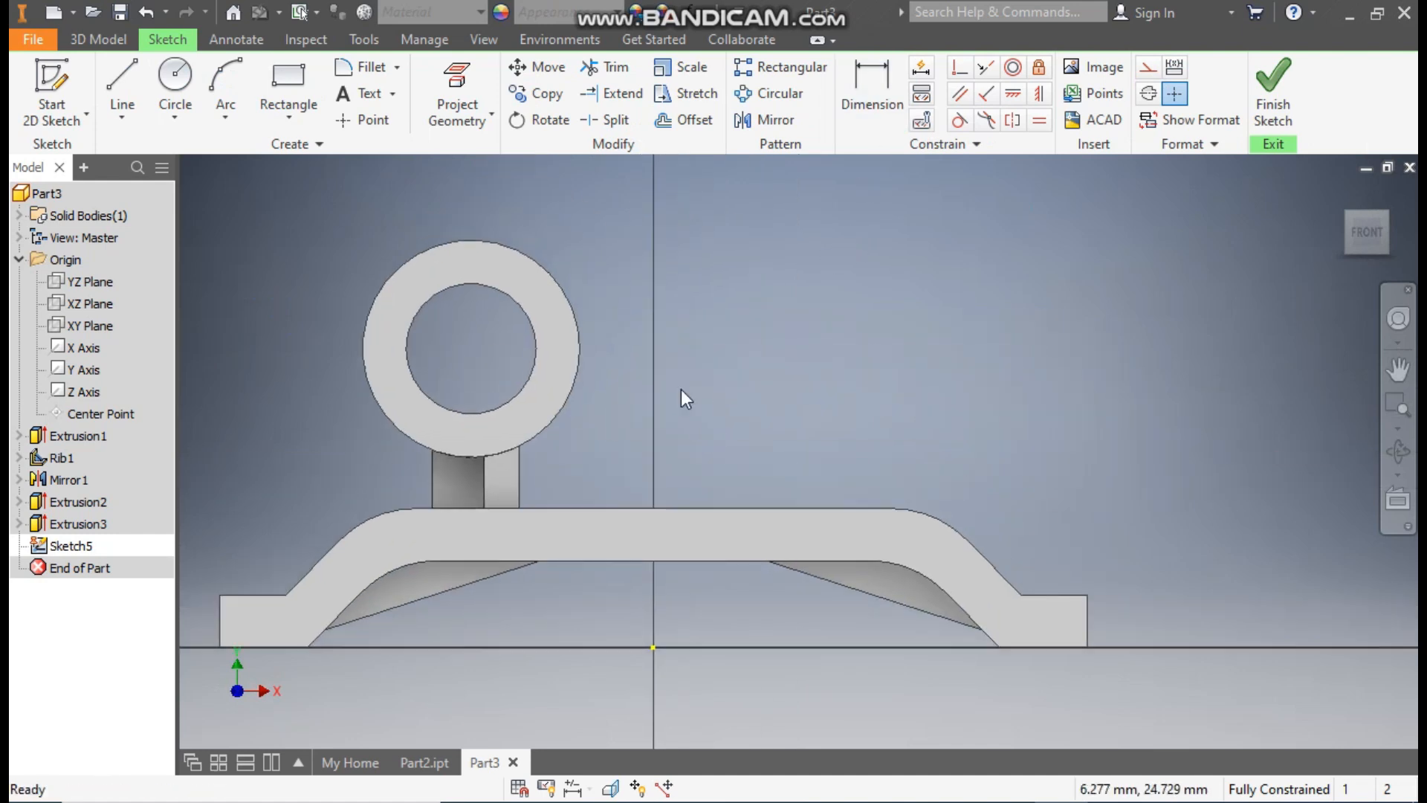
Step: Sketch a line from the tube's outer circle to the base's far upper bend and make it tangent to the circle
left_click(118, 68)
left_click(471, 240)
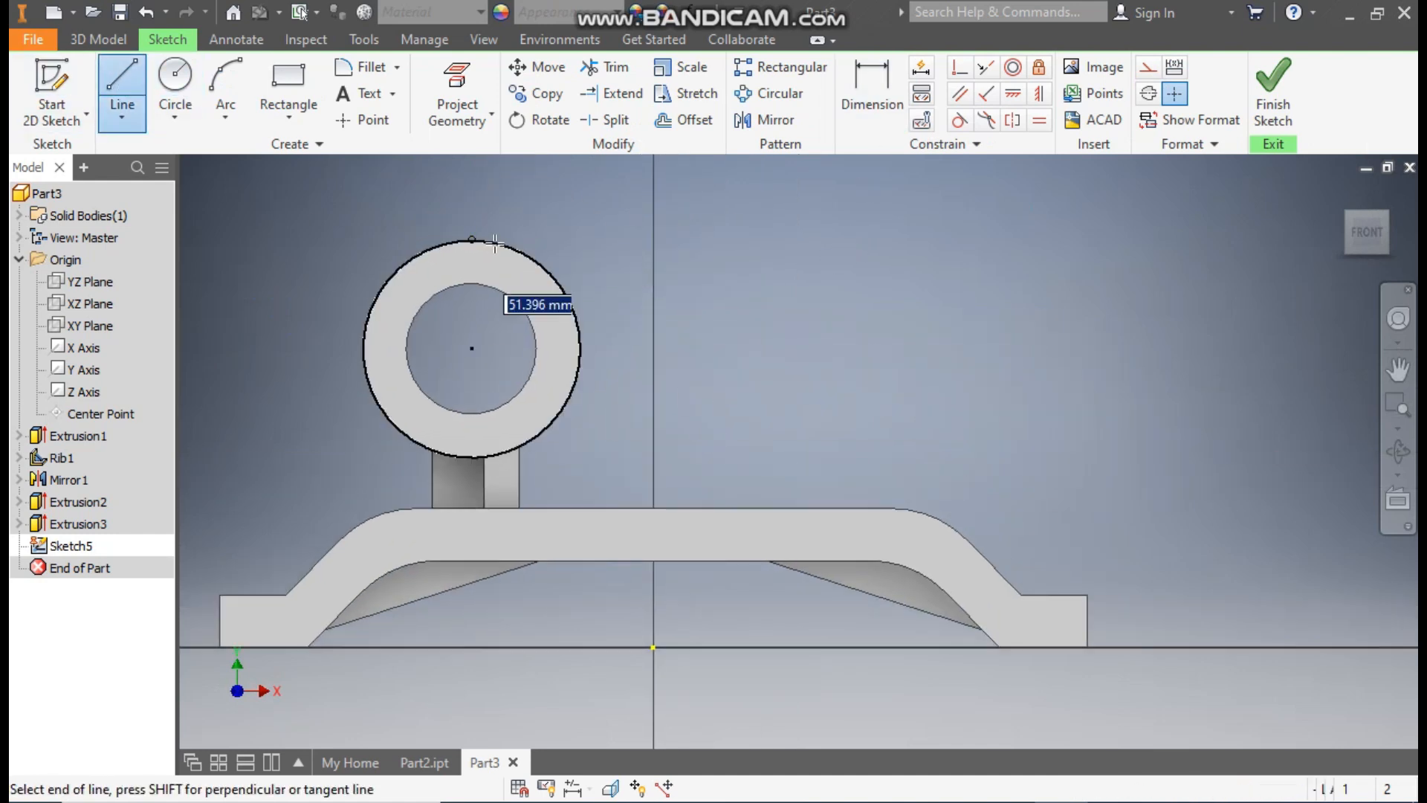
left_click(948, 522)
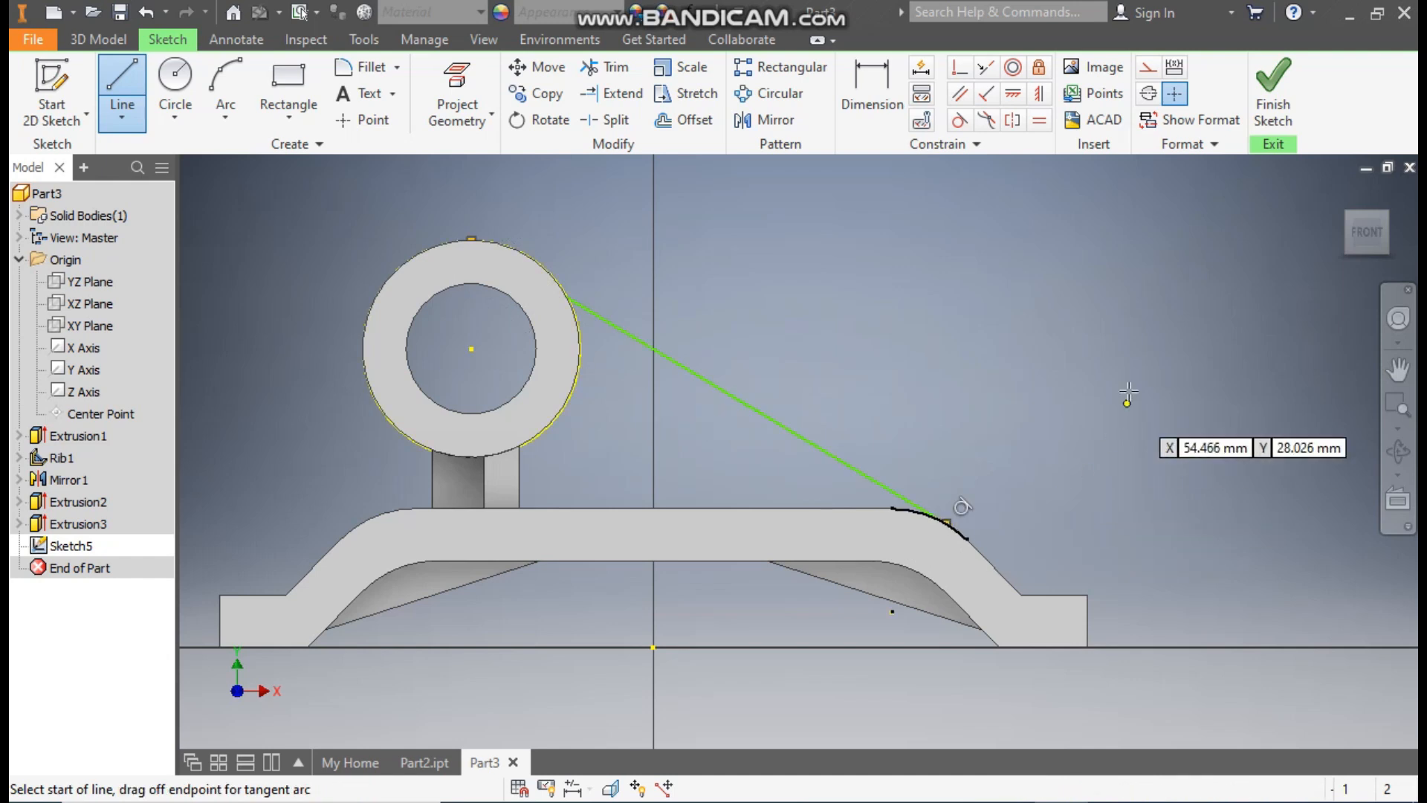
left_click(959, 123)
left_click(581, 333)
left_click(609, 324)
key("Escape")
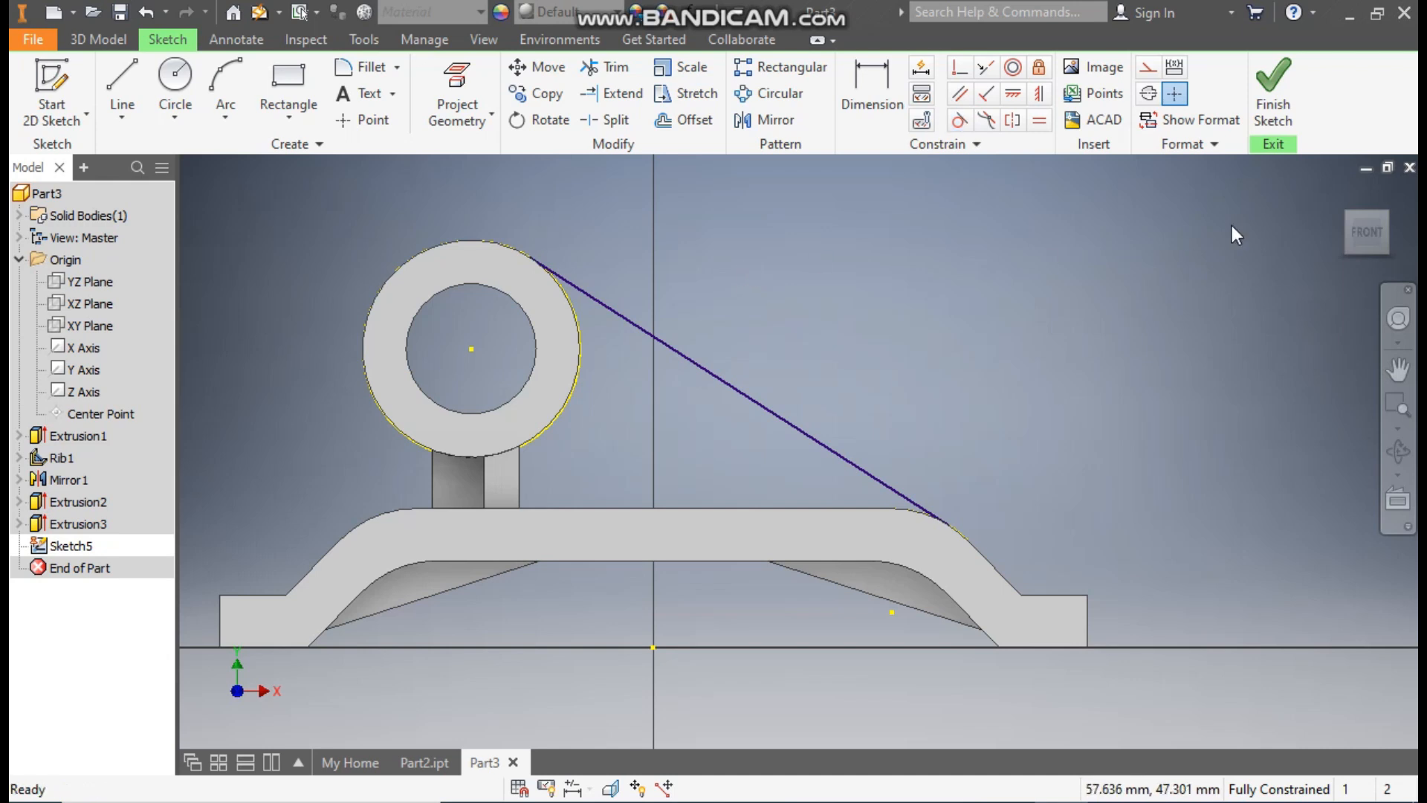
Step: Convert the projected tube circle and bend arc to construction geometry and finish the sketch
left_click(1336, 195)
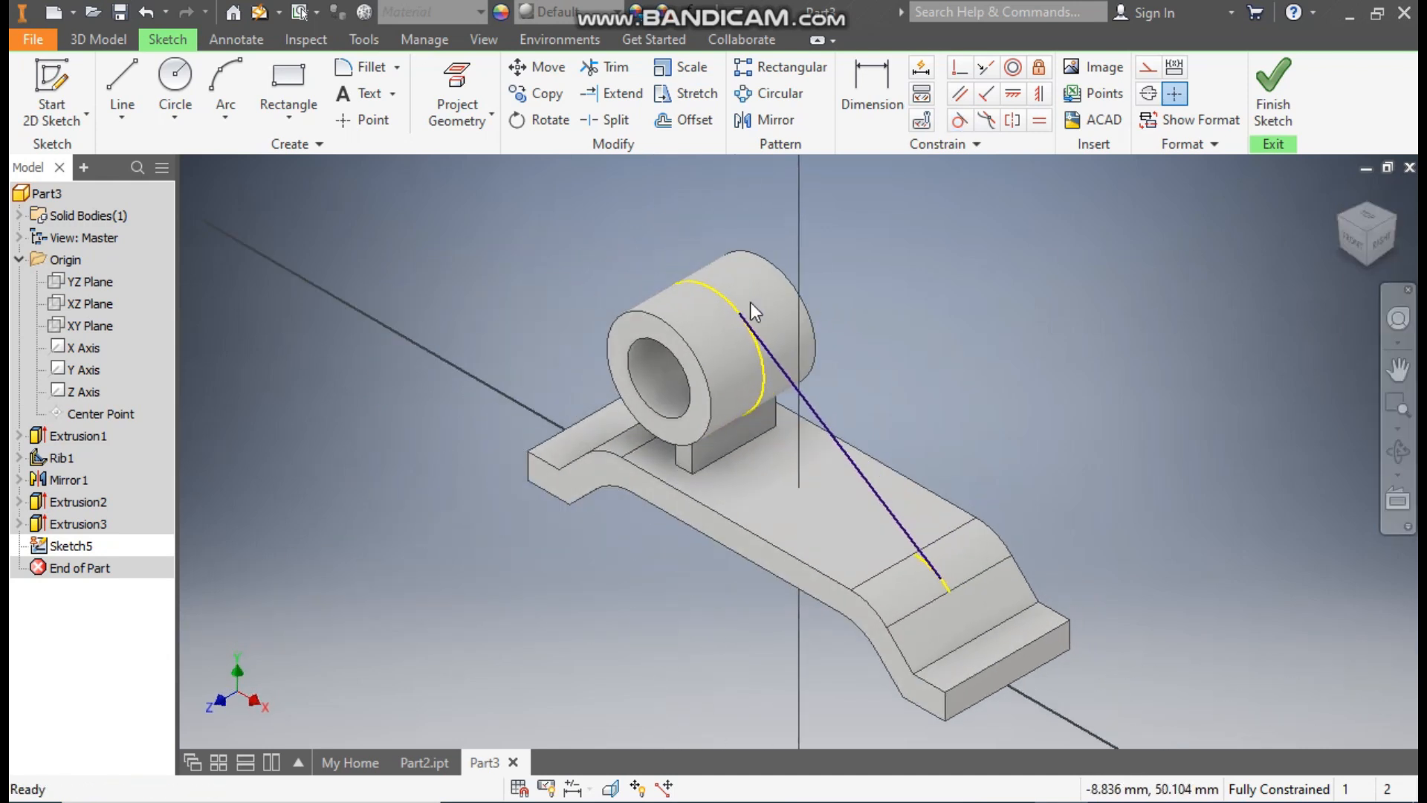
left_click(733, 302)
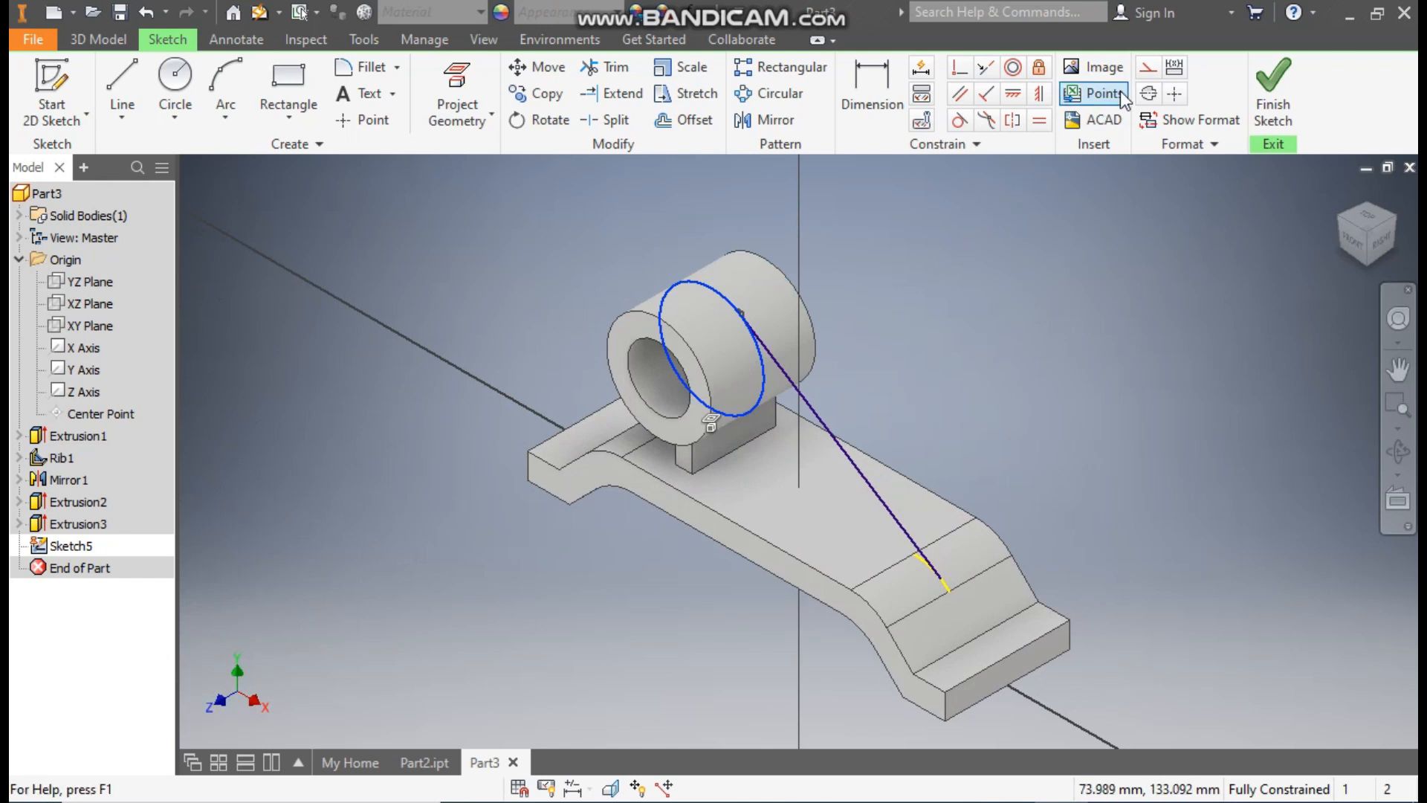
left_click(1174, 93)
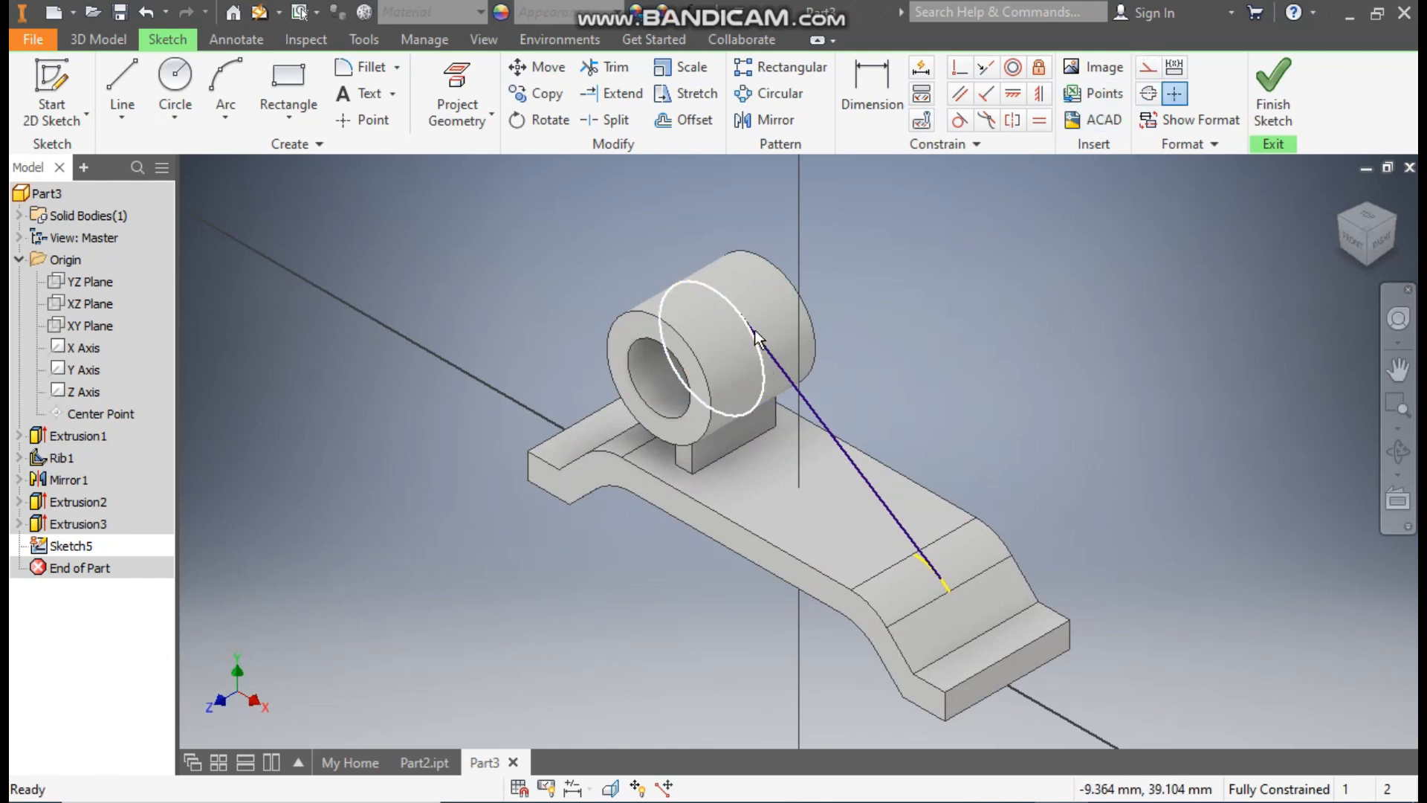
left_click(727, 299)
left_click(1148, 74)
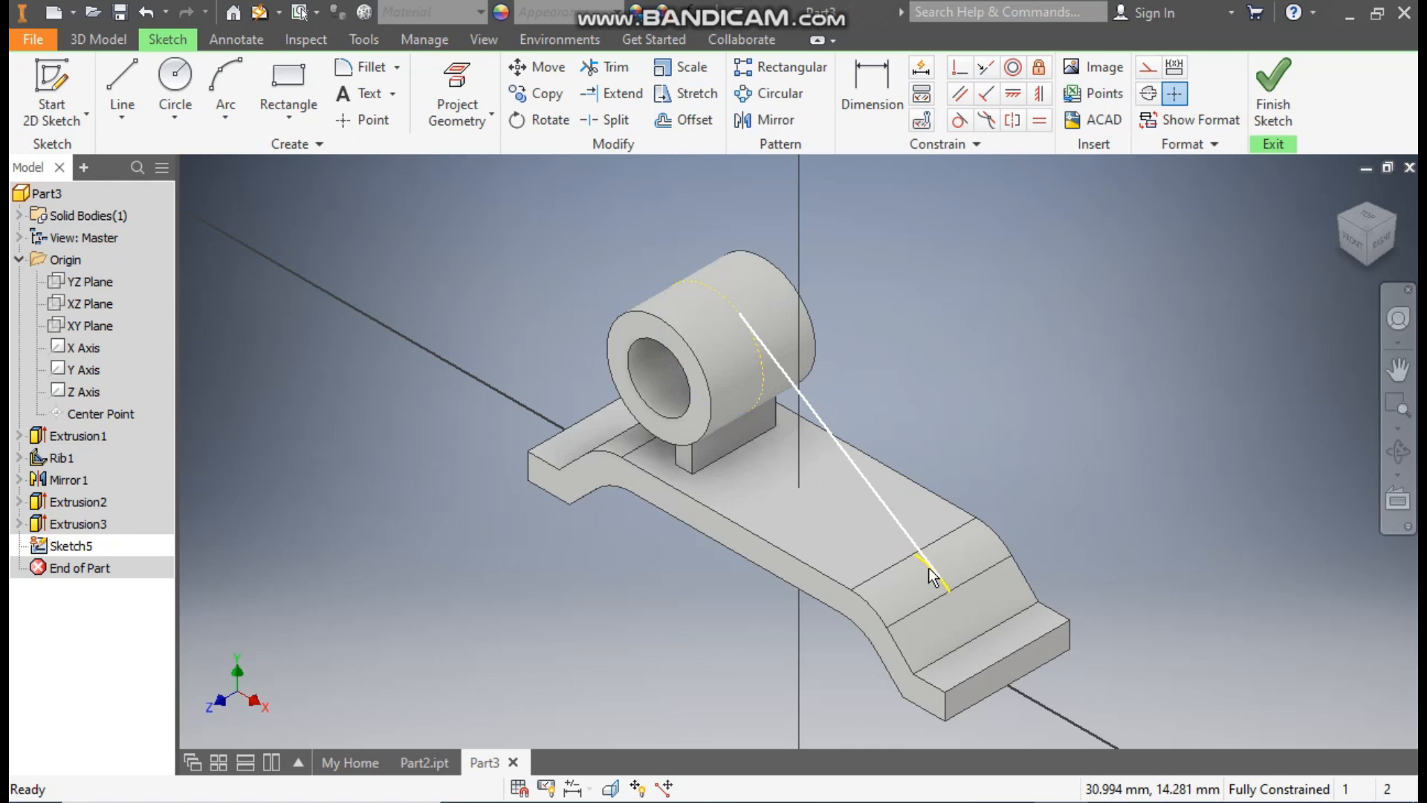
scroll(931, 578, "up", 5)
left_click(916, 554)
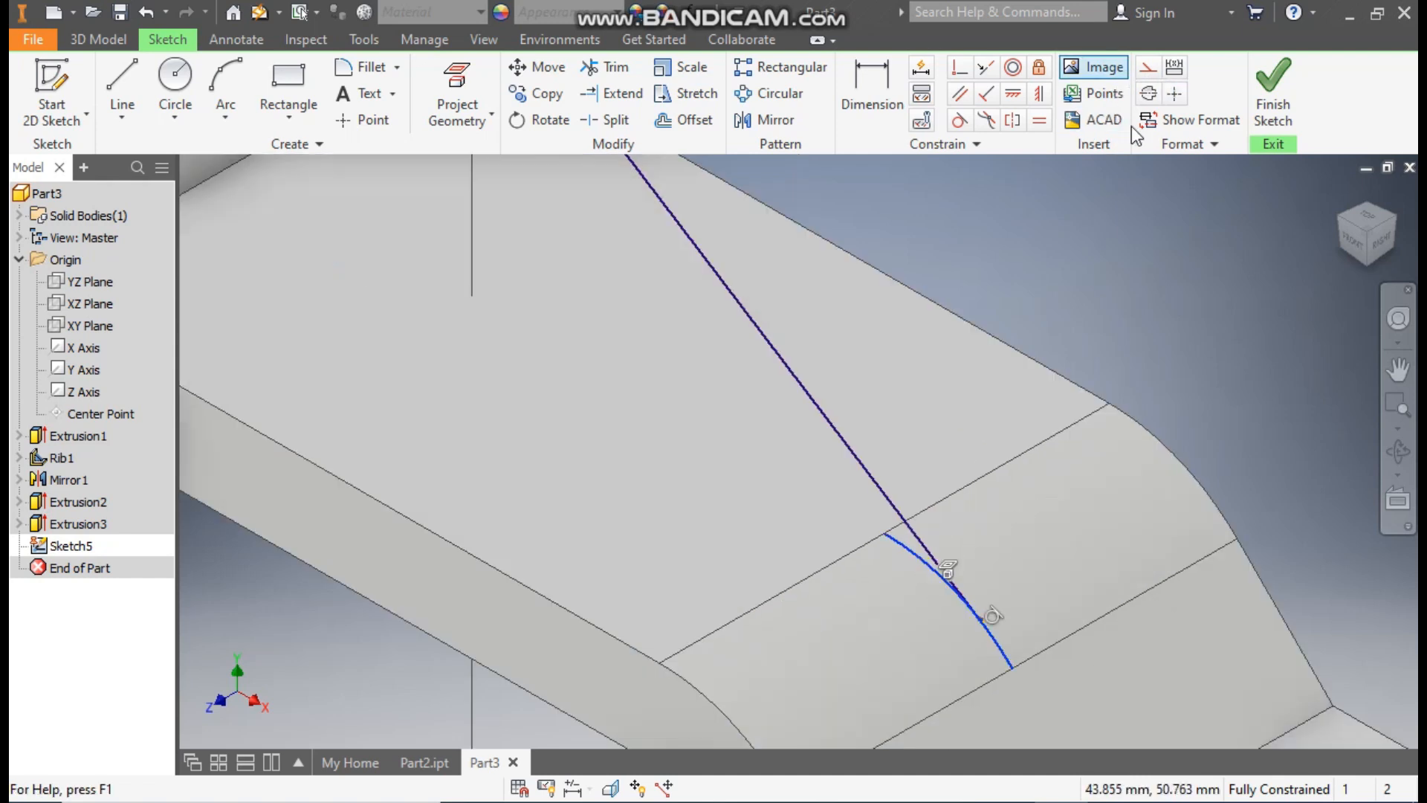
left_click(1148, 68)
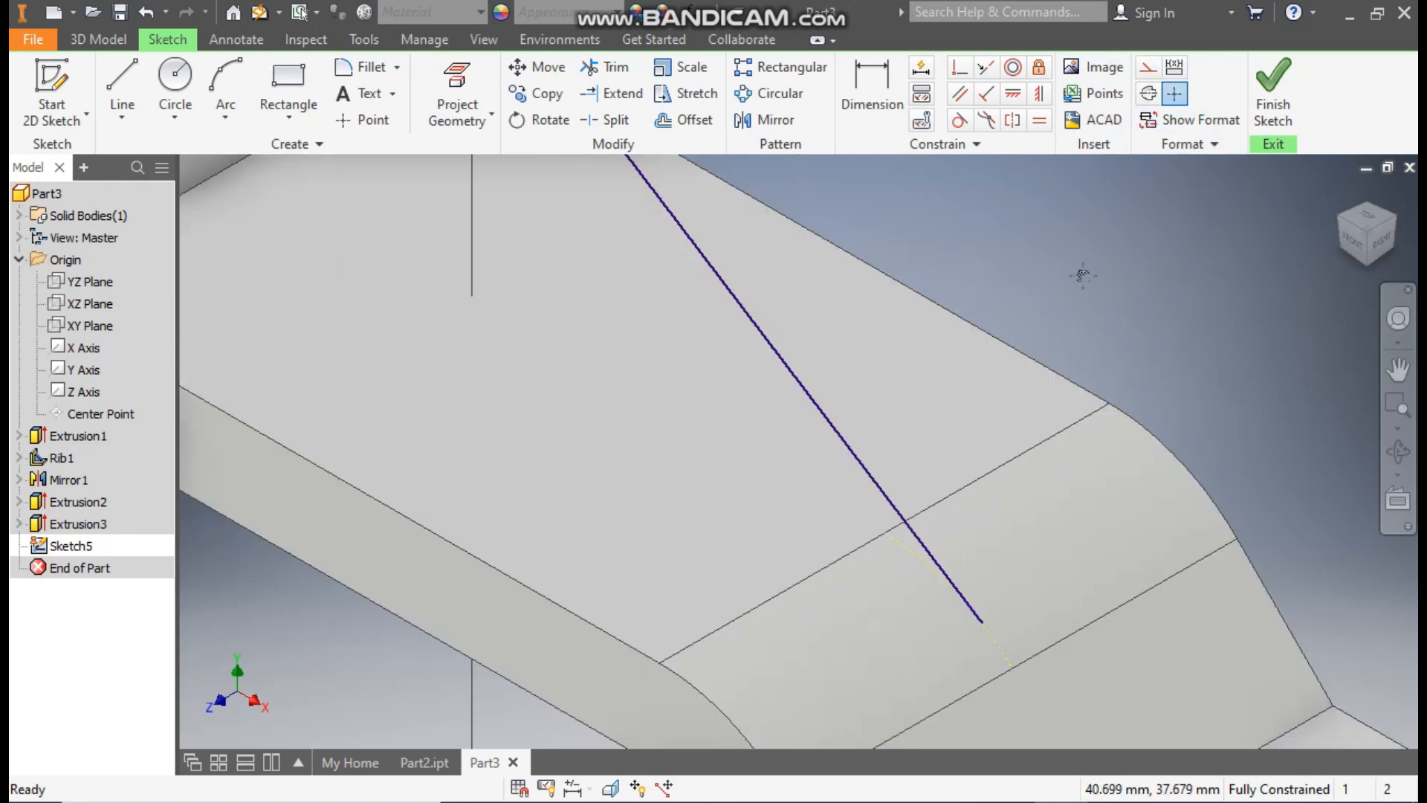
scroll(1041, 349, "down", 5)
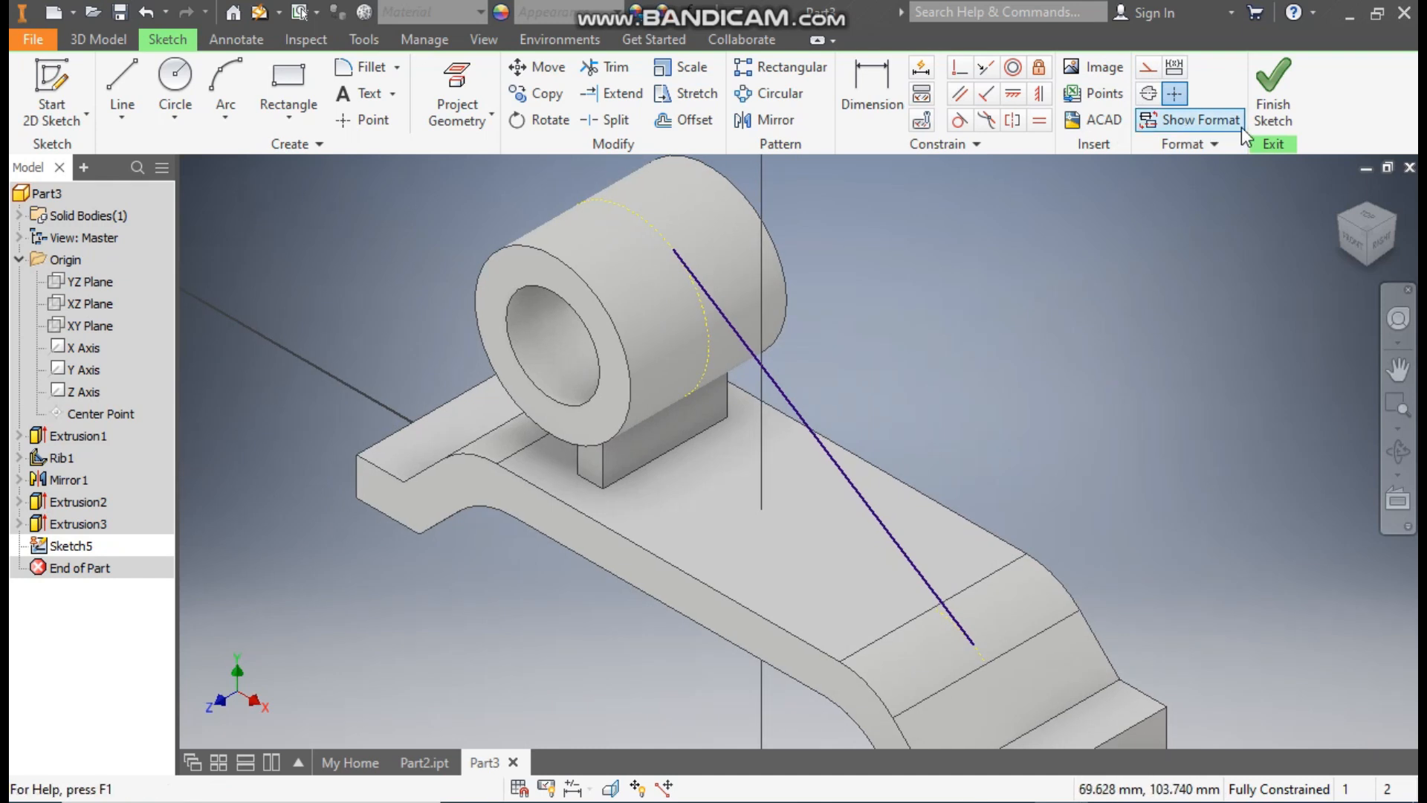
left_click(1243, 138)
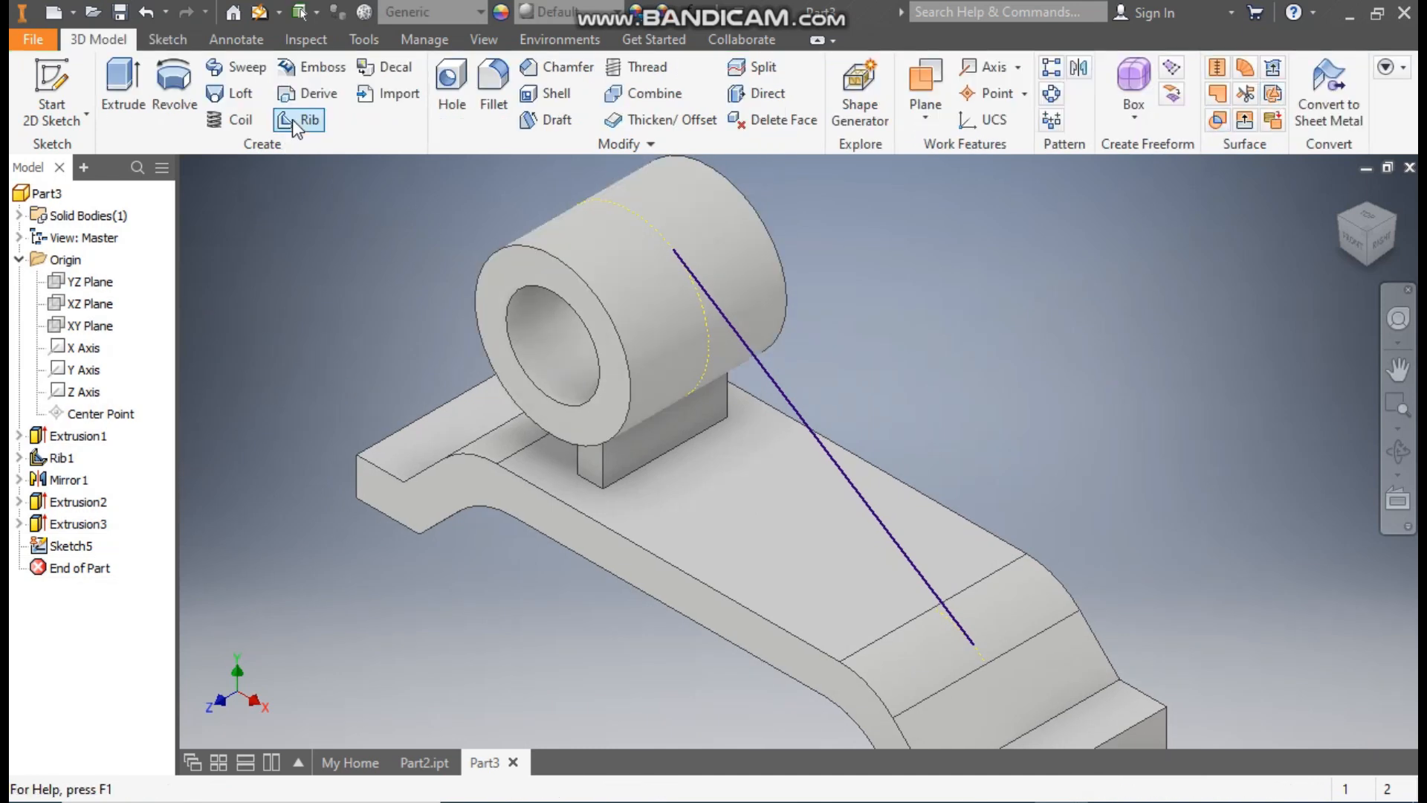
Step: Create a 5 mm thick rib parallel to the sketch plane from the sloping line, filling toward the tube and base
left_click(292, 119)
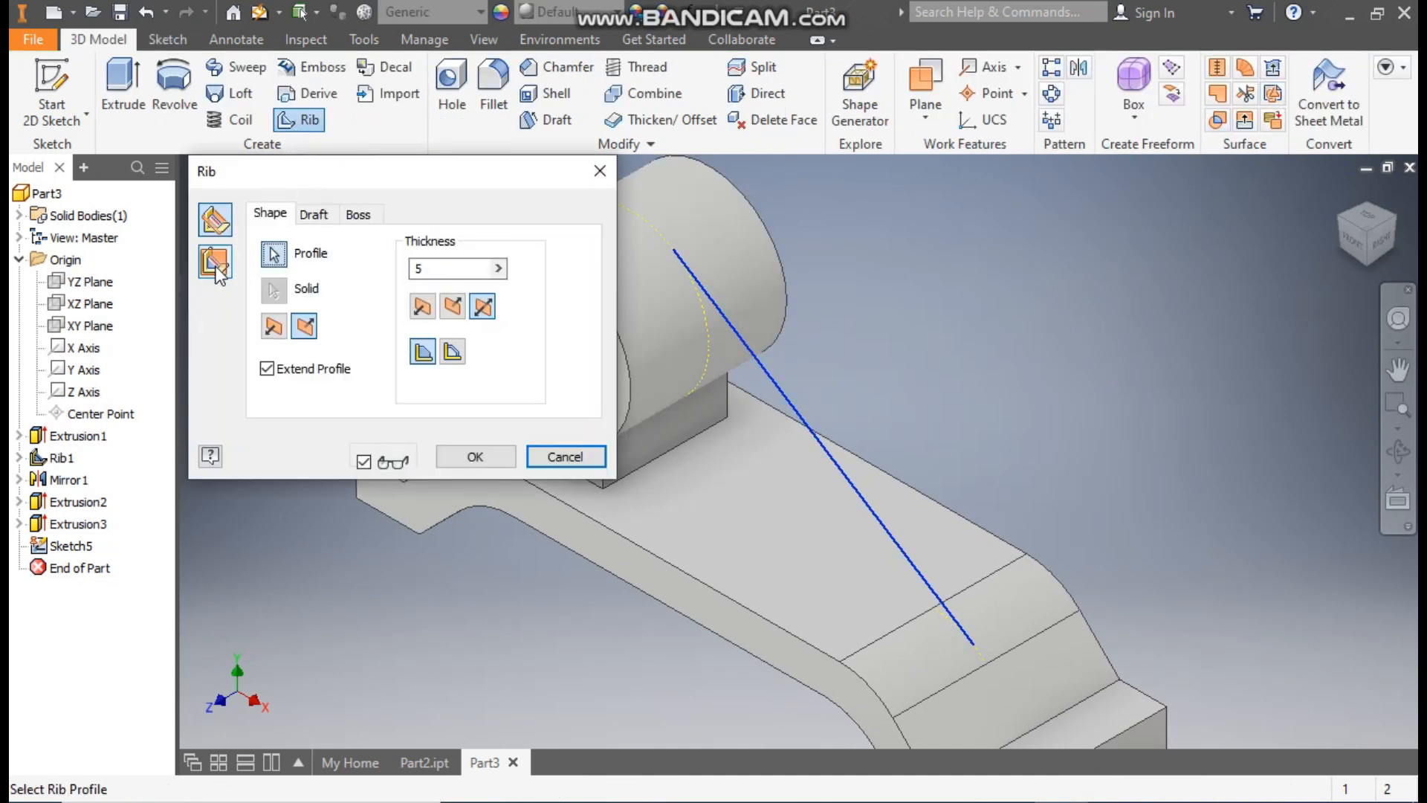
left_click(216, 269)
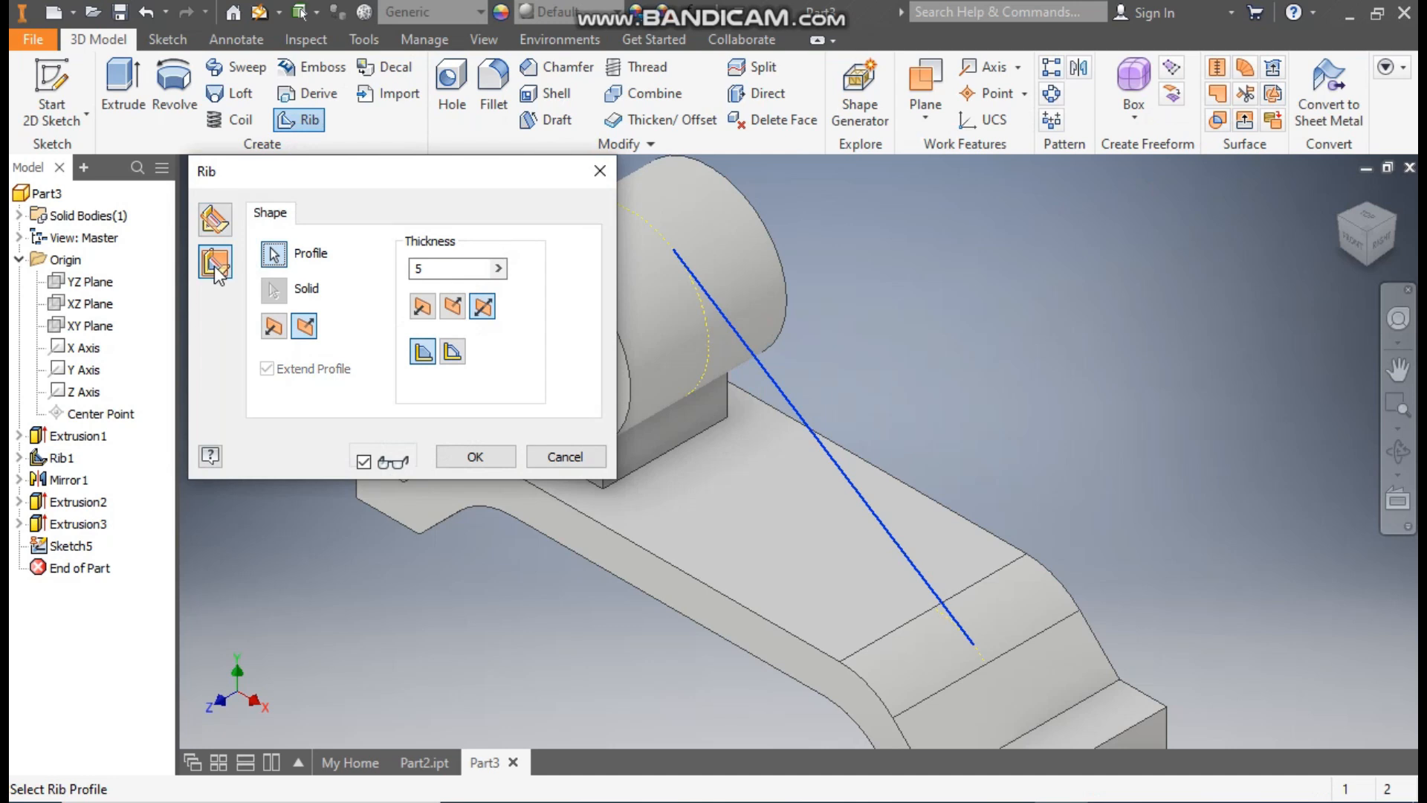
left_click(273, 325)
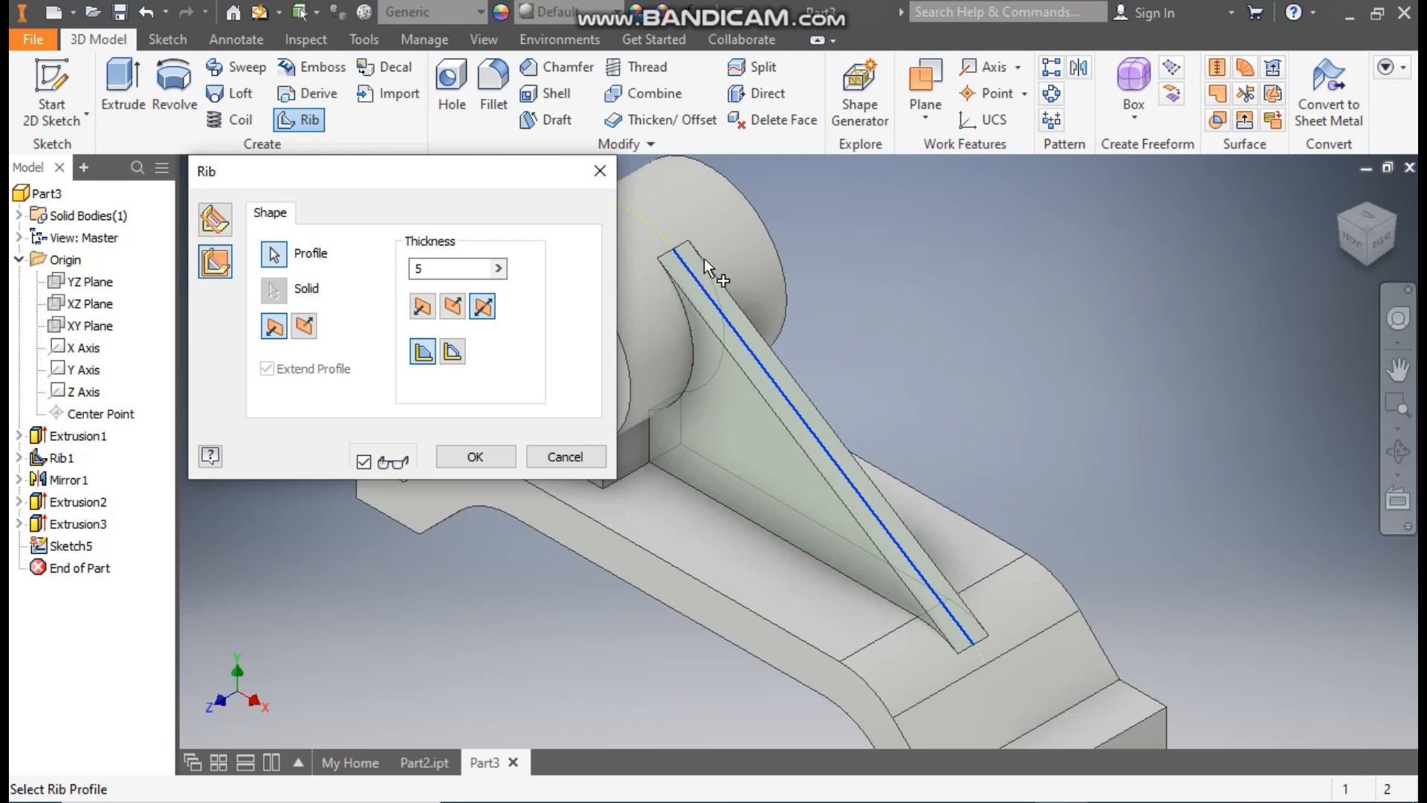
left_click(475, 456)
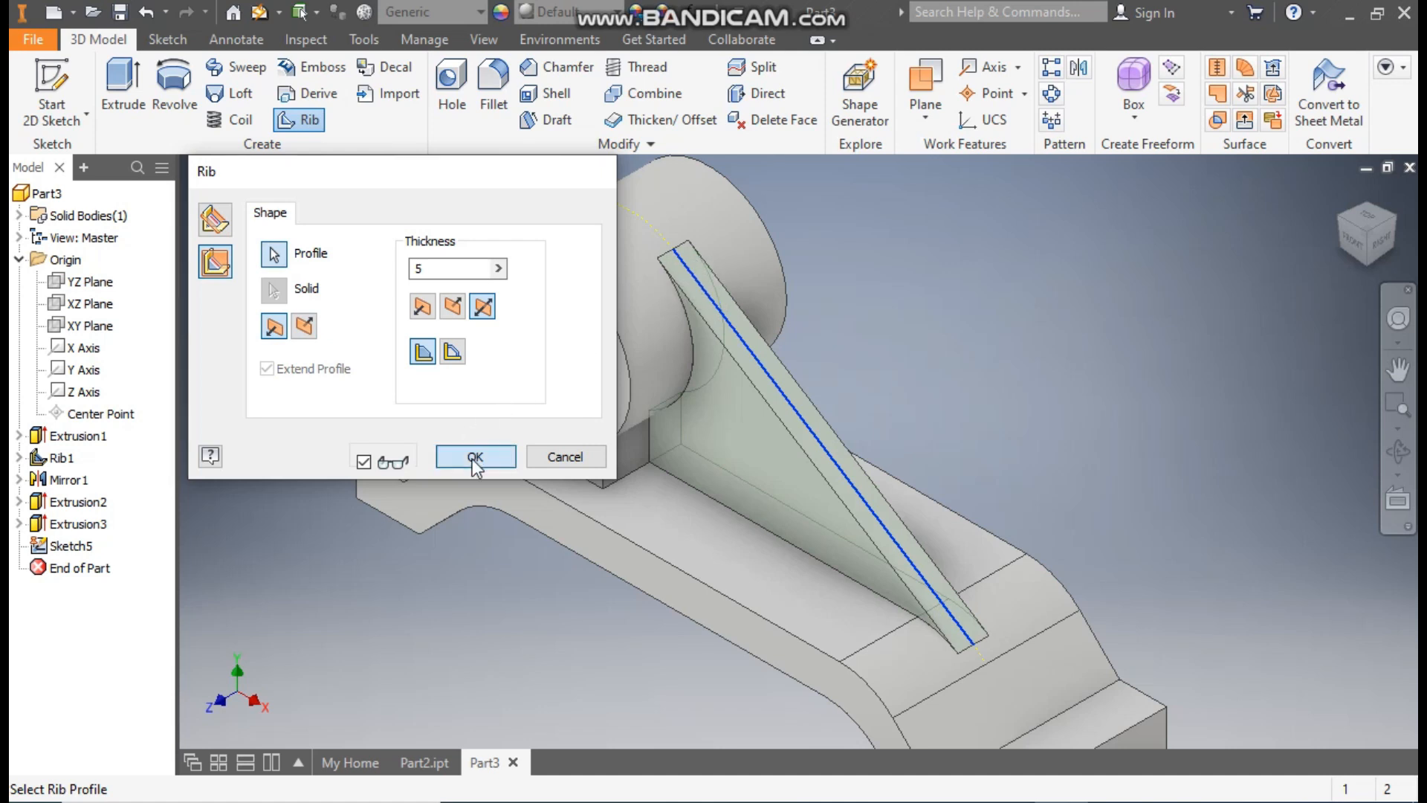
Step: Fillet the four vertical corner edges at the base's two end feet with a 5 mm radius
scroll(939, 375, "up", 3)
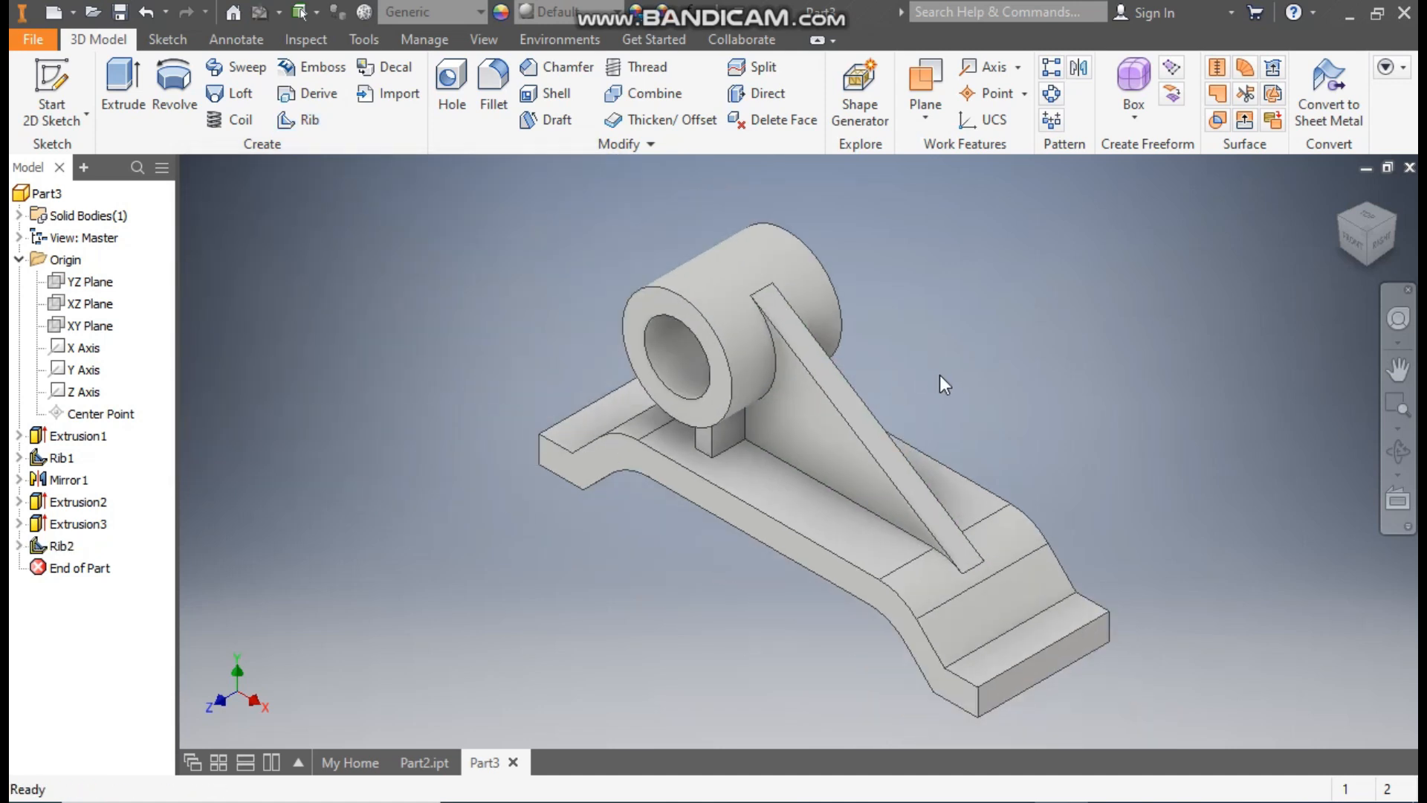
left_click(490, 81)
left_click(212, 297)
type("5")
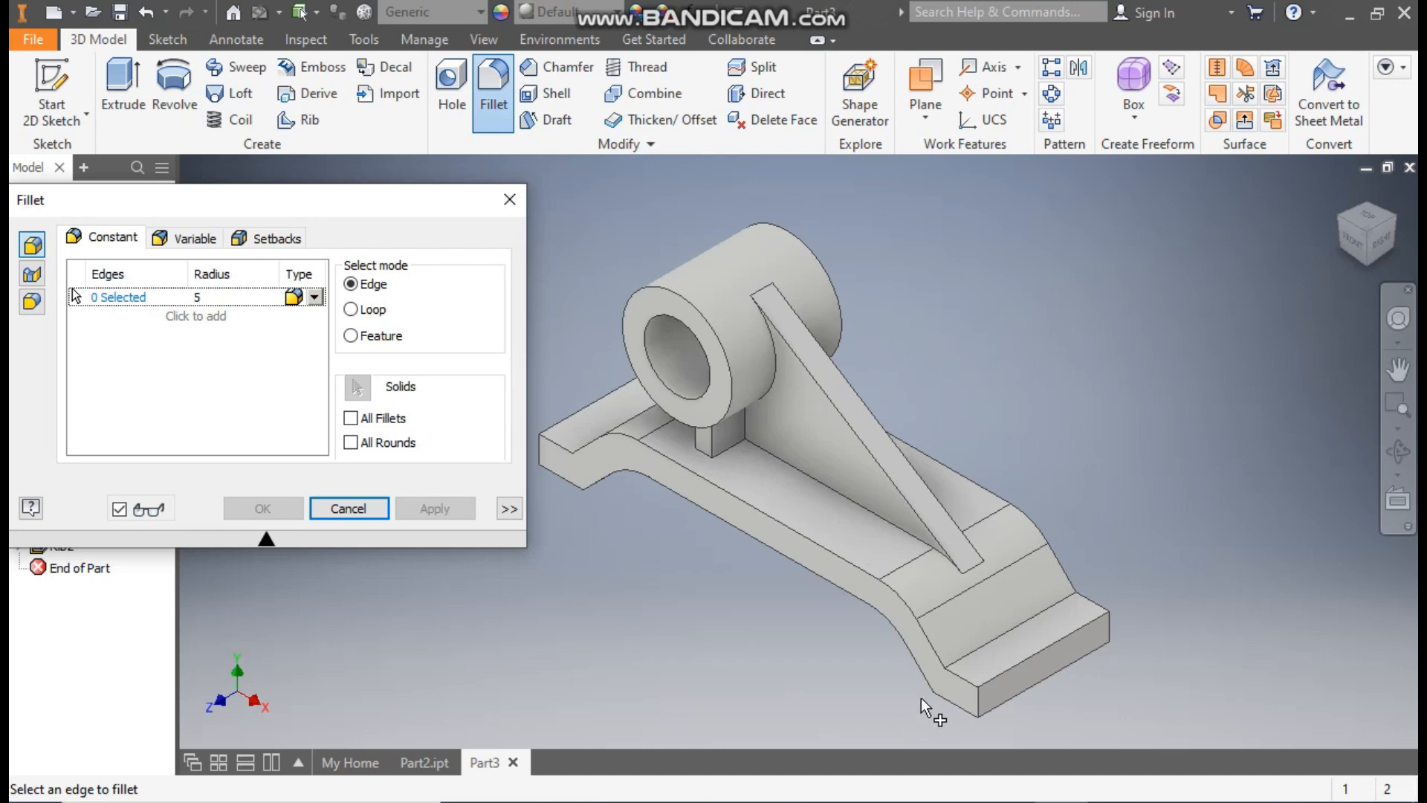
left_click(978, 700)
left_click(1093, 628)
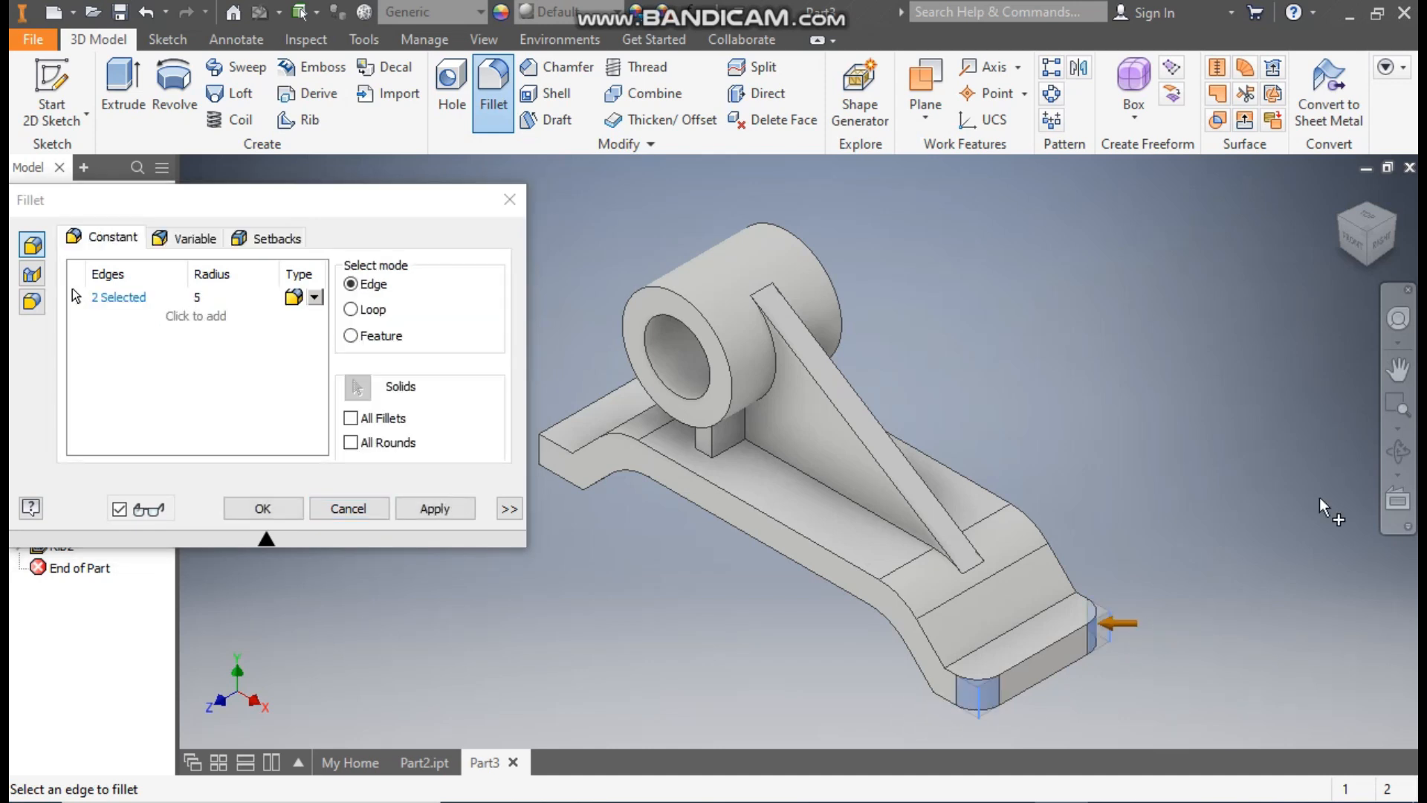
left_click(1340, 216)
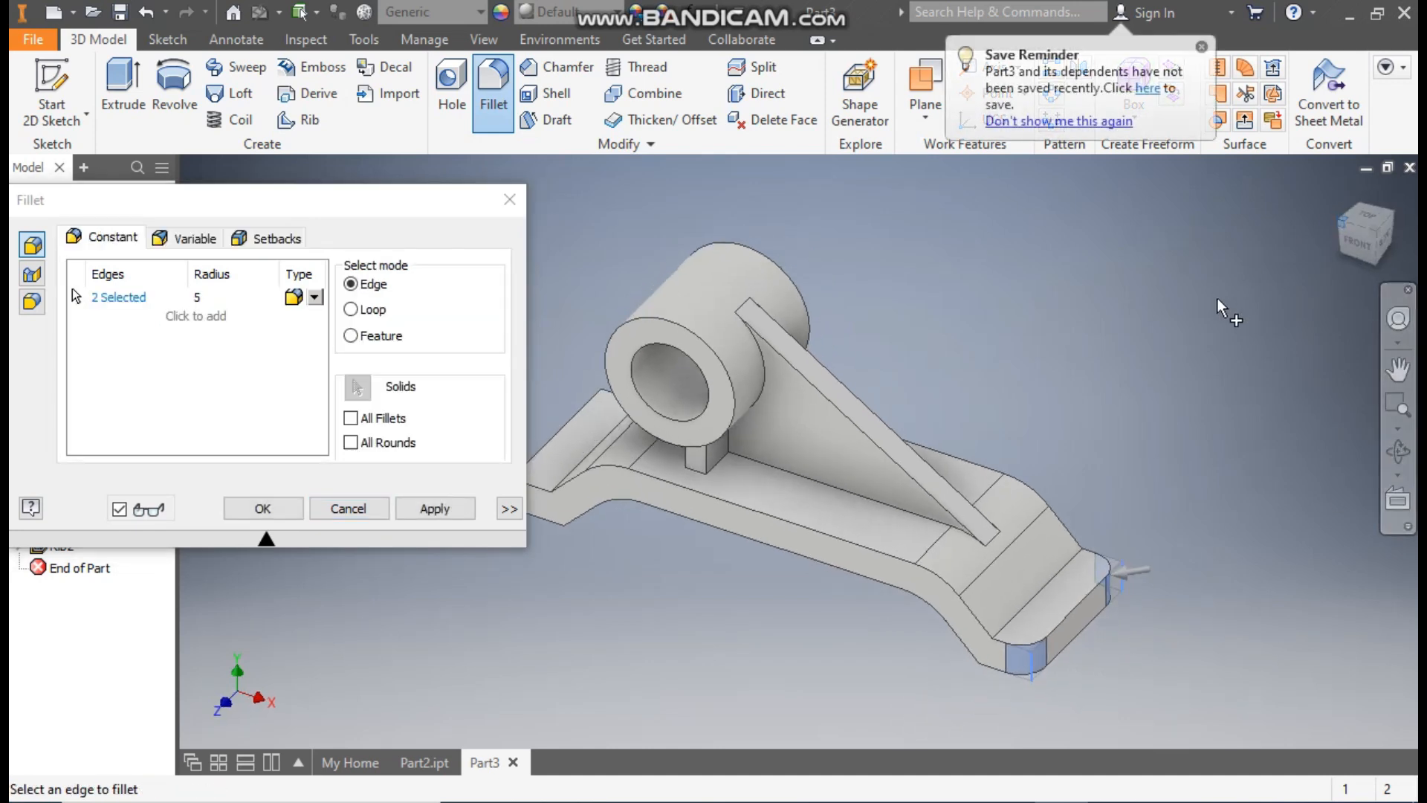
left_click(694, 598)
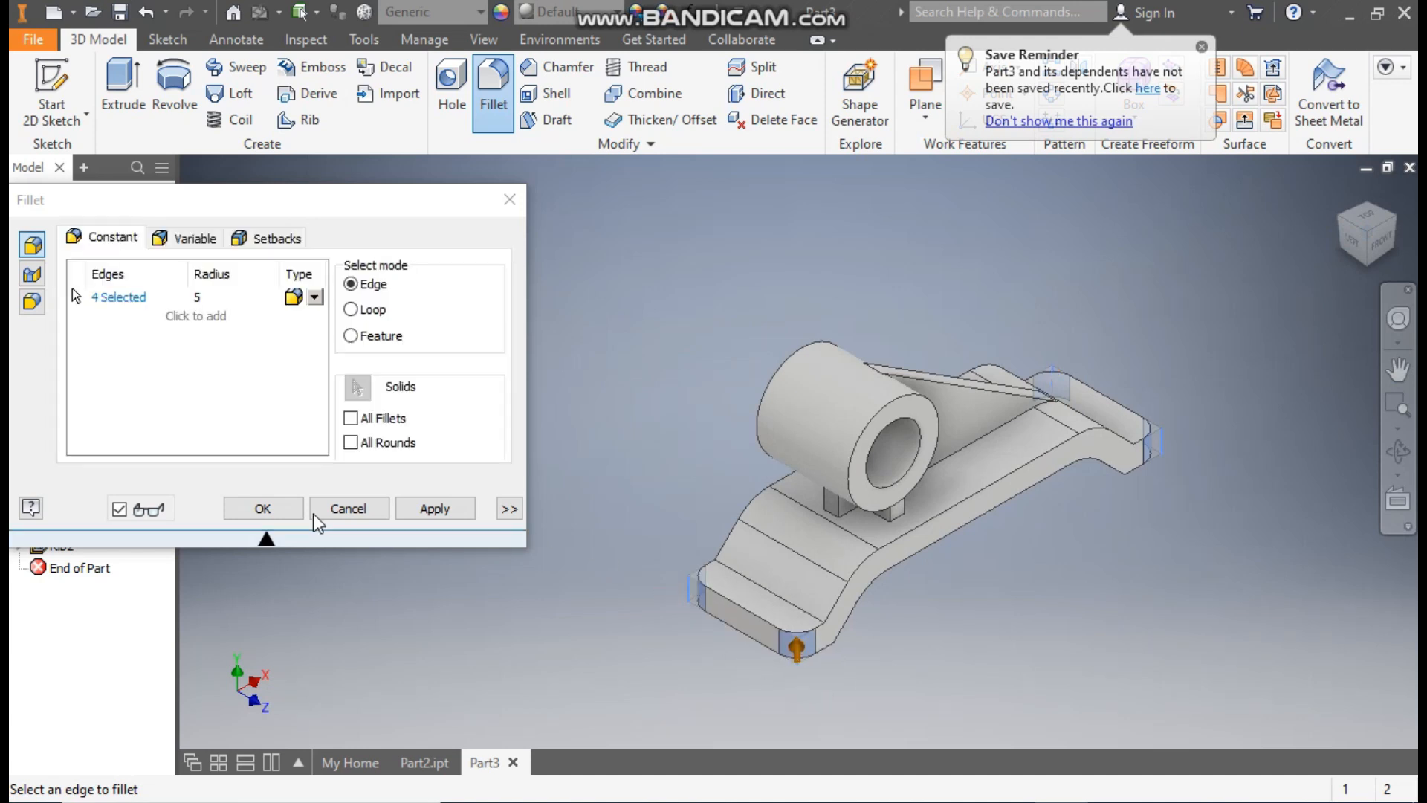
left_click(263, 508)
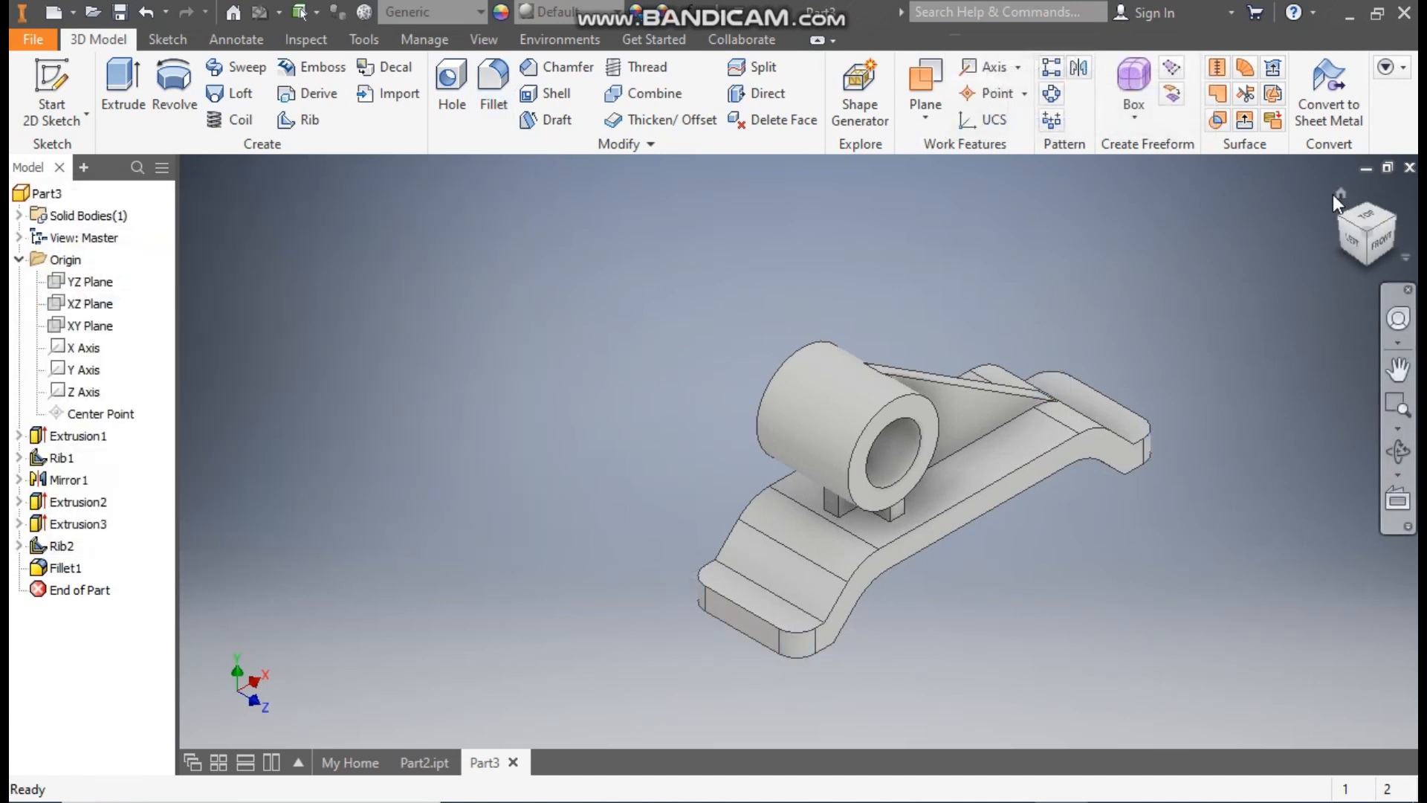
Step: Start a sketch on the top face of the foot at the sloping rib's end and draw a centre-to-centre slot about 18.6 mm long across it
left_click(1339, 194)
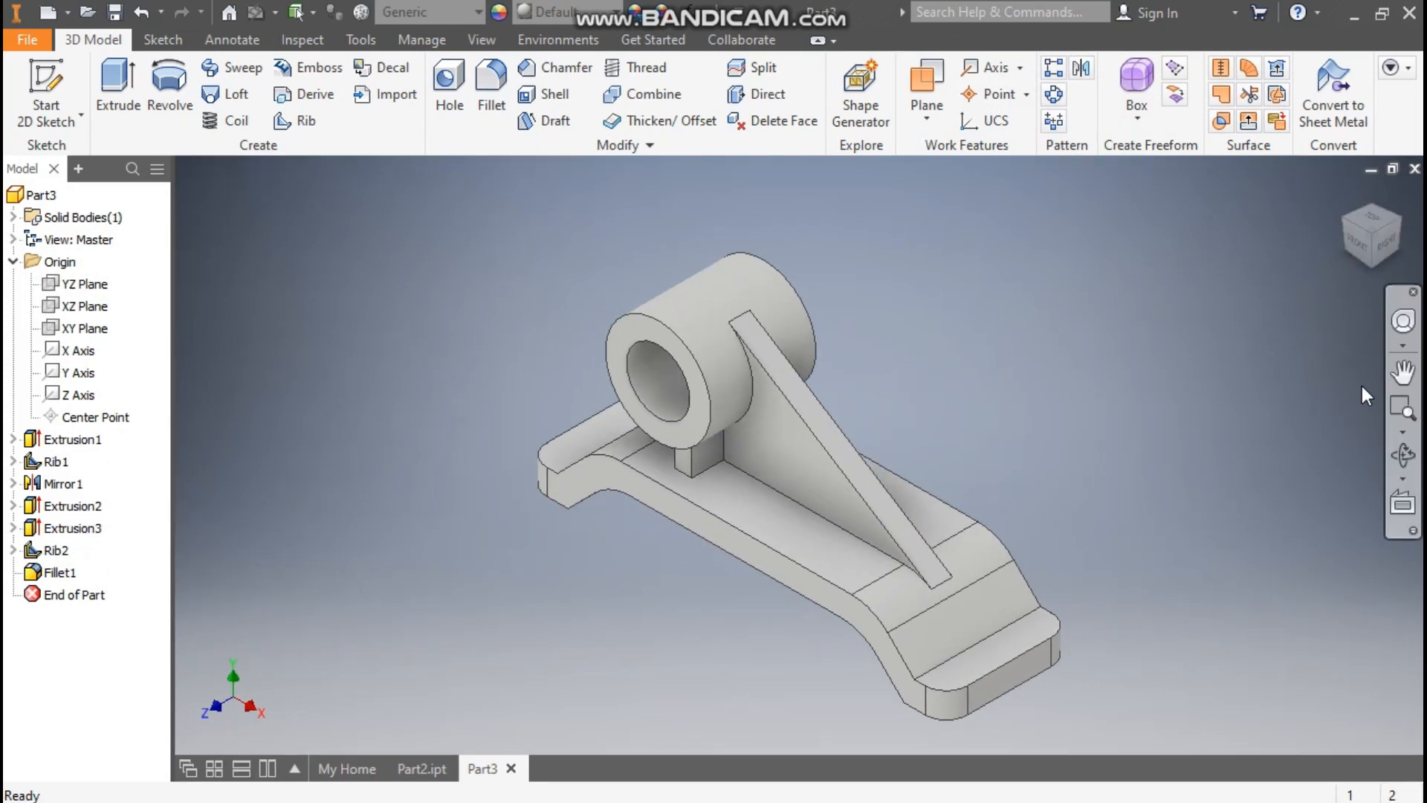
left_click(1024, 636)
left_click(1186, 621)
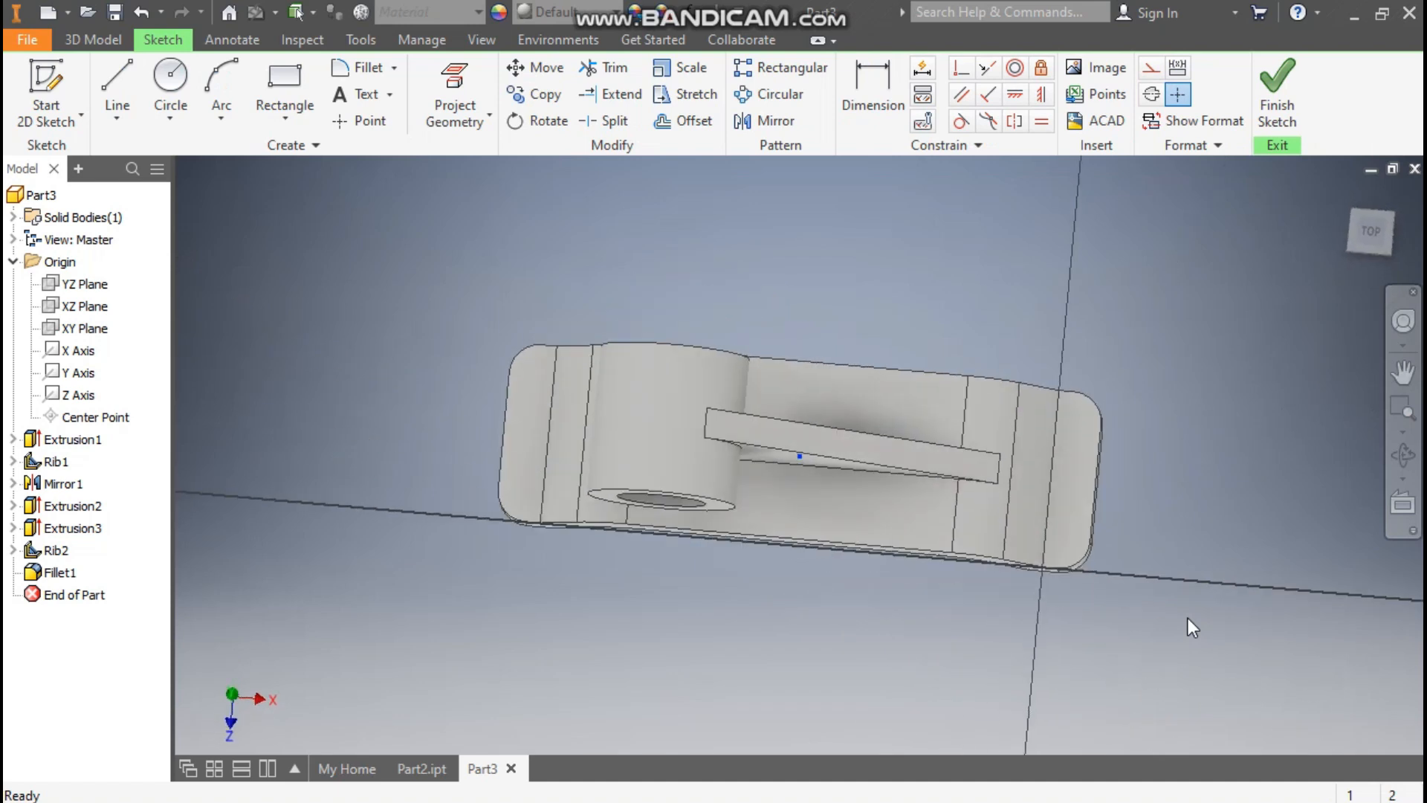
left_click(274, 109)
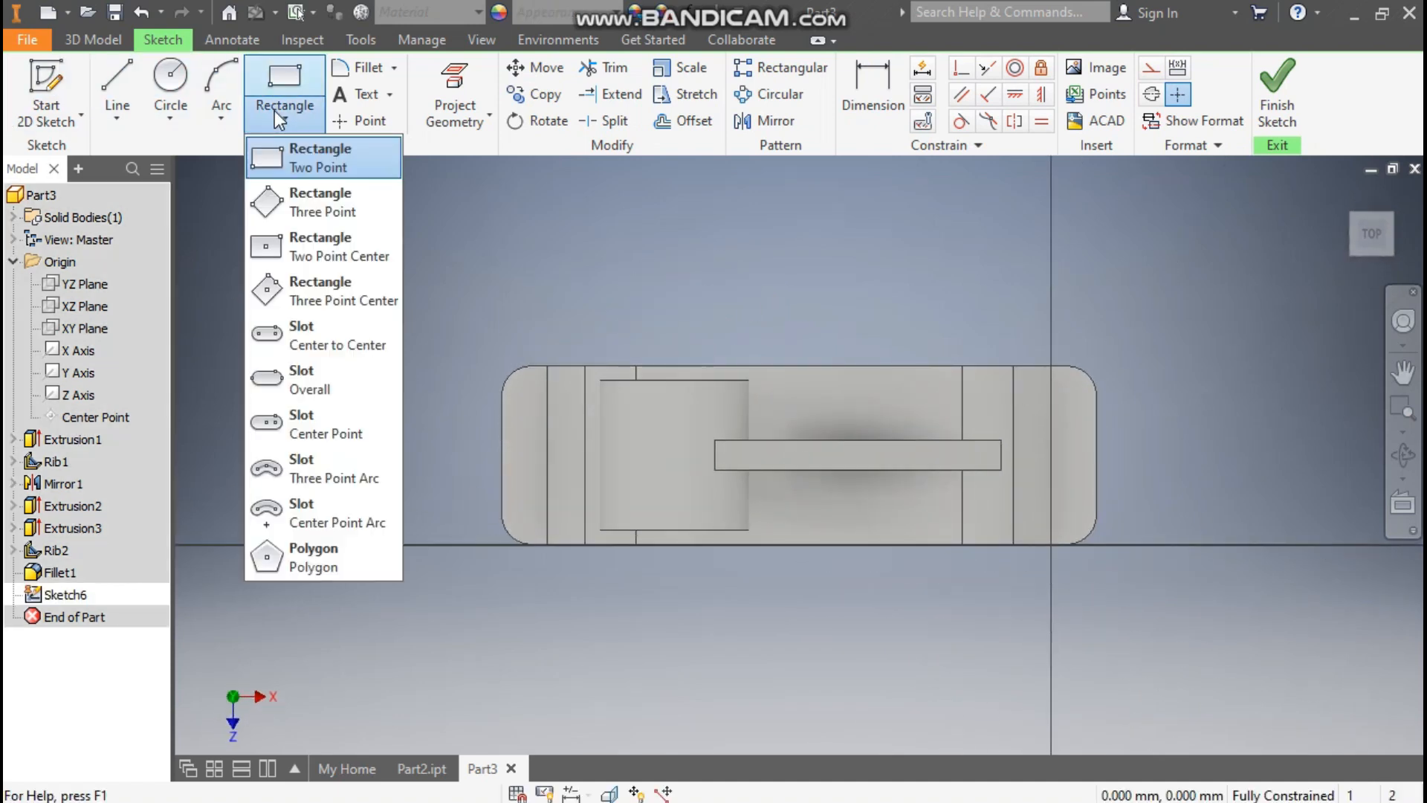
left_click(329, 339)
scroll(1223, 446, "up", 3)
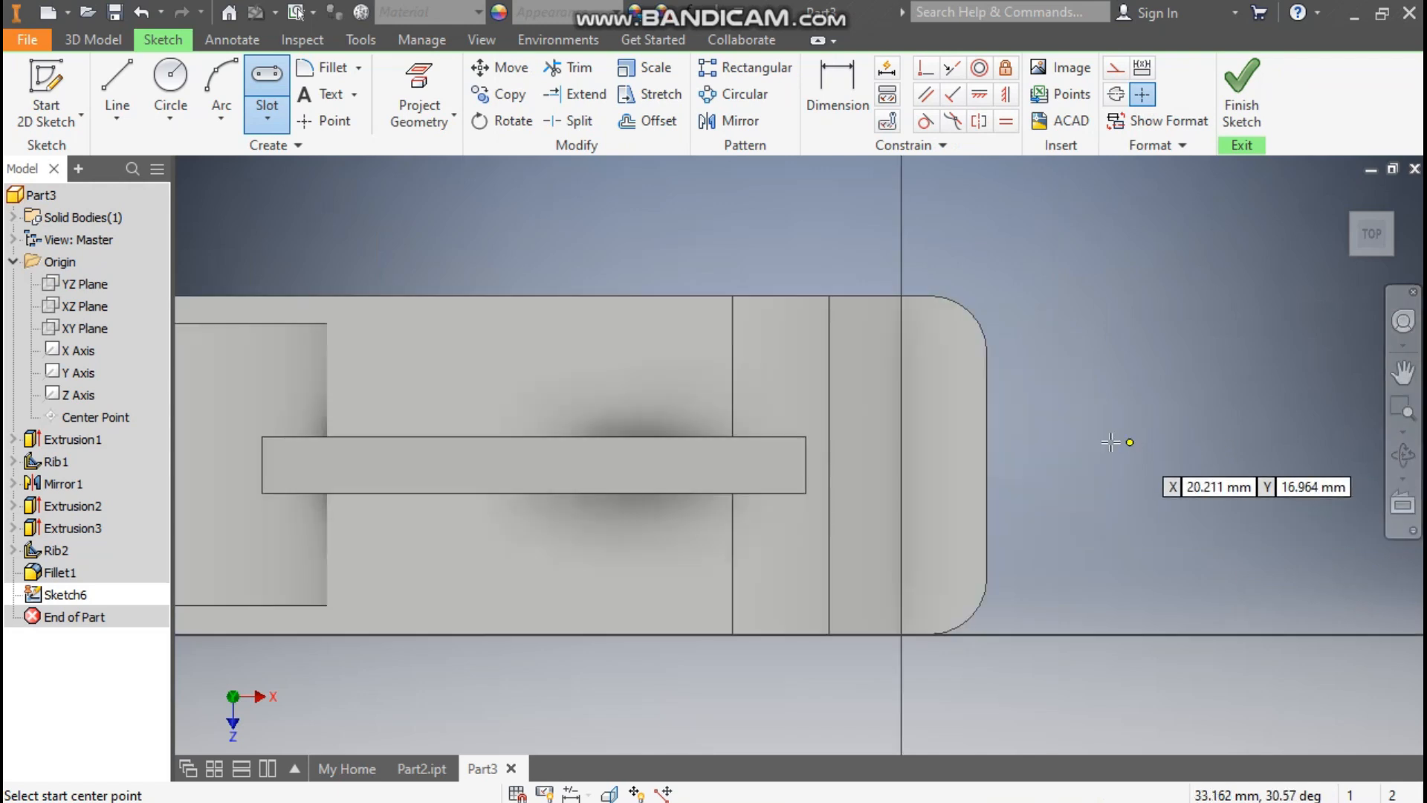
left_click(946, 366)
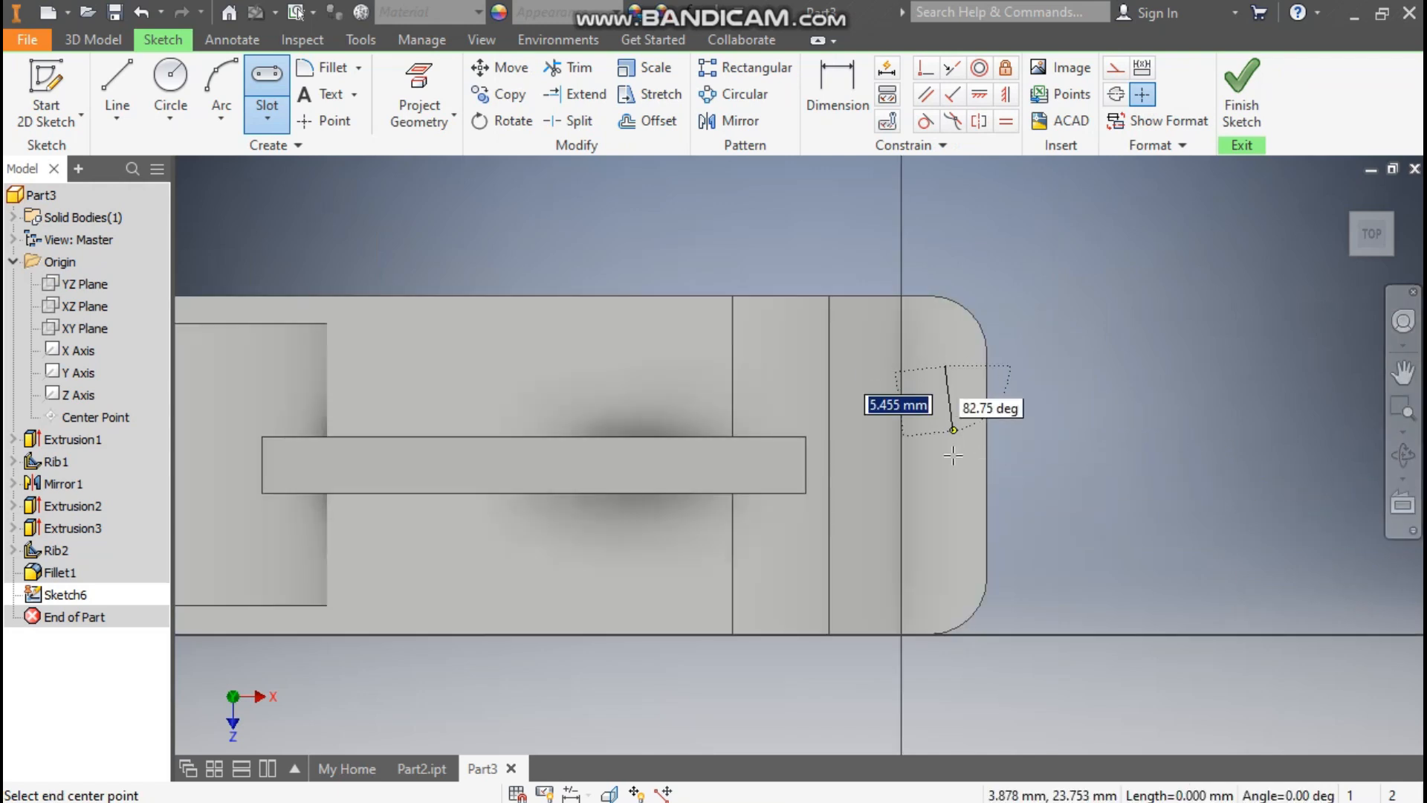
left_click(940, 574)
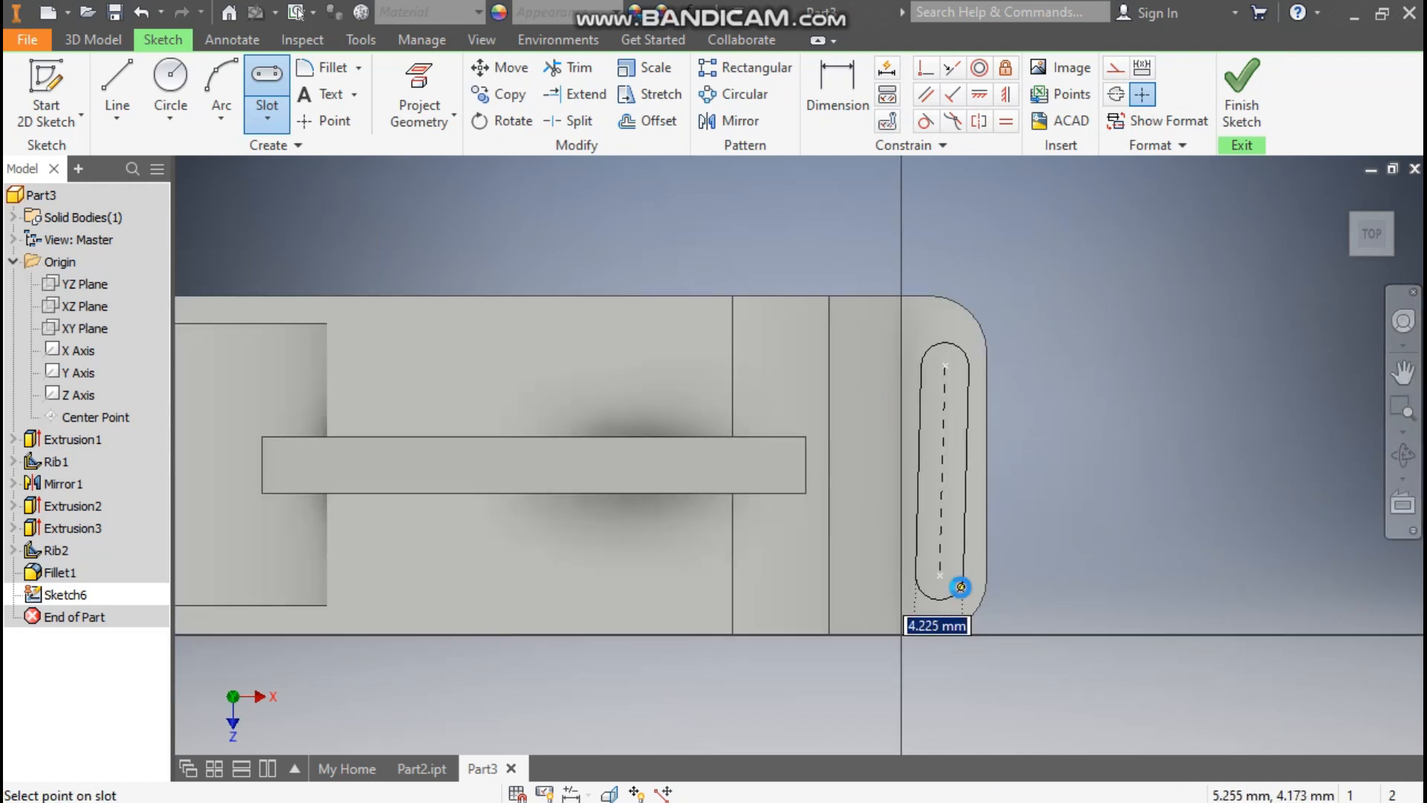
left_click(958, 594)
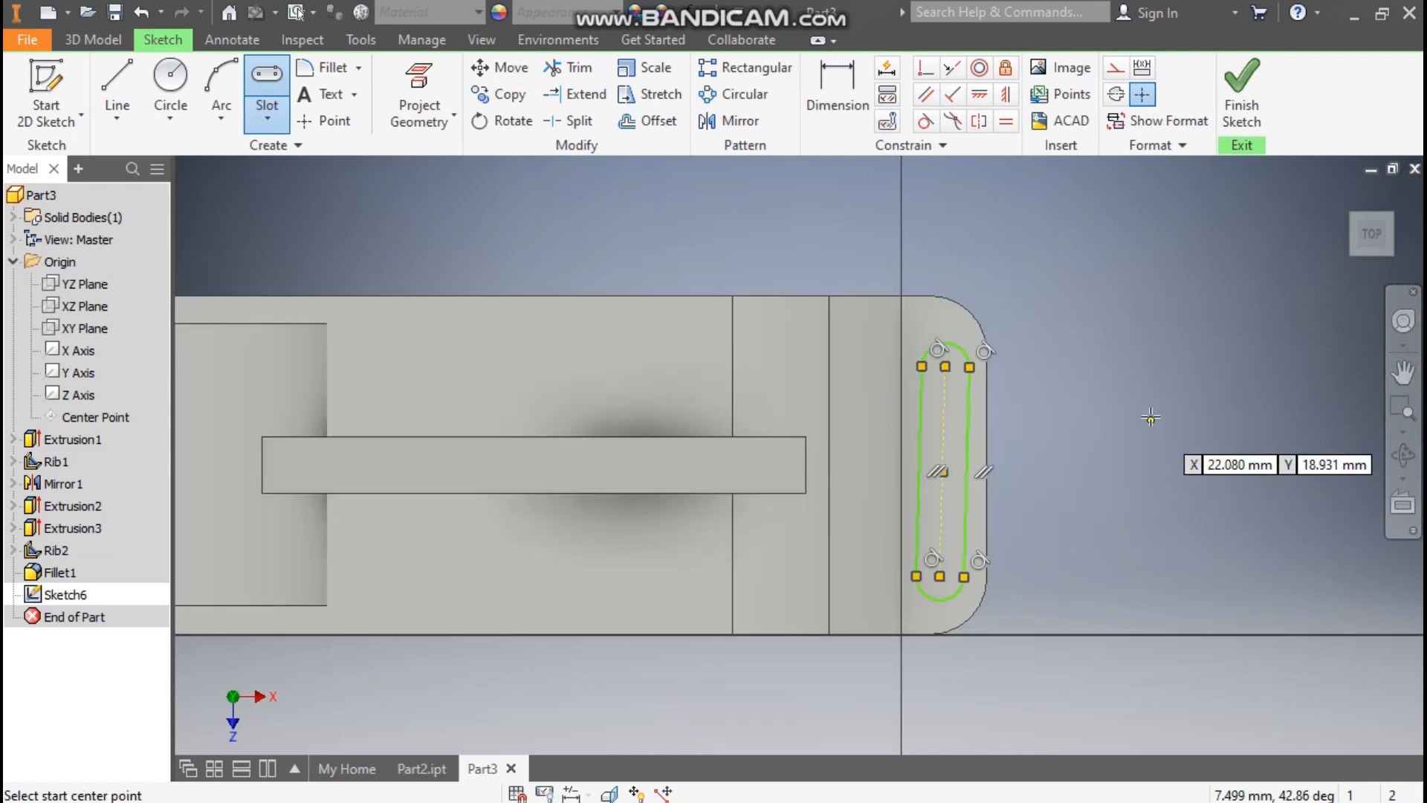
Step: Make the slot's centre line vertical and dimension the slot 23 mm between centres with a 1.5 mm end radius
left_click(1006, 102)
left_click(942, 387)
left_click(837, 89)
left_click(942, 412)
left_click(1093, 444)
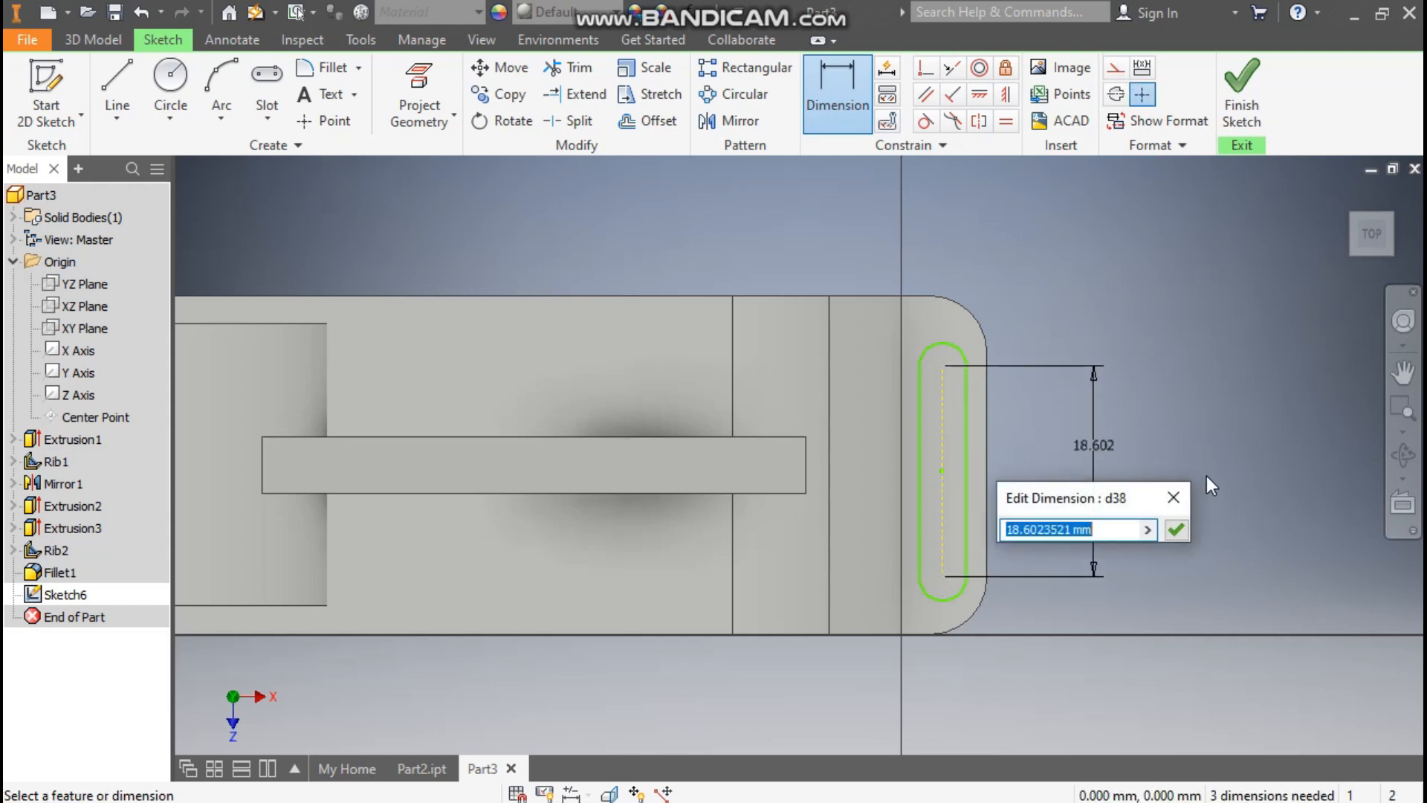
type("23")
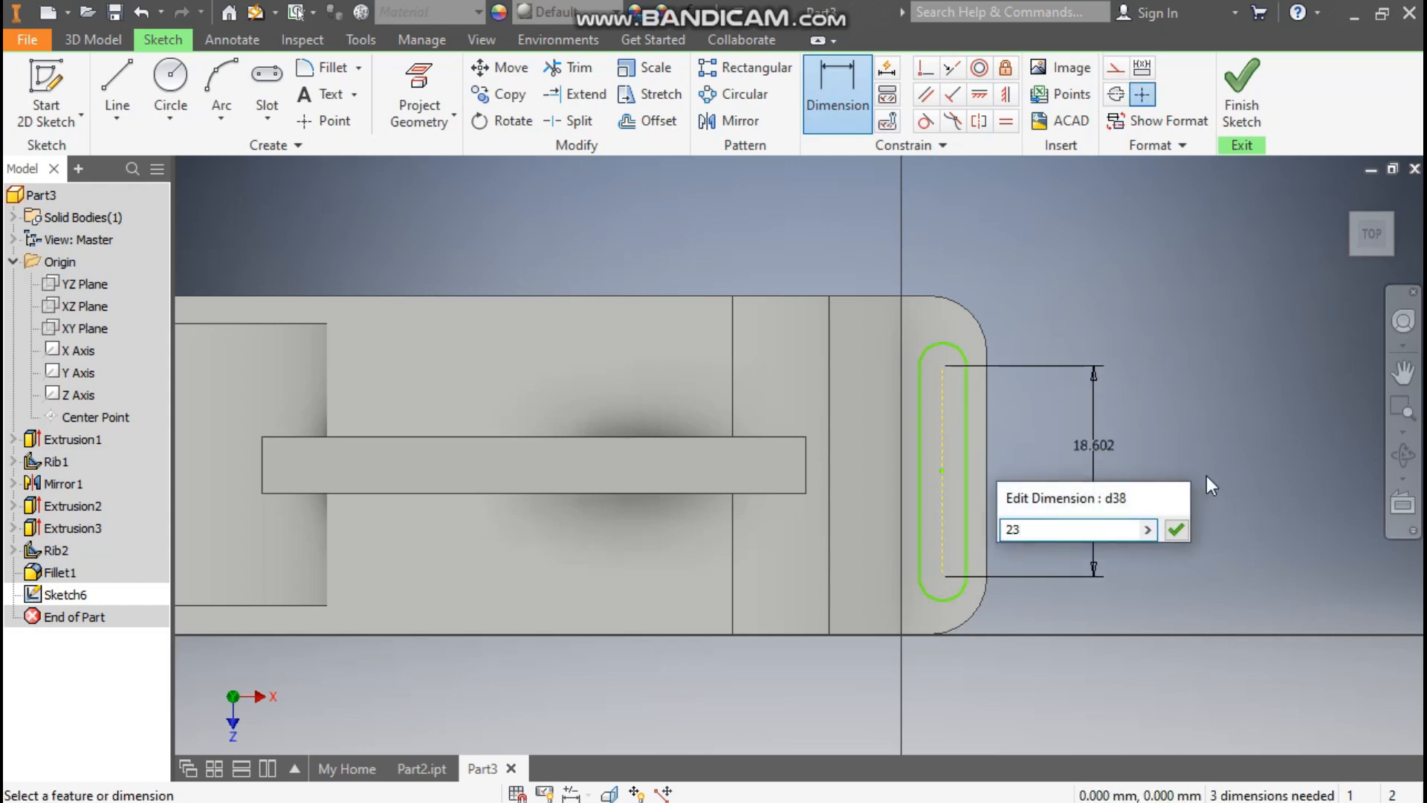
key("Return")
left_click(993, 278)
type("1.5")
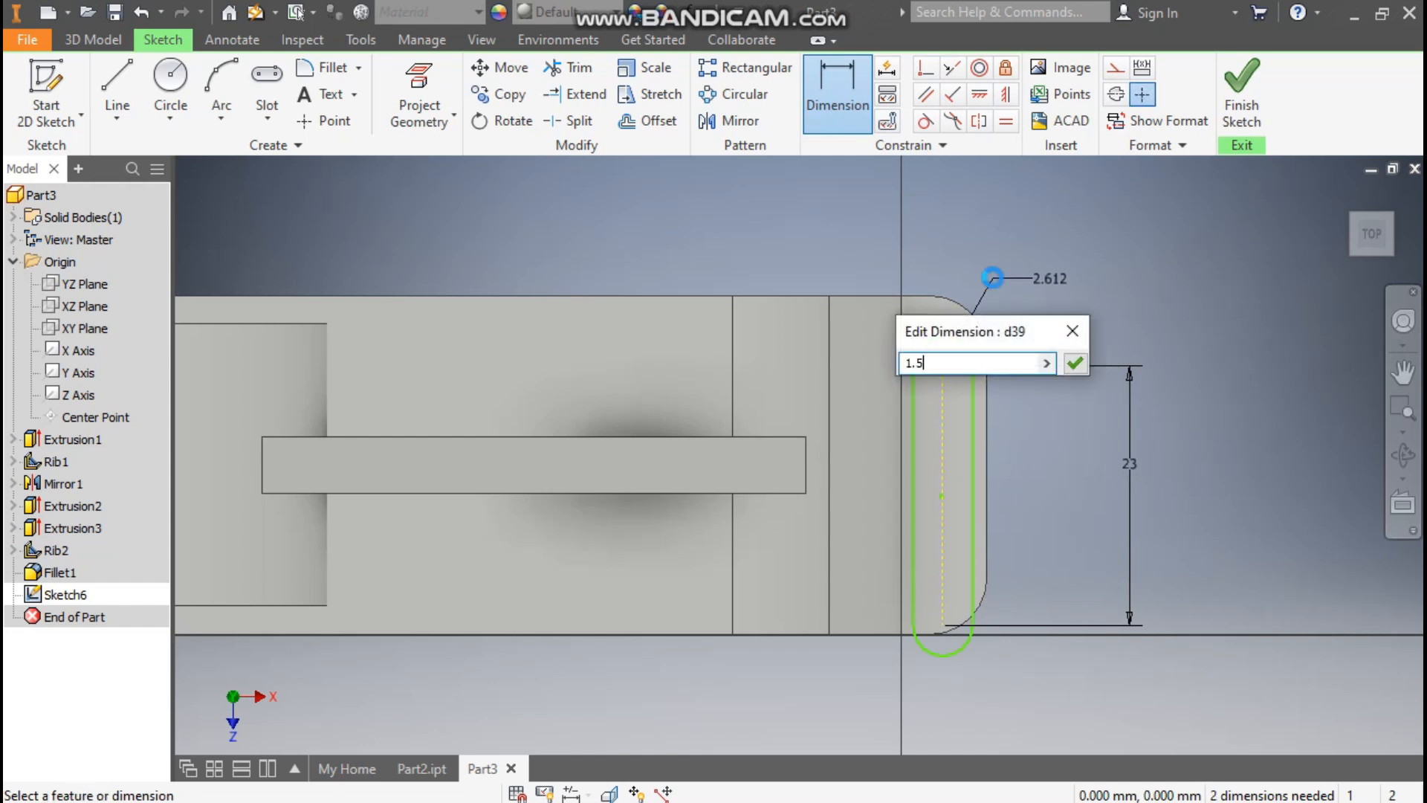
key("Return")
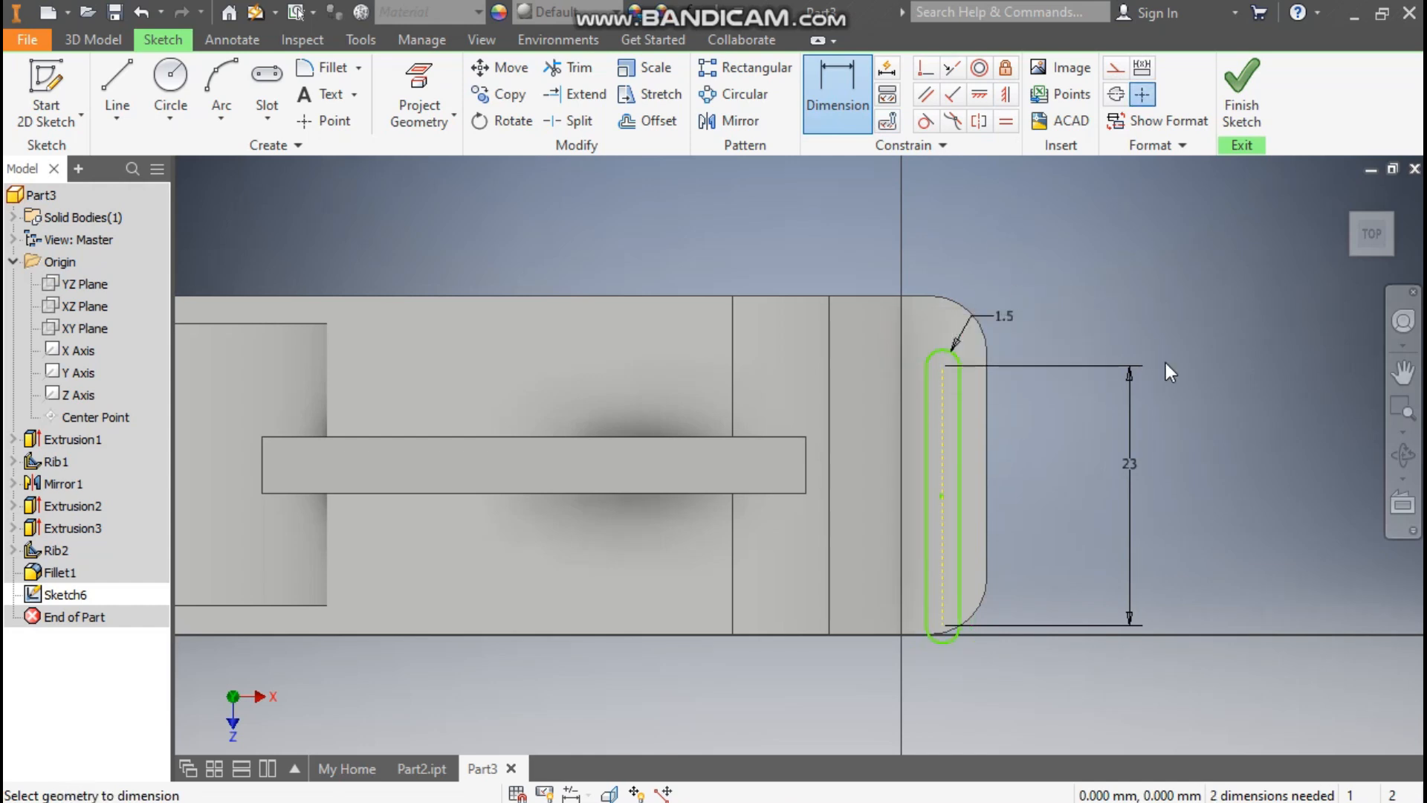
Step: Place the slot's centre line 4.5 mm from the foot's outer edge and align its midpoint horizontally with that edge's midpoint
left_click(985, 433)
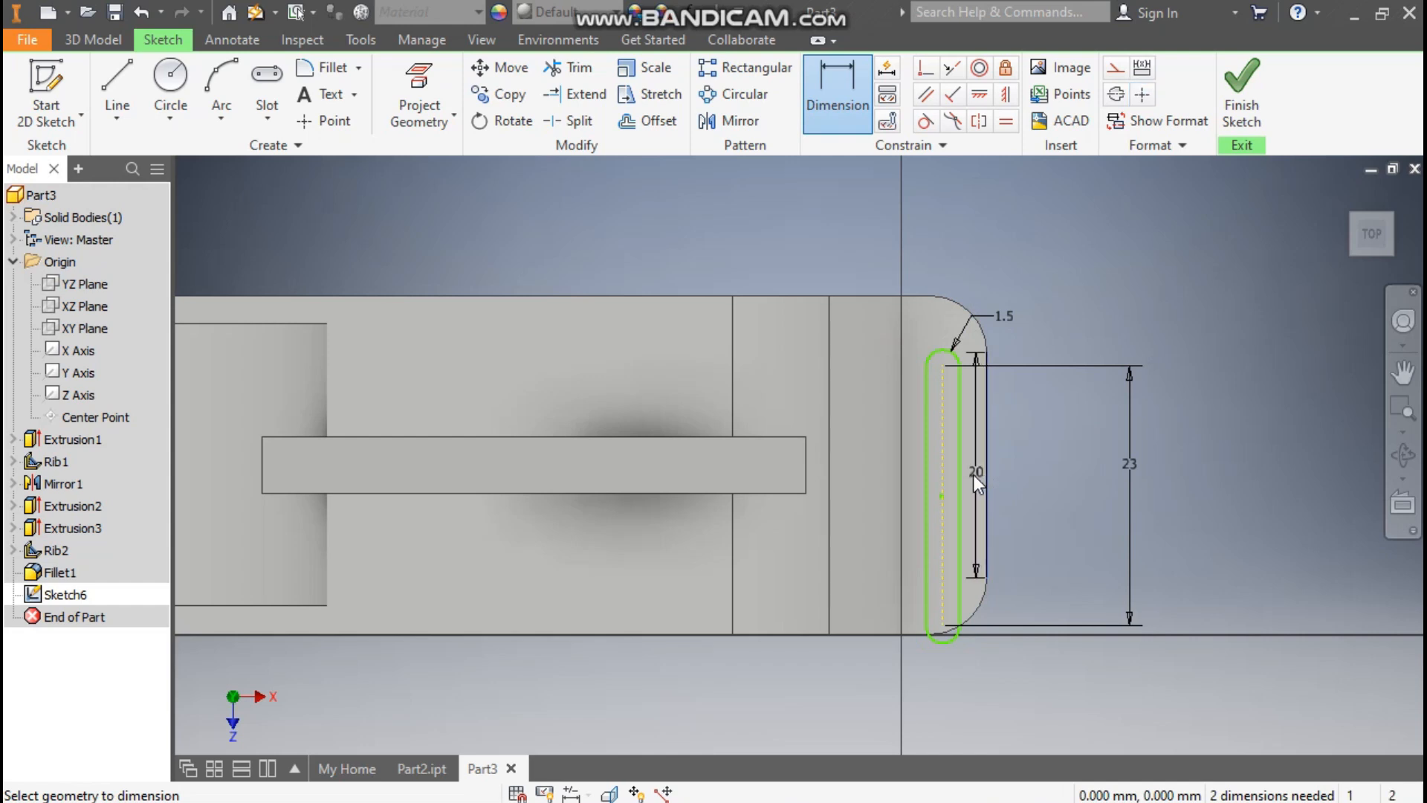
left_click(942, 471)
left_click(1021, 403)
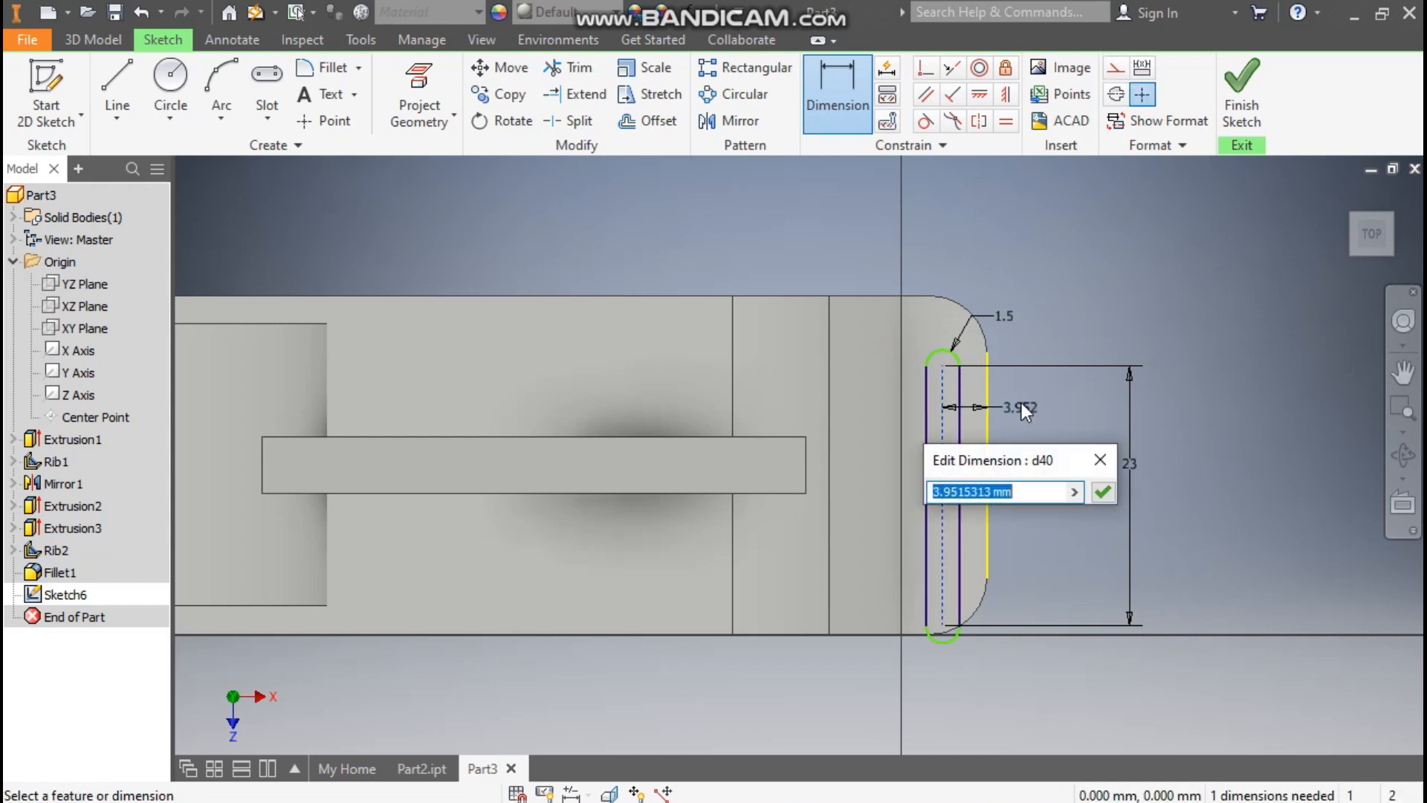
type("4.5")
key("Return")
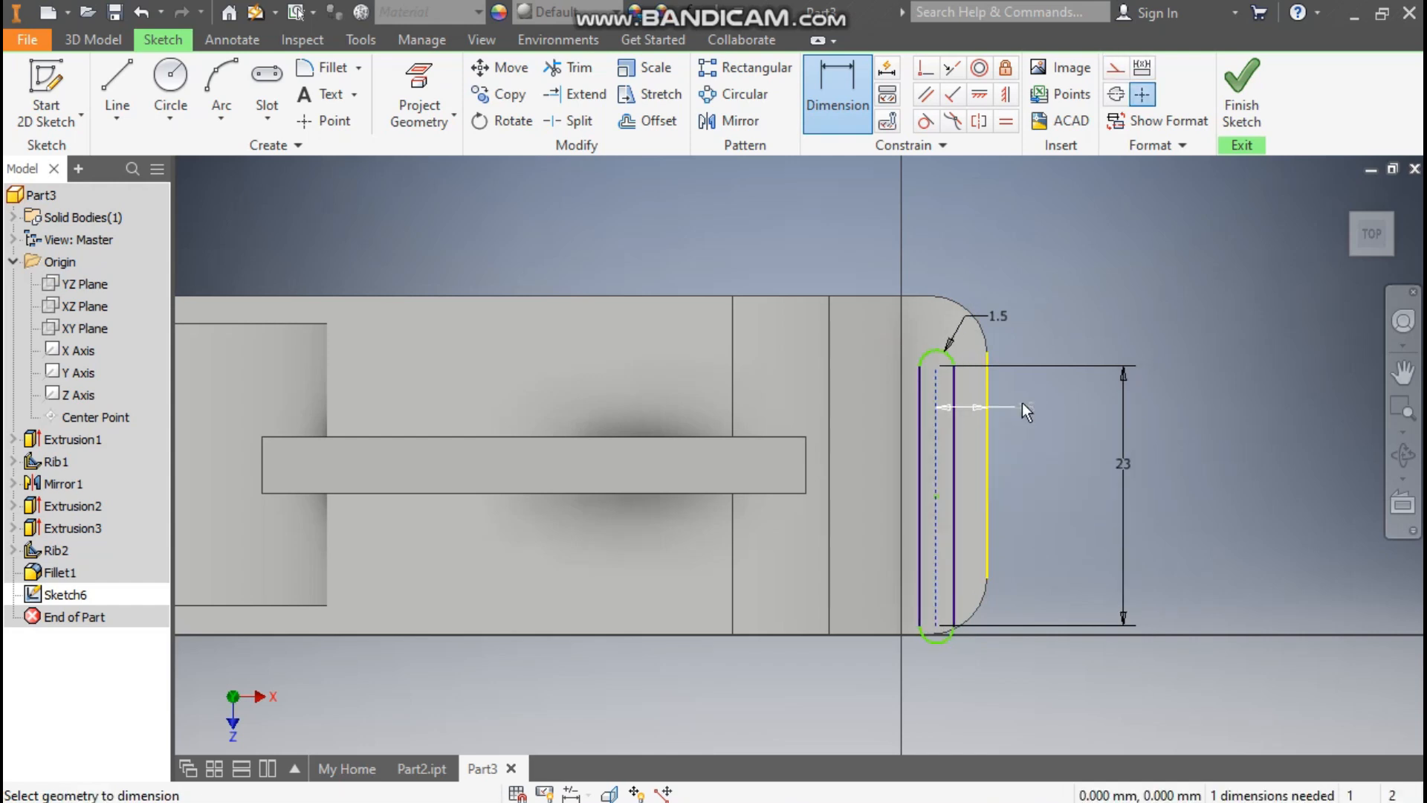
key("Escape")
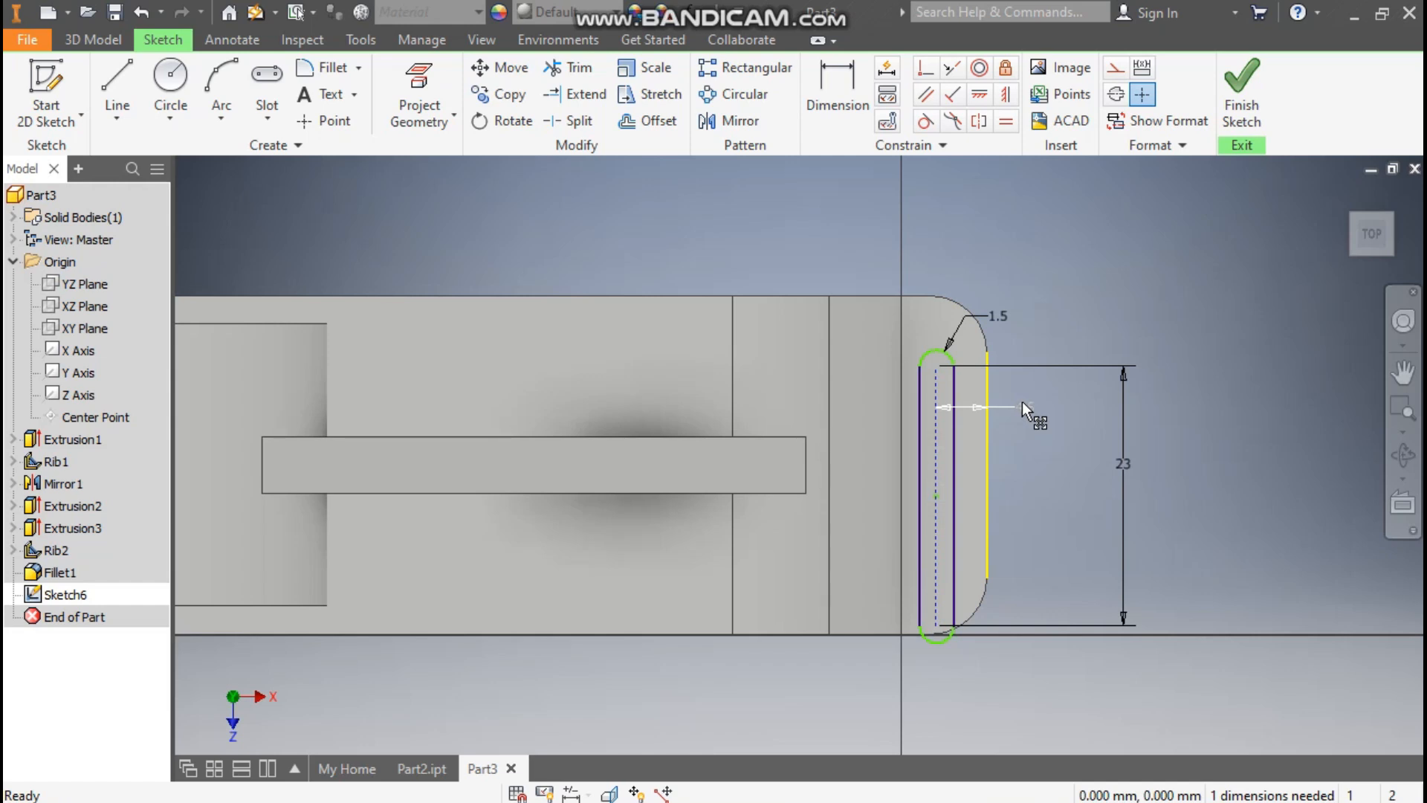
left_click(989, 99)
left_click(938, 498)
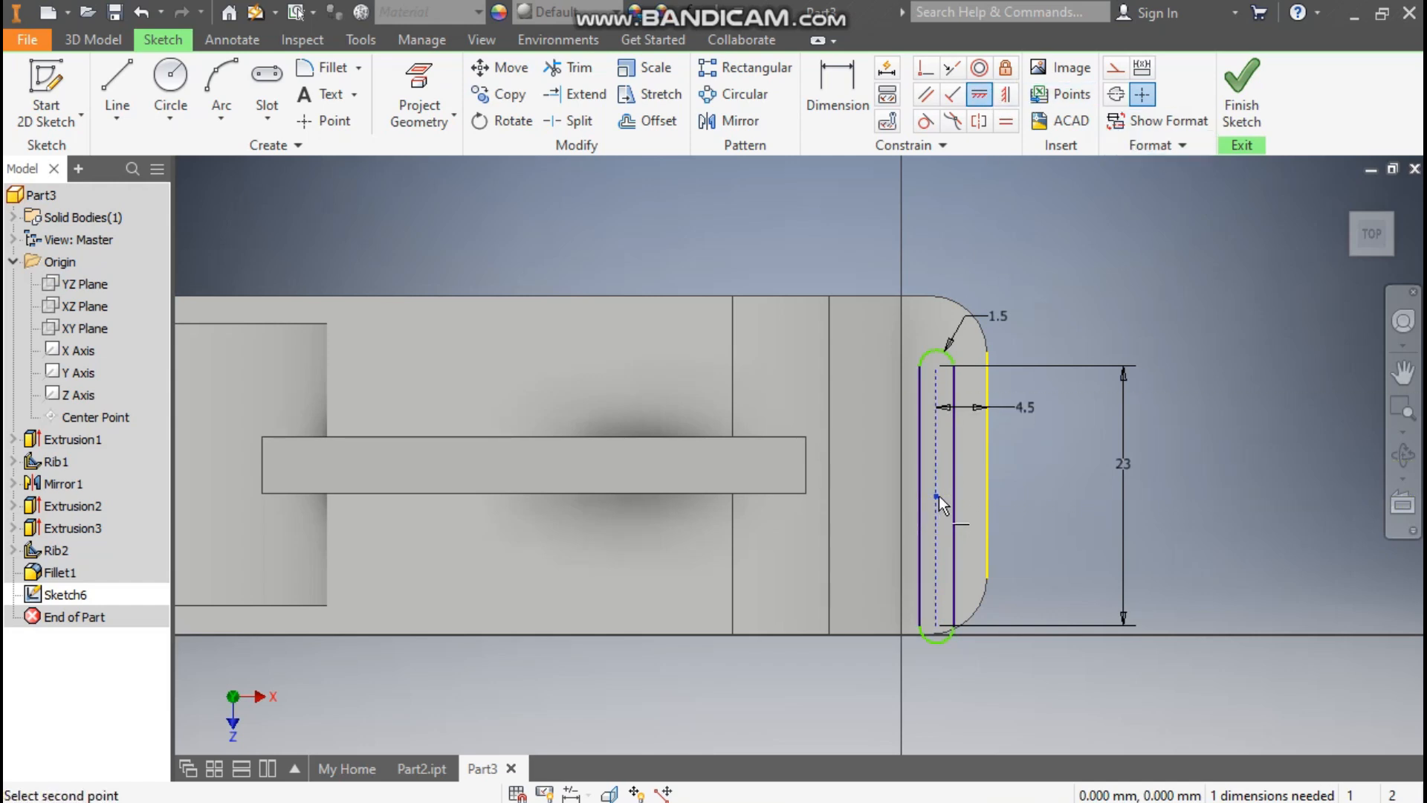
left_click(989, 469)
Step: Draw a vertical line from the midpoint of the base's long edge past the opposite edge and convert it to construction geometry
scroll(1050, 396, "down", 2)
middle_click_drag(1049, 397, 1196, 372)
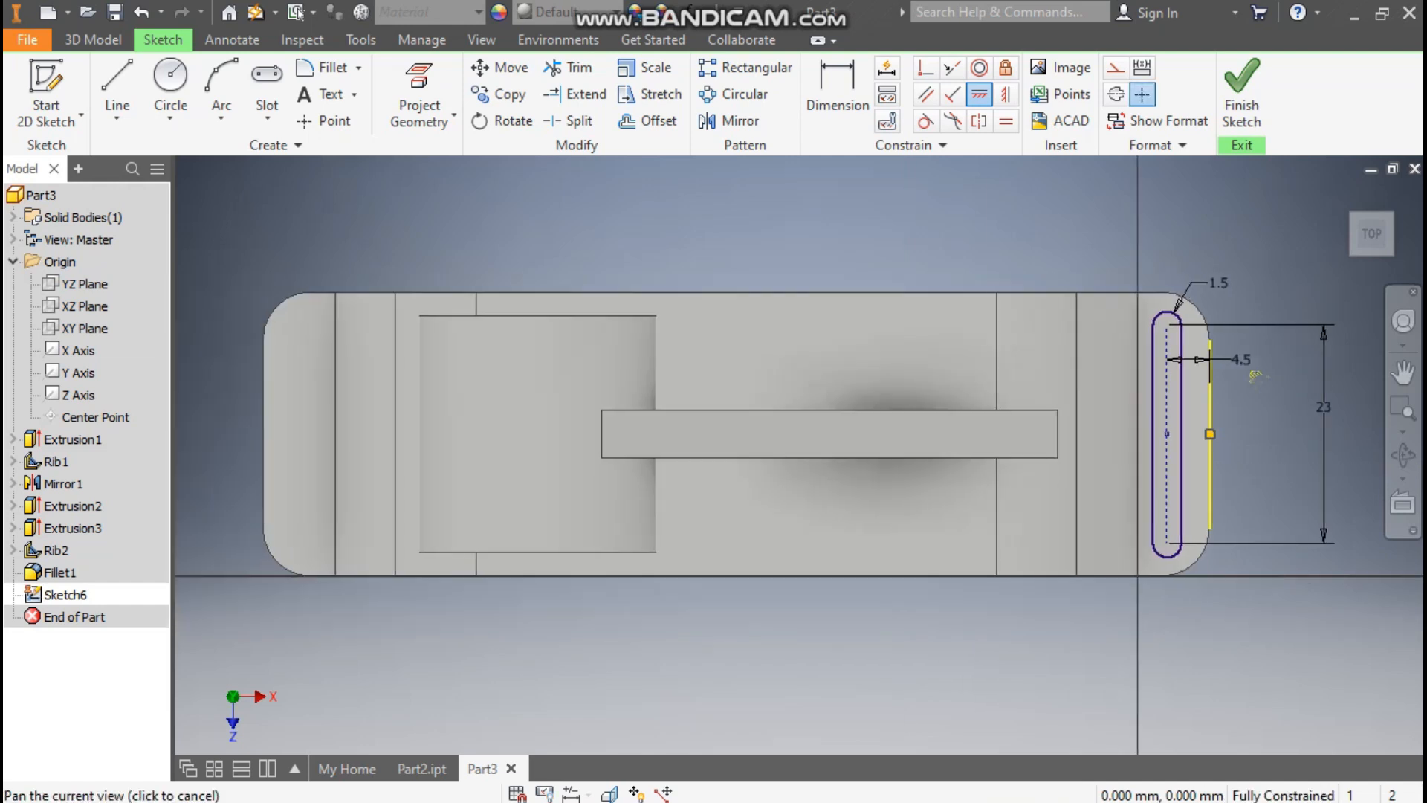
left_click(121, 72)
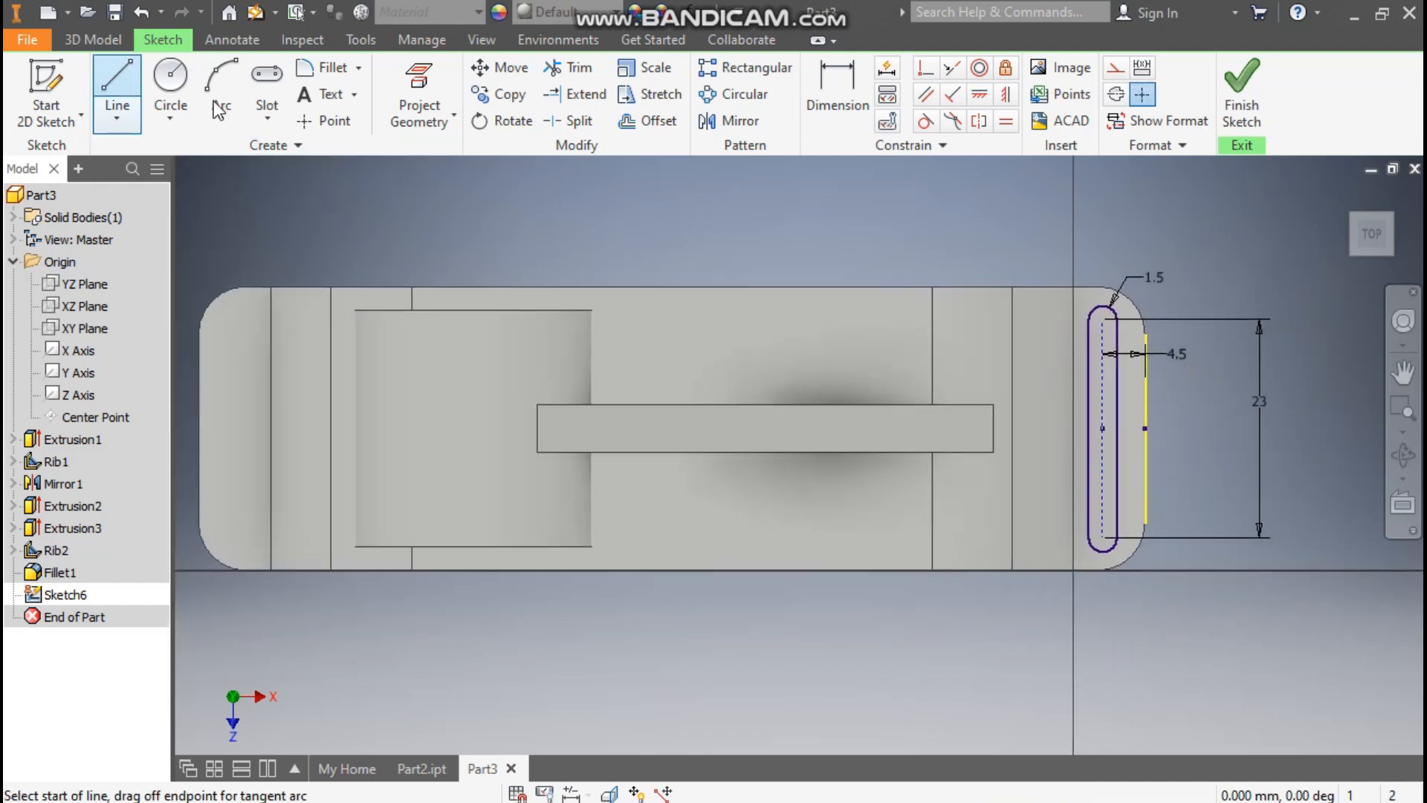
left_click(672, 287)
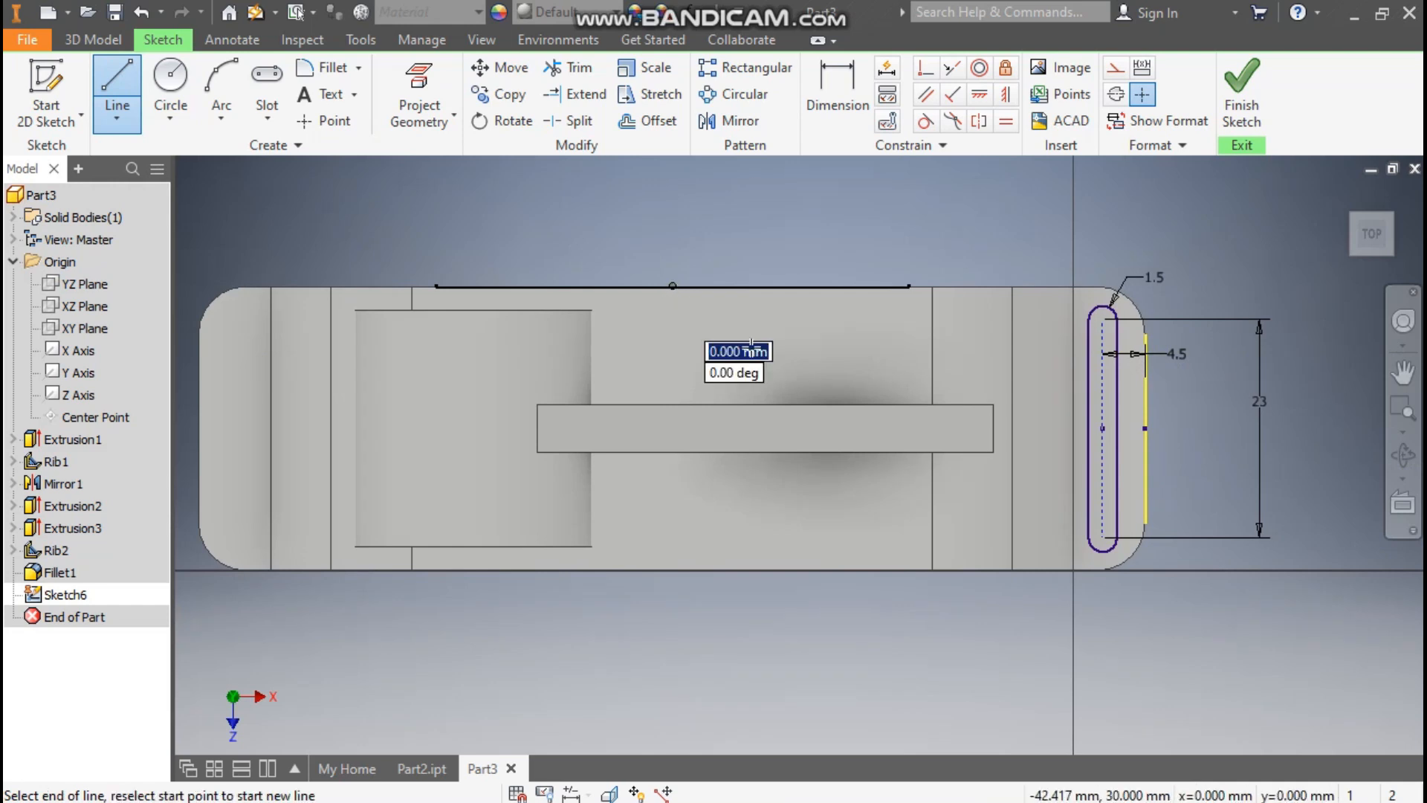
left_click(671, 663)
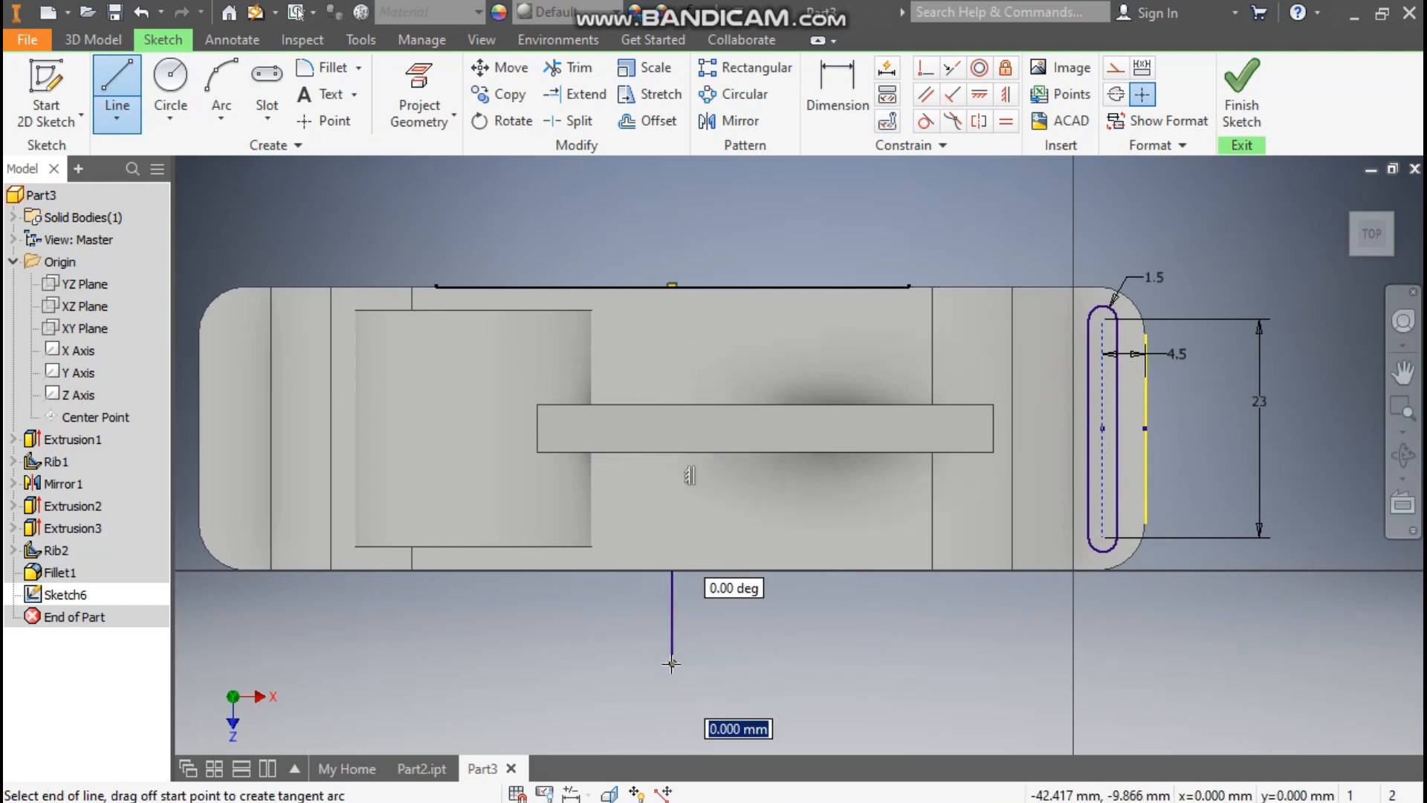
key("Escape")
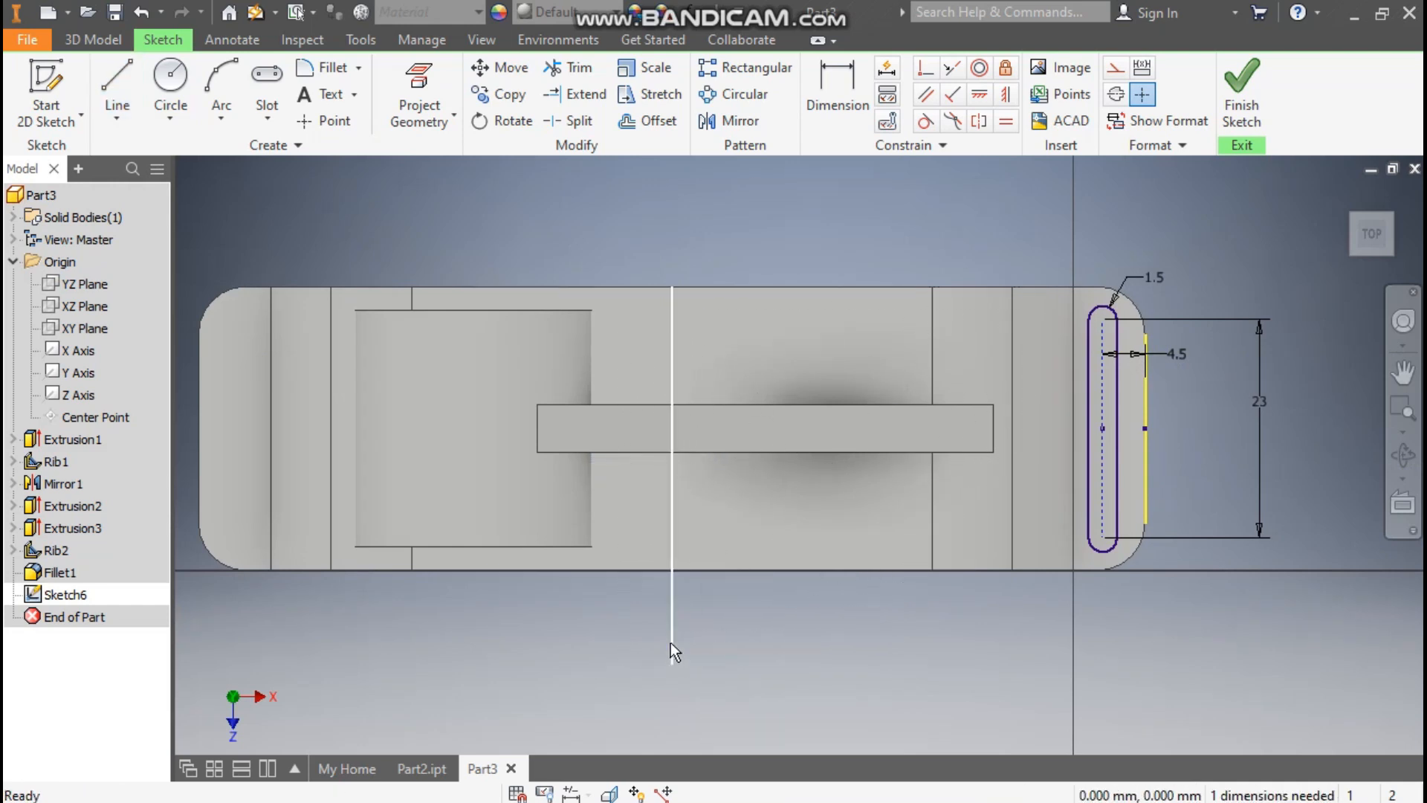
left_click(671, 642)
left_click(1113, 72)
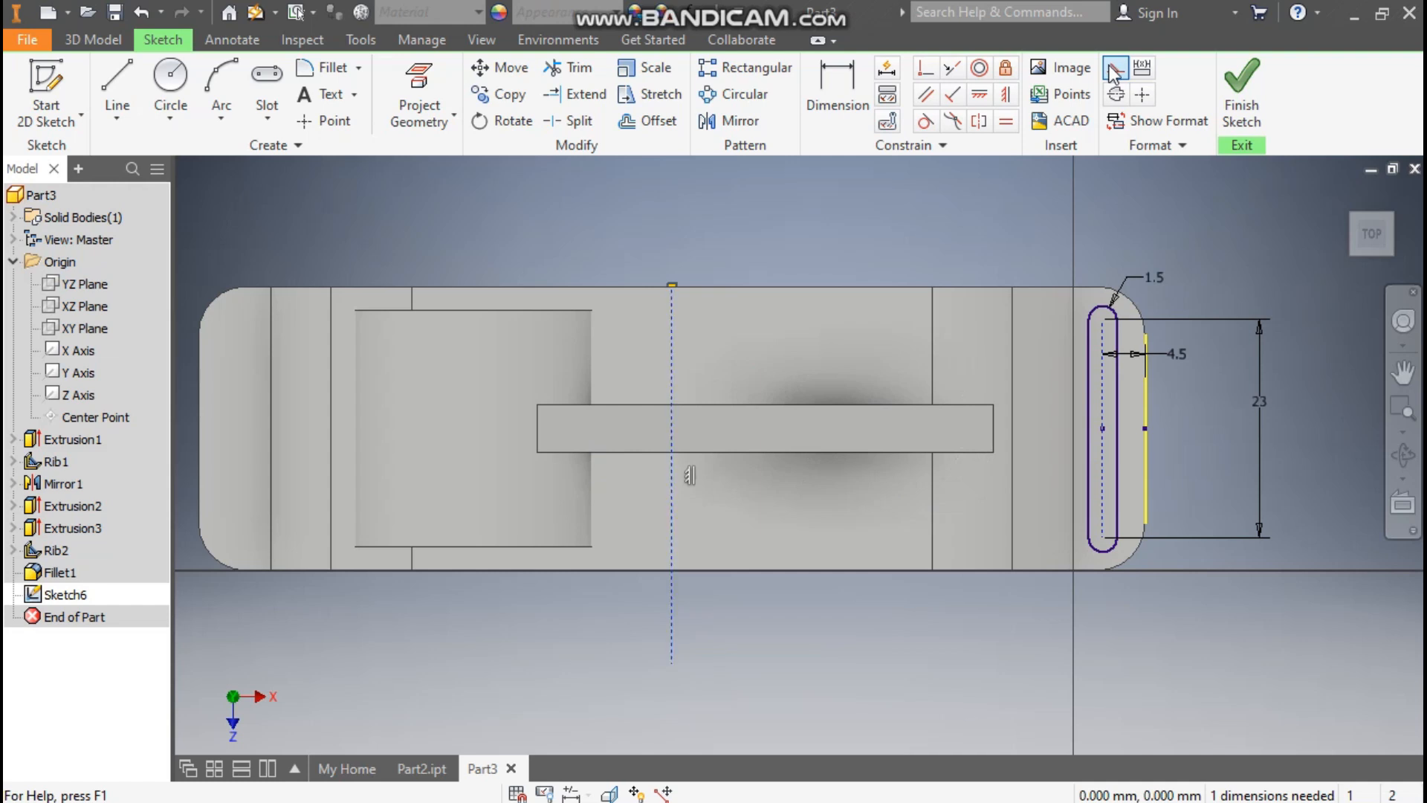
Step: Mirror the slot about the vertical construction line onto the opposite foot
left_click(732, 121)
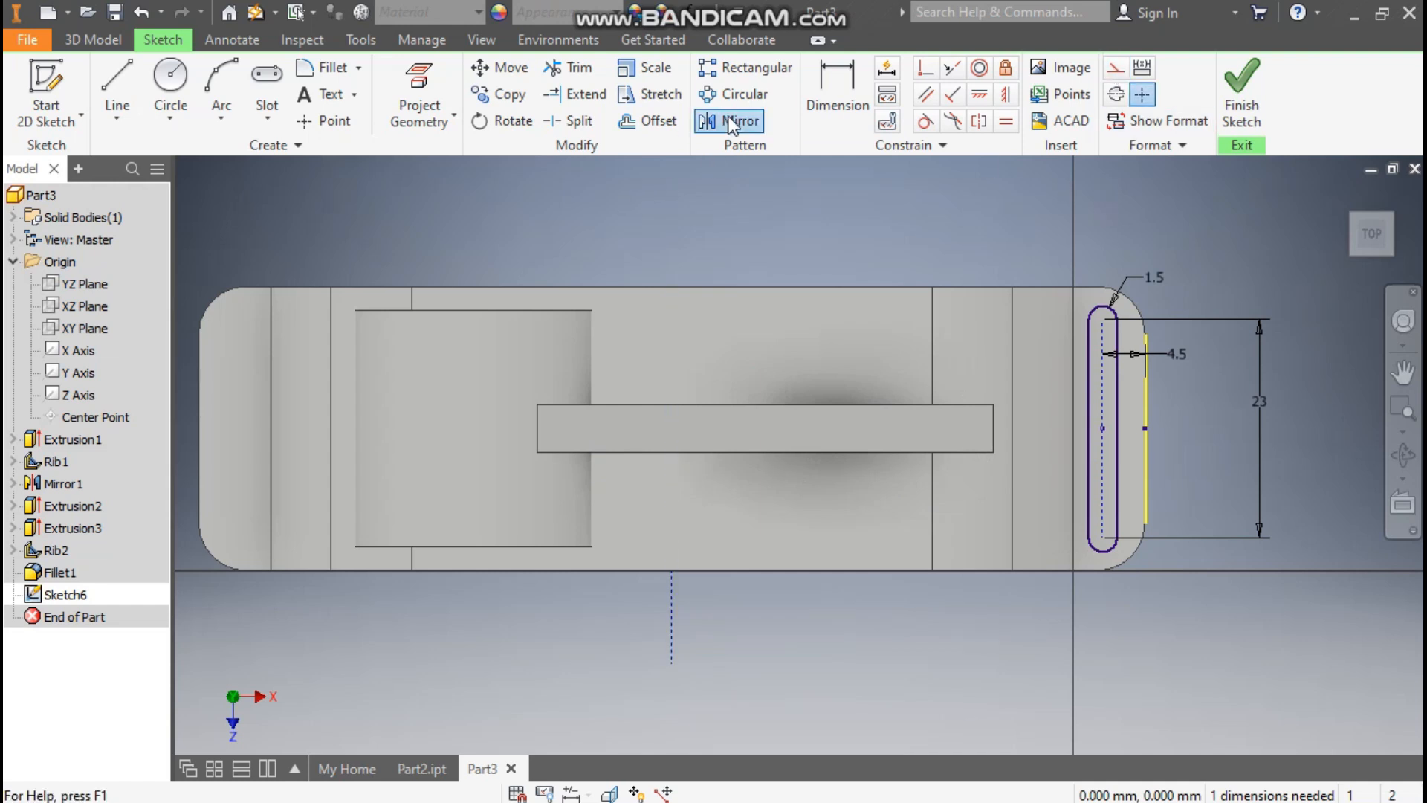
left_click_drag(1129, 297, 1064, 565)
left_click(309, 217)
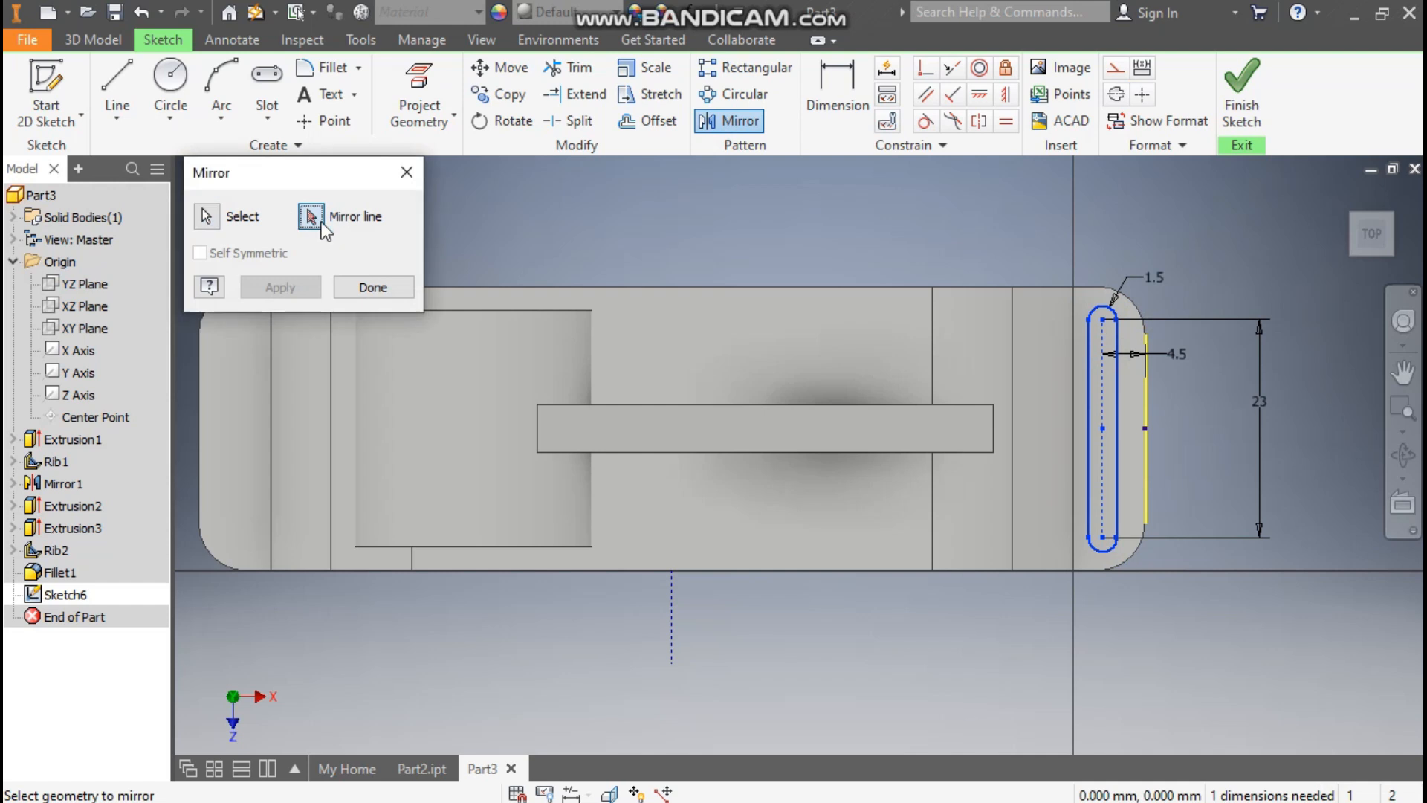
left_click(672, 608)
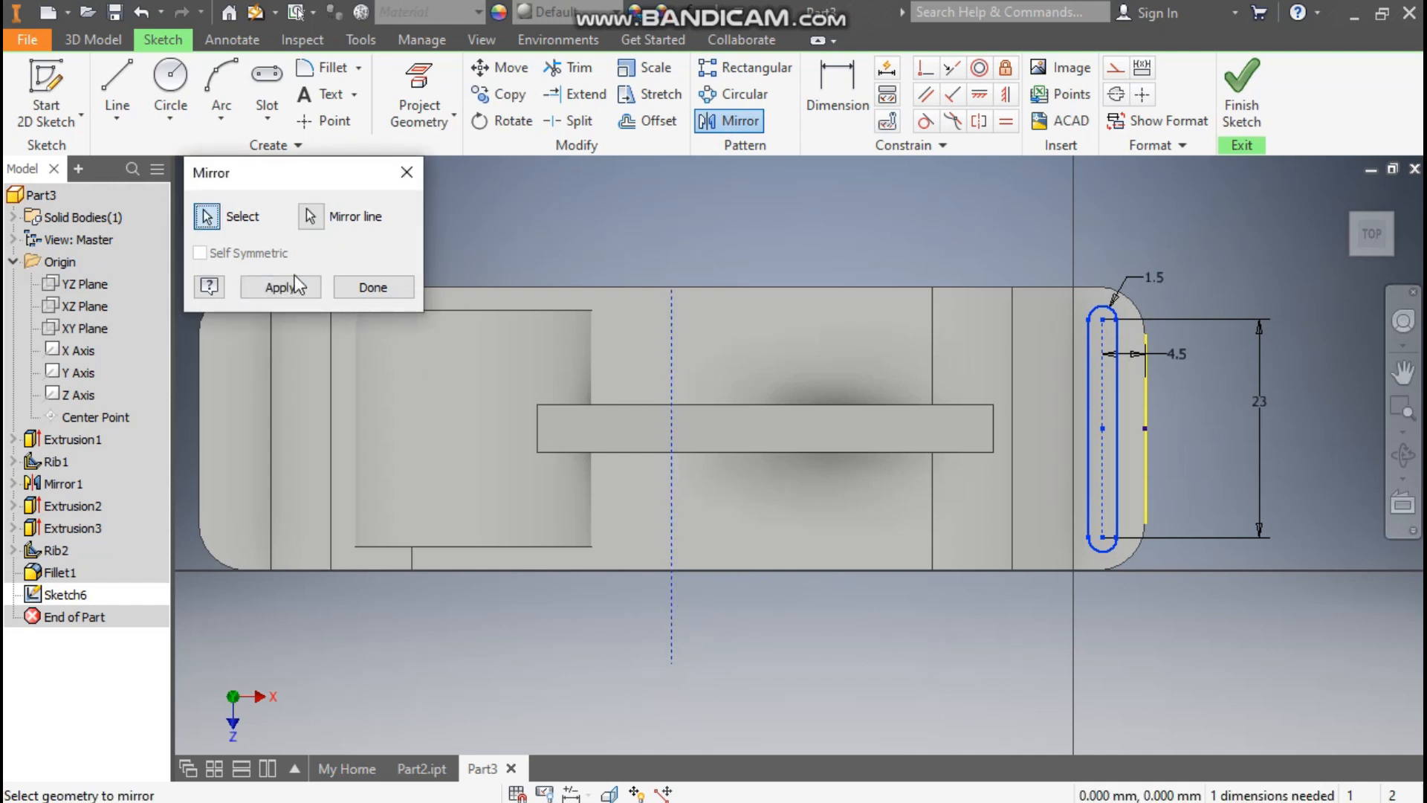
left_click(280, 287)
left_click(373, 287)
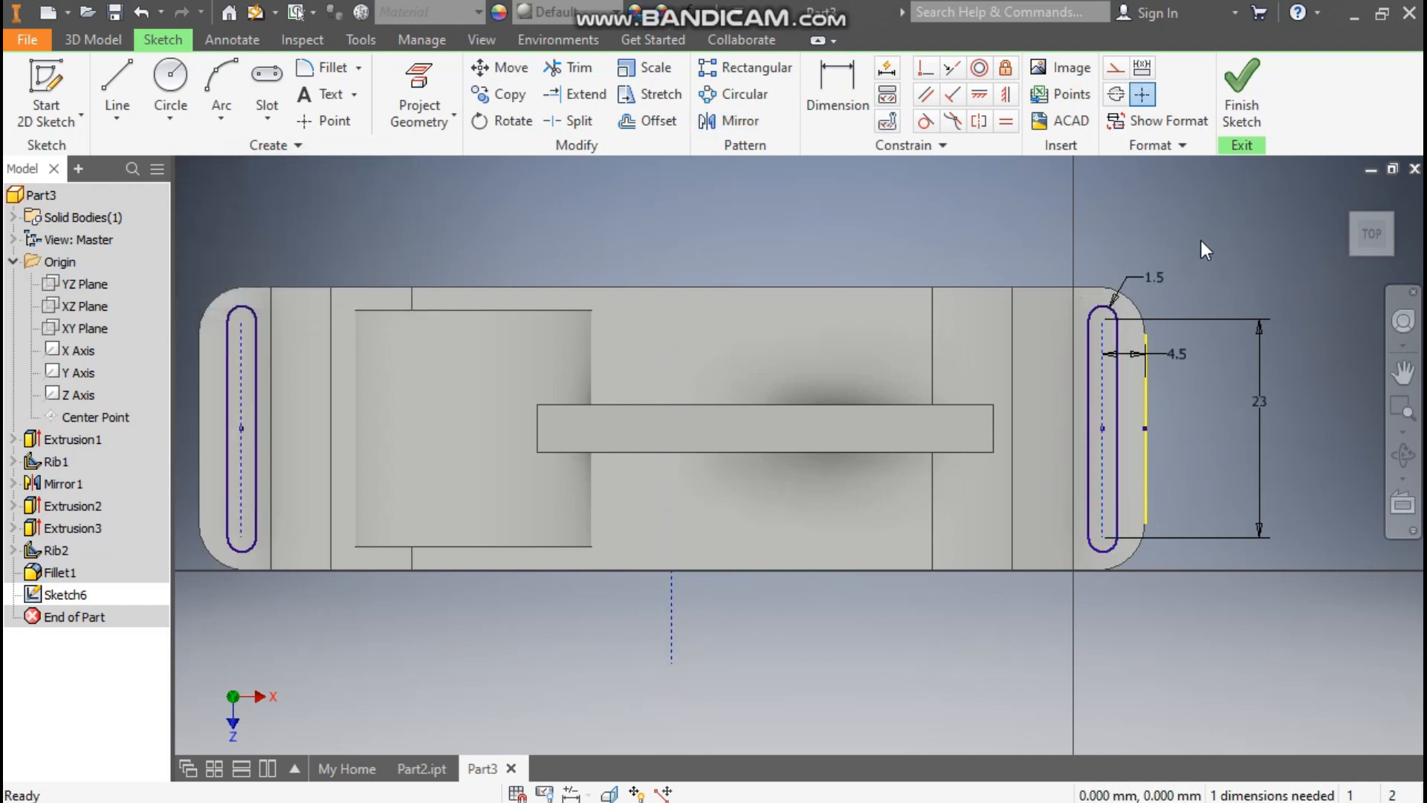
Step: Finish the slot sketch and cut both slot profiles downward through the feet with a 25 mm extrusion
left_click(1241, 90)
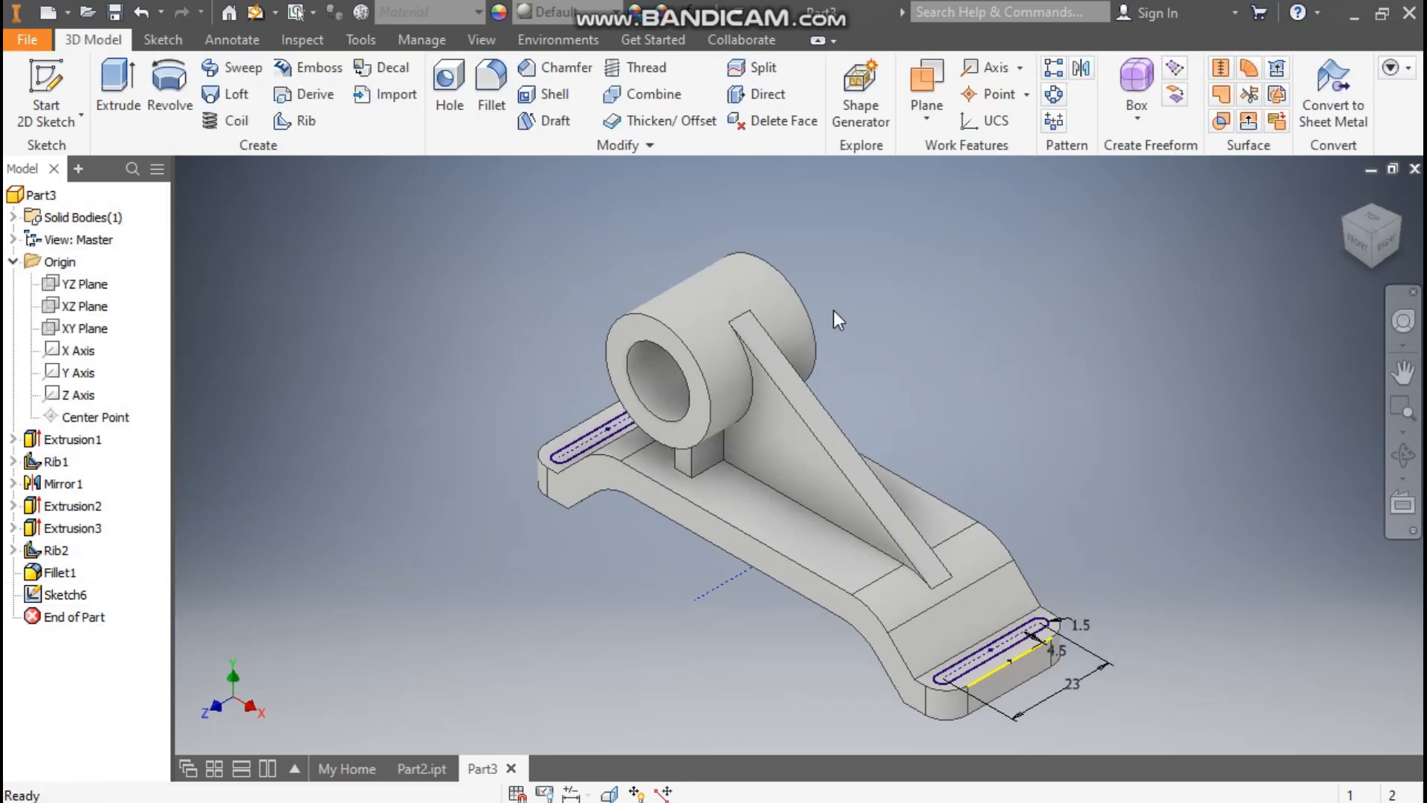
left_click(116, 86)
left_click_drag(1105, 363, 353, 772)
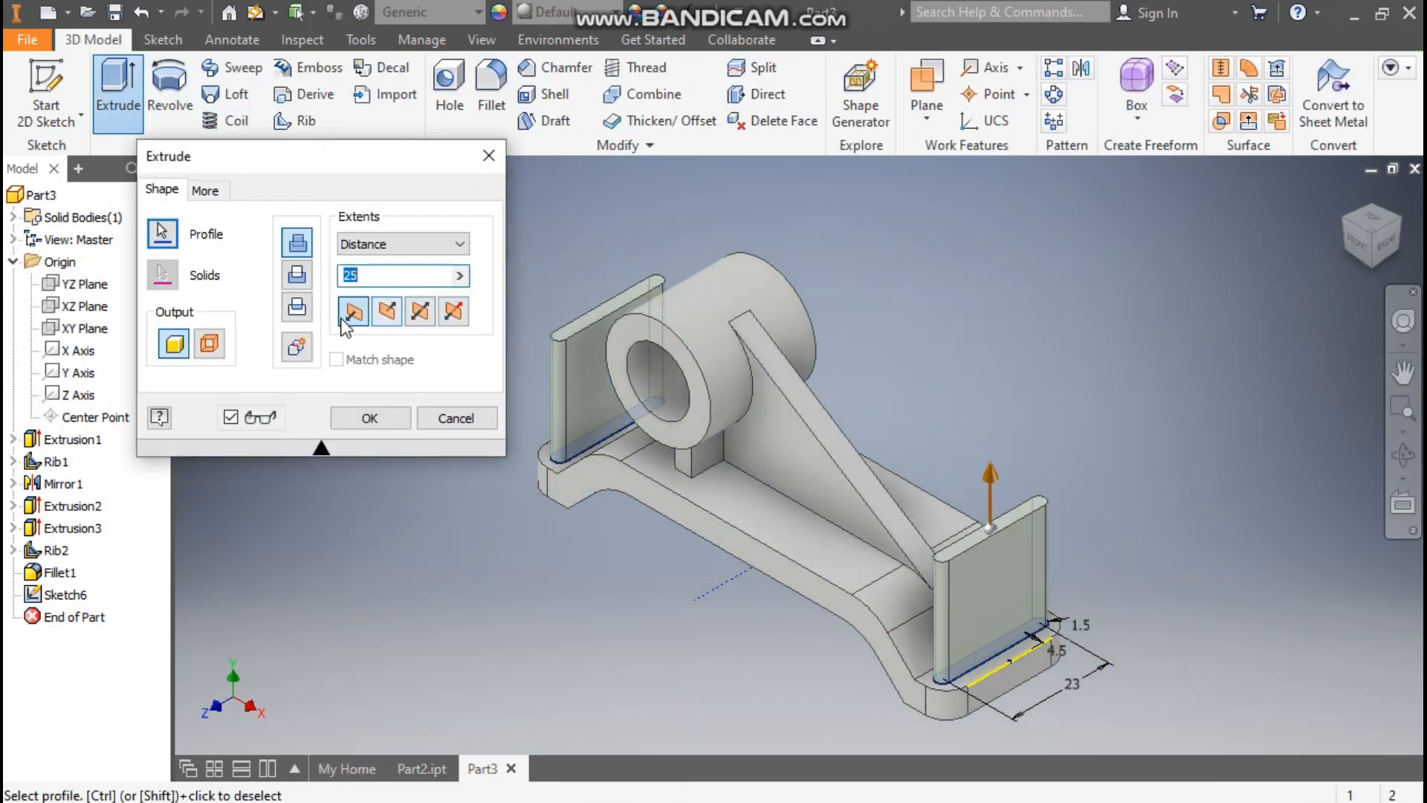
left_click(298, 275)
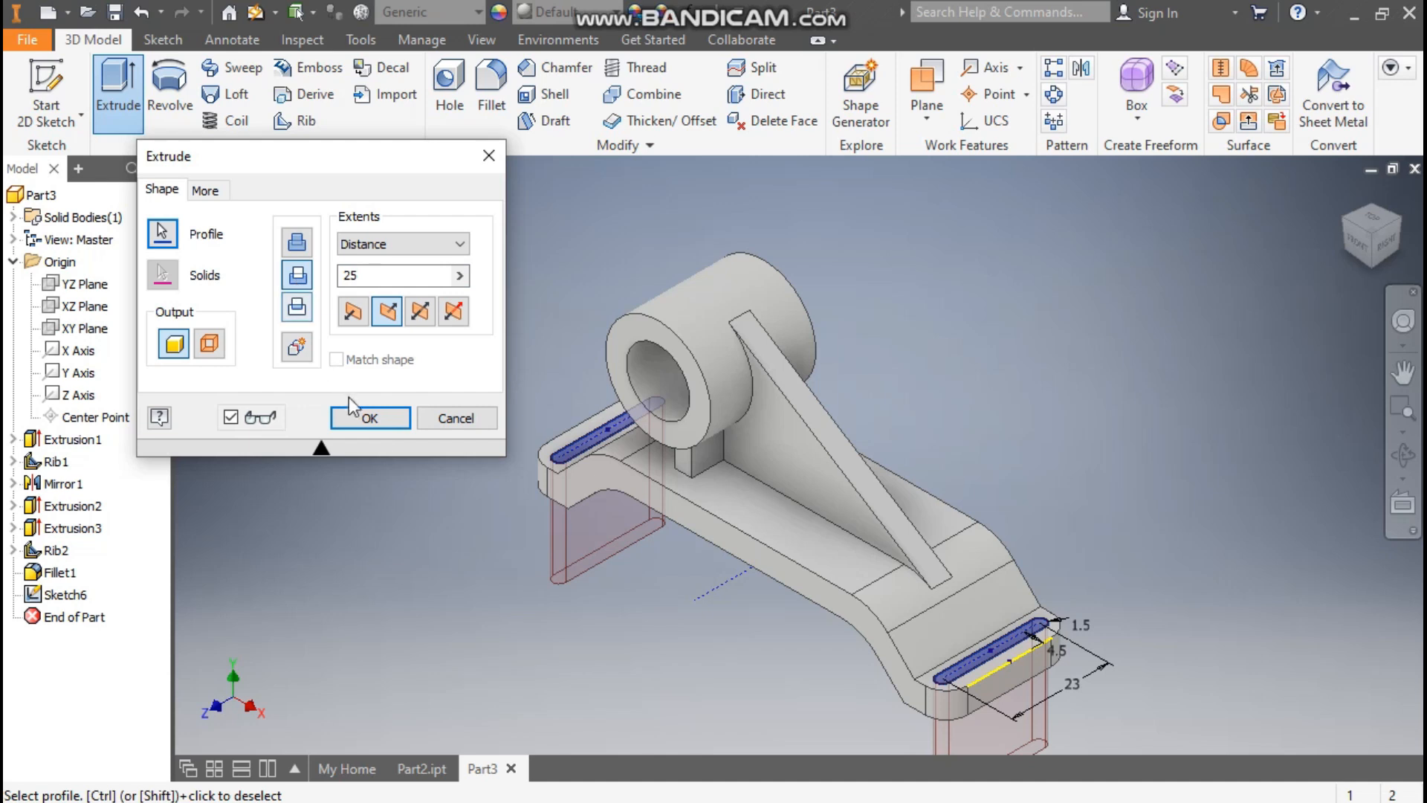
left_click(382, 420)
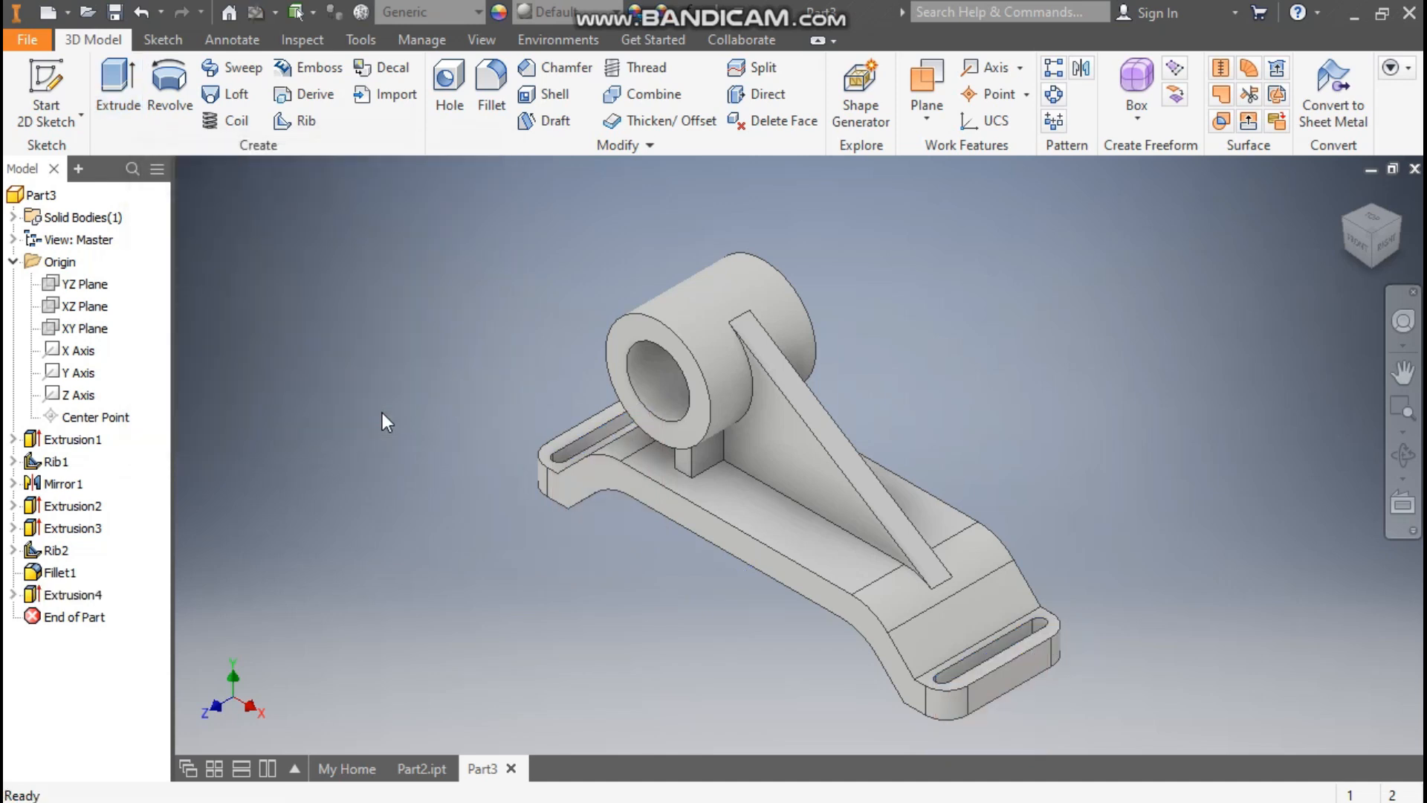
Step: Set up a 2 mm fillet on one side's edges where the sloping rib, cylinder support and base meet
left_click(487, 83)
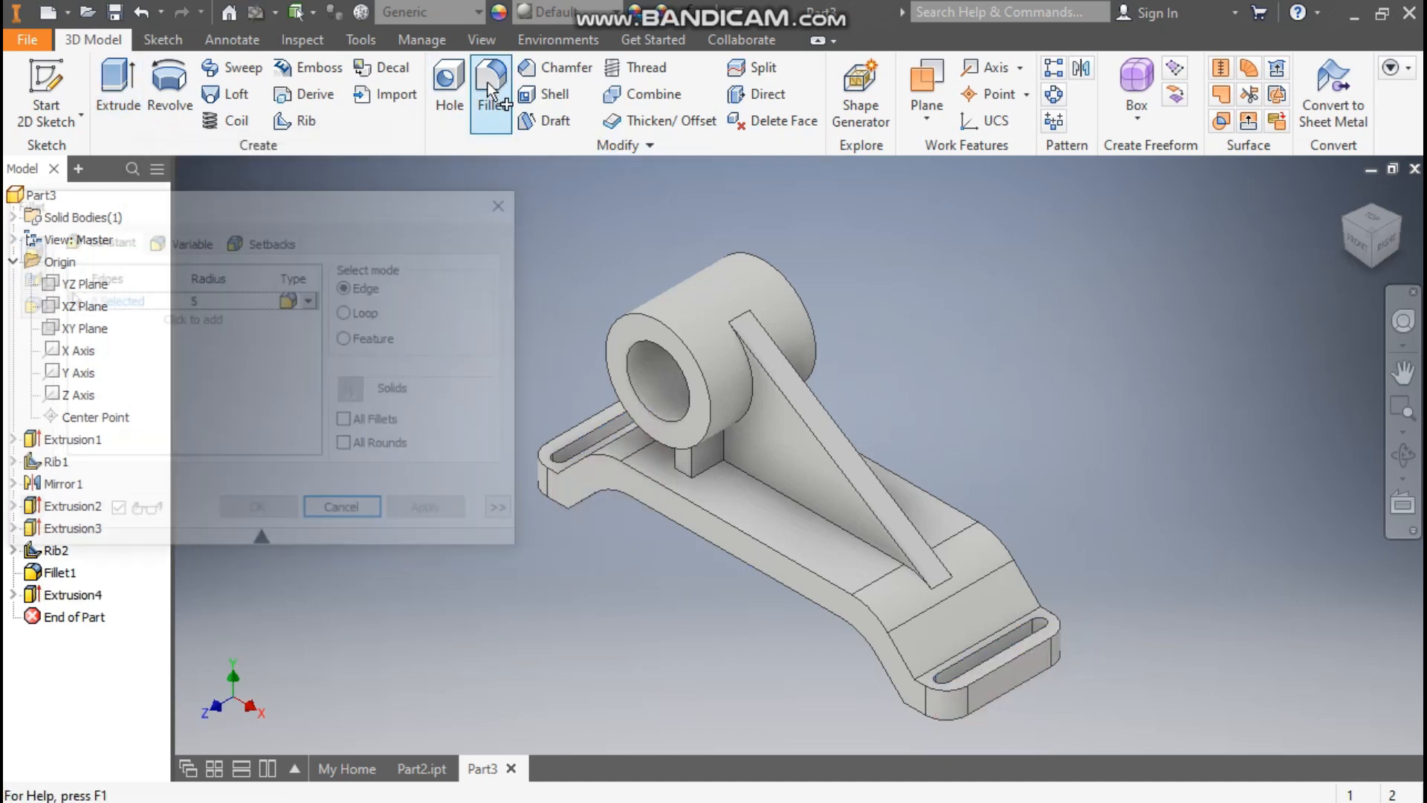
left_click(208, 299)
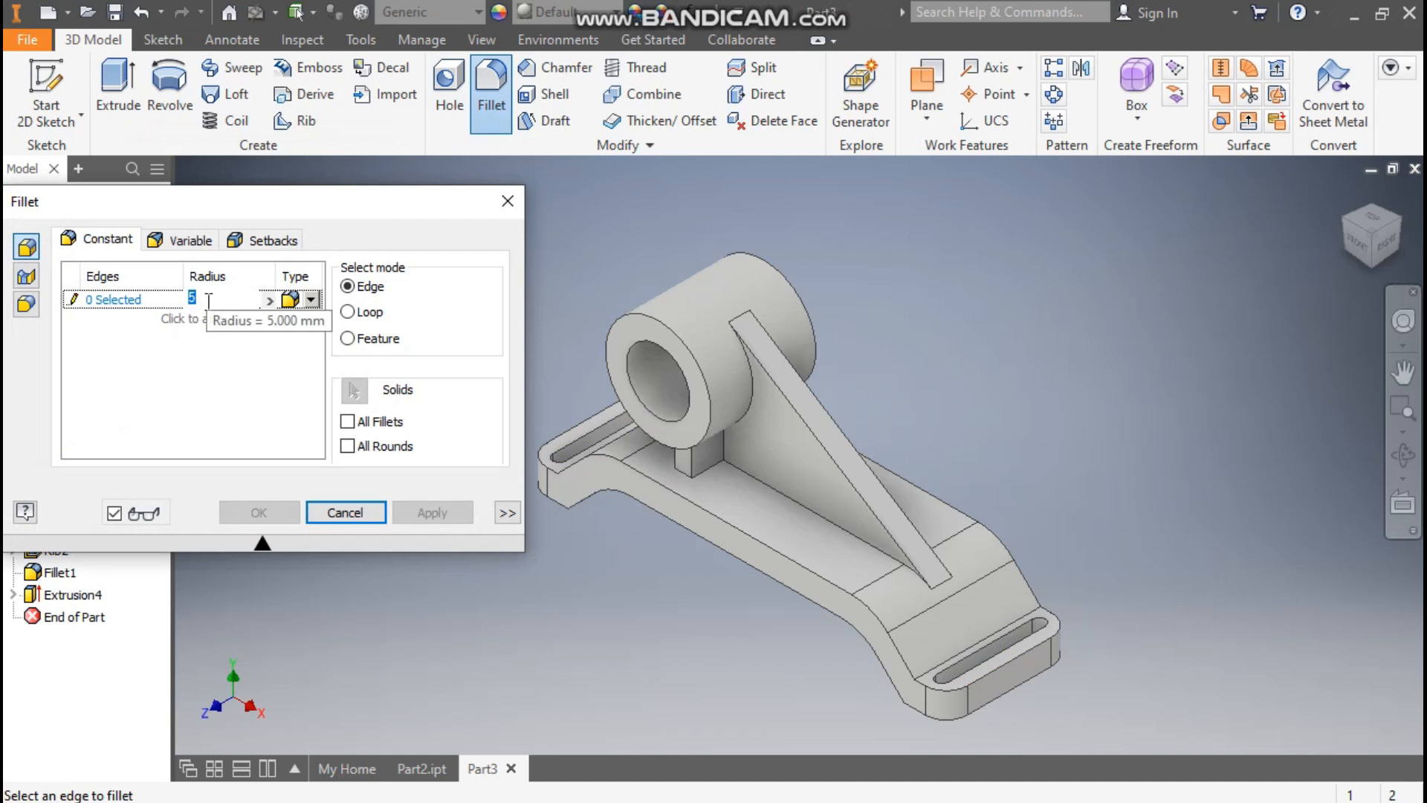
left_click(122, 301)
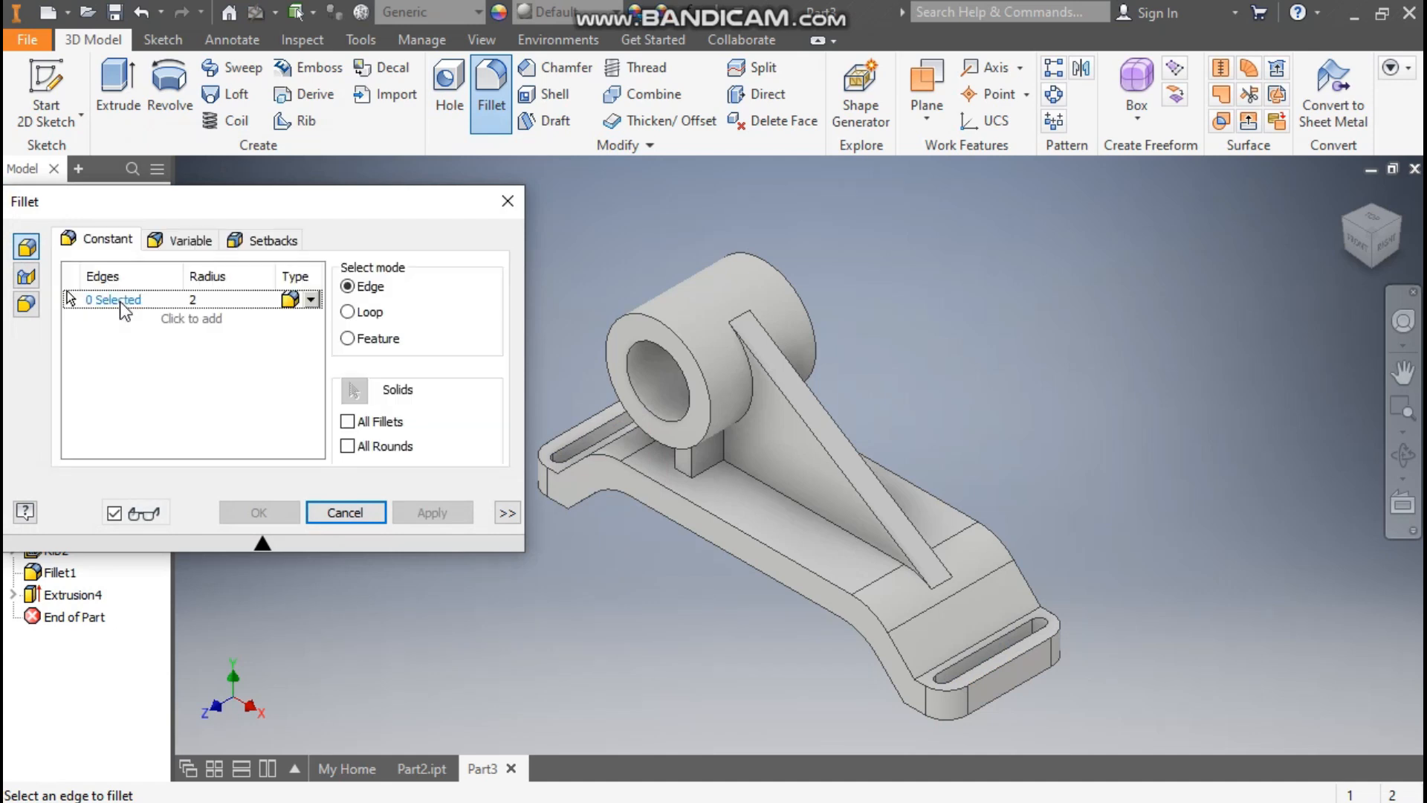
scroll(810, 465, "up", 3)
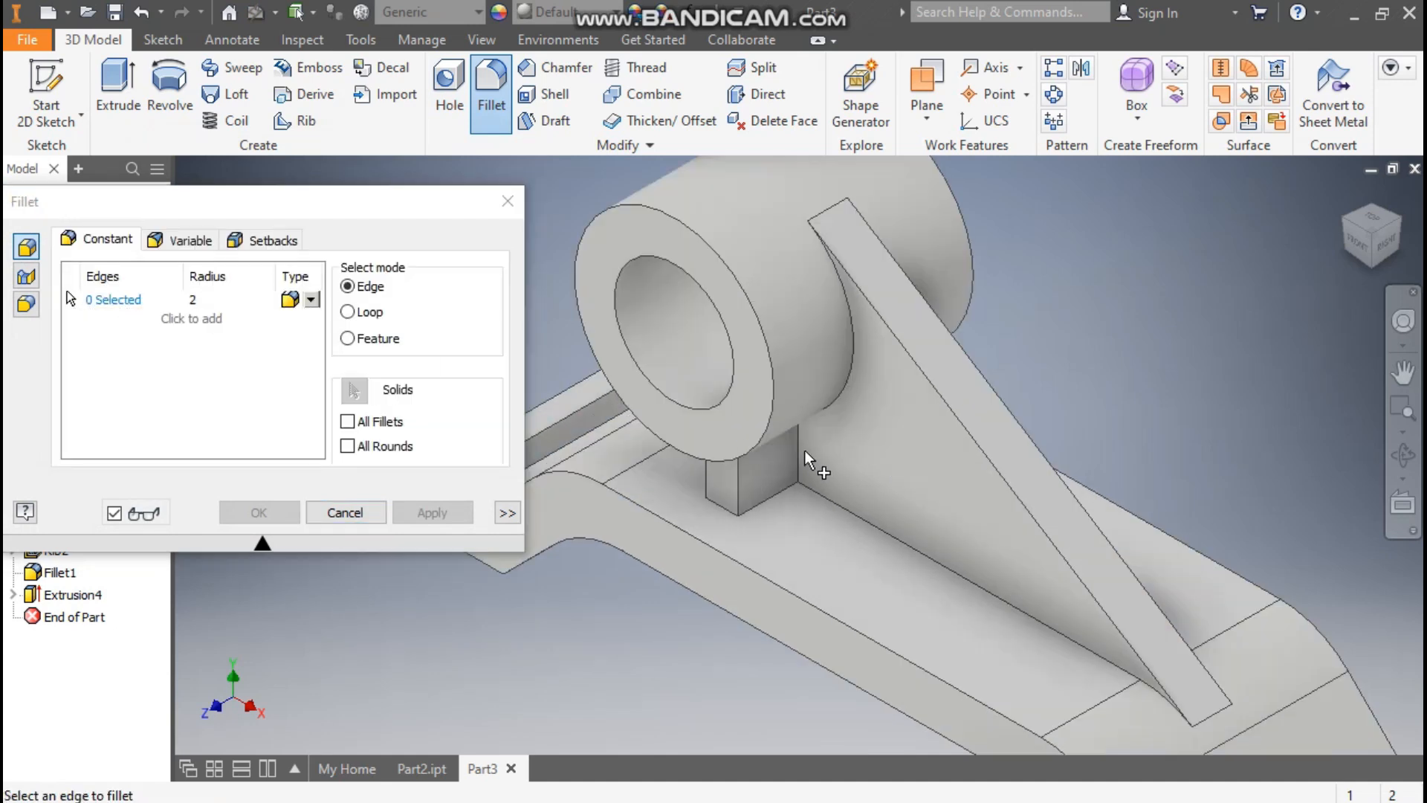
left_click(798, 470)
left_click(773, 496)
left_click(840, 506)
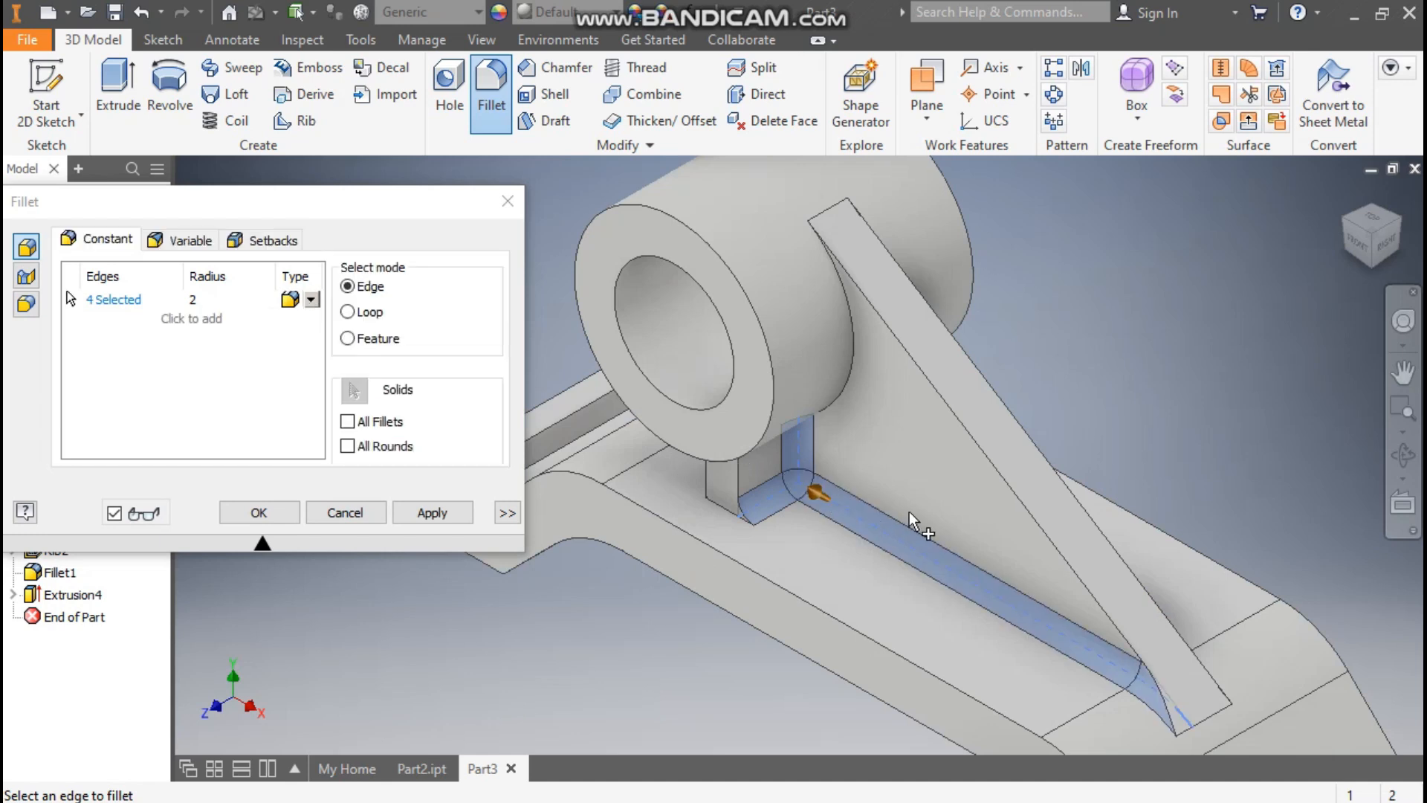
Step: Add the matching rib, support and base edges on the opposite side to the 2 mm fillet and complete it
left_click(1399, 218)
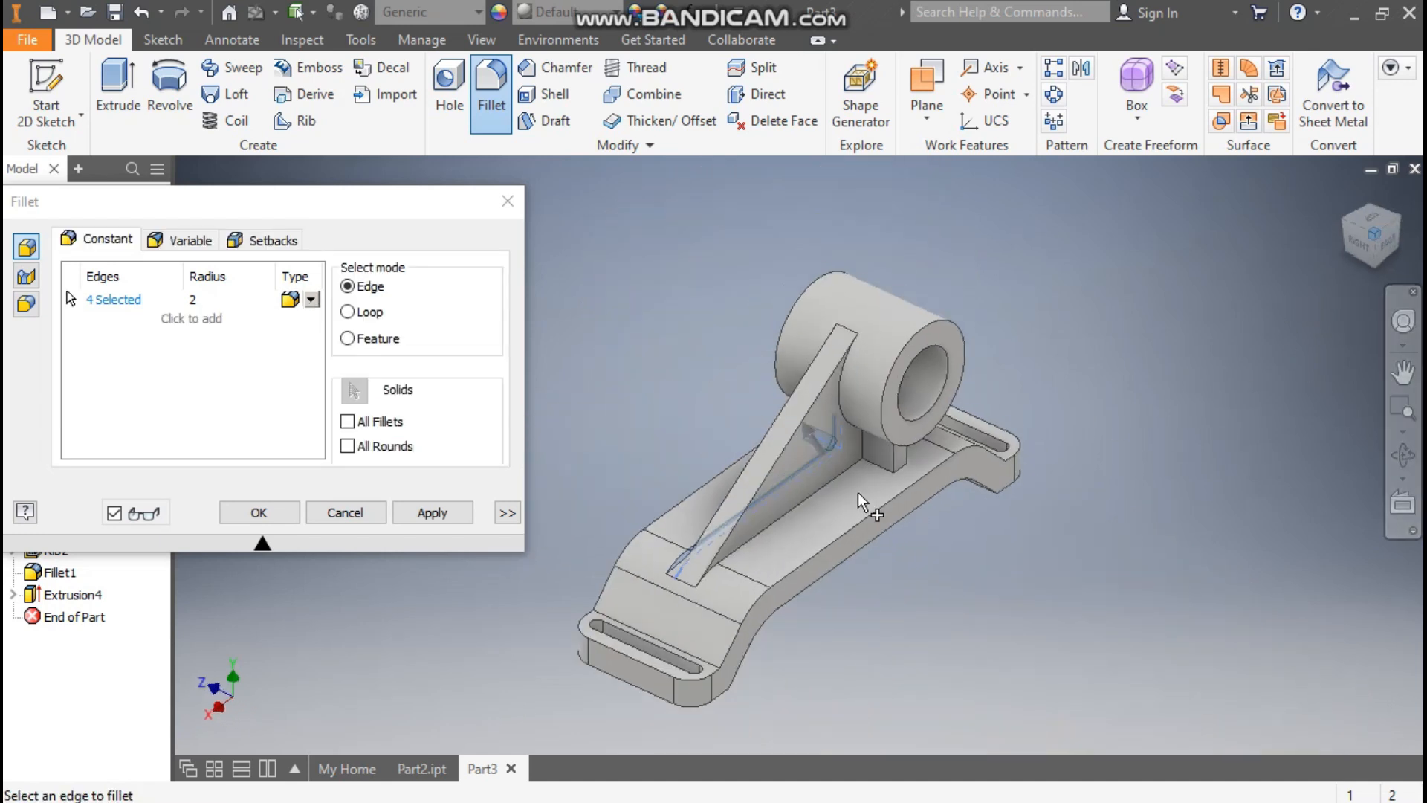
scroll(858, 502, "up", 3)
left_click(854, 503)
left_click(853, 504)
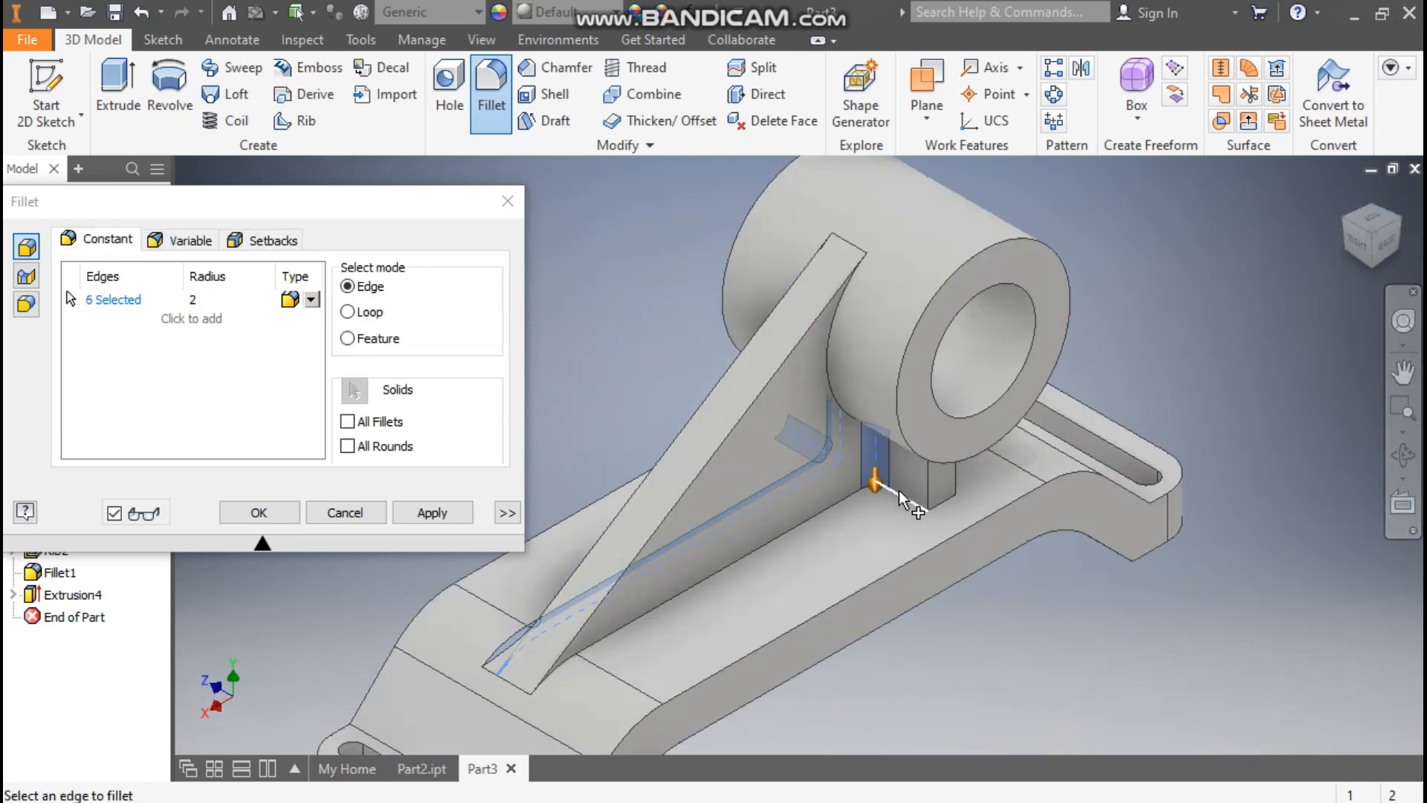
left_click(852, 497)
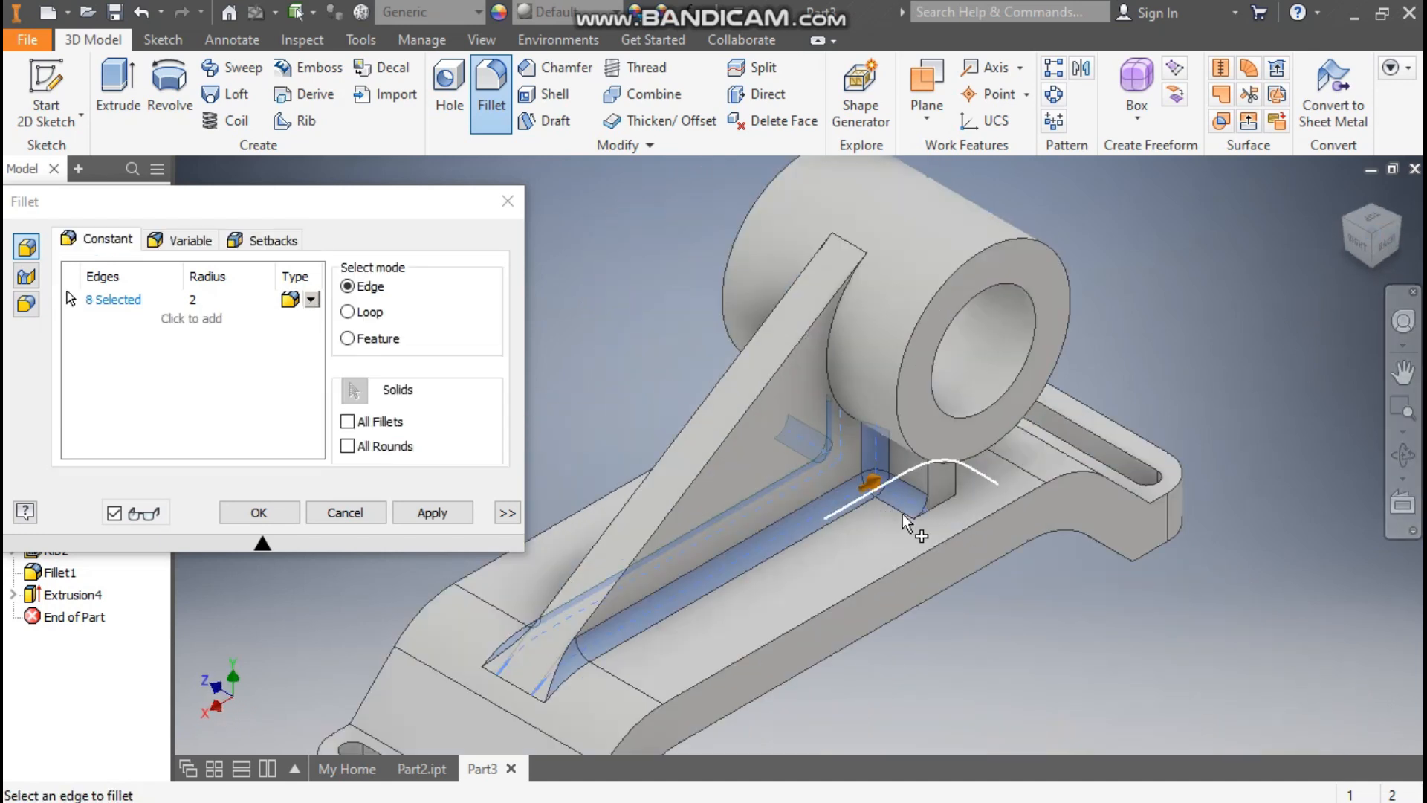
left_click(255, 514)
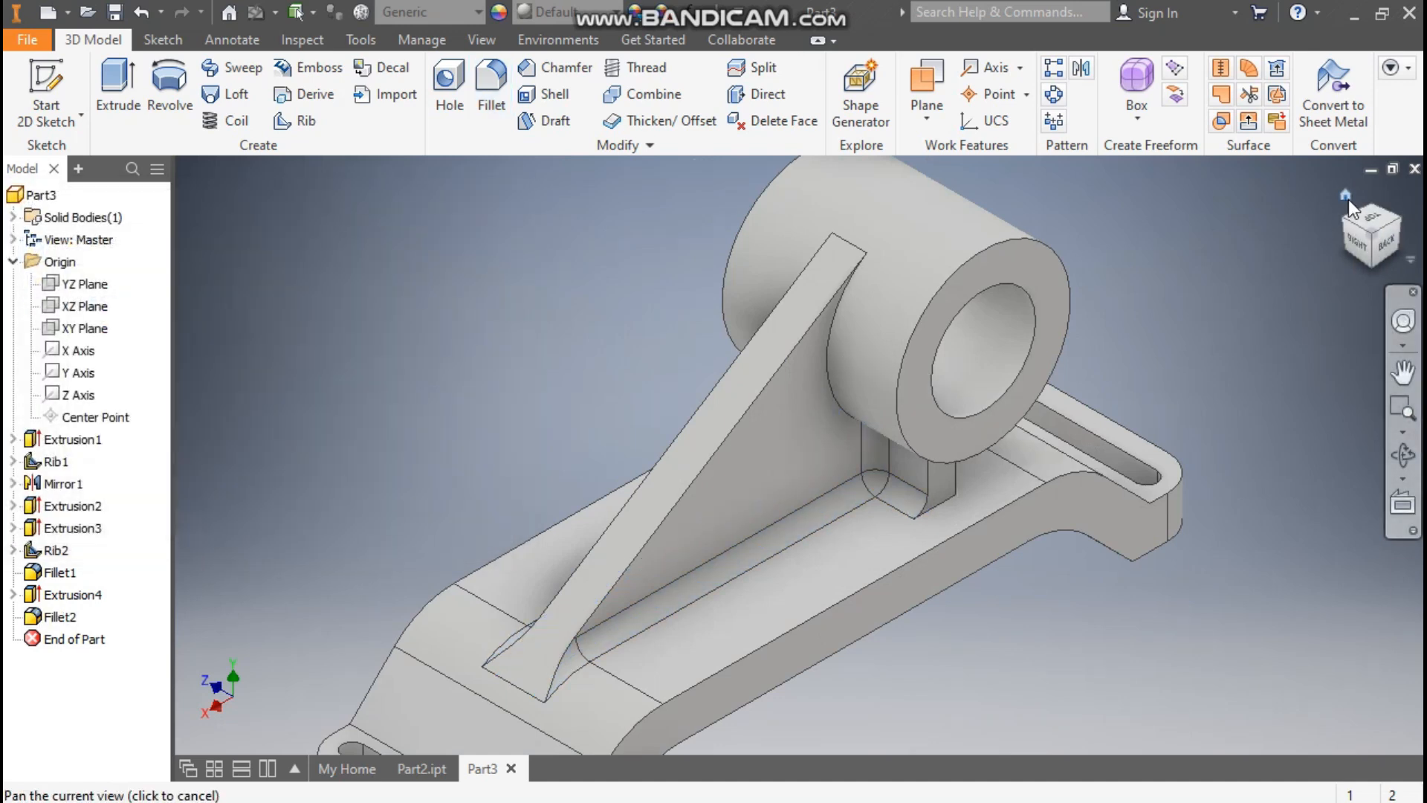
left_click(1348, 198)
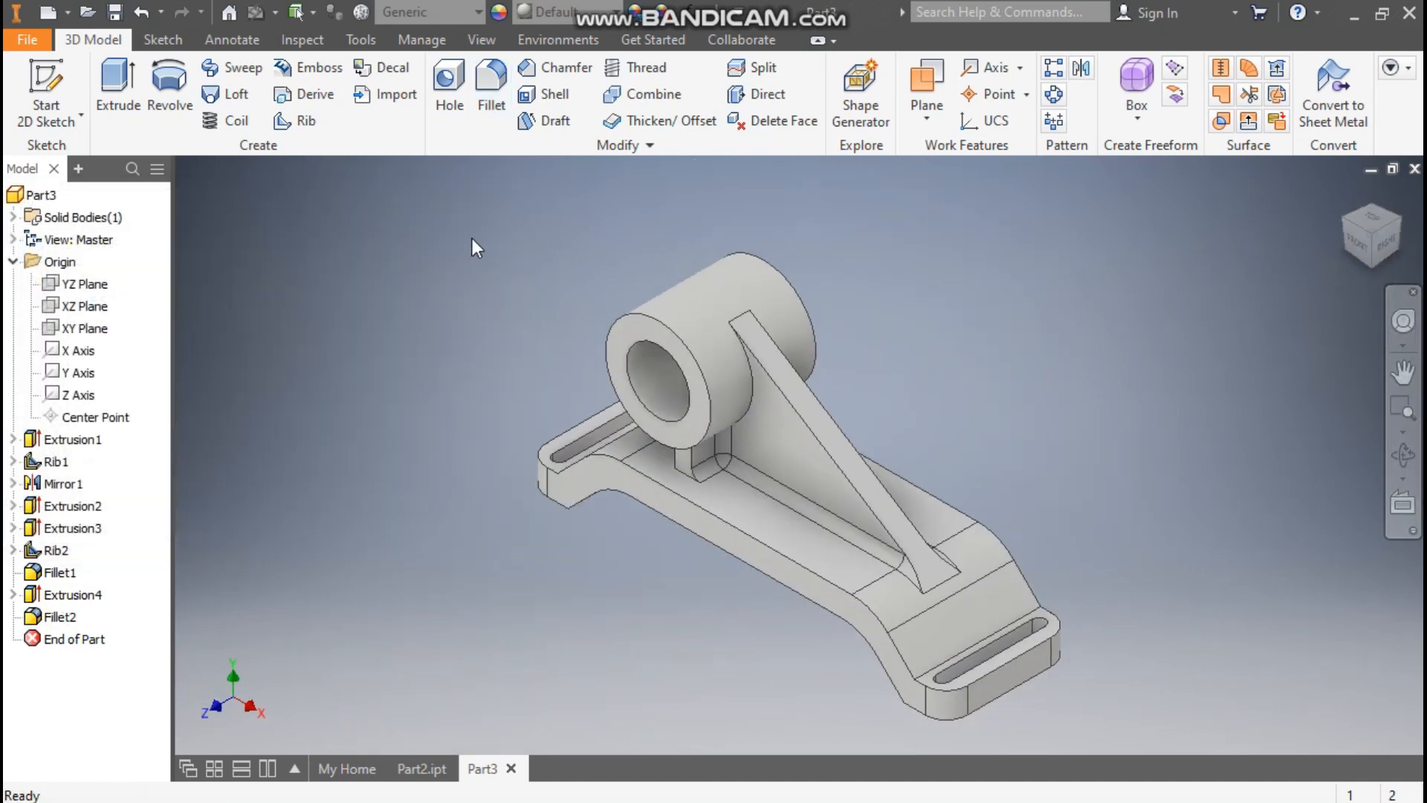
Step: Apply the Glossy - Gold appearance from the Inventor Material Library to the whole bracket
left_click(589, 15)
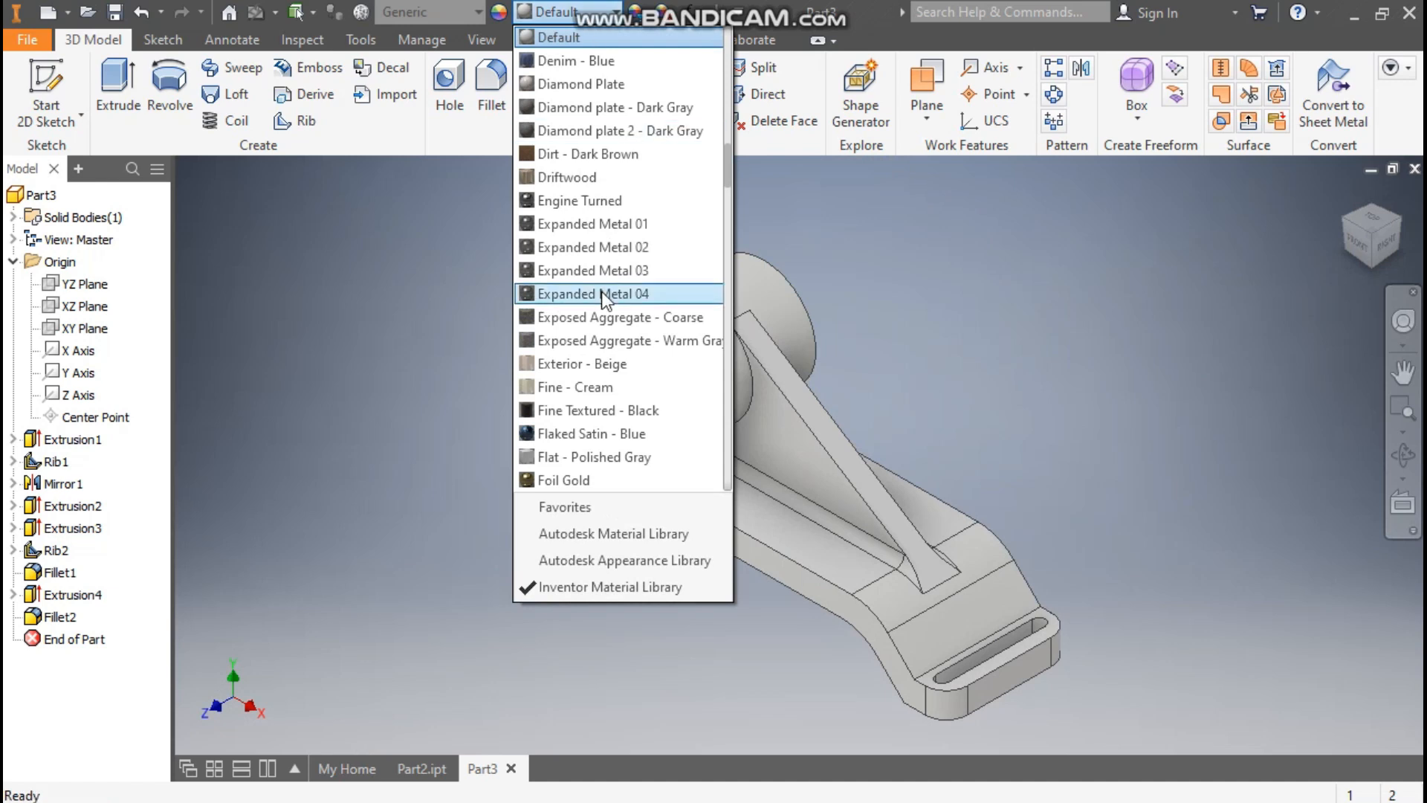
scroll(601, 292, "up", 10)
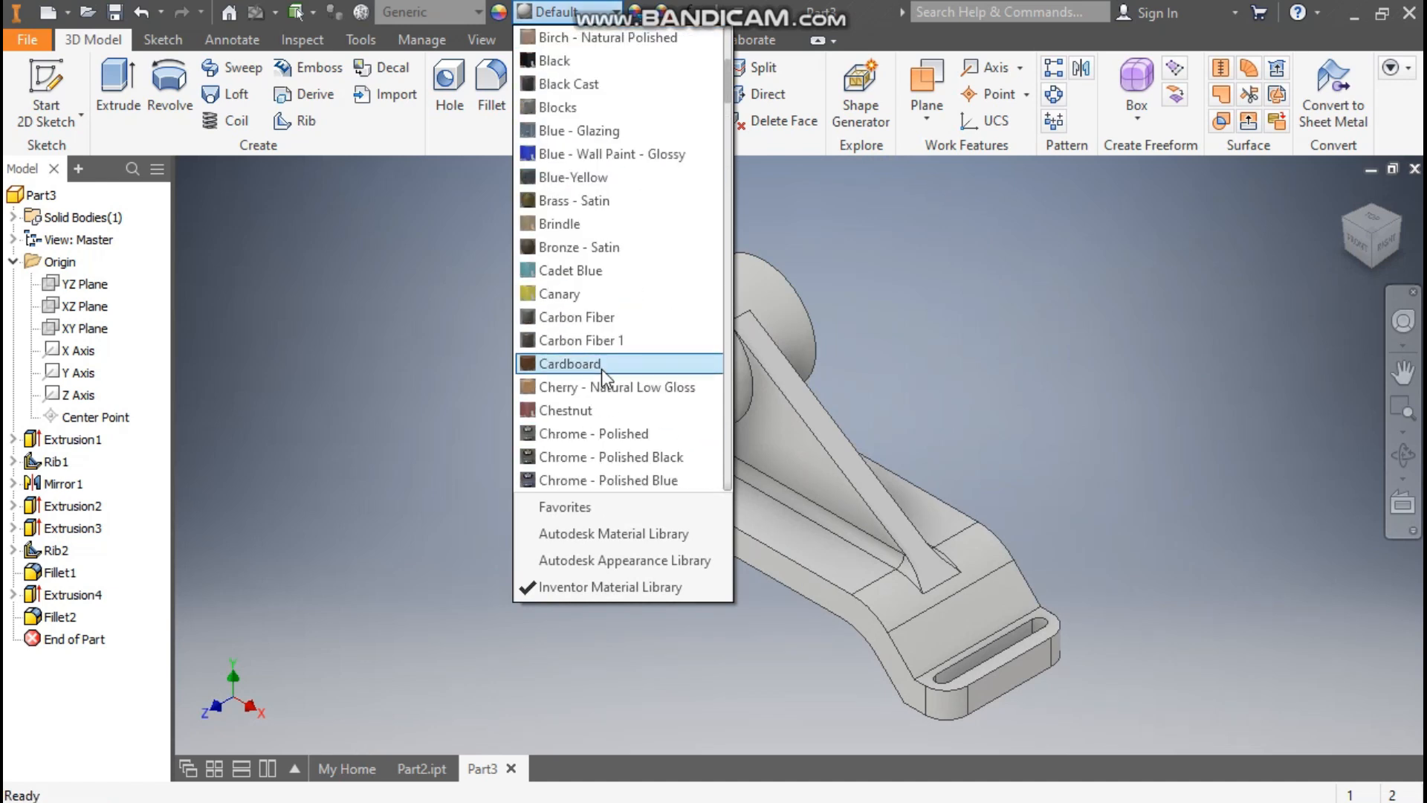
scroll(601, 369, "up", 5)
scroll(601, 368, "down", 2)
scroll(603, 375, "down", 13)
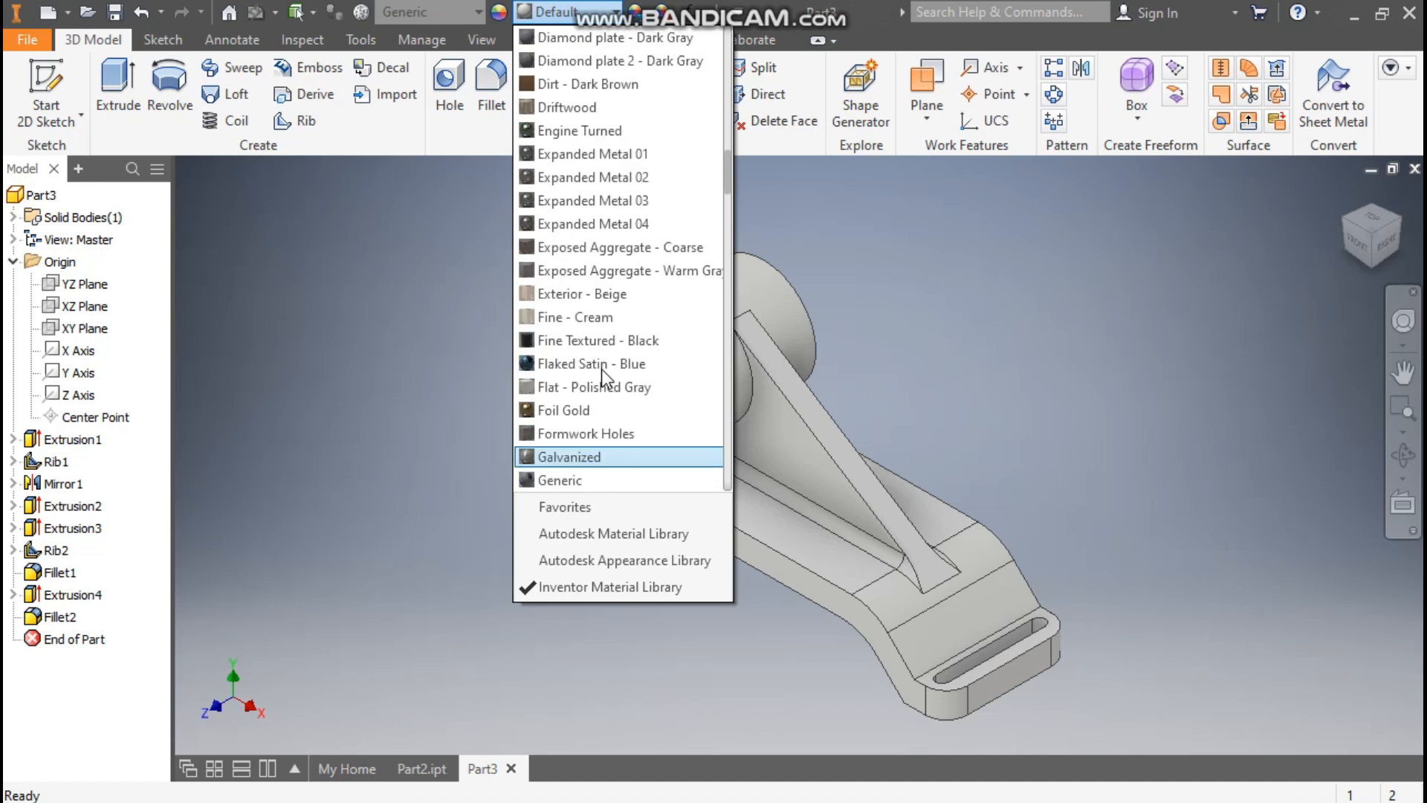
scroll(600, 368, "down", 2)
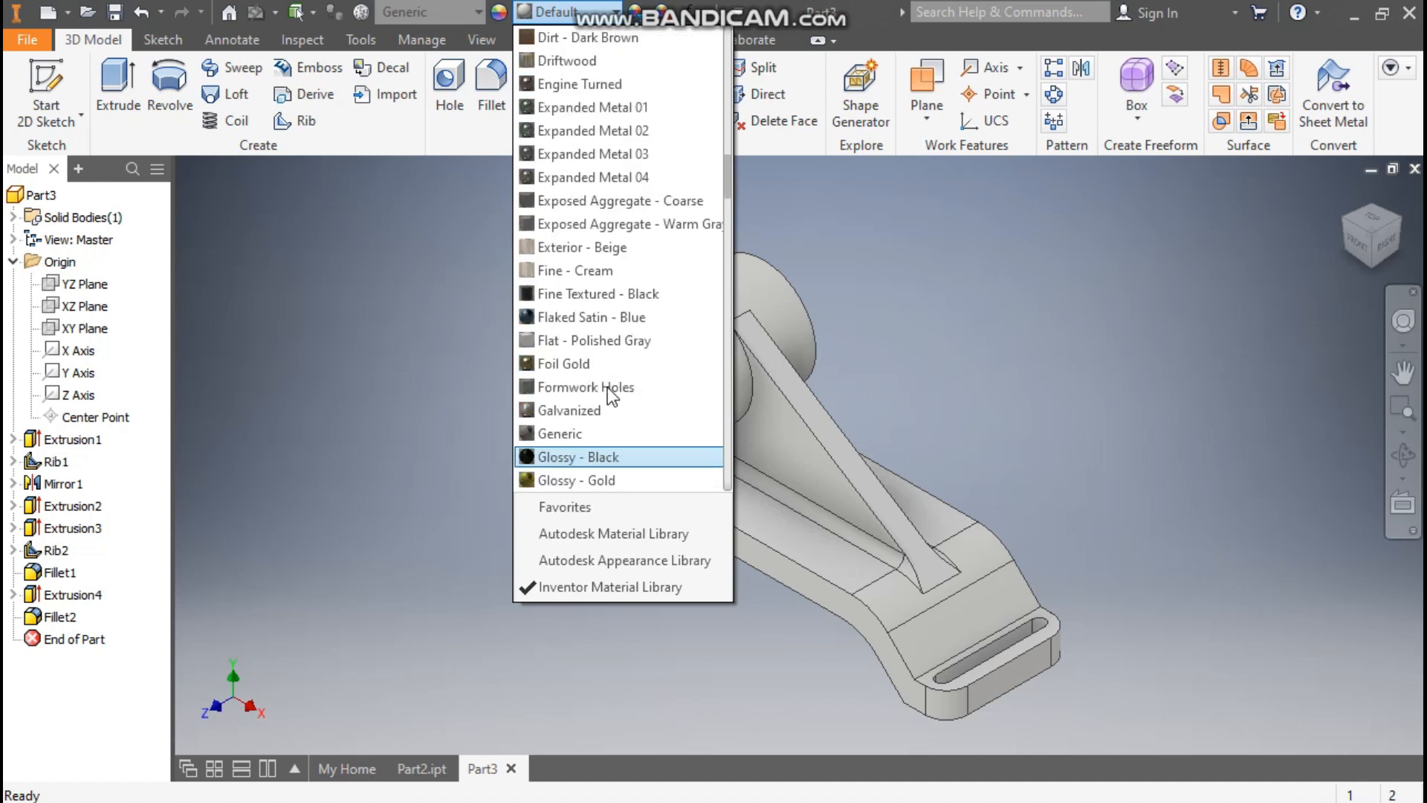
scroll(607, 394, "down", 3)
left_click(605, 386)
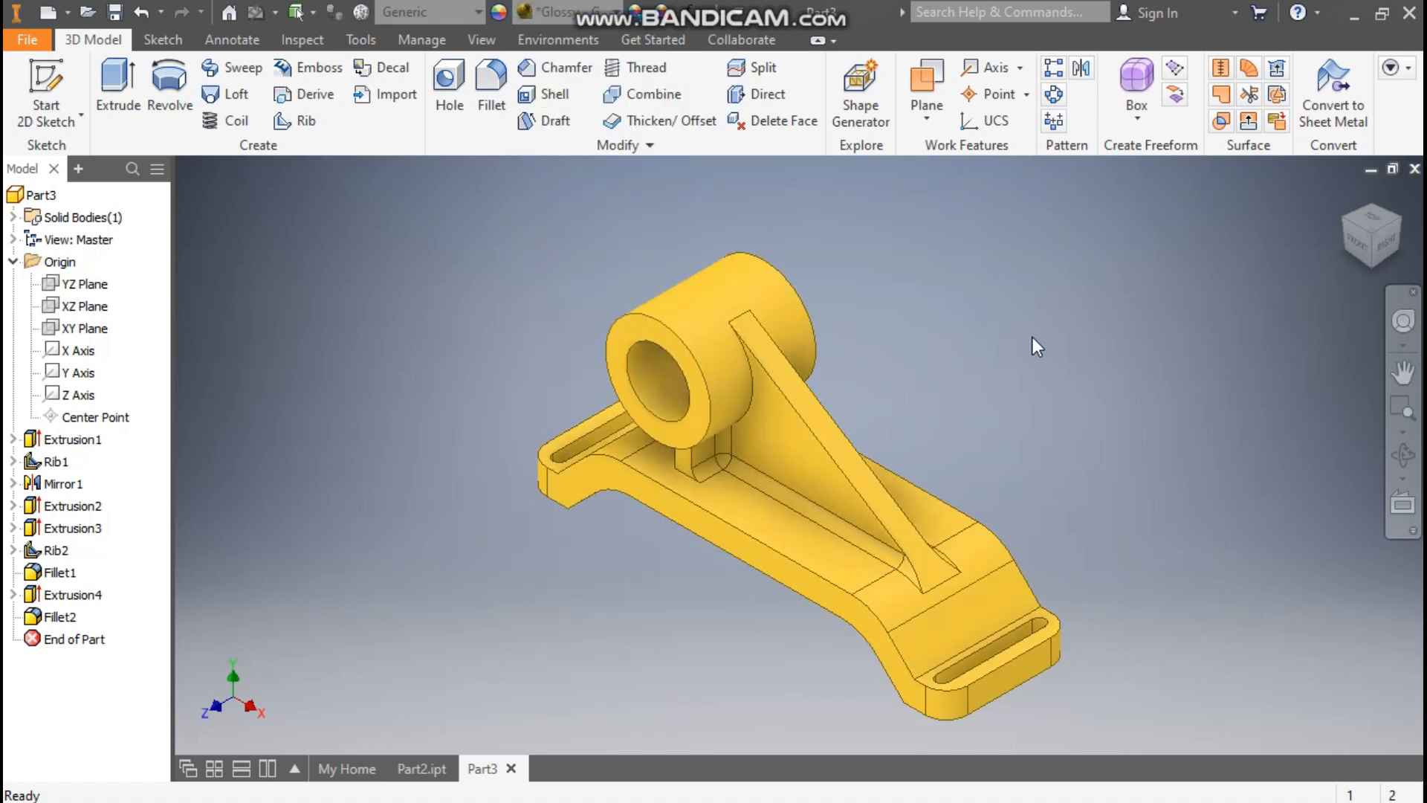
middle_click_drag(949, 409, 930, 369)
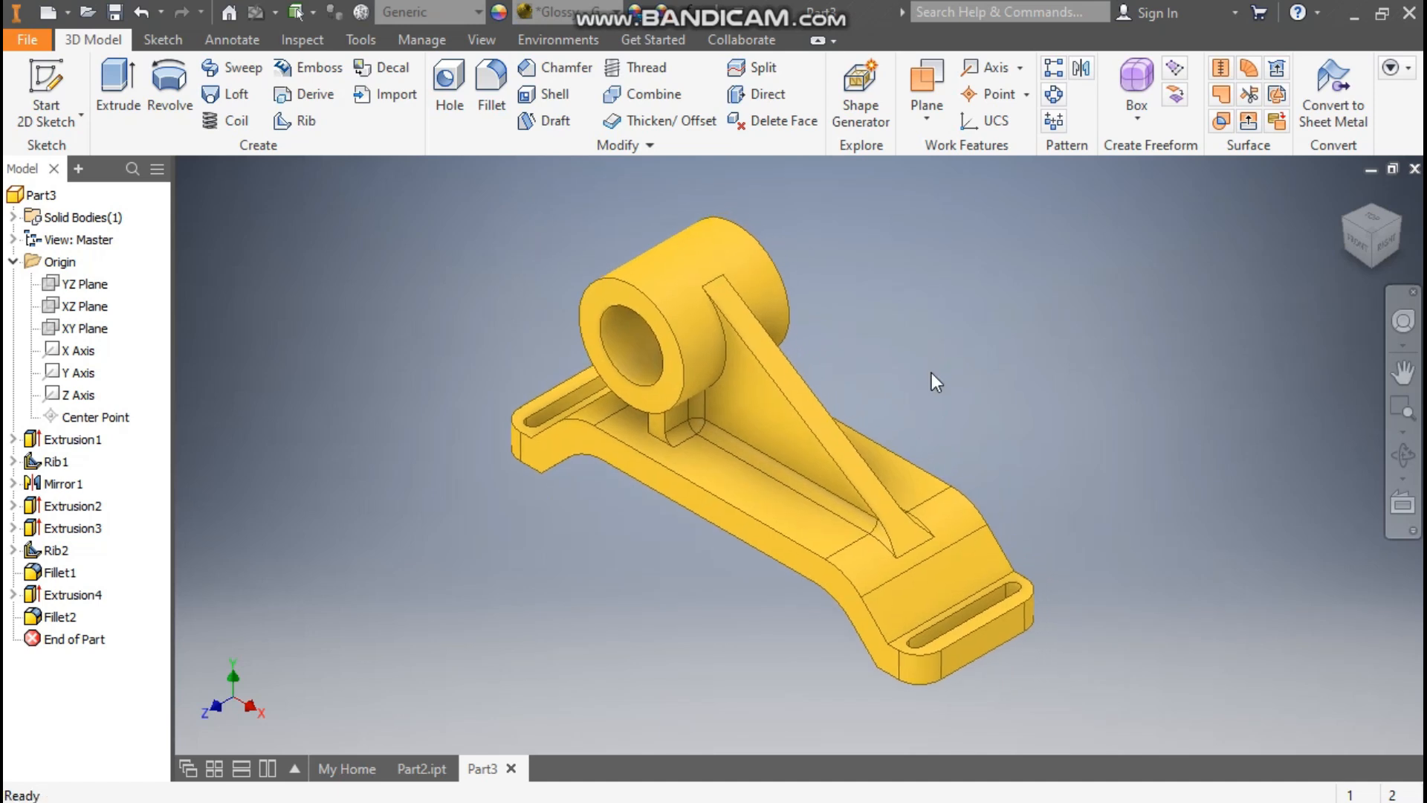